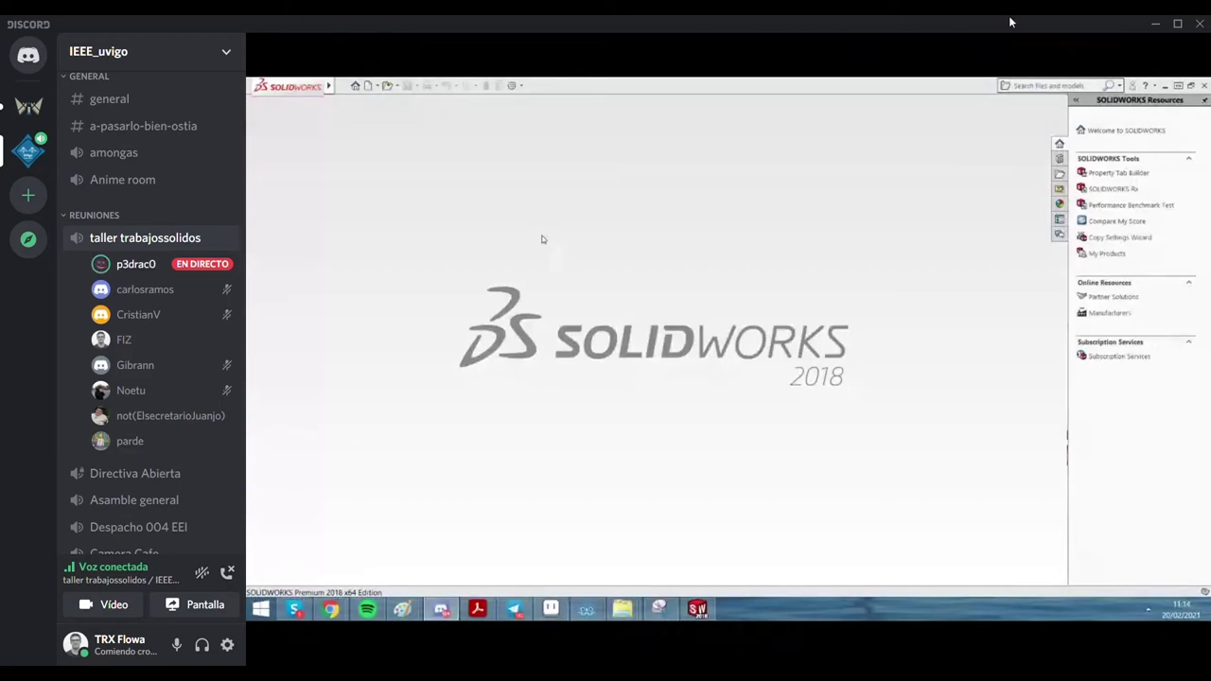
Toggle the call's participant view, then open and close the server's options and its context menu
mouse_move(1011, 23)
click(1114, 53)
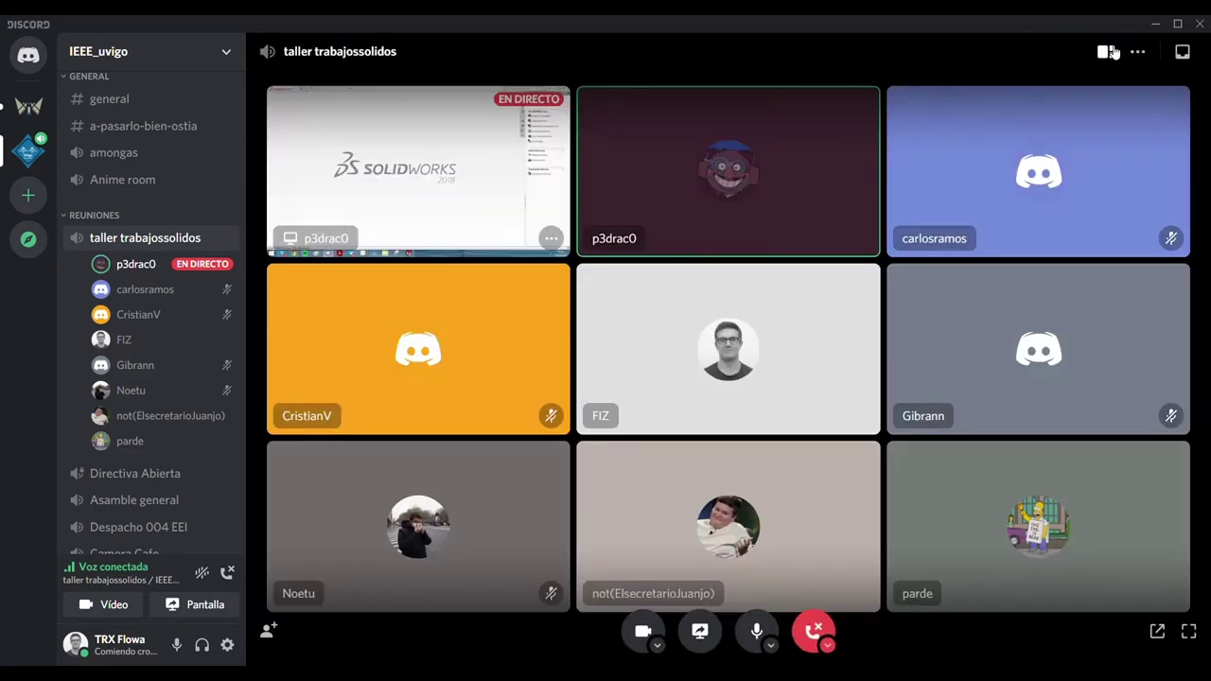
click(1111, 52)
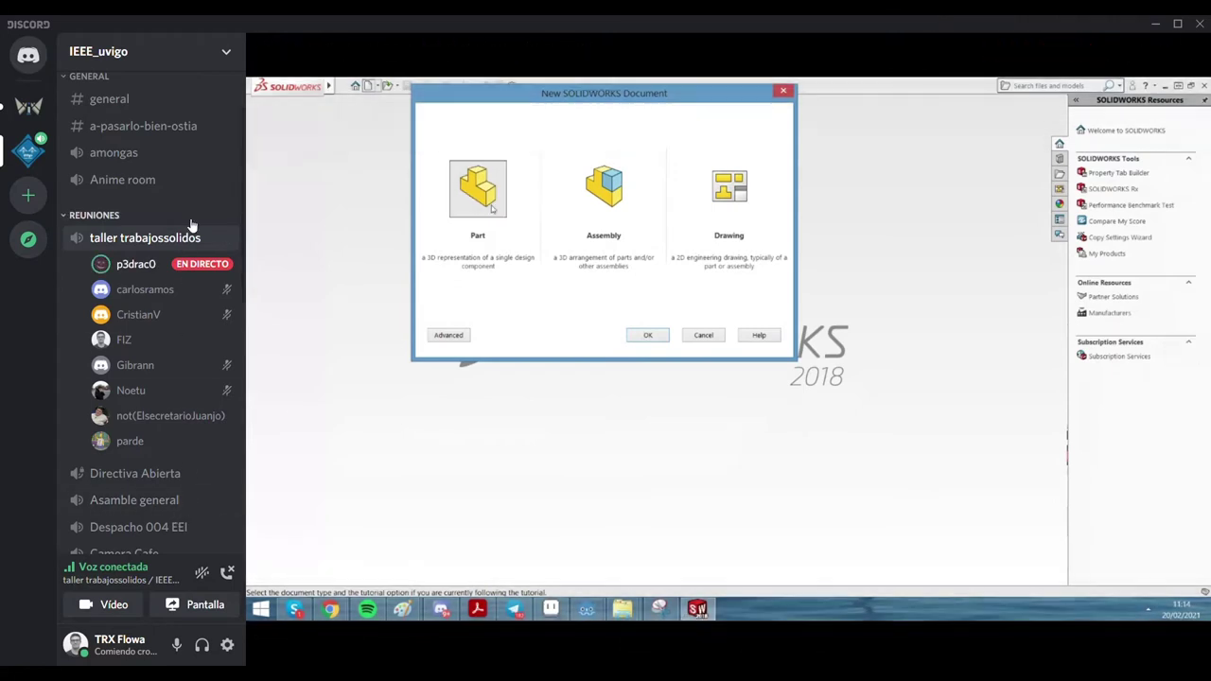
click(203, 58)
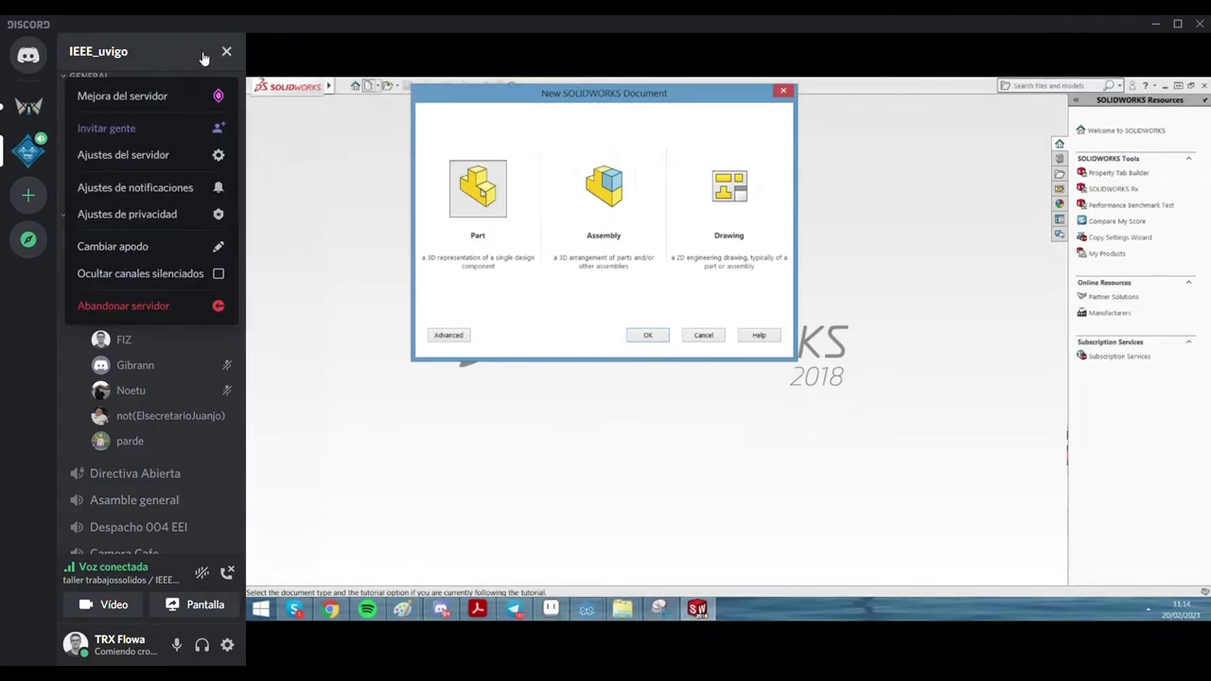
click(204, 56)
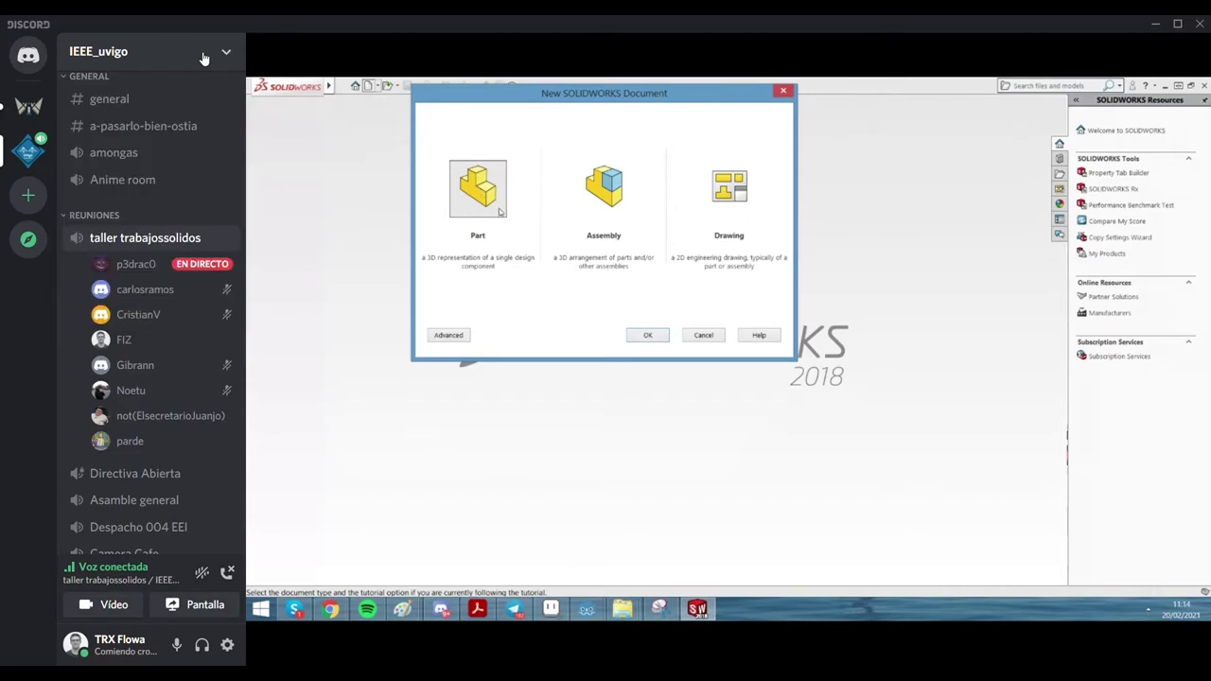
right_click(29, 157)
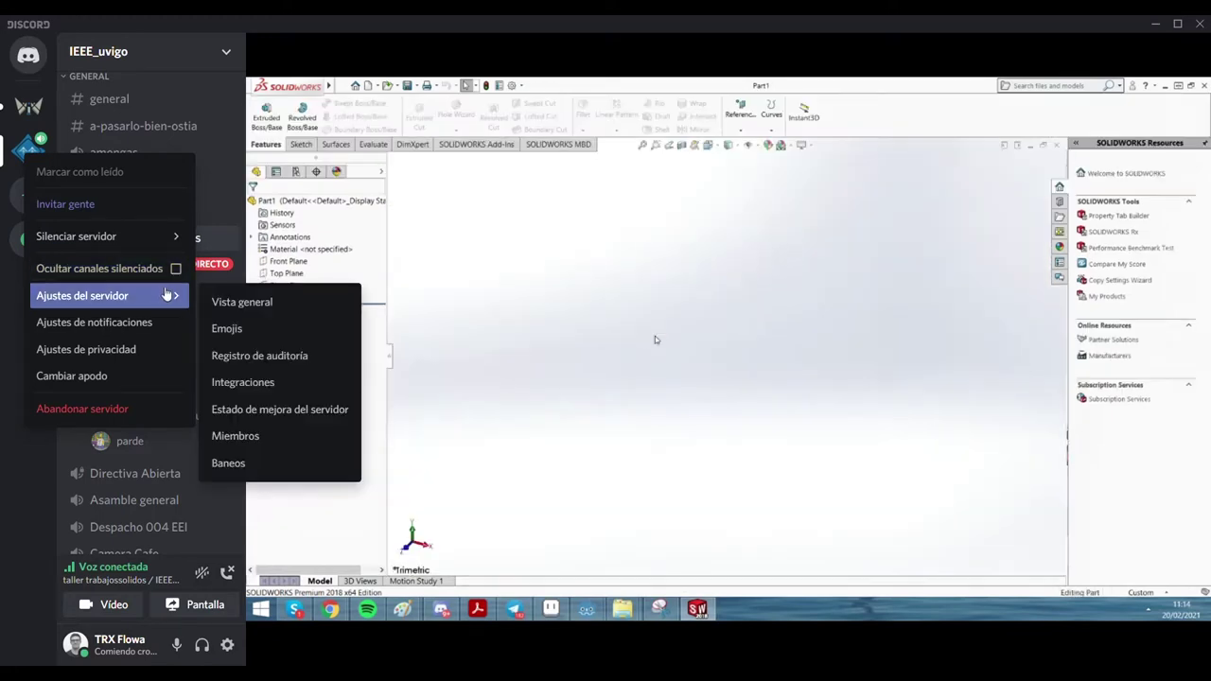
mouse_move(753, 323)
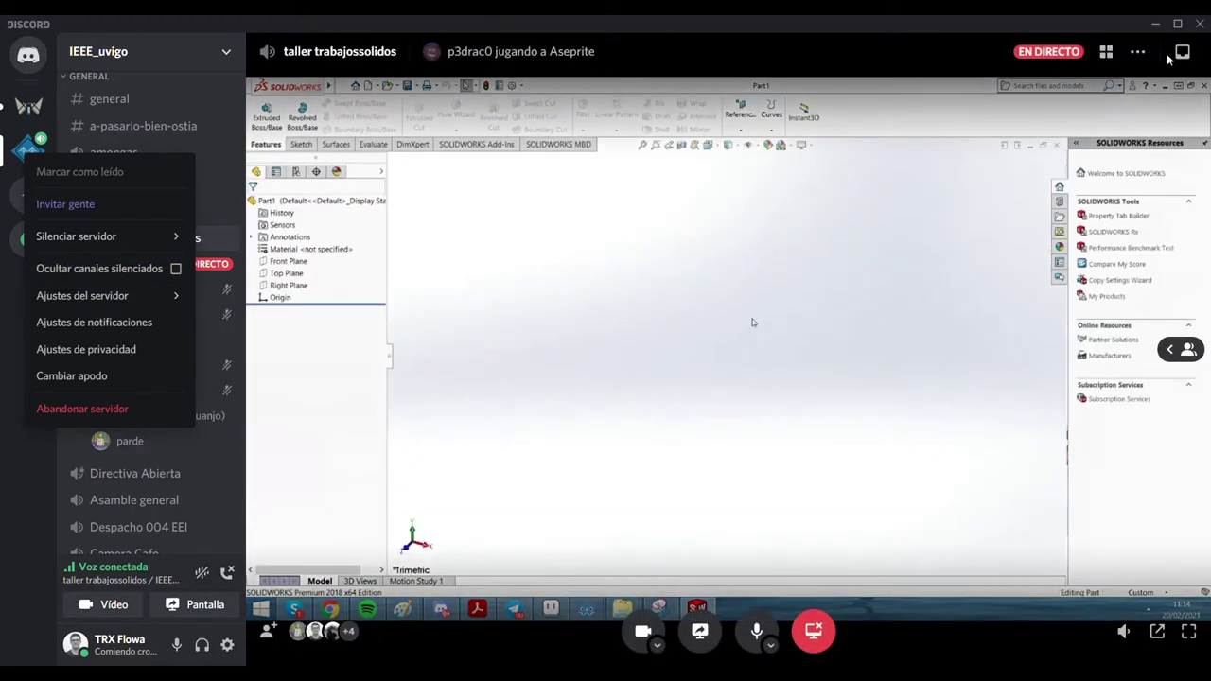
Open more call options
click(1149, 61)
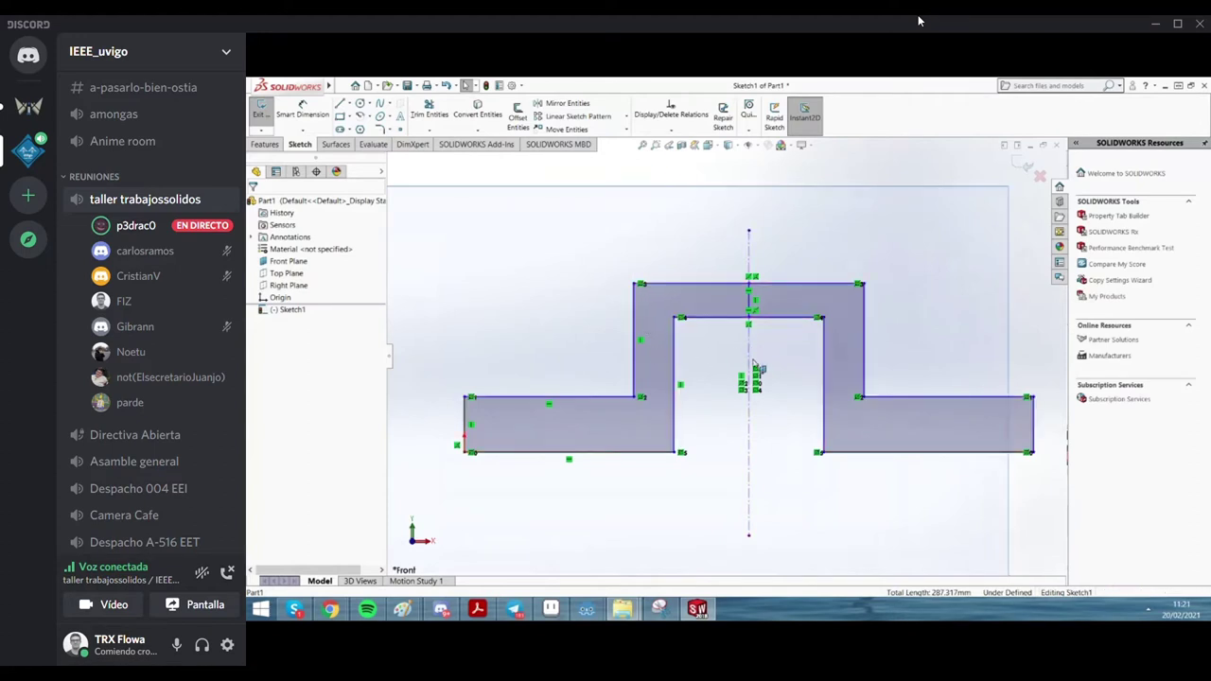
Undo the right half and mirror the left-half lines about the vertical centerline
key(ctrl+z)
click(855, 364)
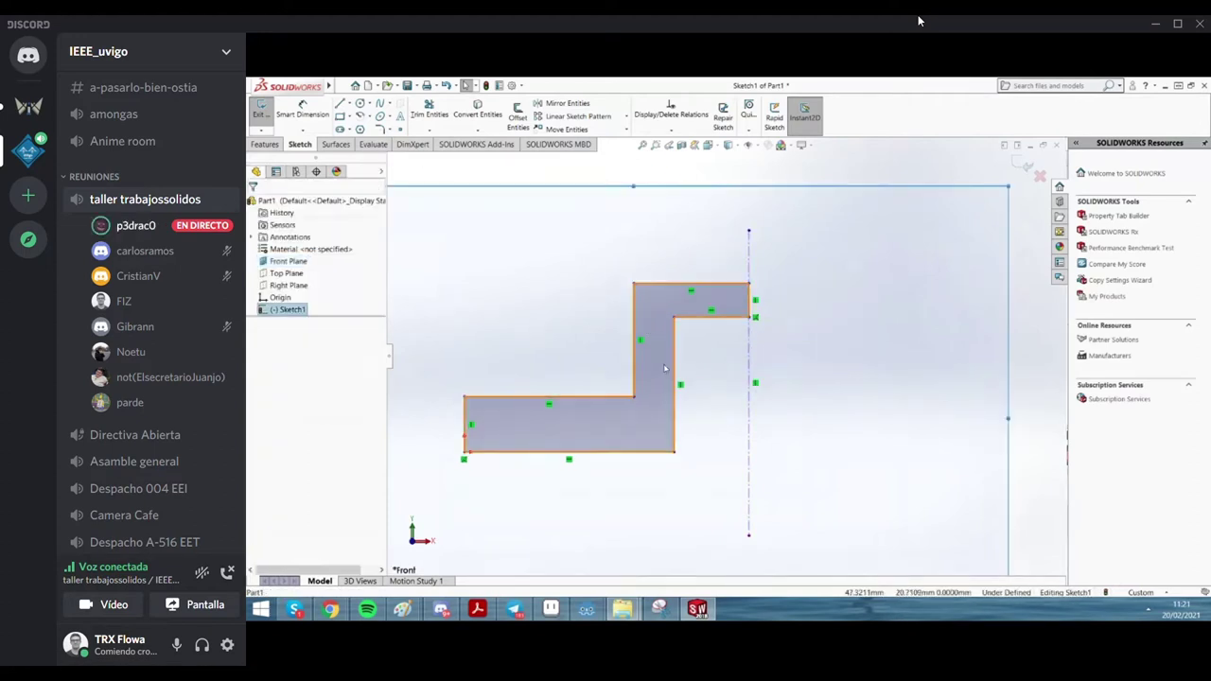
click(663, 364)
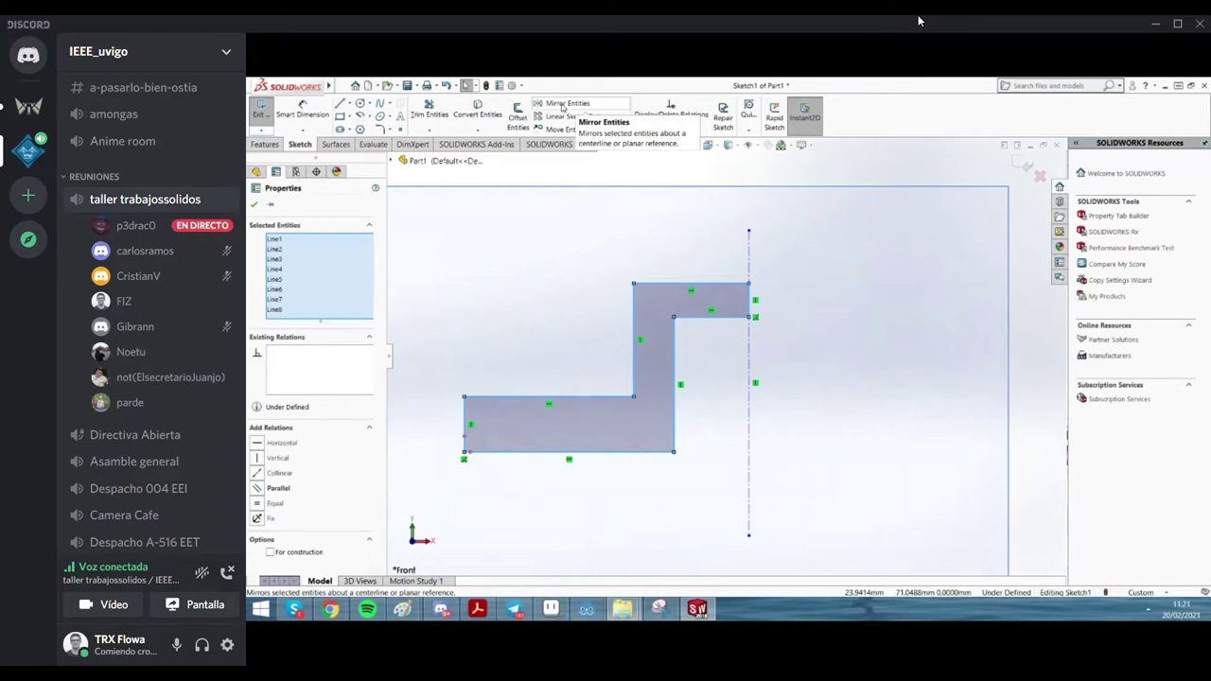
click(564, 104)
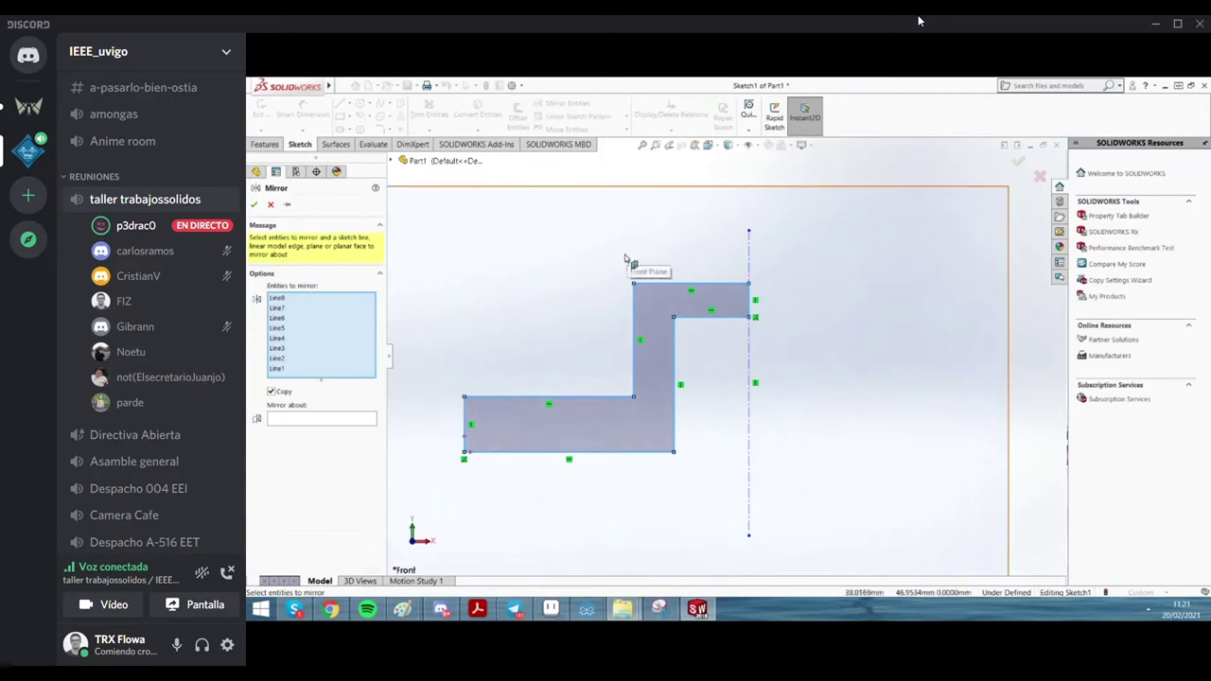
click(369, 417)
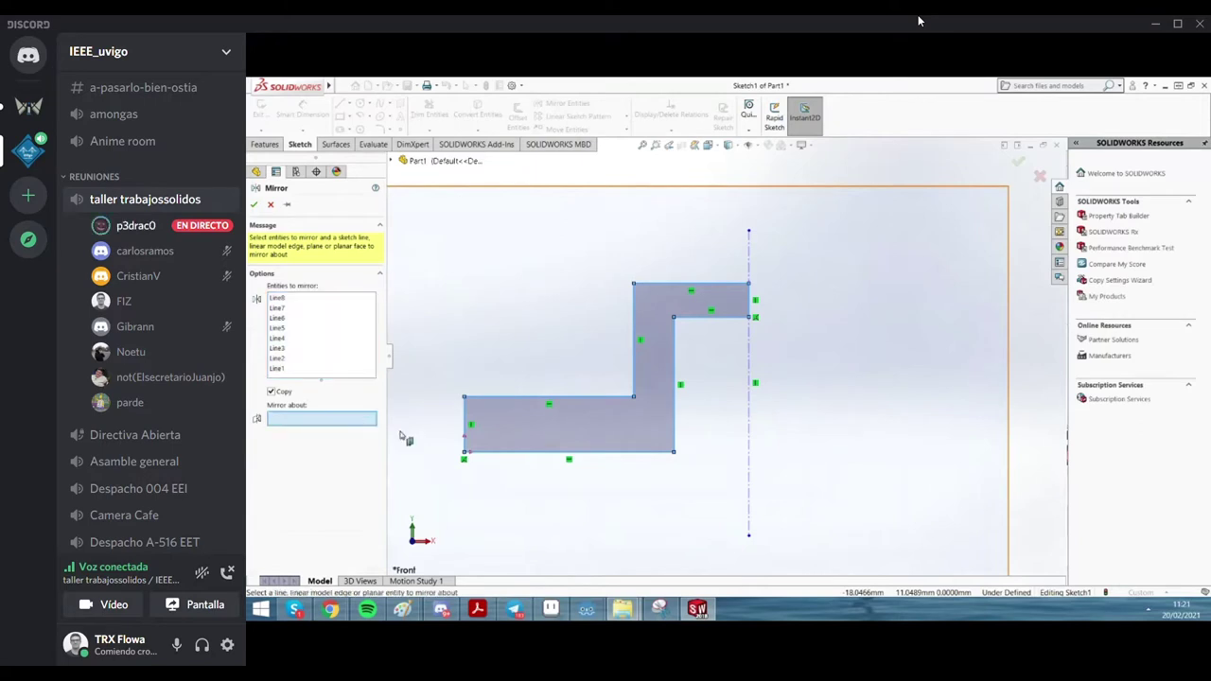
click(754, 397)
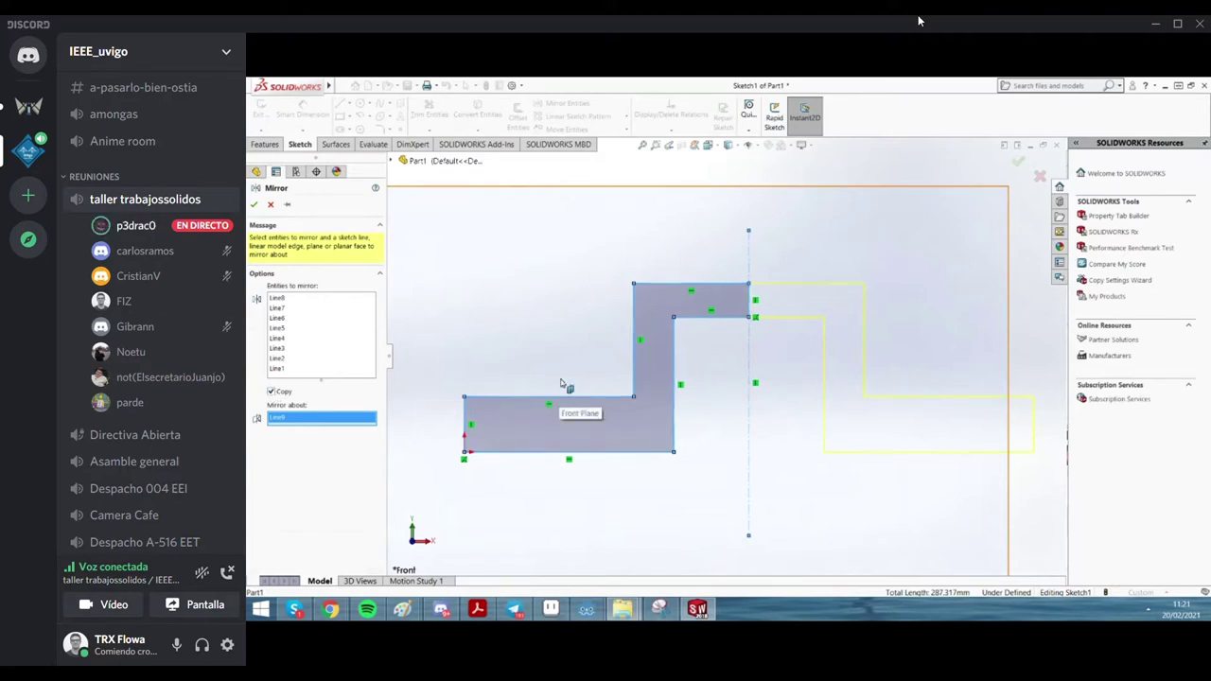
click(252, 205)
scroll(790, 381, up, 2)
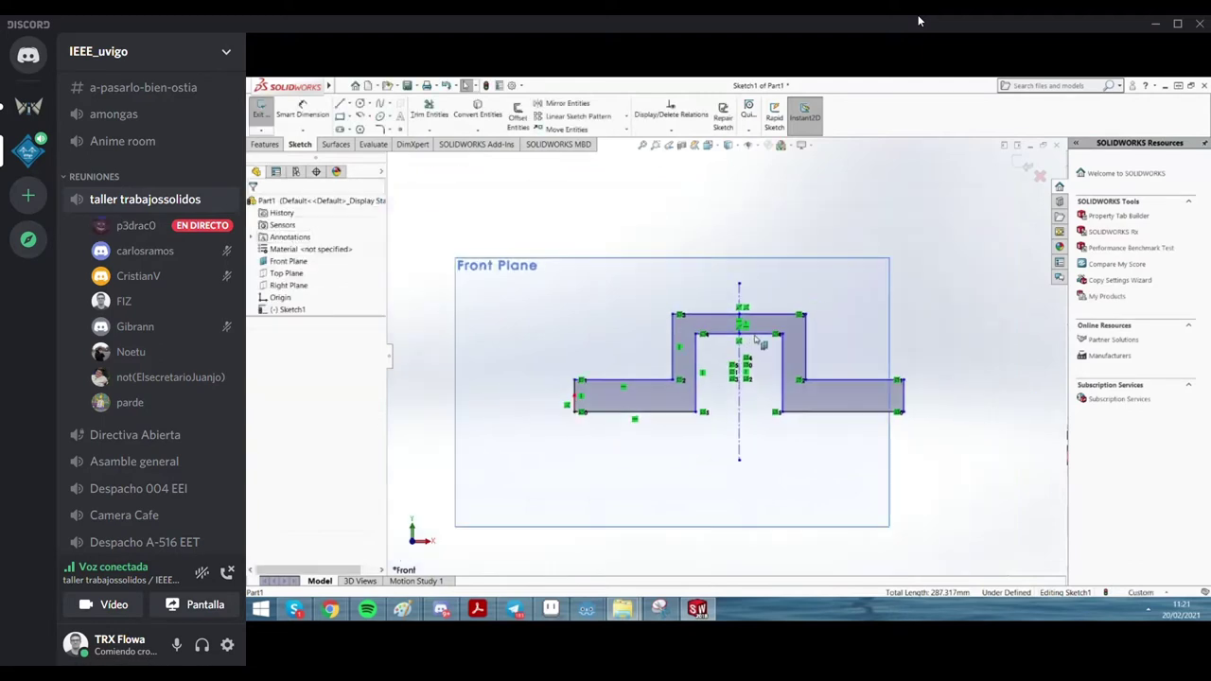
scroll(791, 381, up, 1)
scroll(790, 381, down, 3)
scroll(790, 380, up, 2)
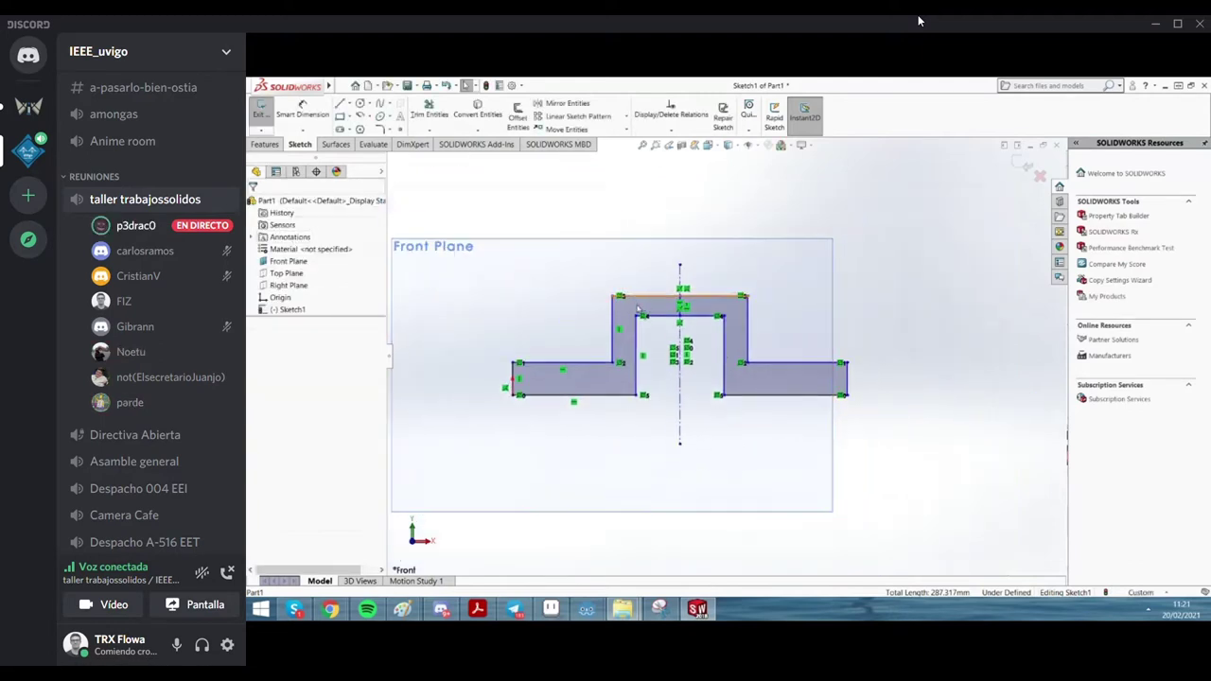
scroll(795, 377, up, 1)
scroll(812, 371, down, 4)
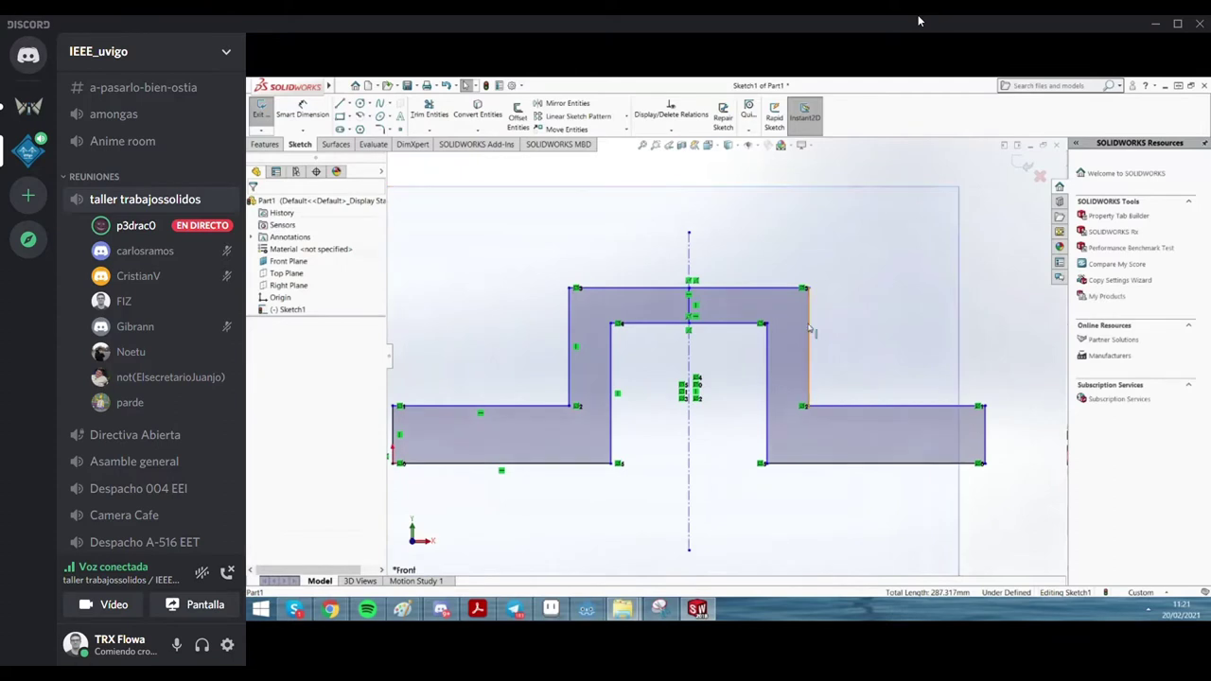
scroll(810, 329, up, 1)
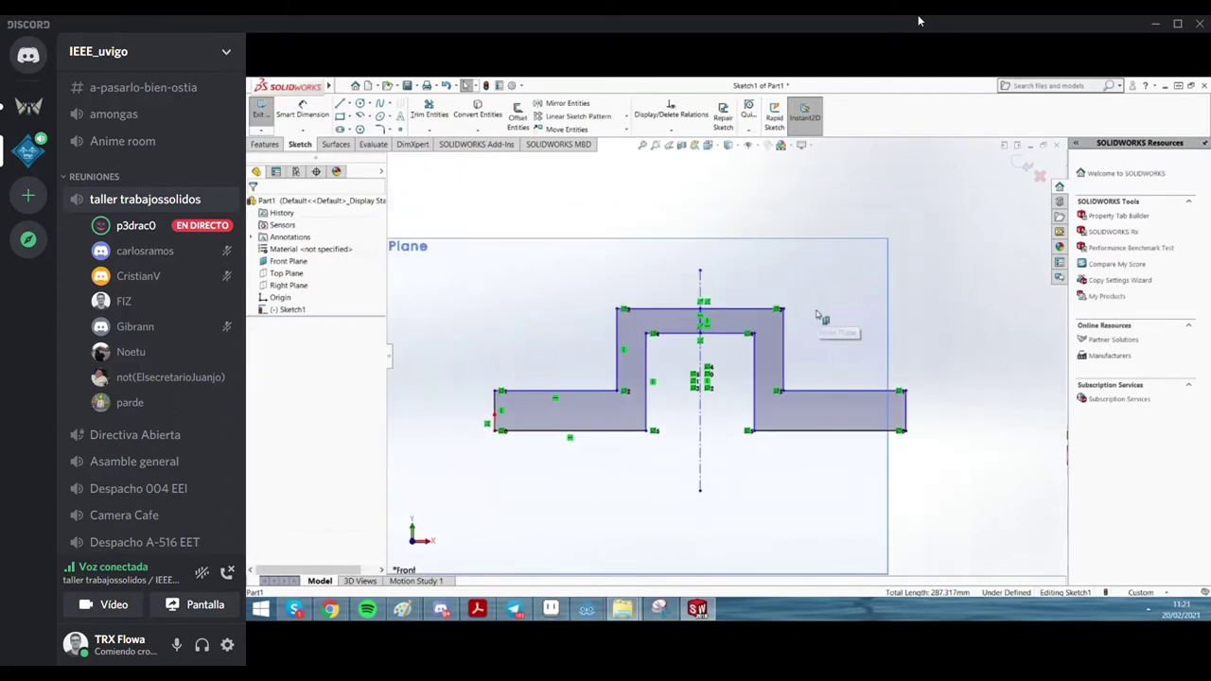
scroll(625, 361, down, 1)
scroll(625, 362, up, 1)
scroll(634, 374, down, 3)
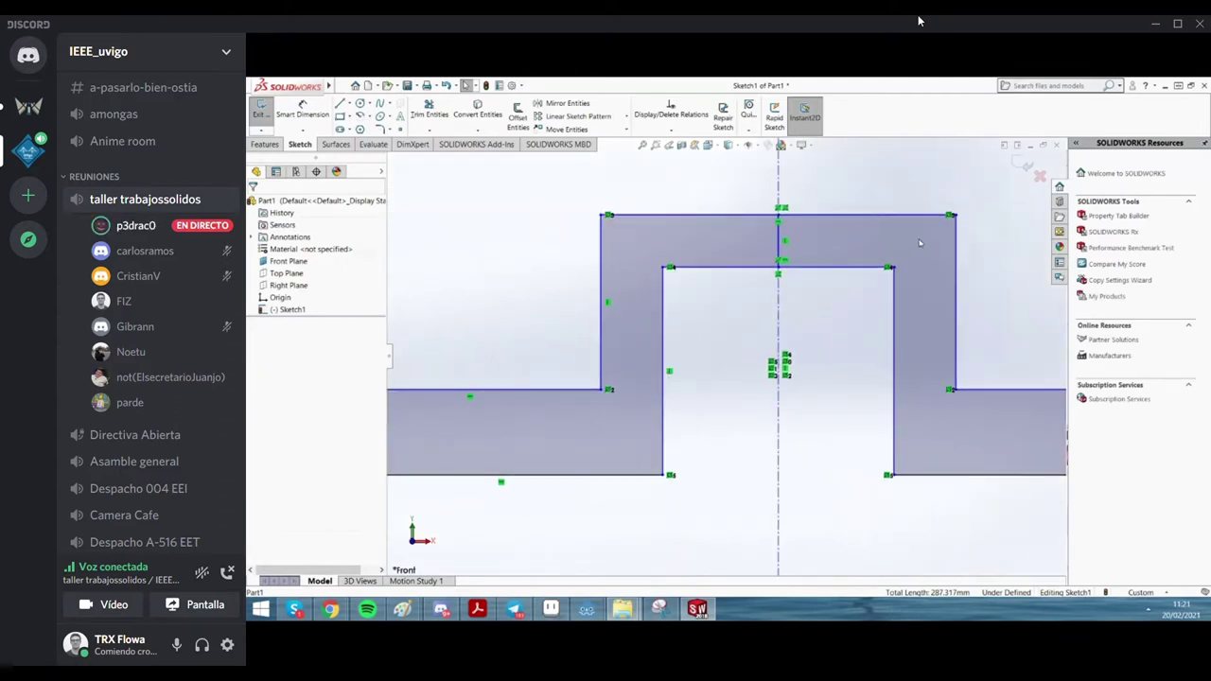
scroll(947, 223, up, 1)
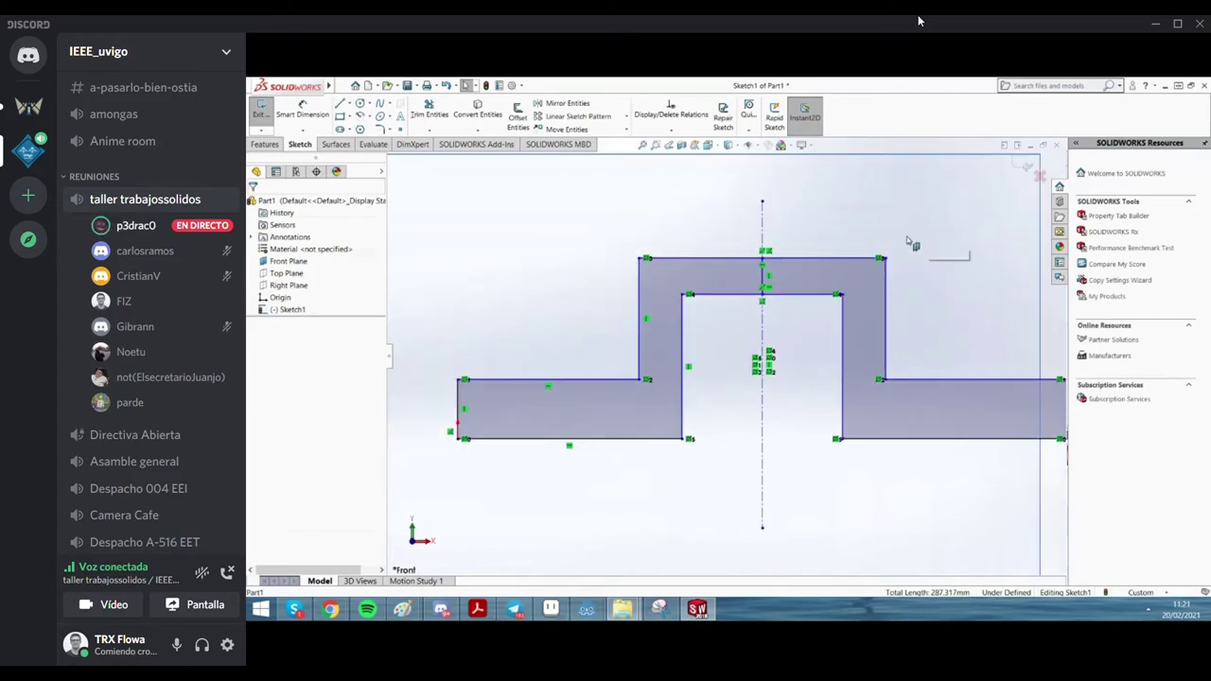
scroll(793, 329, down, 3)
scroll(817, 311, up, 1)
scroll(725, 331, up, 1)
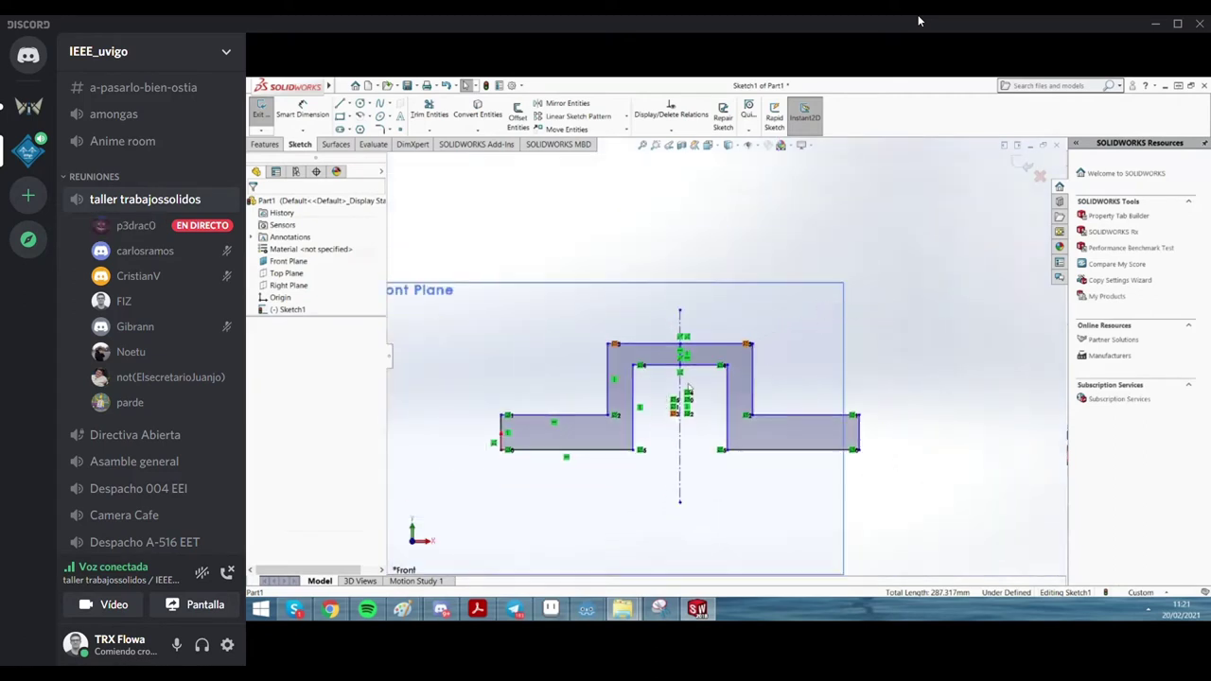
scroll(708, 411, down, 2)
scroll(572, 329, down, 1)
scroll(627, 349, up, 1)
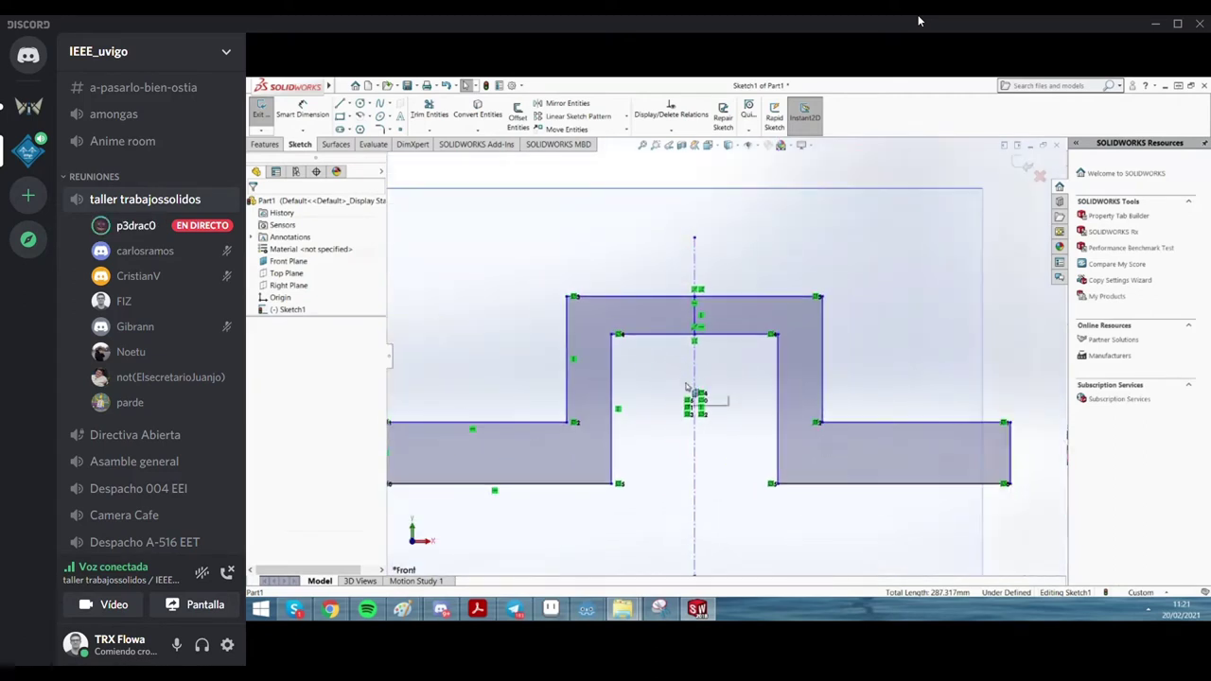
scroll(719, 364, up, 1)
Drag the inner opening, outer walls and top line to reshape the hat's raised centre
mouse_move(763, 367)
mouse_down()
mouse_move(826, 367)
mouse_move(807, 367)
mouse_up()
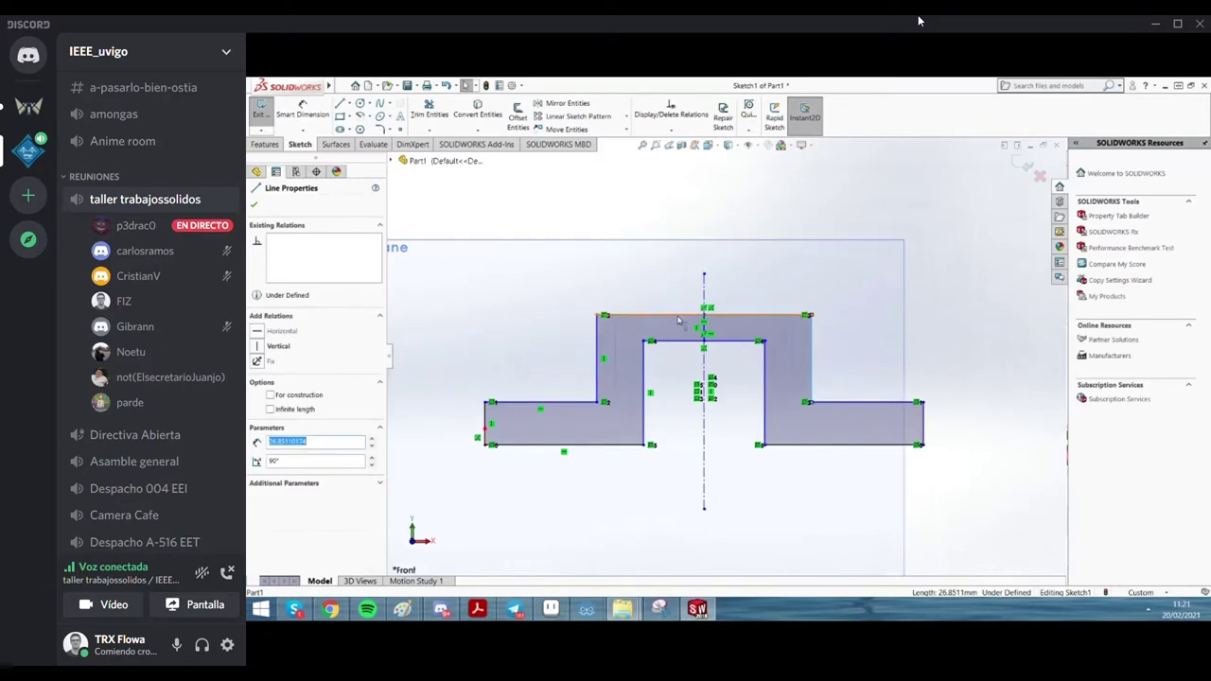
mouse_move(690, 314)
mouse_down()
mouse_move(691, 297)
mouse_move(691, 314)
mouse_up()
click(894, 350)
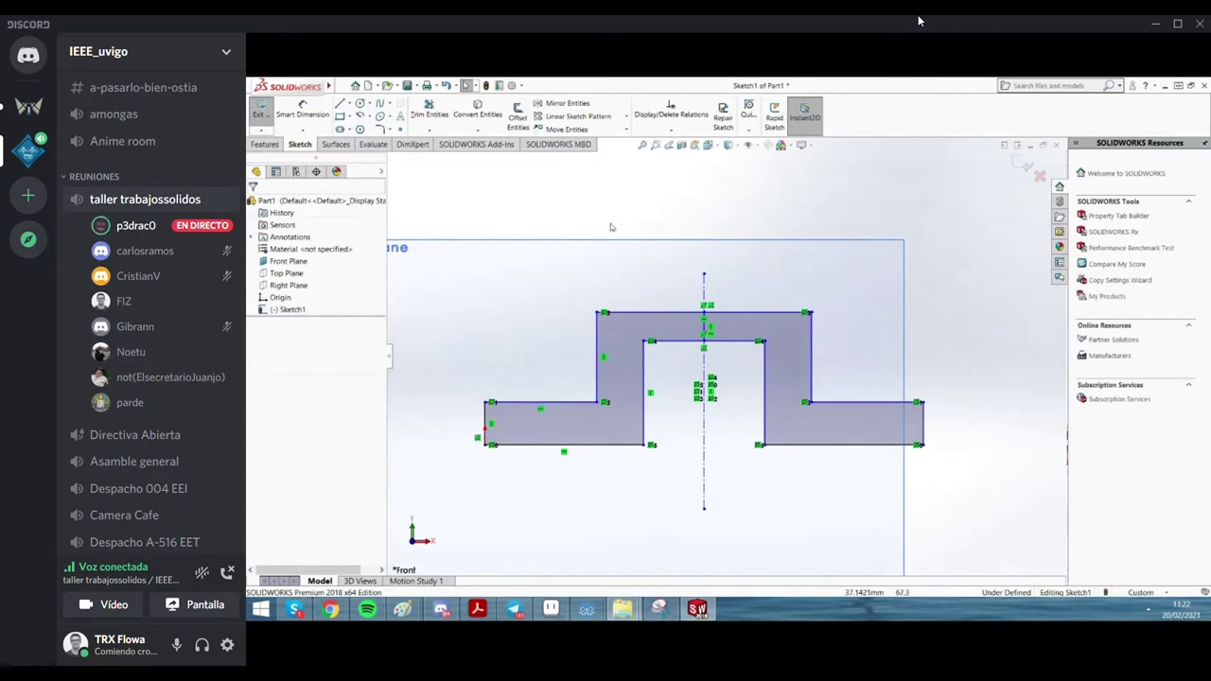
click(302, 106)
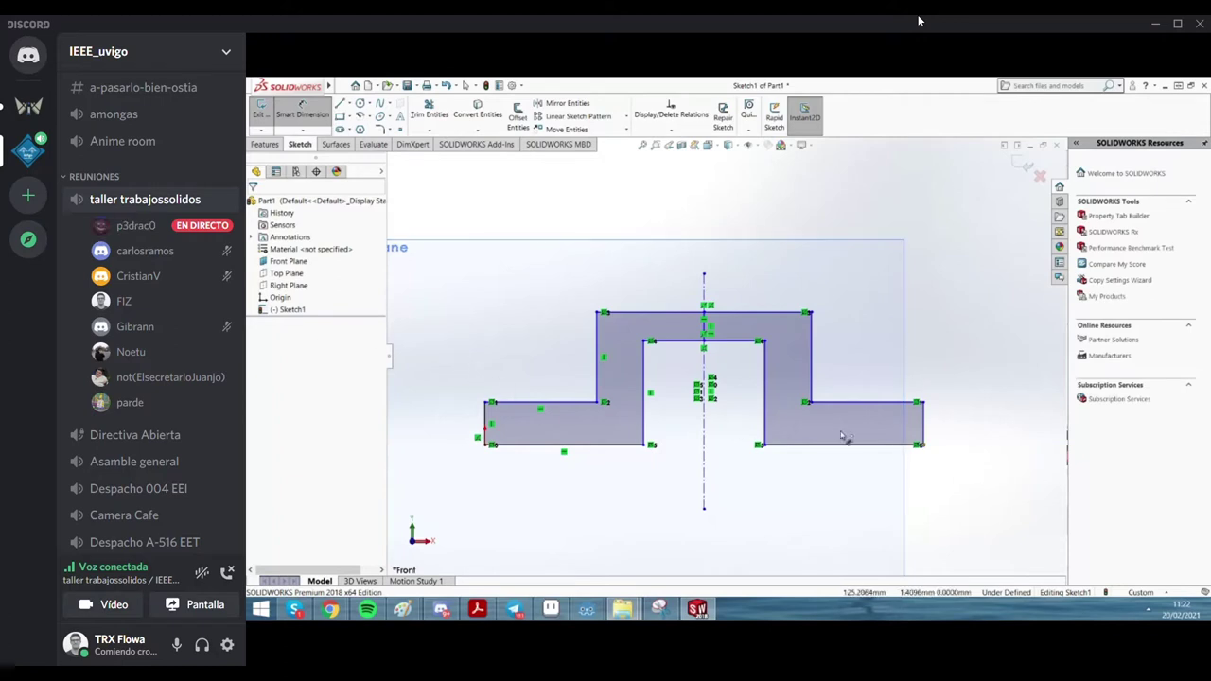
Dimension the hat profile's overall base width as 92 mm, placed below the part
click(923, 423)
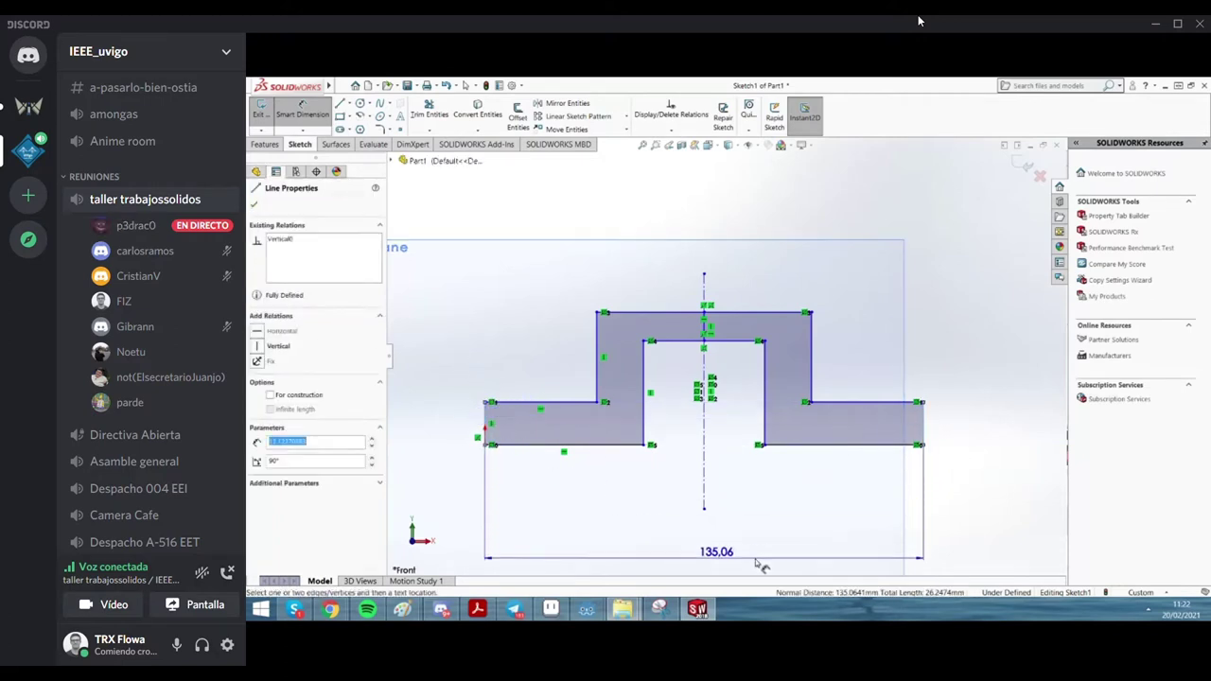
click(712, 537)
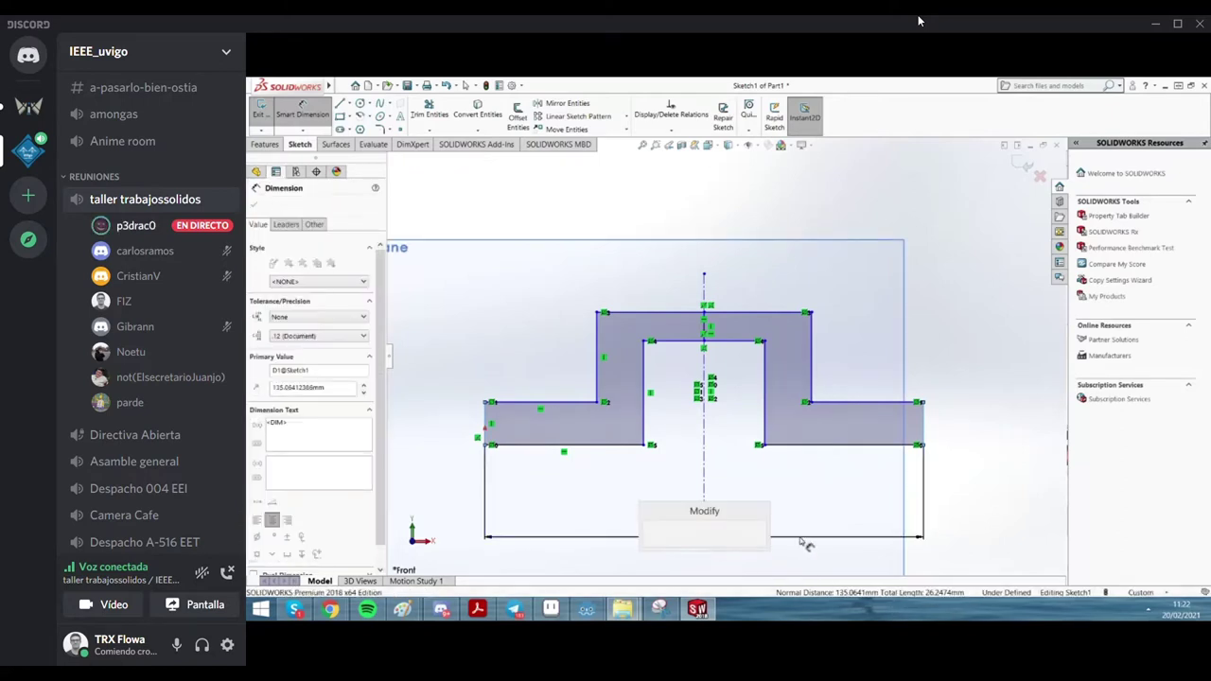
text(92)
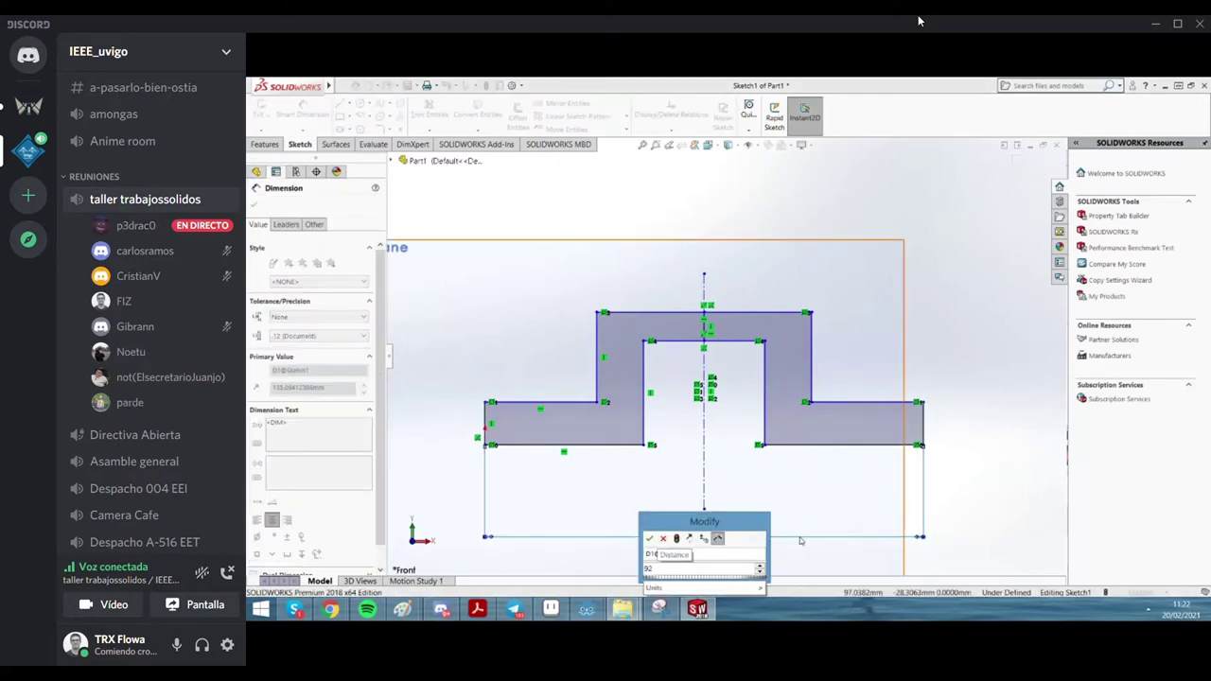
key(Return)
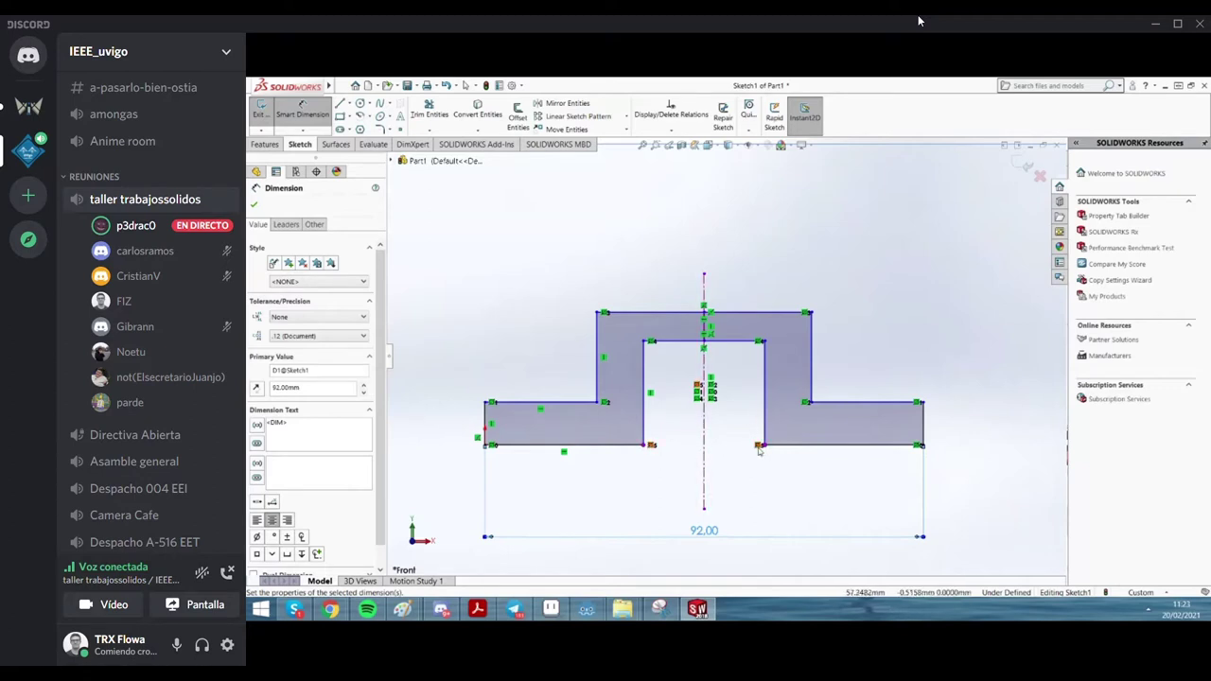
Dimension the inner slot between the two bottom corners to 18 mm
click(651, 446)
click(761, 446)
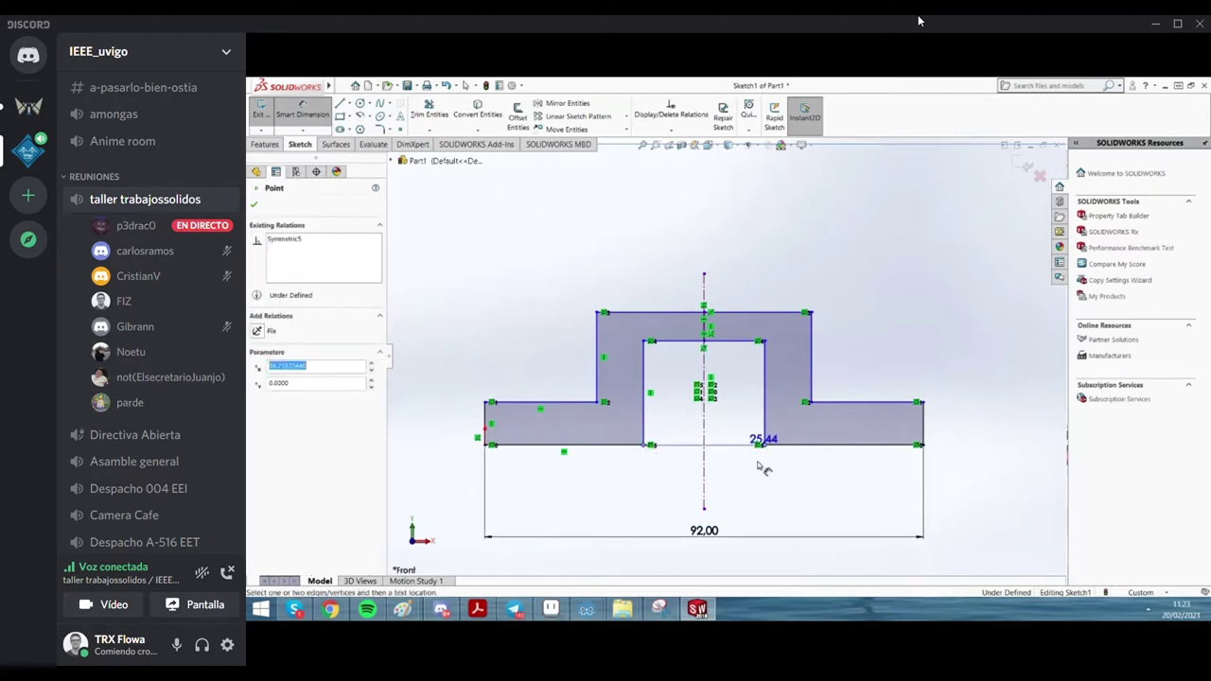
click(710, 490)
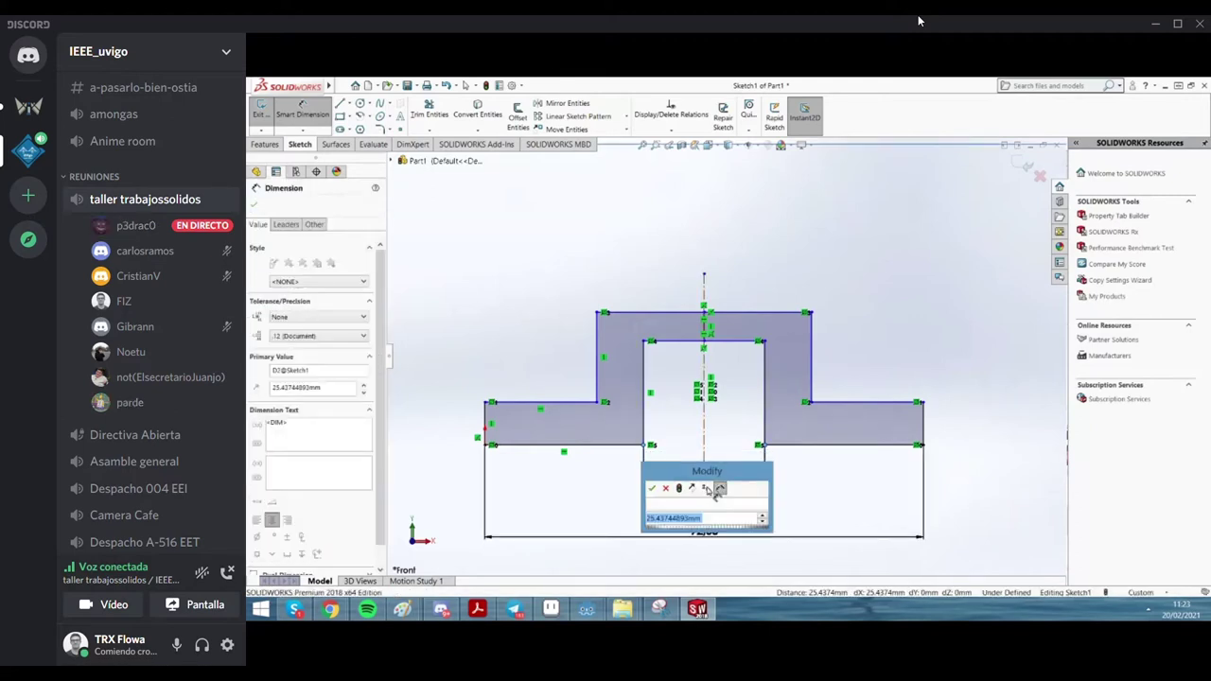
key(Return)
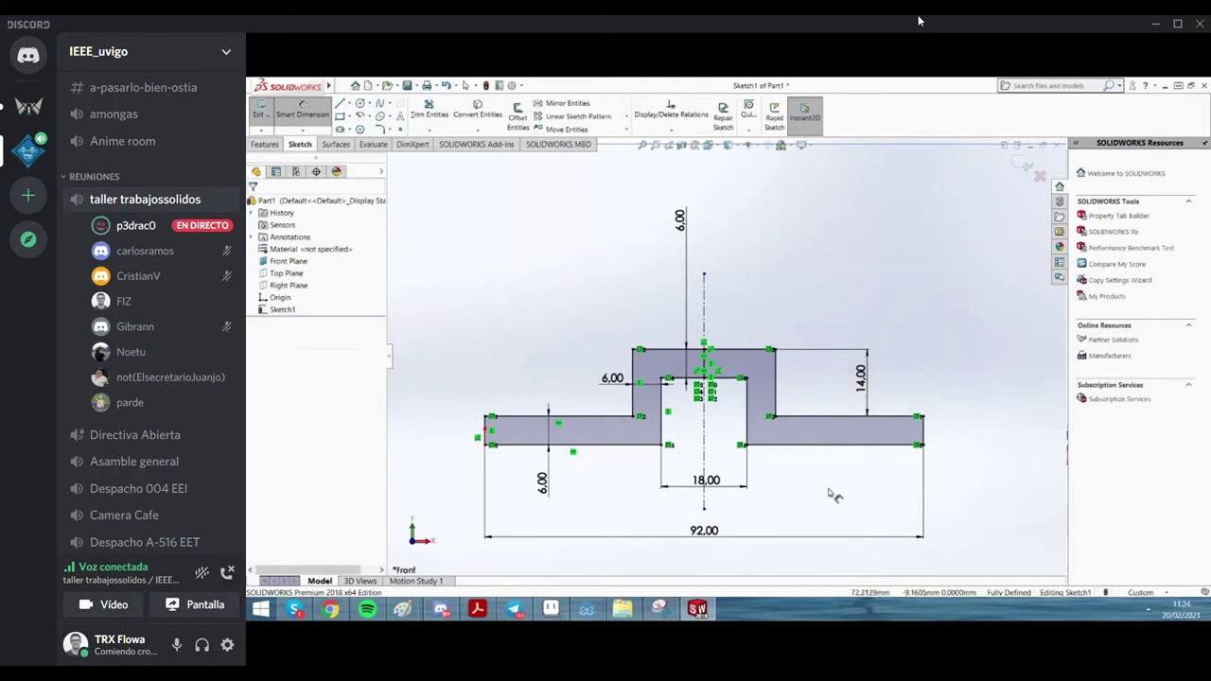
Face the front plane and add an 8.49 diagonal dimension between two profile corners
key(ctrl+1)
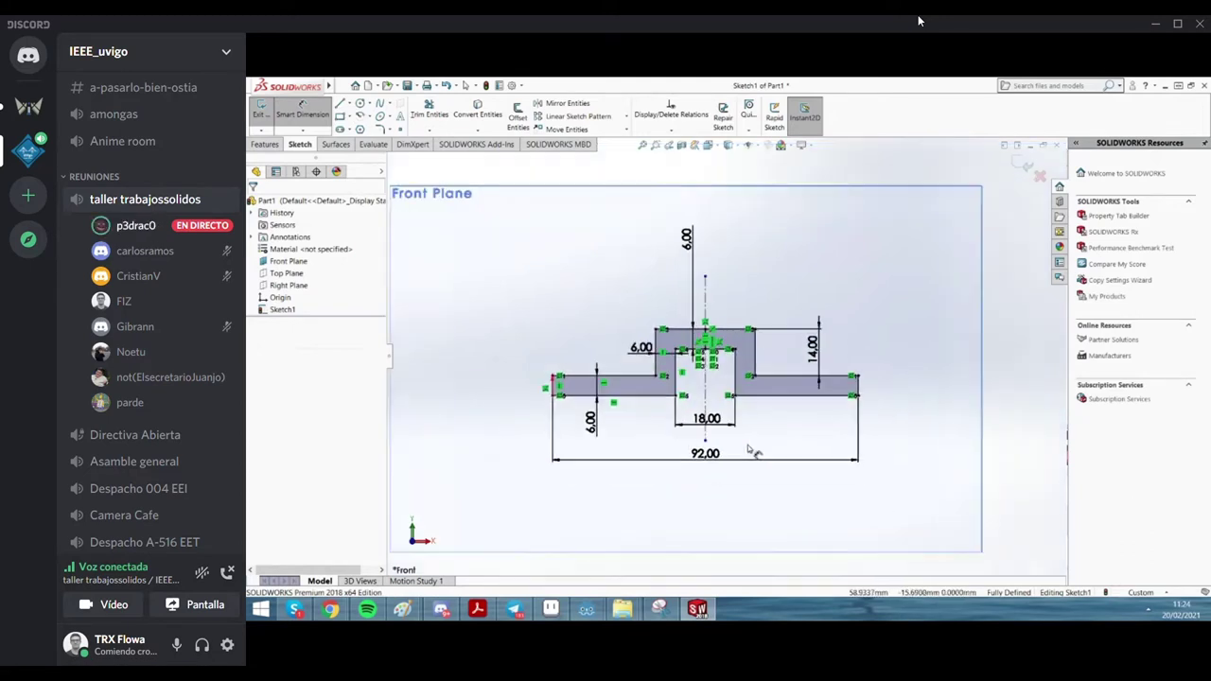
scroll(720, 341, up, 2)
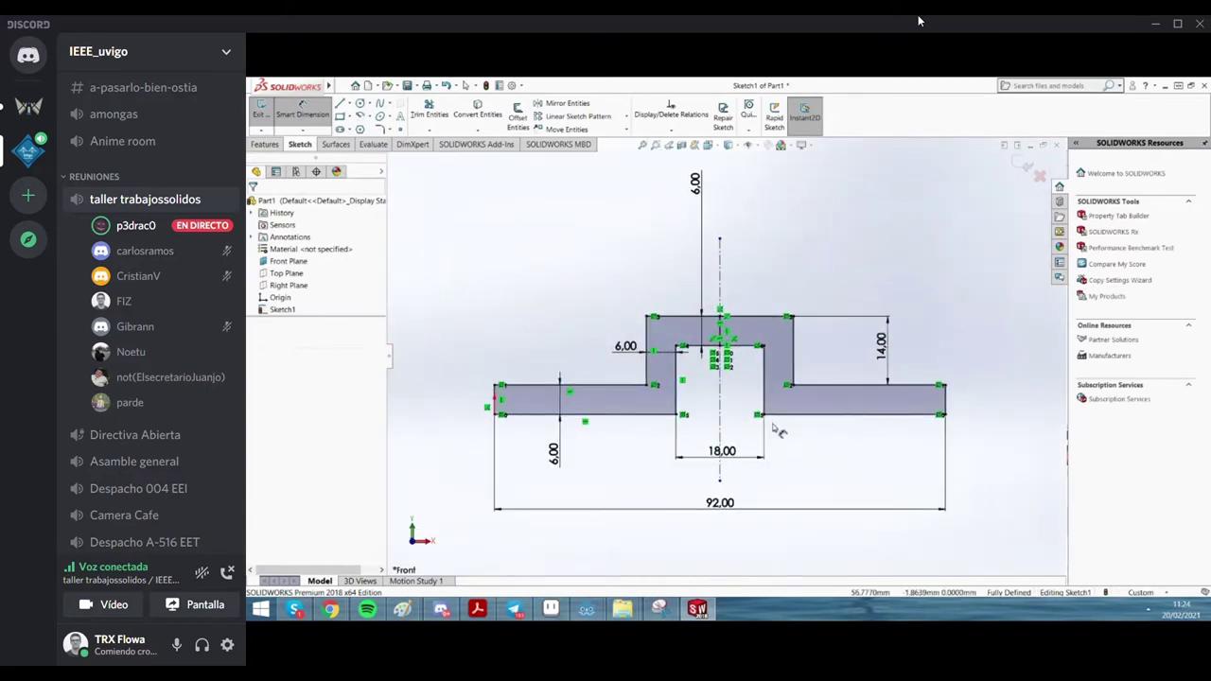
click(788, 386)
click(758, 415)
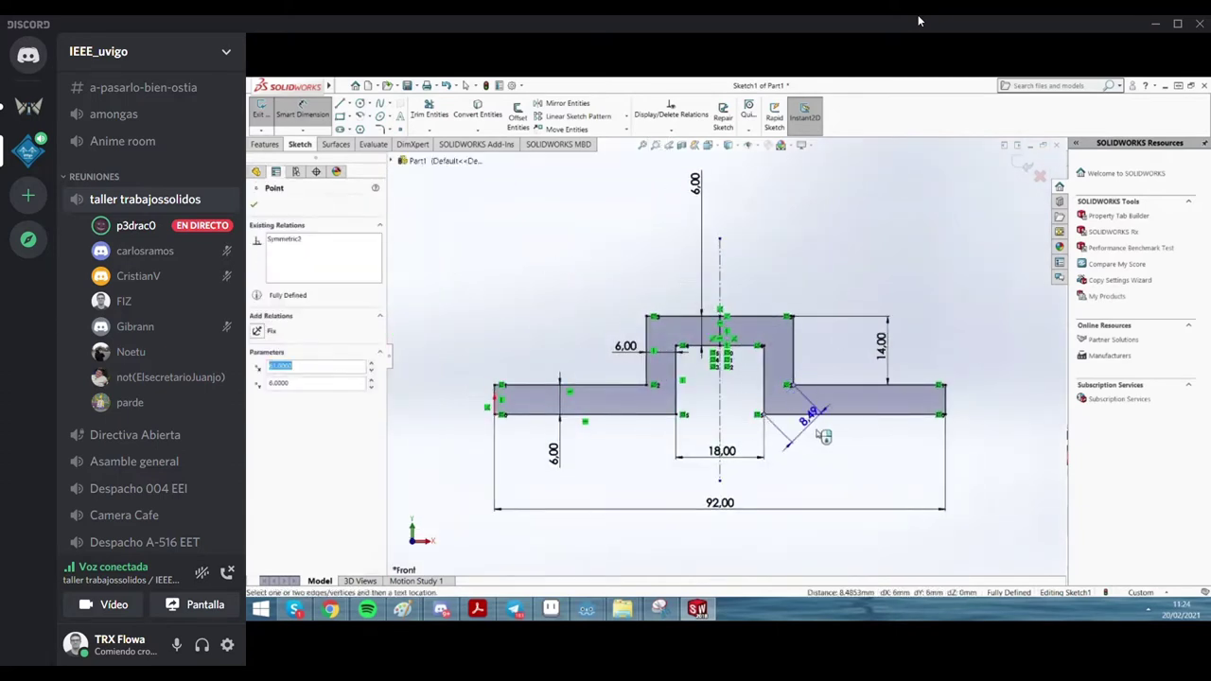
click(805, 511)
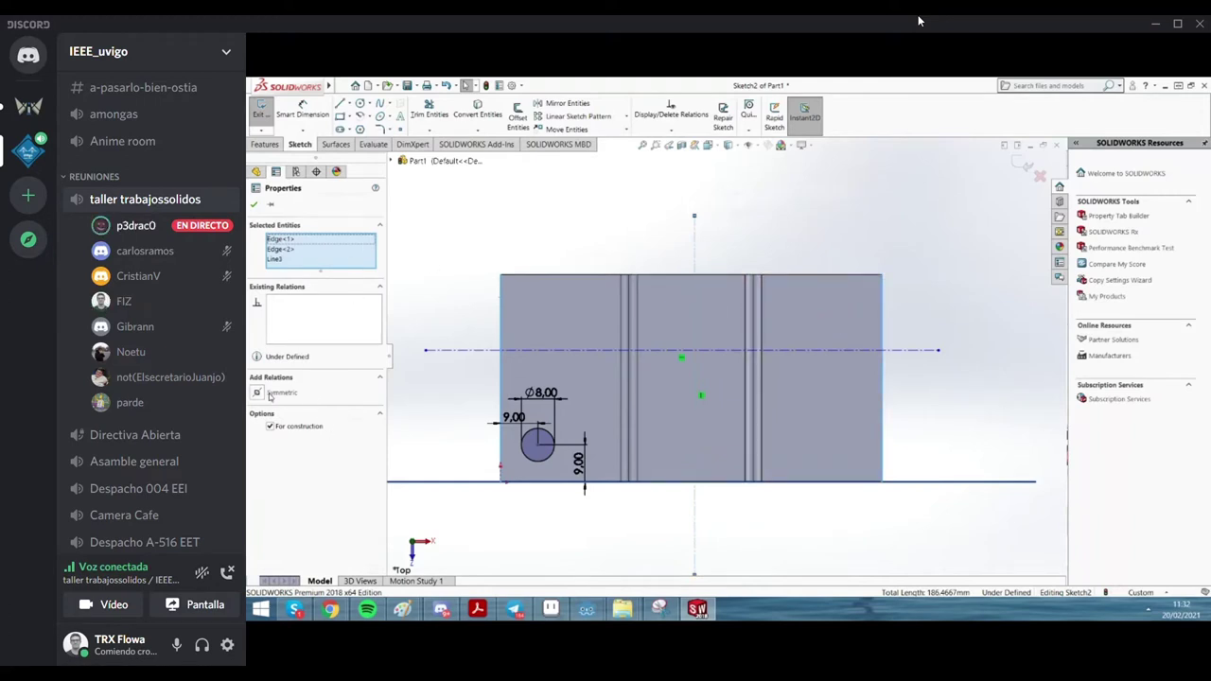
Mute the microphone in the voice call
click(180, 647)
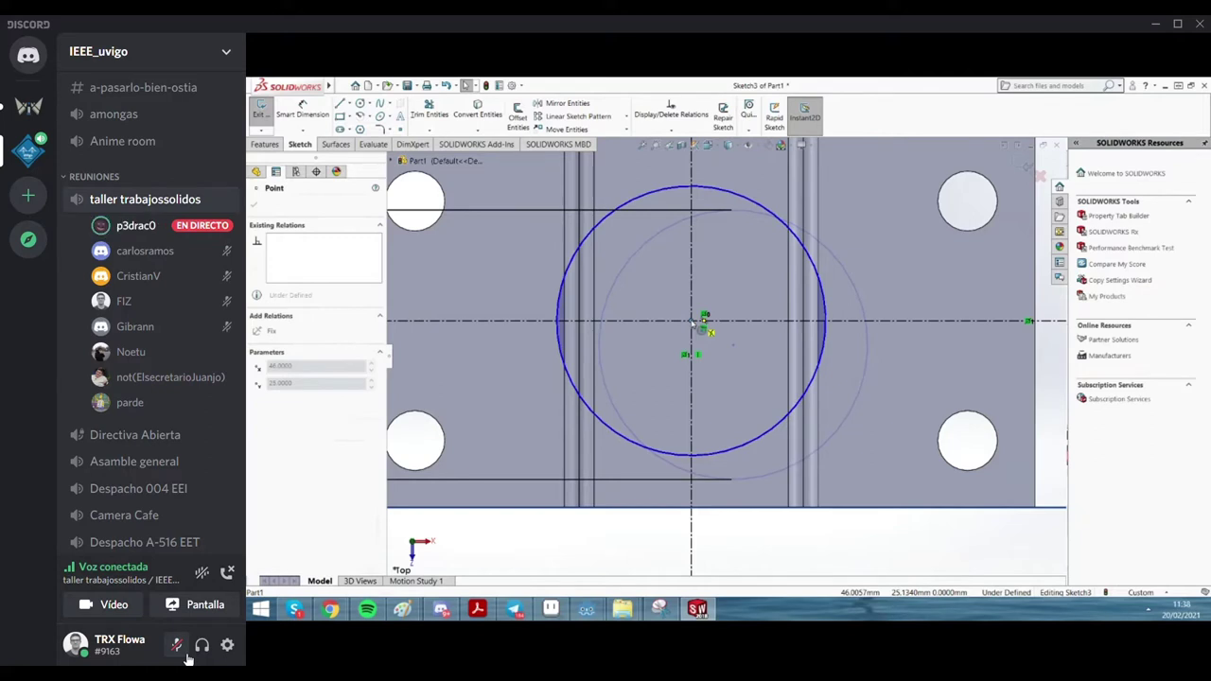
Drag the Ø36 circle's centre onto the centreline intersection, redoing the placement until it snaps
click(699, 323)
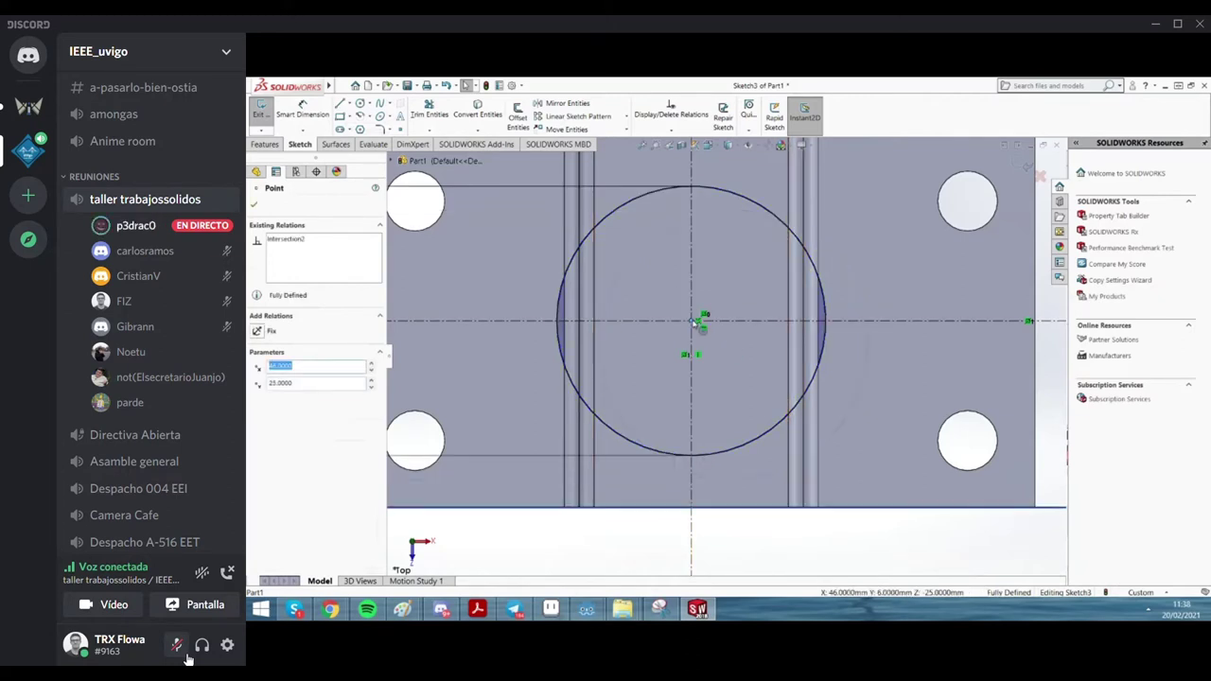
key(ctrl+z)
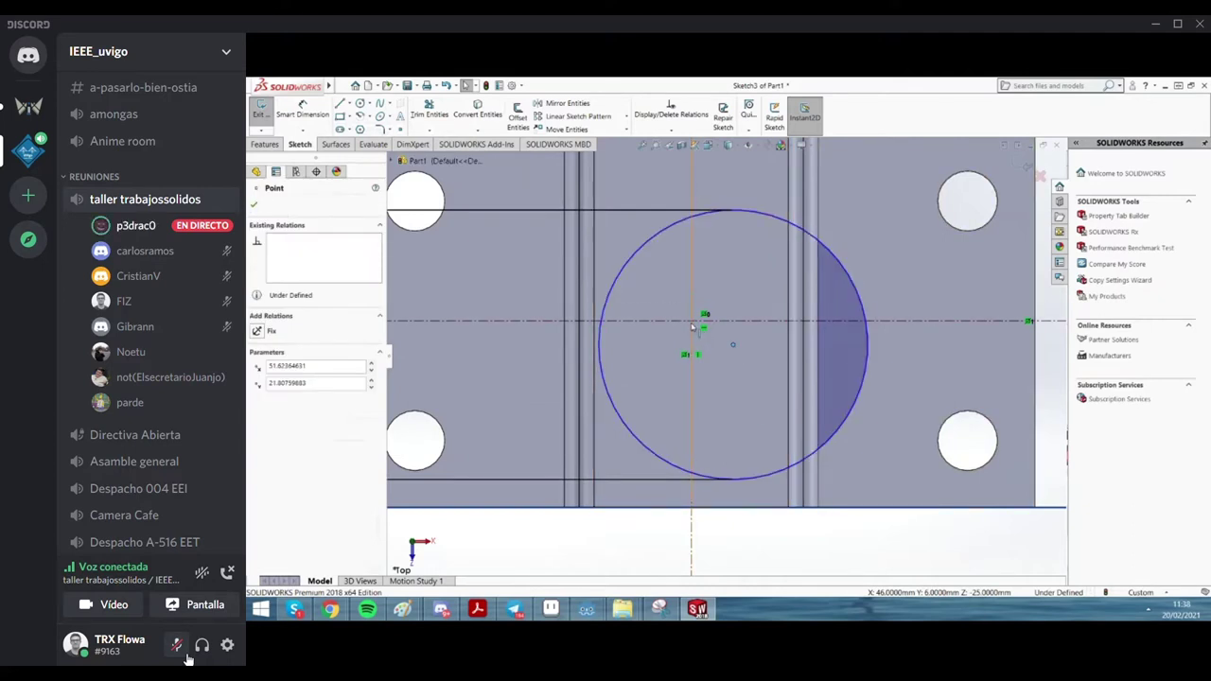
scroll(690, 324, up, 3)
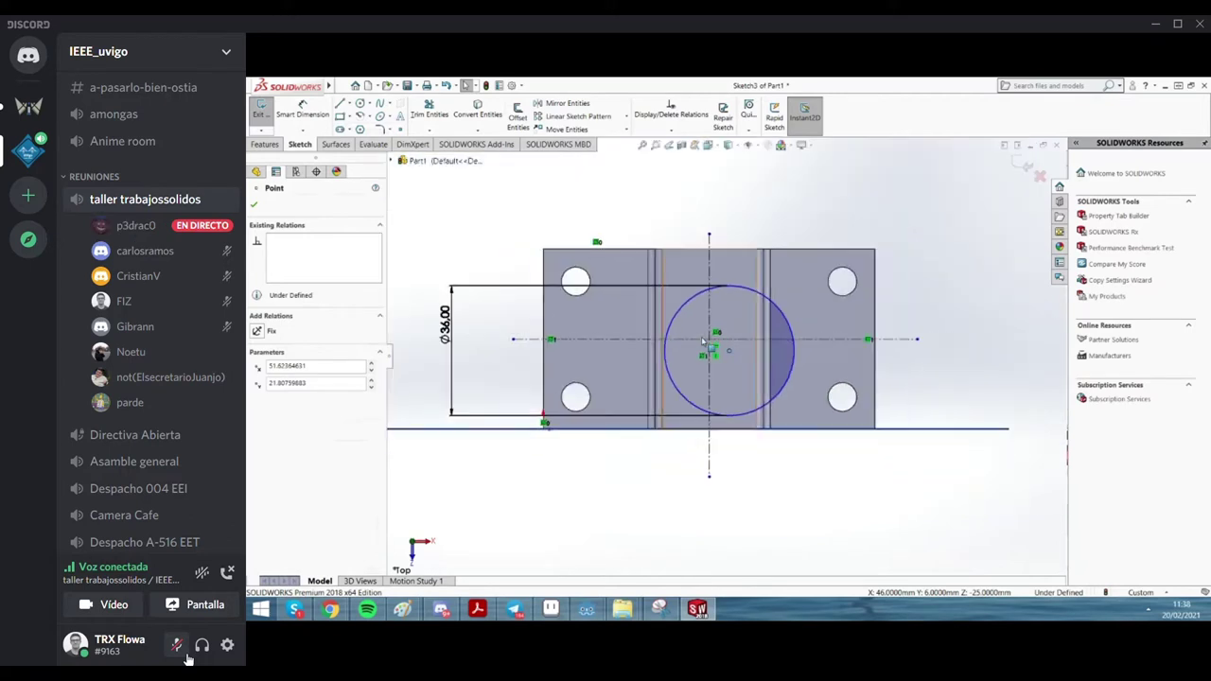
scroll(705, 314, down, 4)
scroll(716, 305, down, 2)
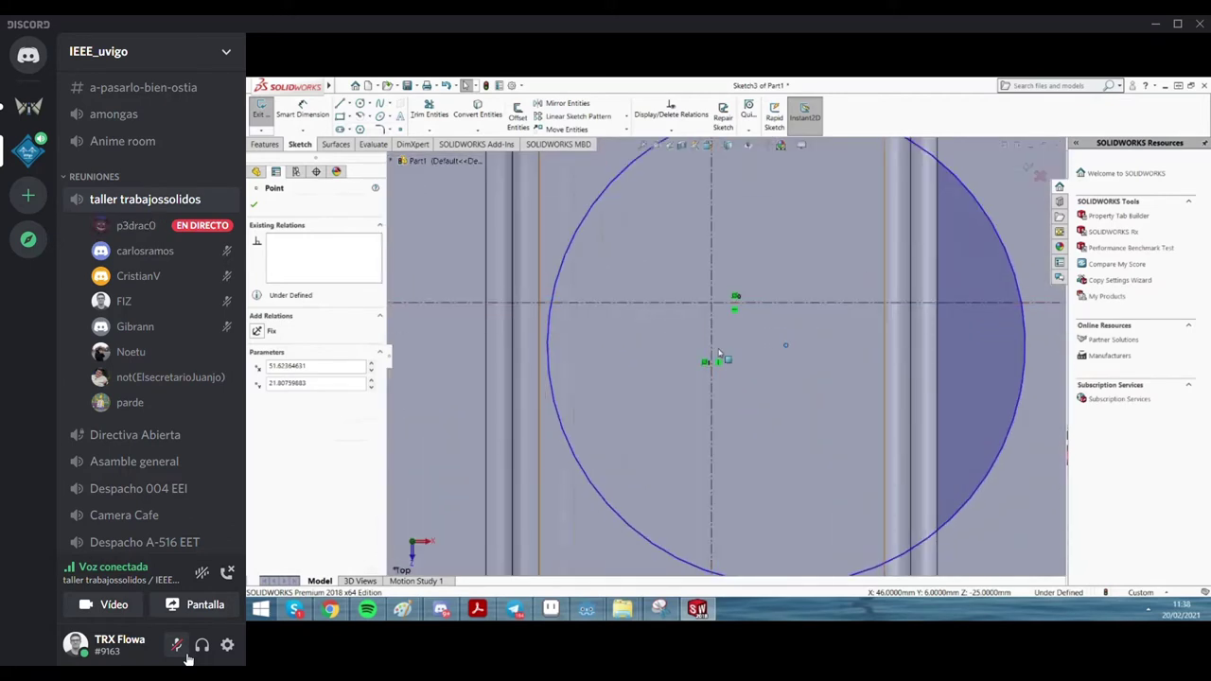
click(712, 301)
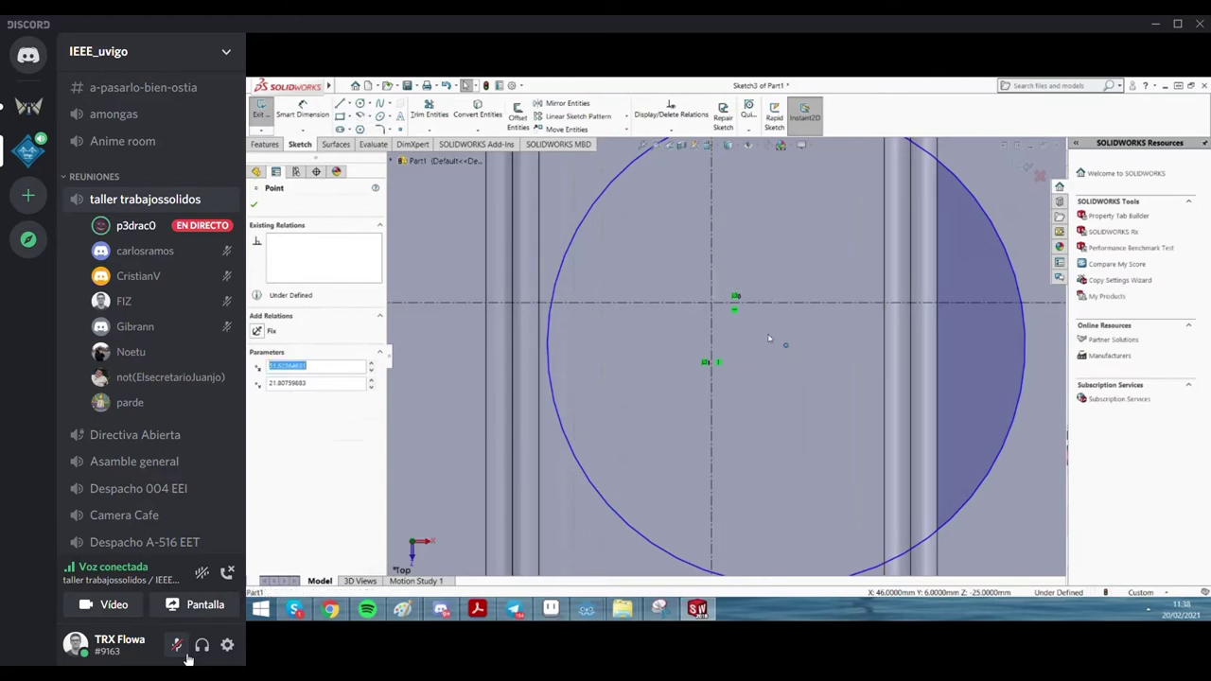
drag(785, 345, 721, 305)
scroll(824, 425, up, 5)
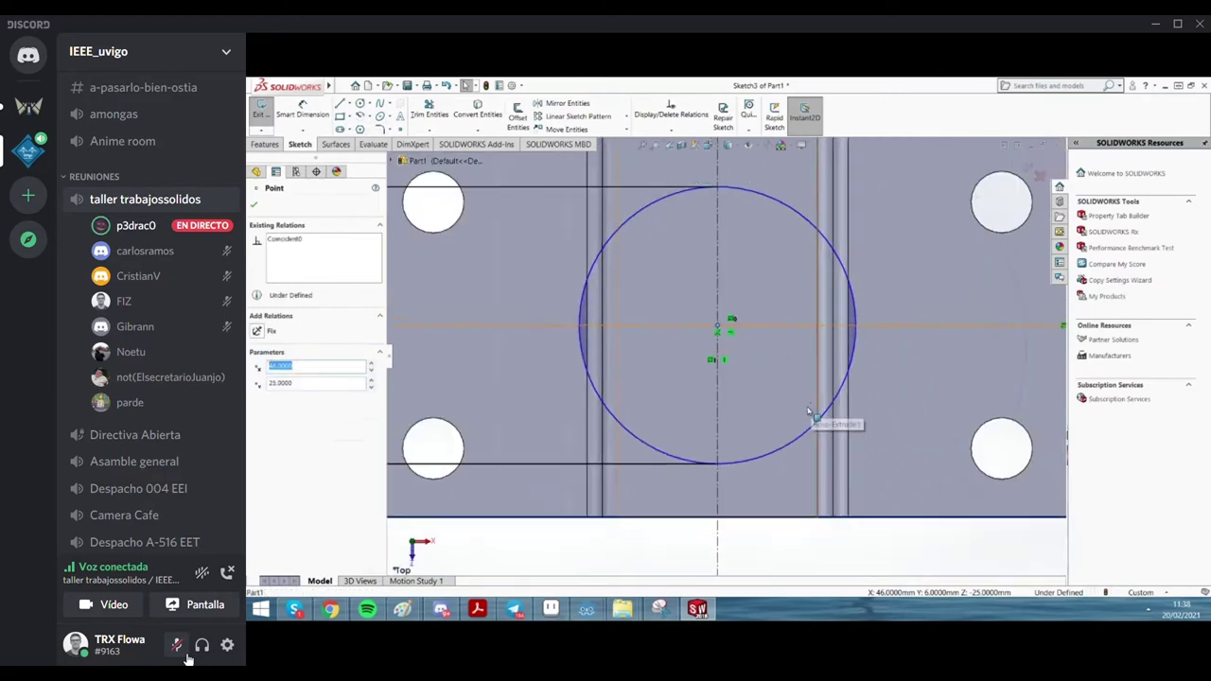
click(802, 514)
scroll(752, 398, down, 2)
scroll(743, 350, down, 3)
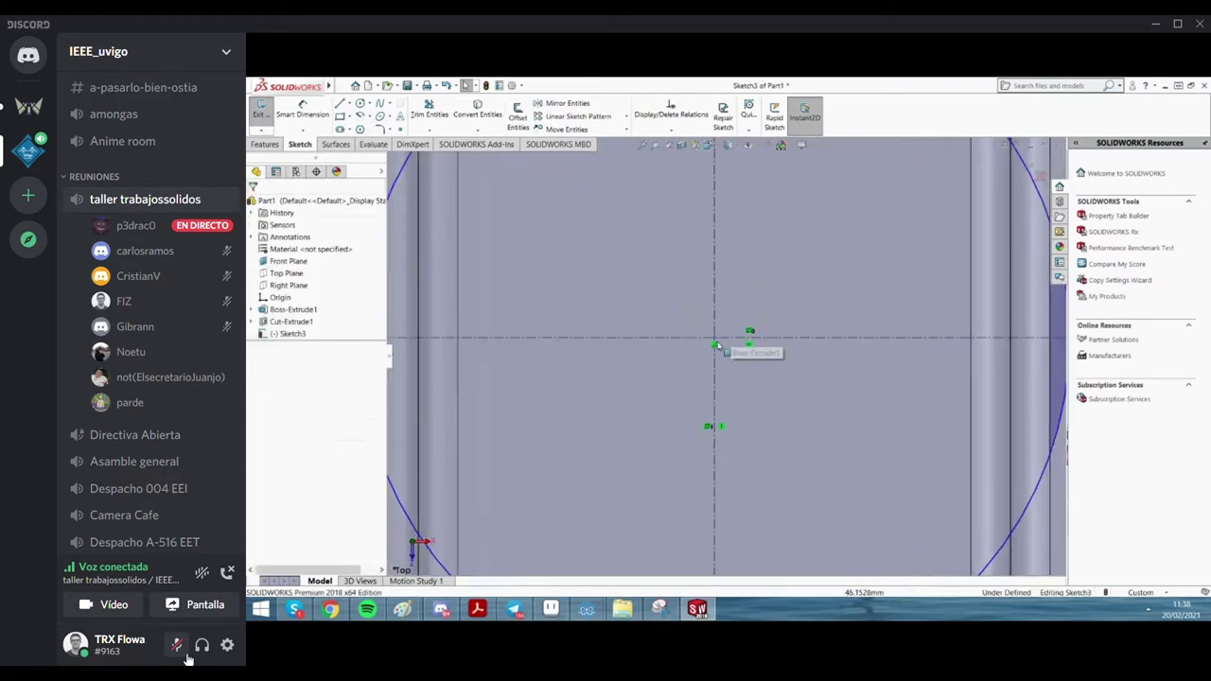
click(728, 339)
drag(728, 338, 716, 344)
Clear the selection and orbit the part to view it in 3D
scroll(724, 352, up, 3)
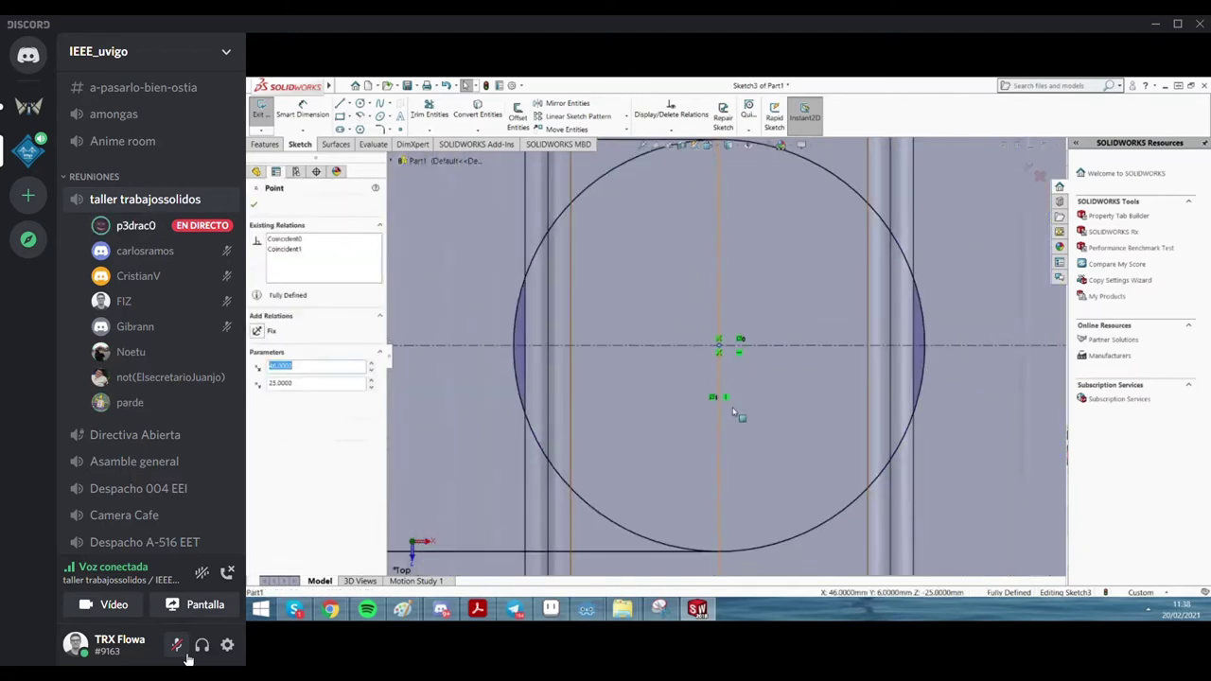
scroll(724, 352, up, 3)
click(761, 496)
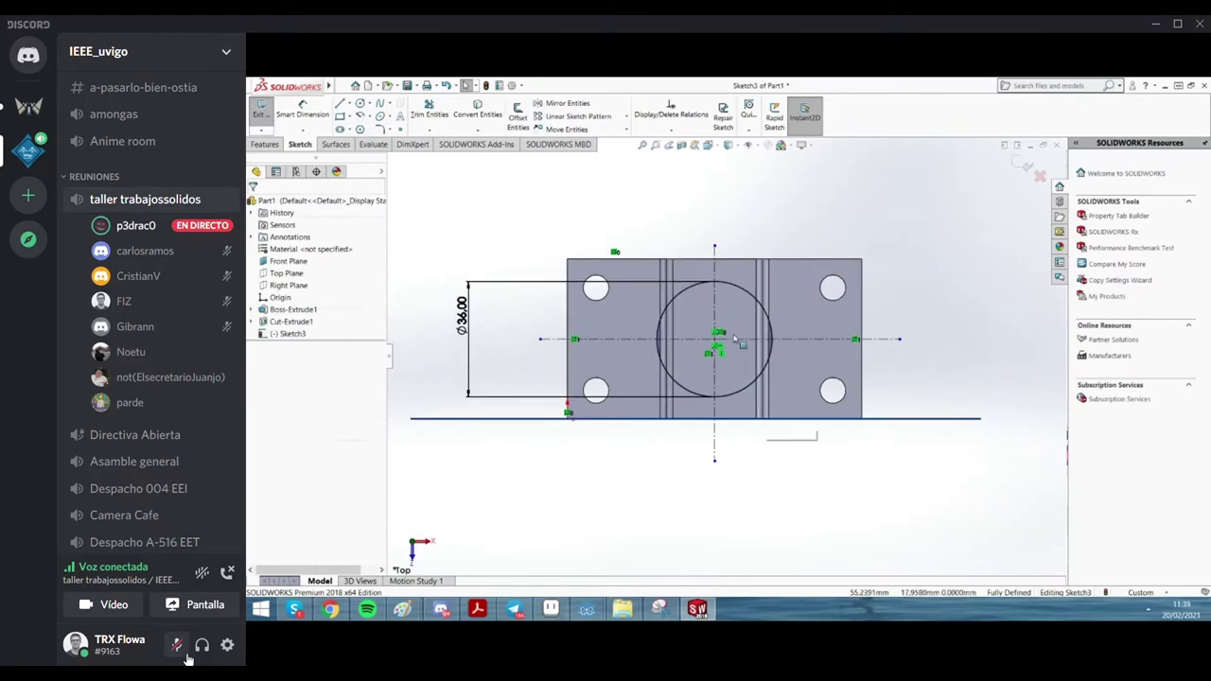
scroll(733, 346, down, 5)
mouse_move(735, 342)
middle_down()
mouse_move(723, 318)
mouse_move(750, 299)
mouse_move(716, 189)
mouse_move(729, 195)
mouse_move(743, 315)
middle_up()
scroll(732, 291, down, 2)
scroll(732, 292, up, 5)
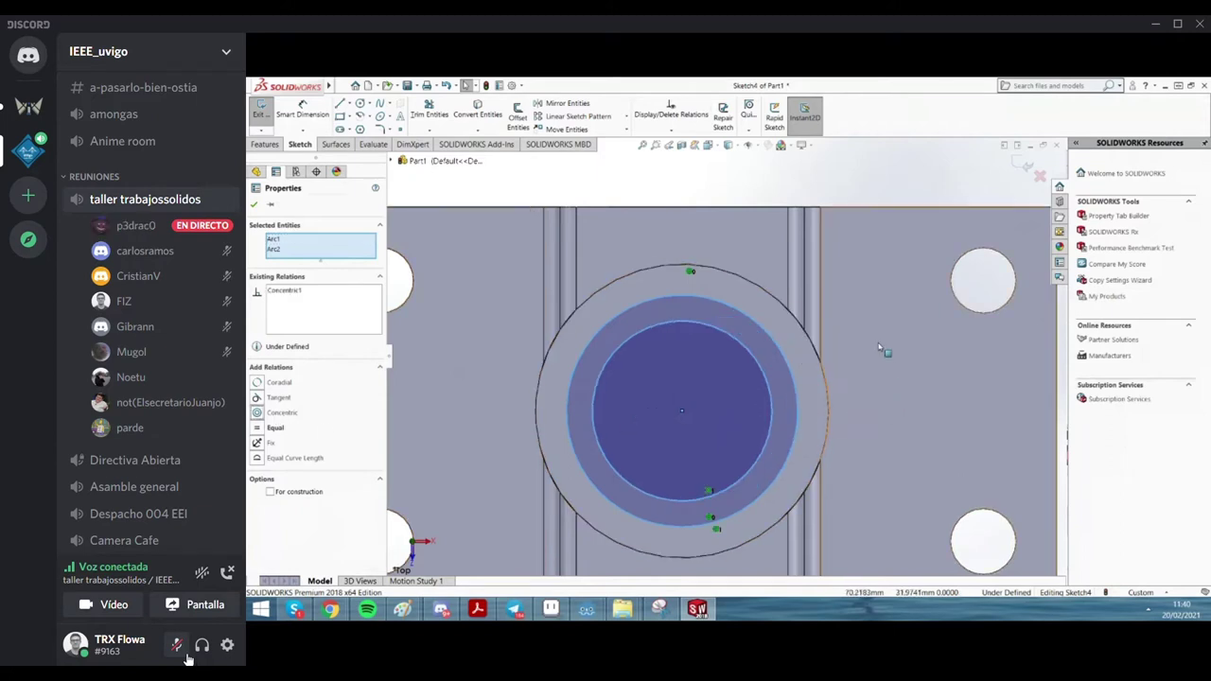
Deselect the part face and begin dimensioning the ring's concentric circles
scroll(719, 395, up, 3)
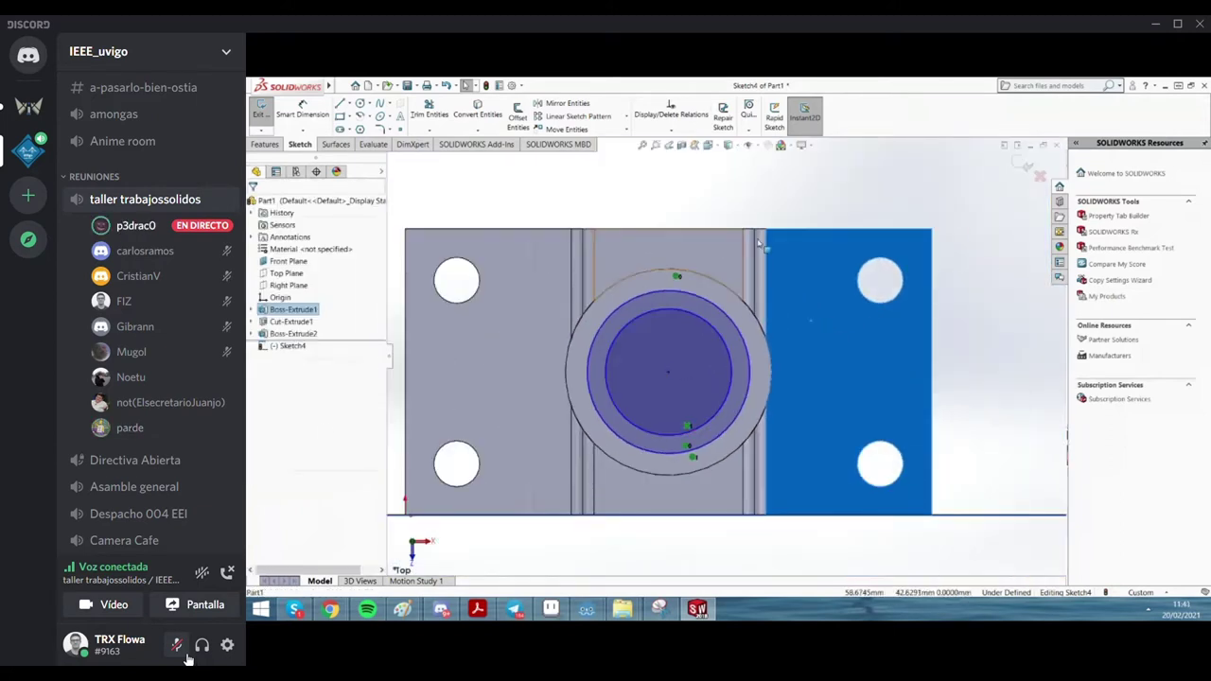
click(802, 174)
click(305, 112)
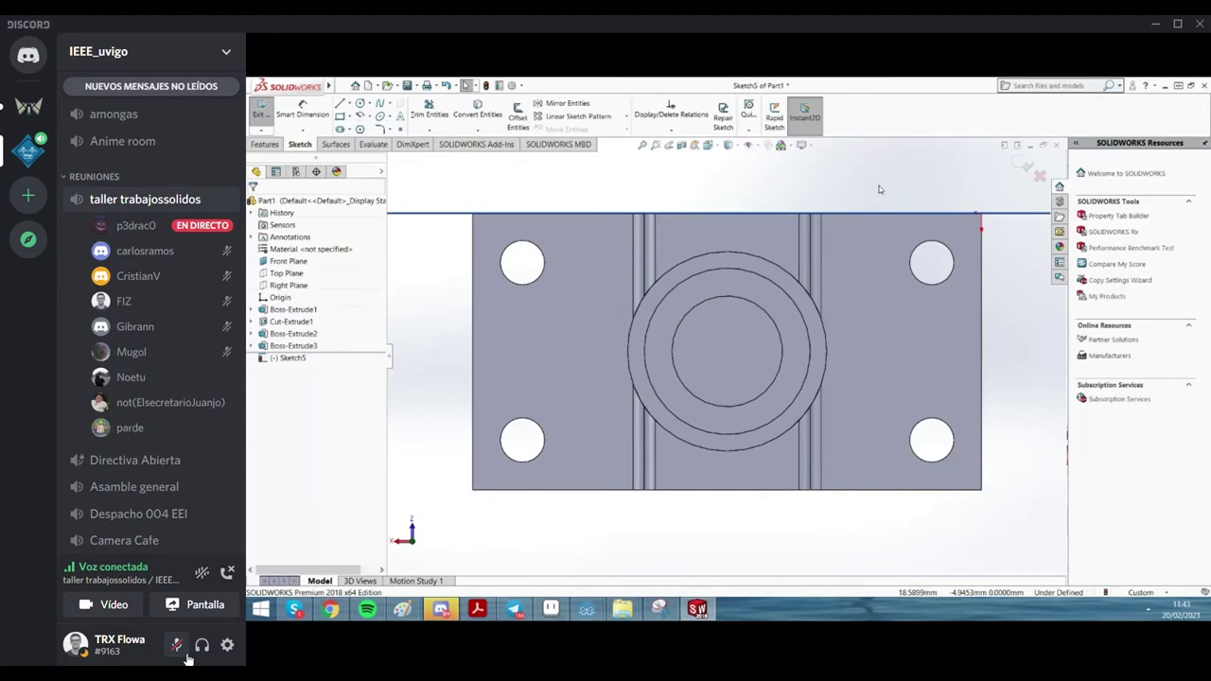
Convert the boss's 20 mm inner circular edge into a sketch circle
click(746, 300)
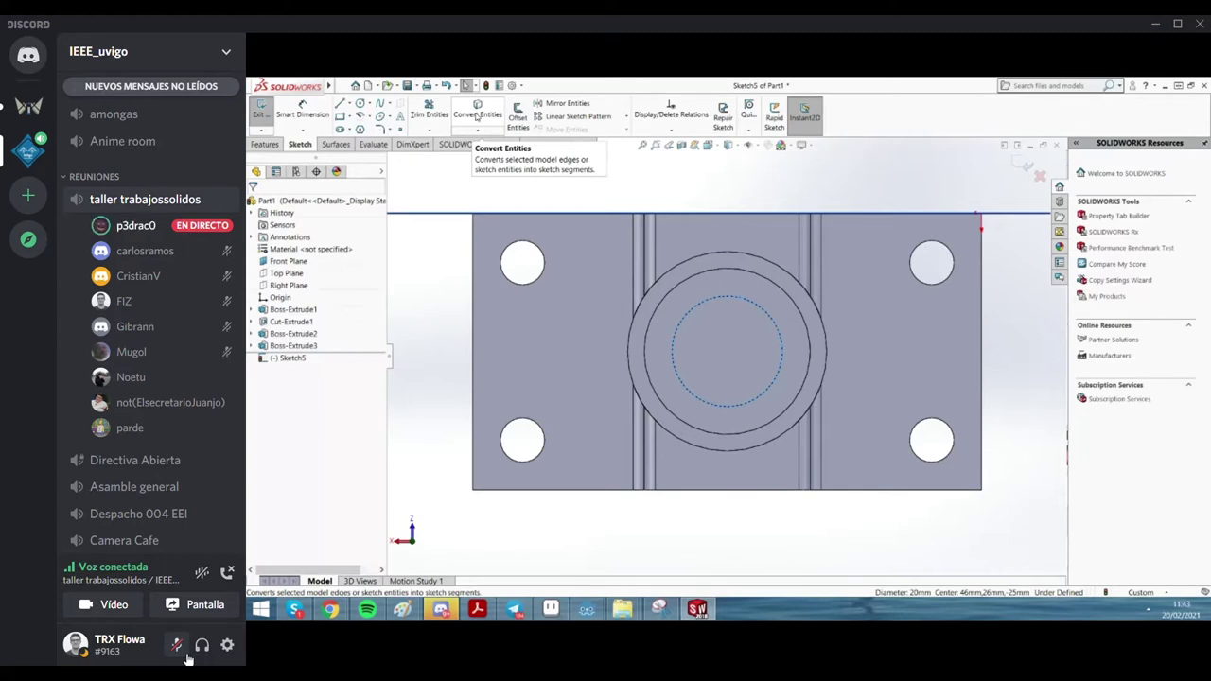
click(476, 115)
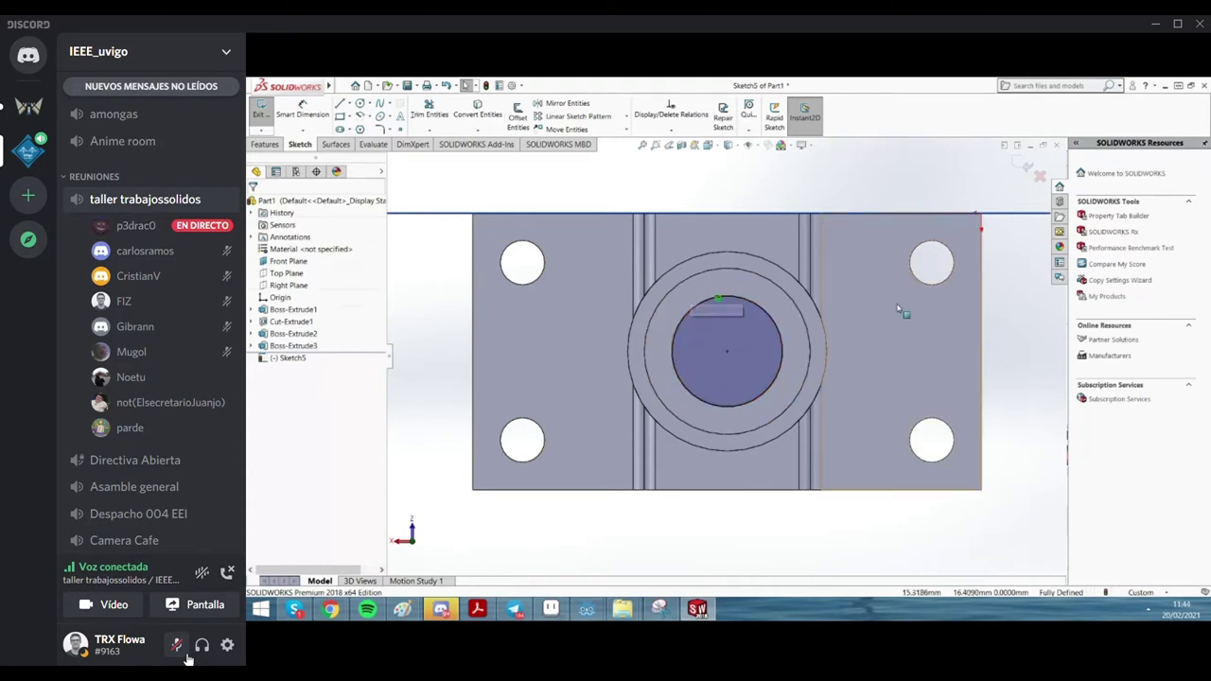
scroll(890, 369, up, 3)
scroll(713, 323, down, 3)
scroll(713, 324, down, 2)
scroll(713, 323, up, 2)
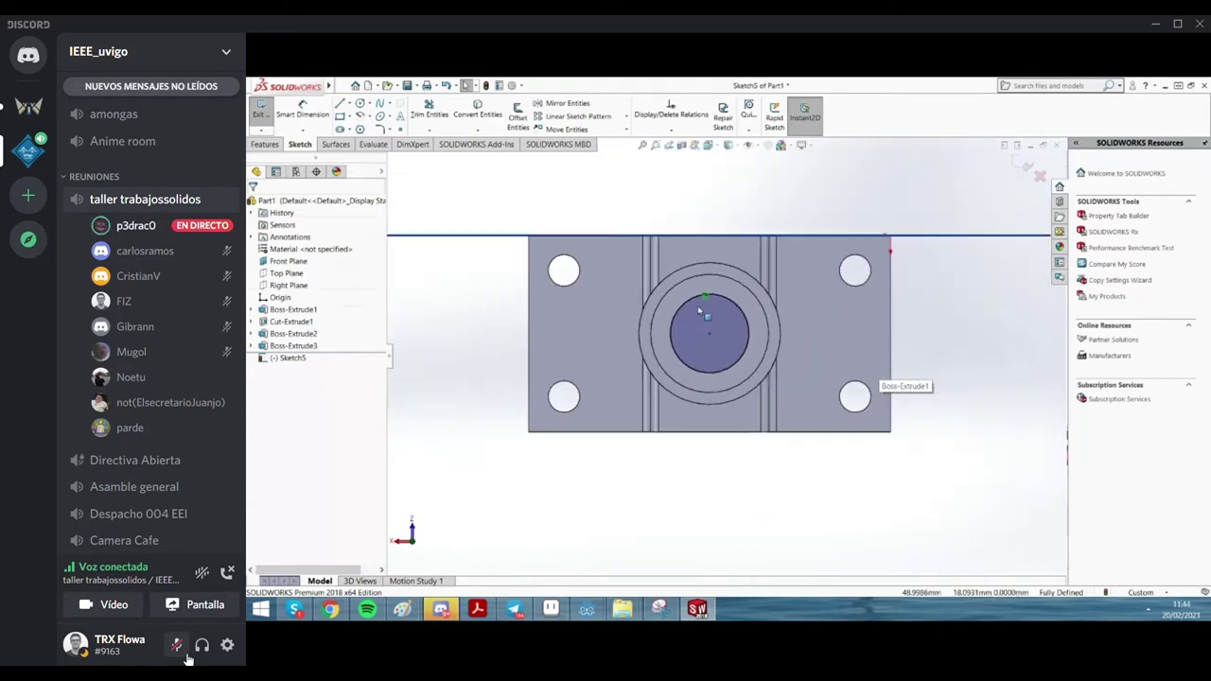
scroll(705, 283, down, 2)
scroll(686, 202, up, 1)
Zoom out to see the whole part and exit the Ø20 mm circle sketch
scroll(736, 359, down, 1)
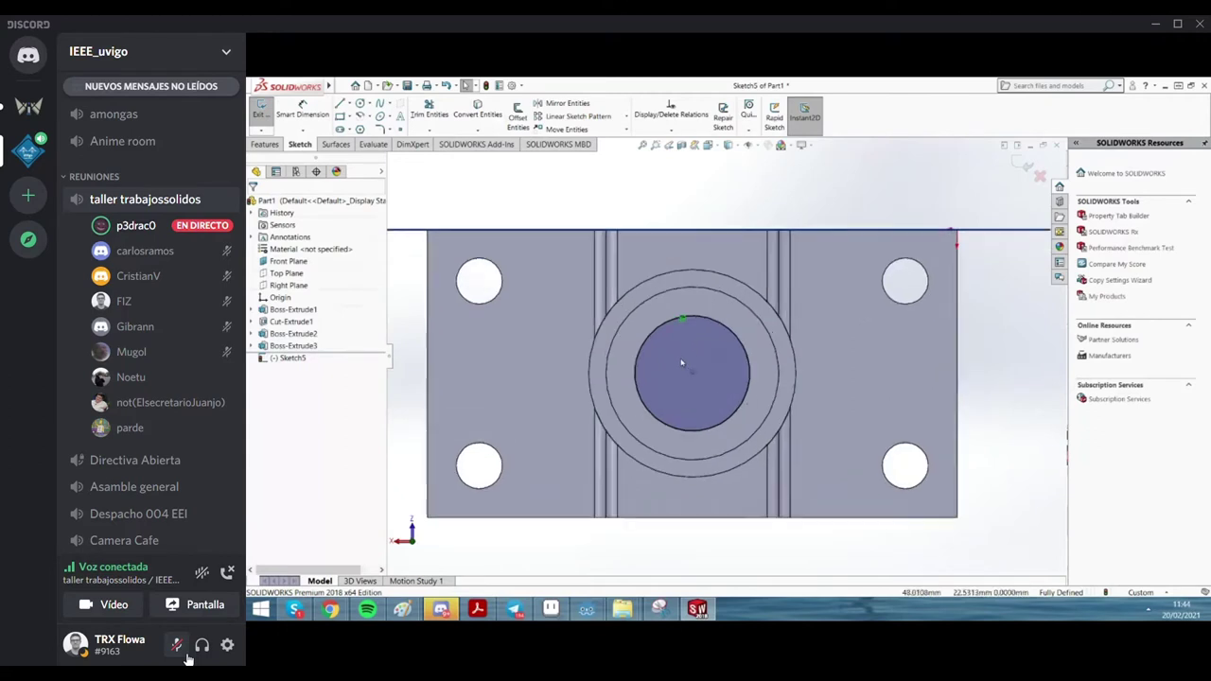
scroll(724, 374, up, 2)
scroll(723, 371, down, 2)
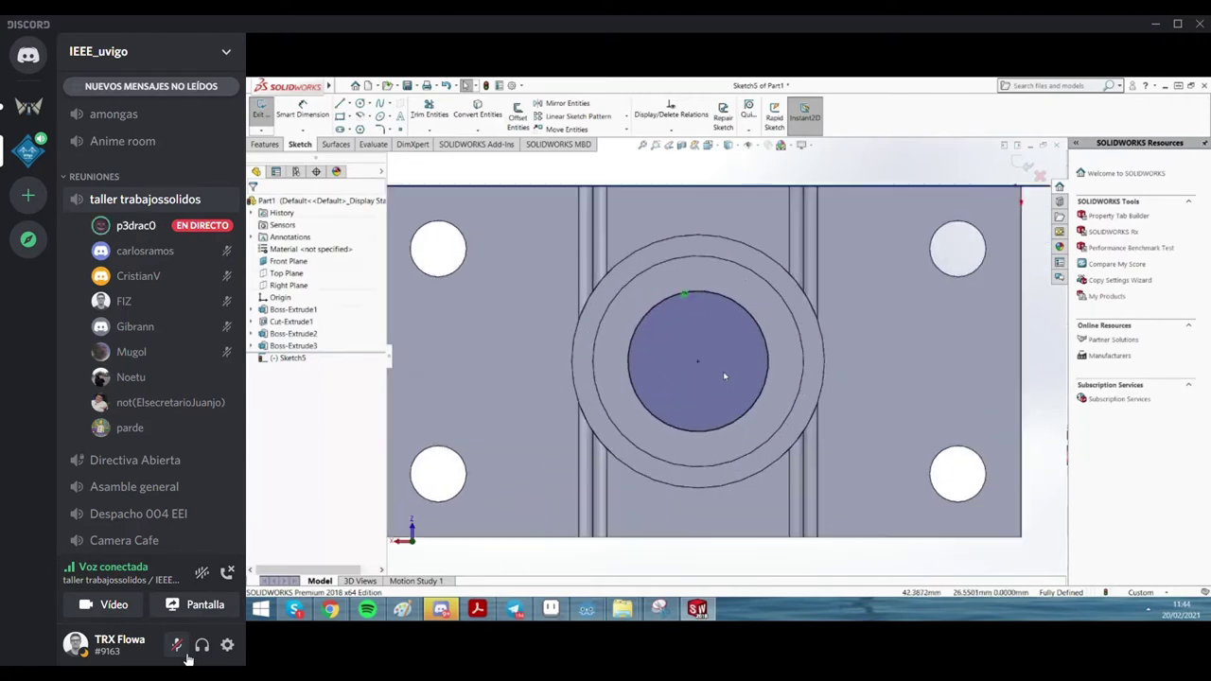
scroll(723, 371, up, 2)
click(259, 111)
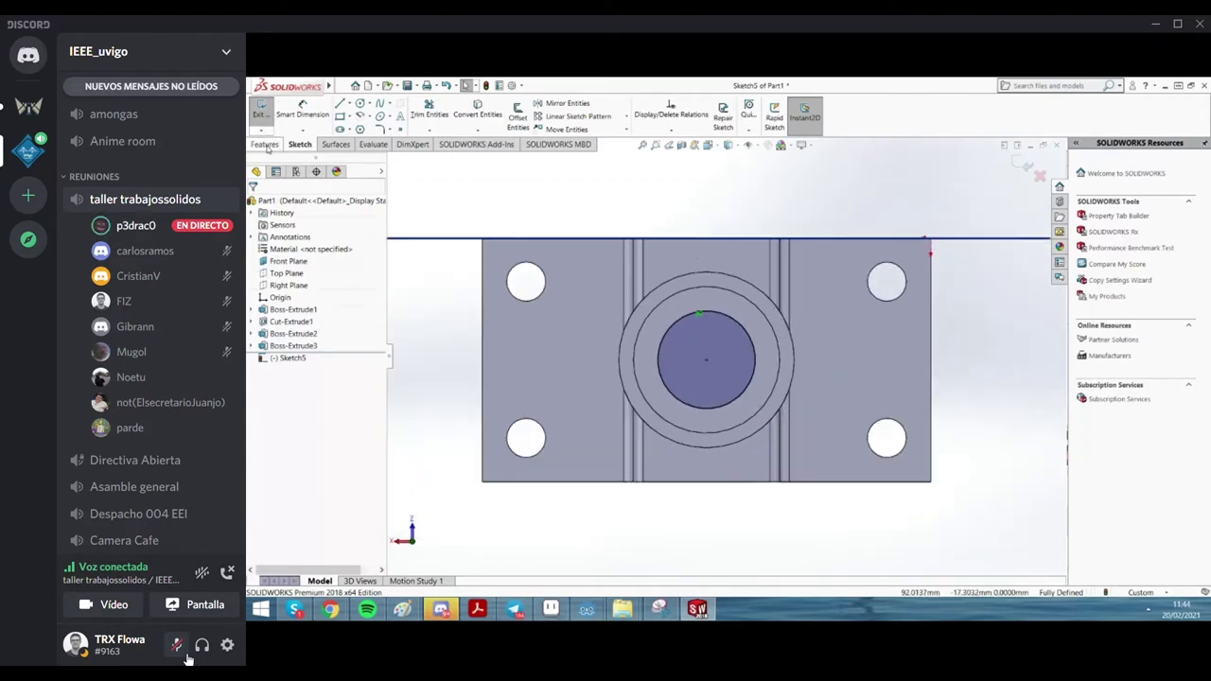
Extrude-cut the Ø20 mm circle 80 mm deep (Blind) down through the boss
click(421, 118)
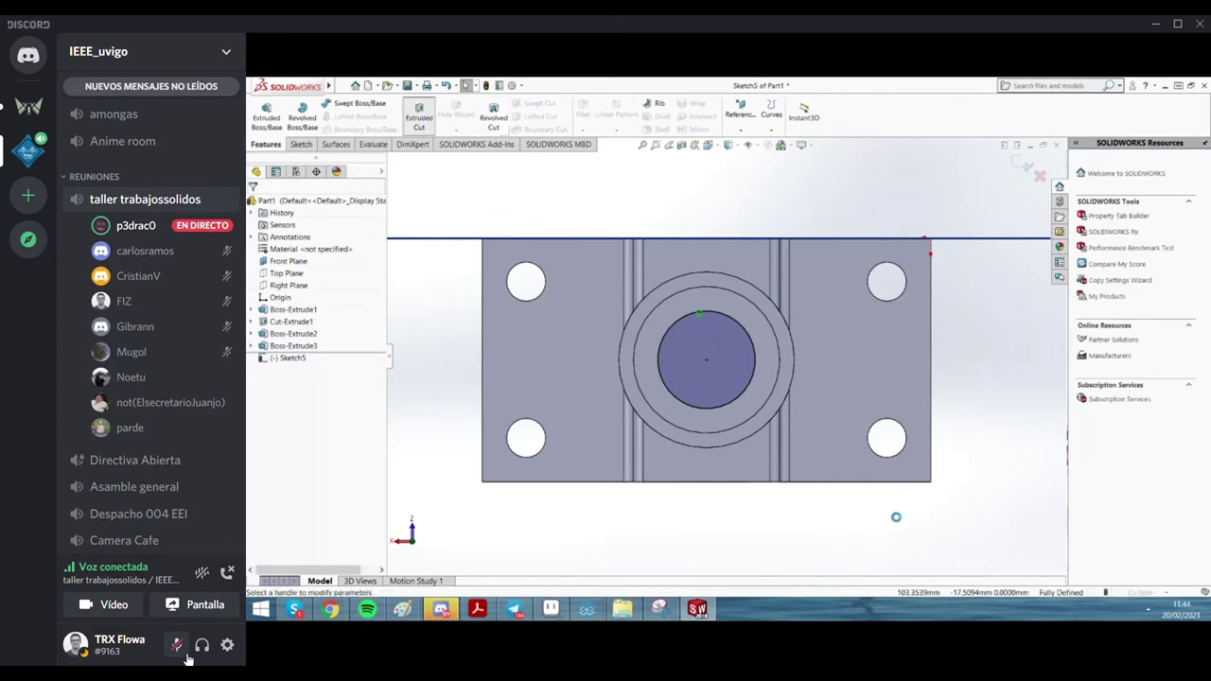
middle_drag(761, 228, 666, 279)
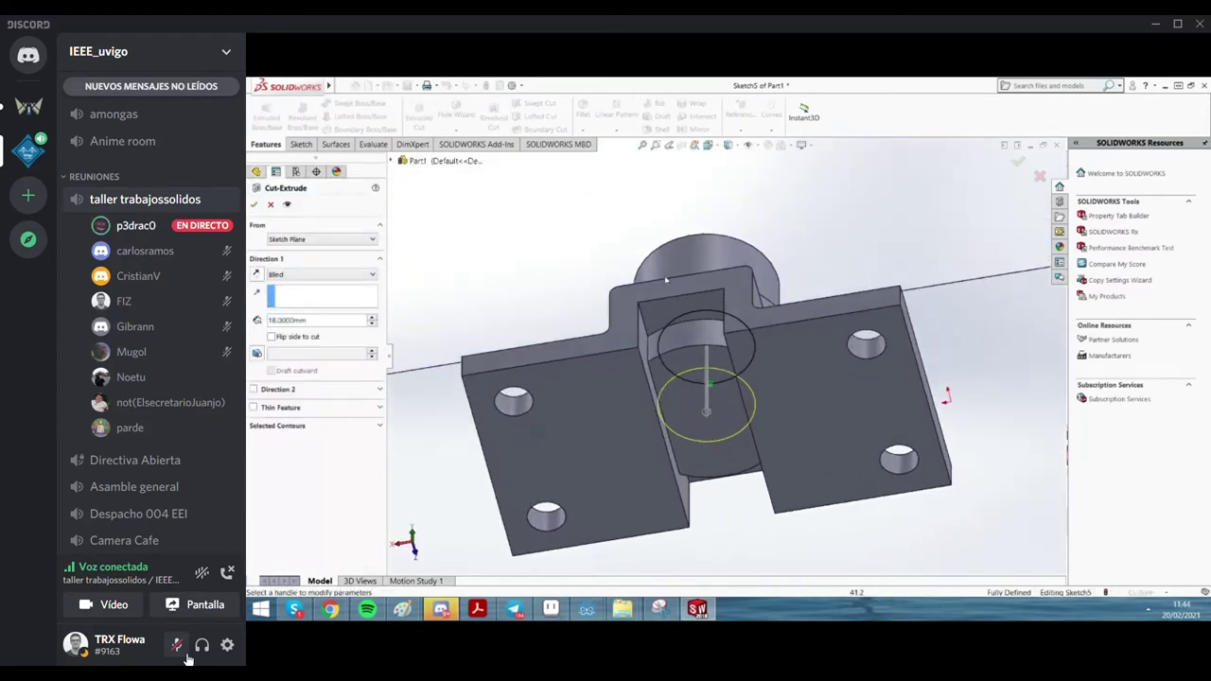
drag(707, 409, 709, 540)
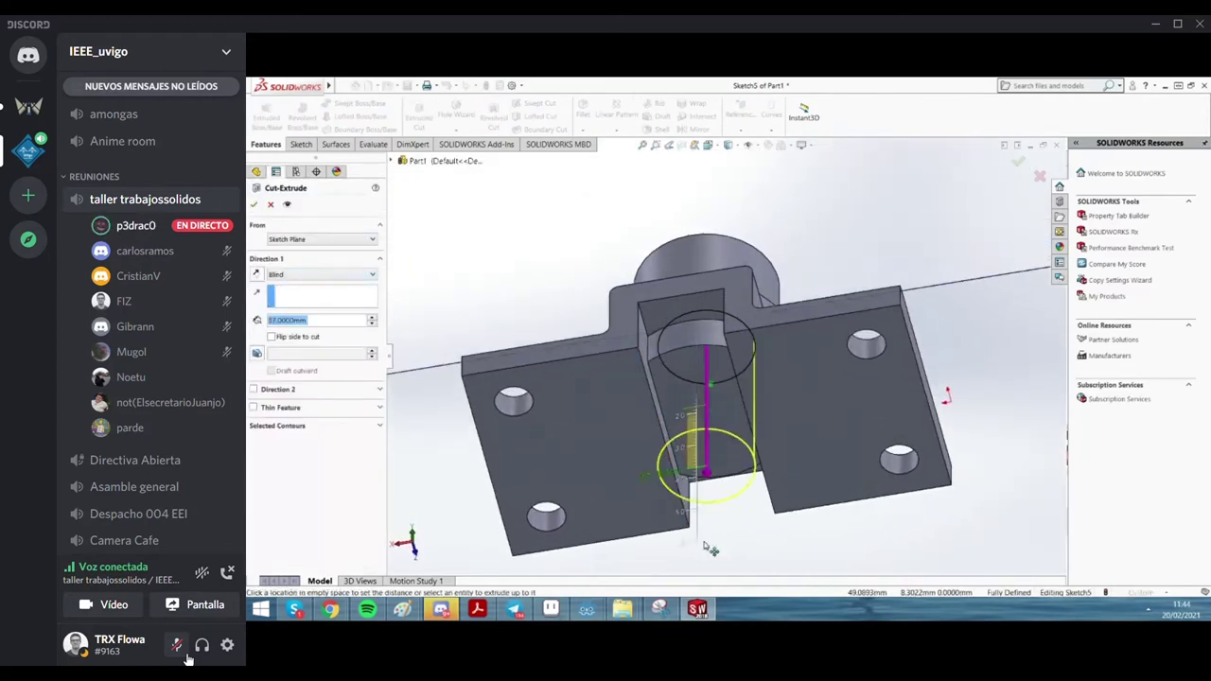
middle_drag(786, 457, 670, 332)
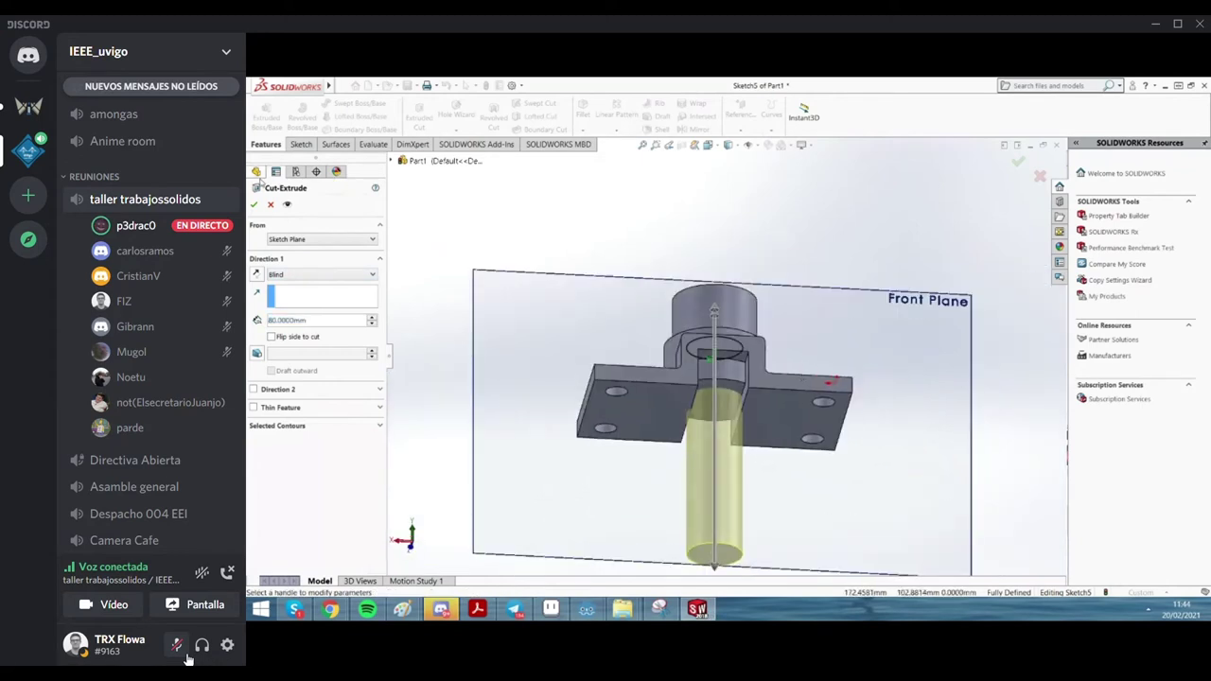
click(254, 204)
mouse_move(768, 315)
middle_down()
mouse_move(725, 223)
mouse_move(784, 236)
mouse_move(800, 317)
middle_up()
scroll(631, 445, down, 5)
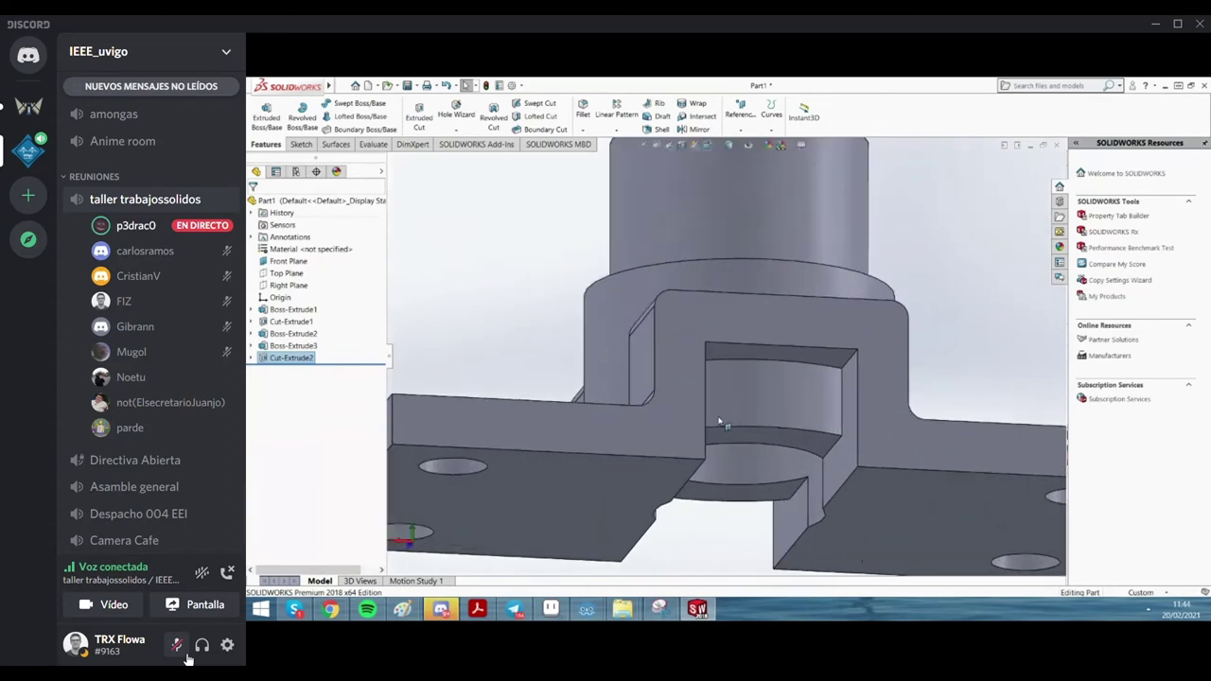
middle_drag(719, 420, 696, 314)
click(739, 452)
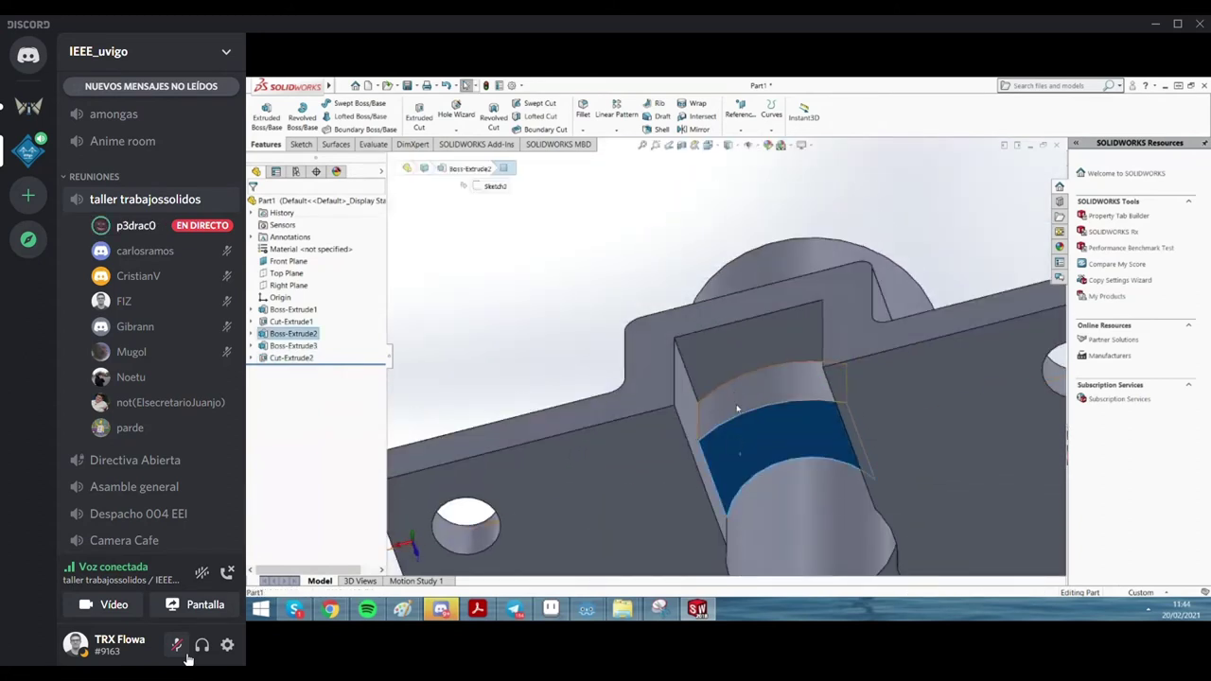
scroll(757, 463, up, 3)
scroll(774, 480, up, 2)
mouse_move(774, 480)
middle_down()
mouse_move(784, 437)
mouse_move(806, 486)
mouse_move(797, 425)
middle_up()
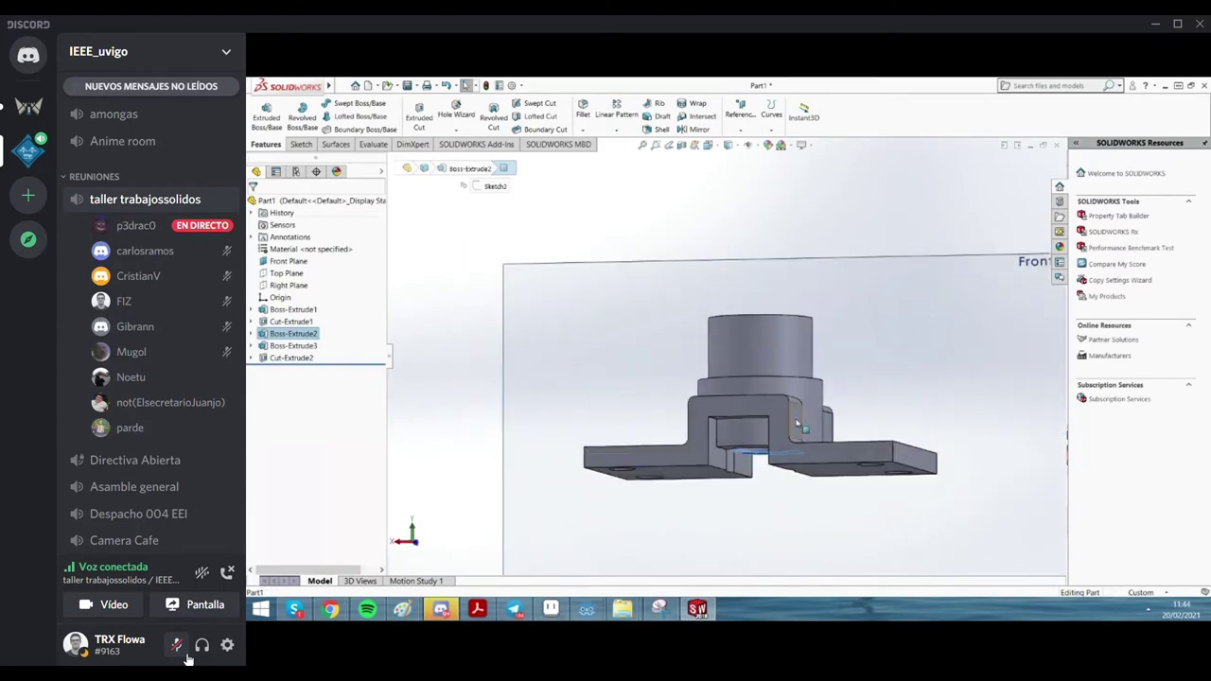
mouse_move(615, 431)
middle_down()
mouse_move(970, 357)
mouse_move(816, 379)
mouse_move(760, 421)
middle_up()
click(970, 357)
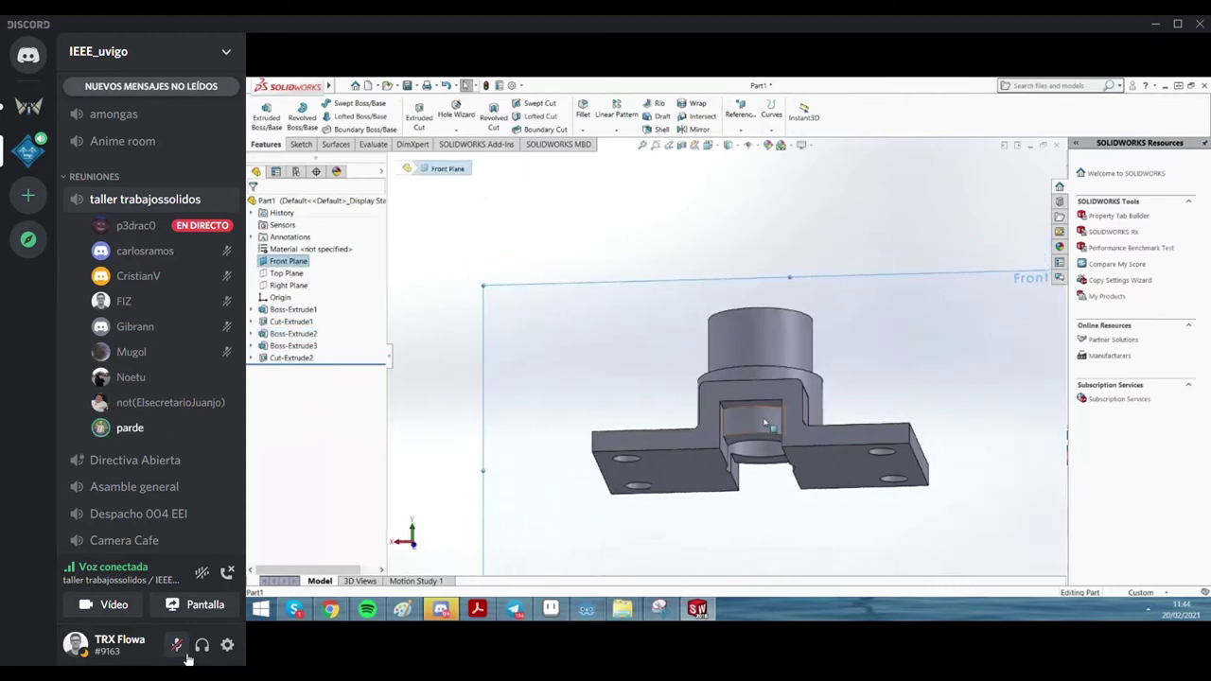
scroll(760, 421, down, 3)
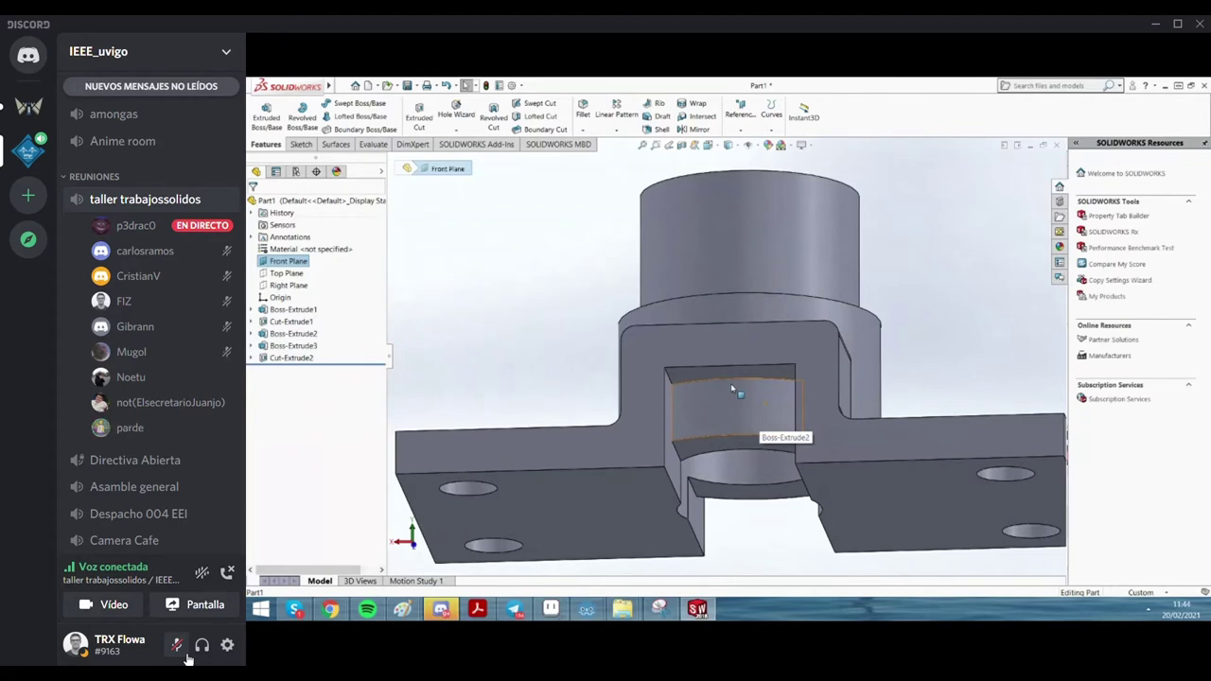
mouse_move(733, 388)
middle_down()
mouse_move(764, 362)
mouse_move(776, 380)
middle_up()
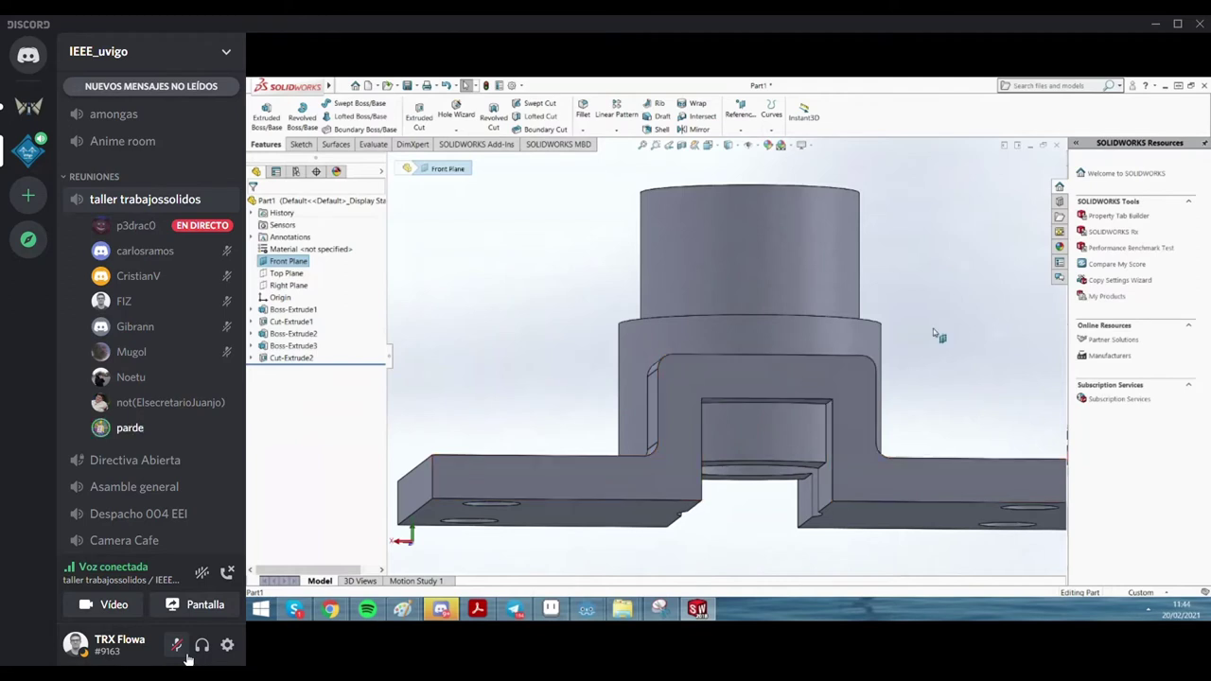
scroll(926, 341, up, 2)
scroll(771, 360, down, 1)
scroll(770, 360, down, 2)
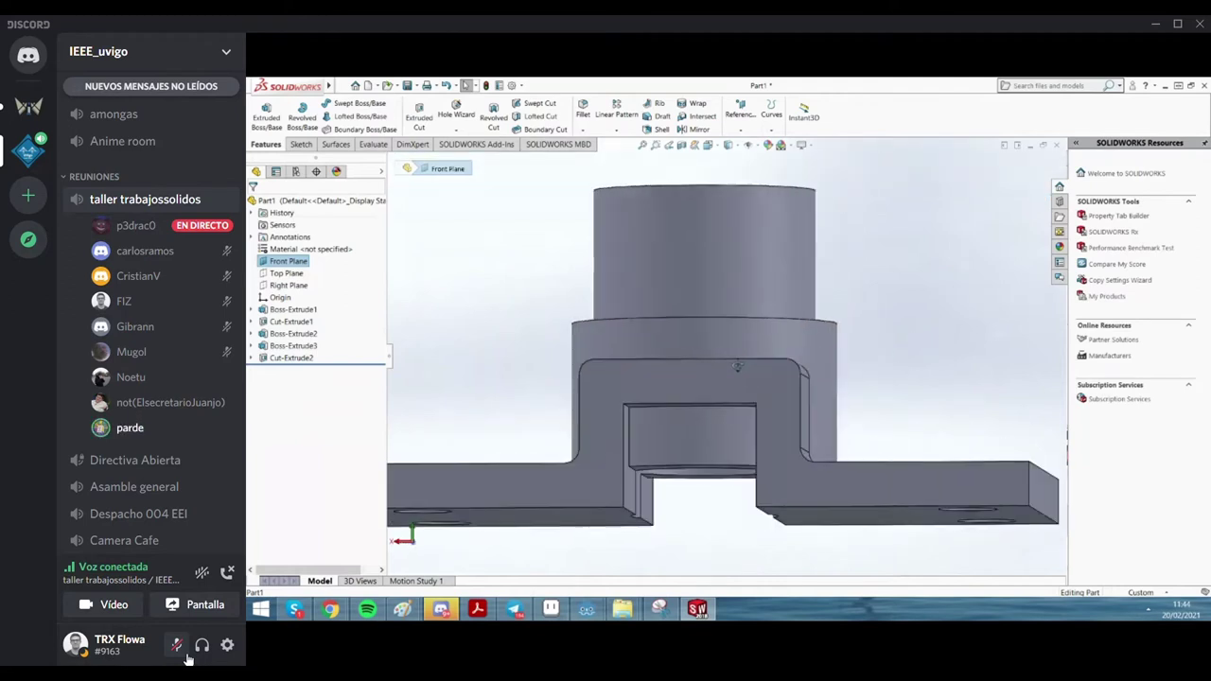
middle_drag(771, 360, 726, 428)
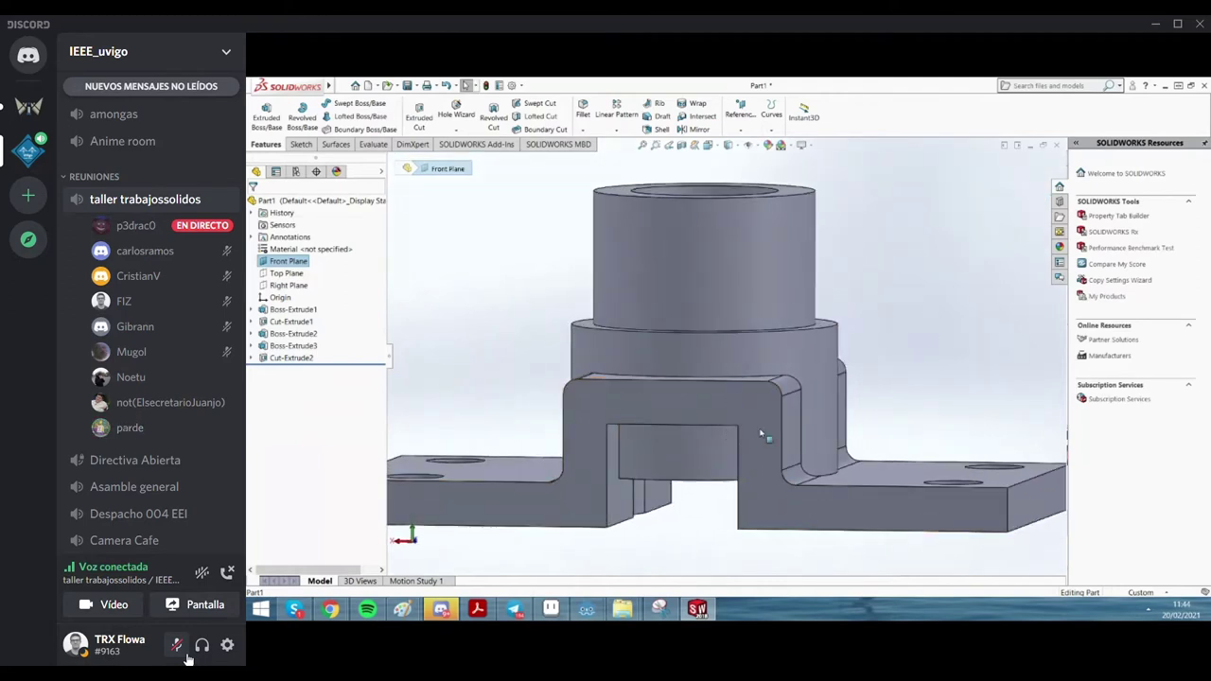
click(764, 410)
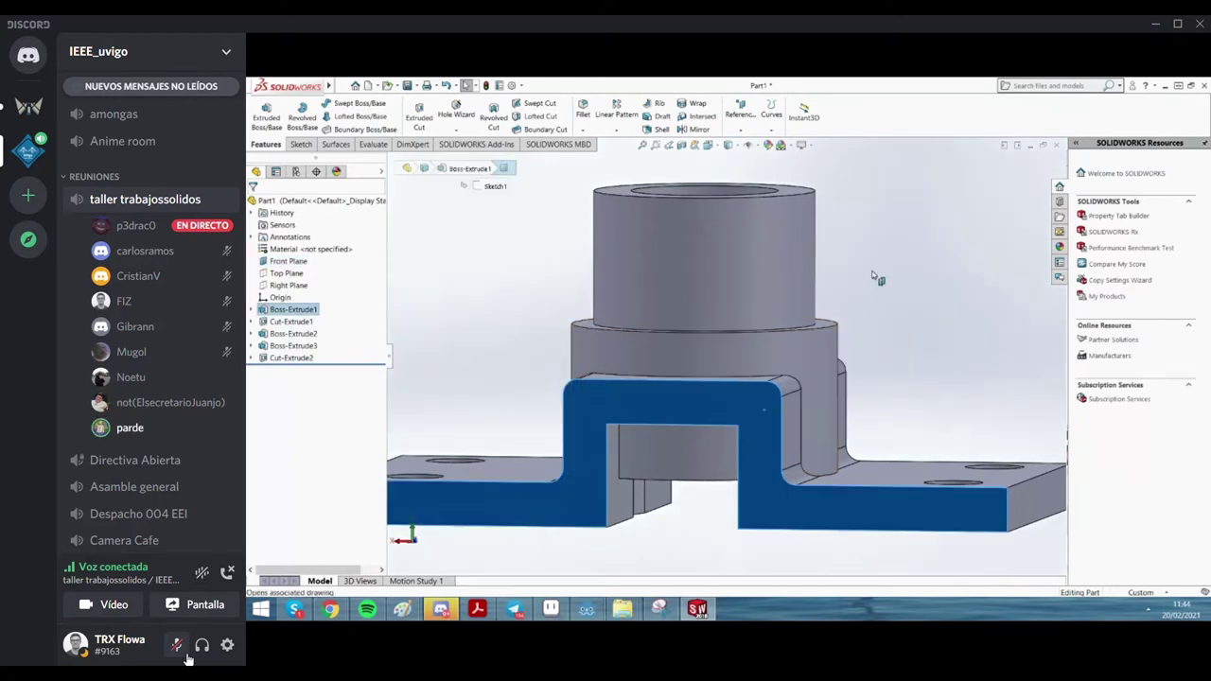
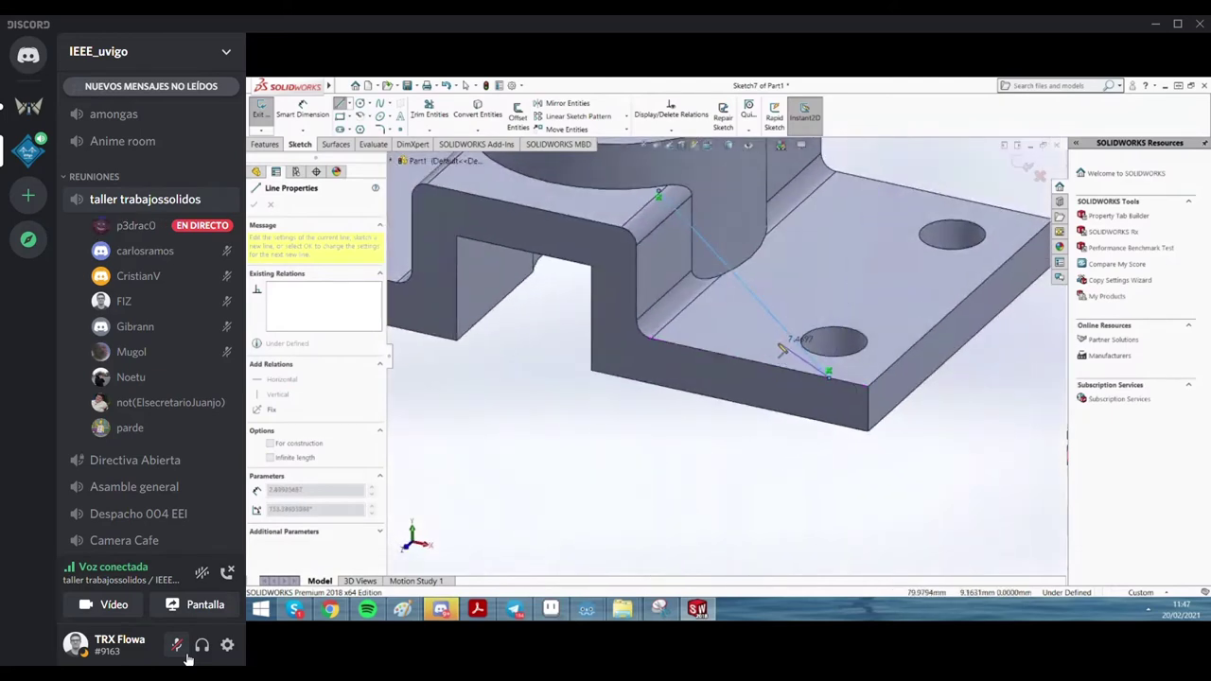
End the Line tool in Sketch7, inspect the bracket from several angles, and return to isometric view
key(Escape)
scroll(781, 351, down, 3)
scroll(809, 242, up, 5)
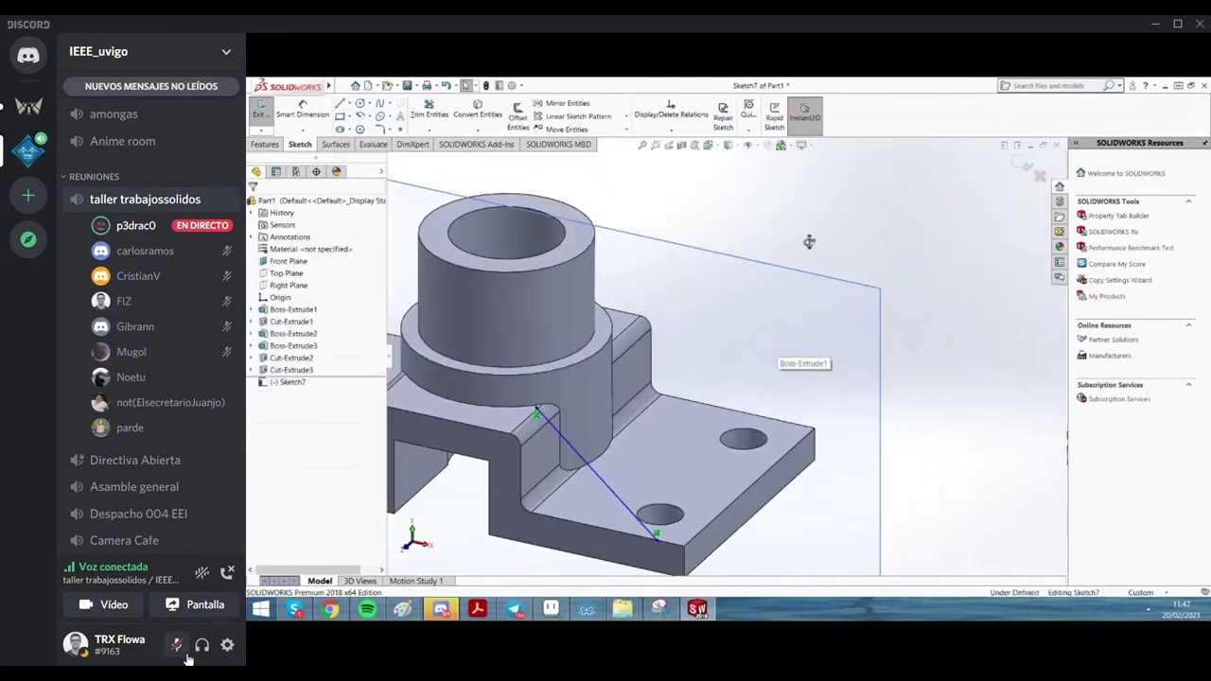
middle_drag(809, 241, 794, 286)
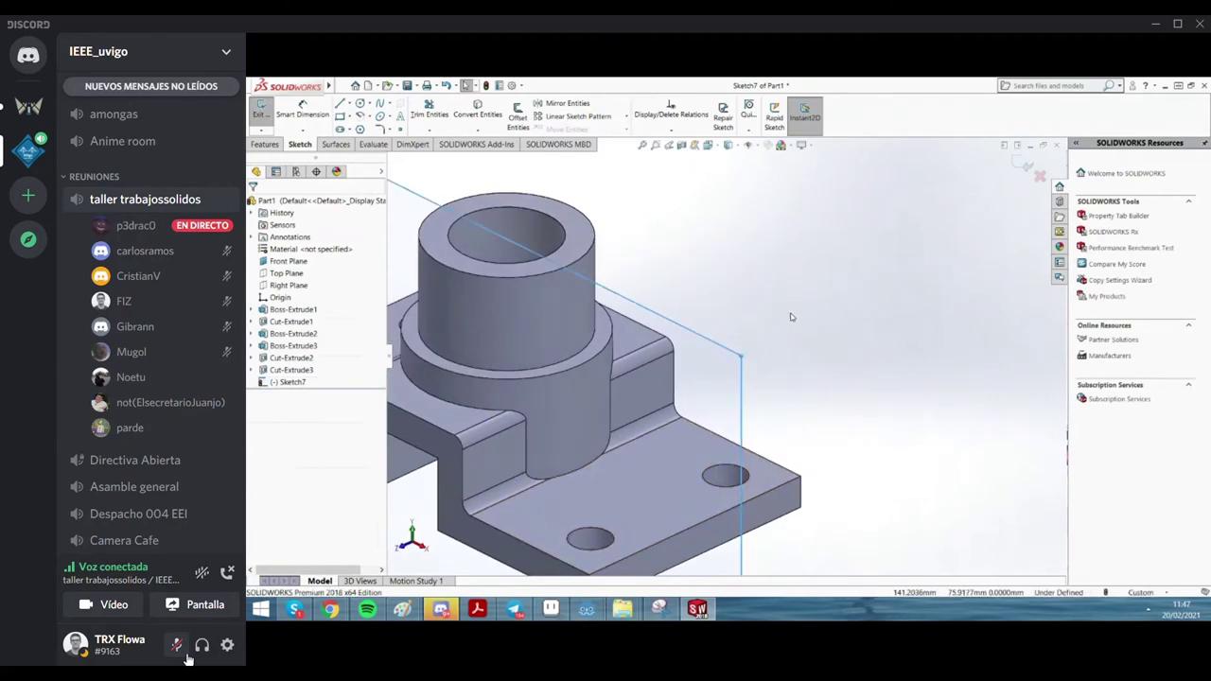
scroll(792, 317, down, 2)
scroll(720, 340, down, 2)
scroll(671, 357, down, 2)
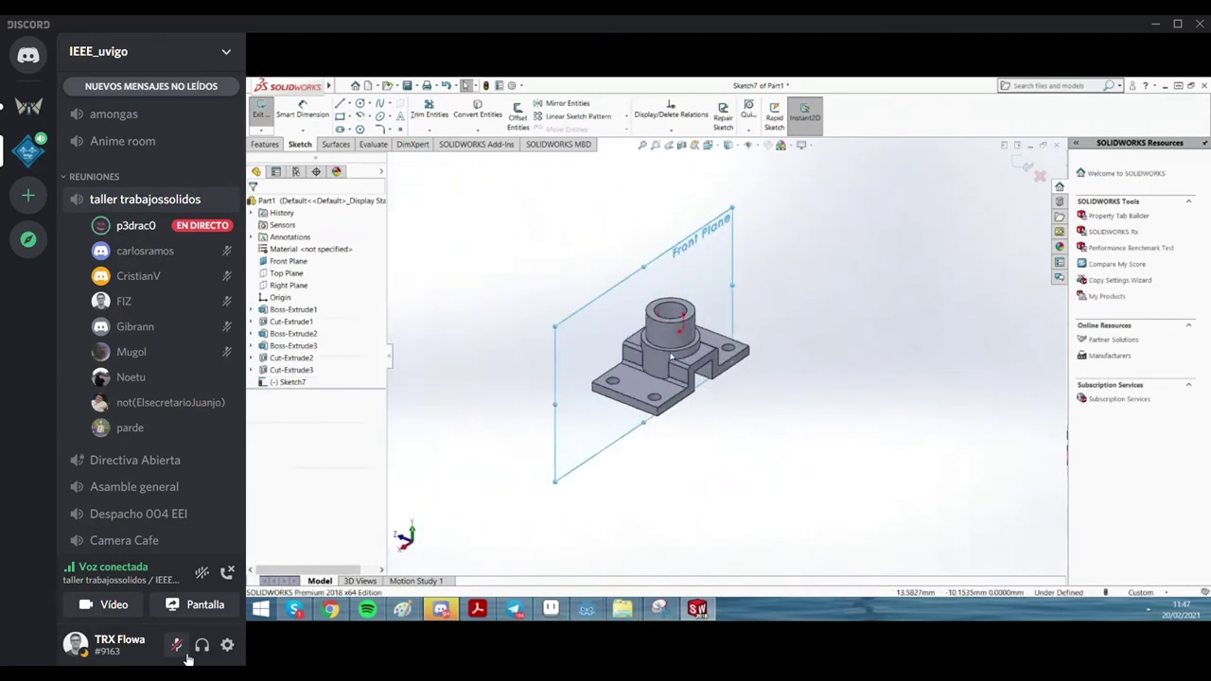
mouse_move(671, 357)
middle_down()
mouse_move(860, 337)
mouse_move(785, 330)
mouse_move(873, 333)
mouse_move(754, 321)
middle_up()
scroll(728, 350, up, 2)
scroll(699, 378, up, 2)
scroll(639, 366, up, 2)
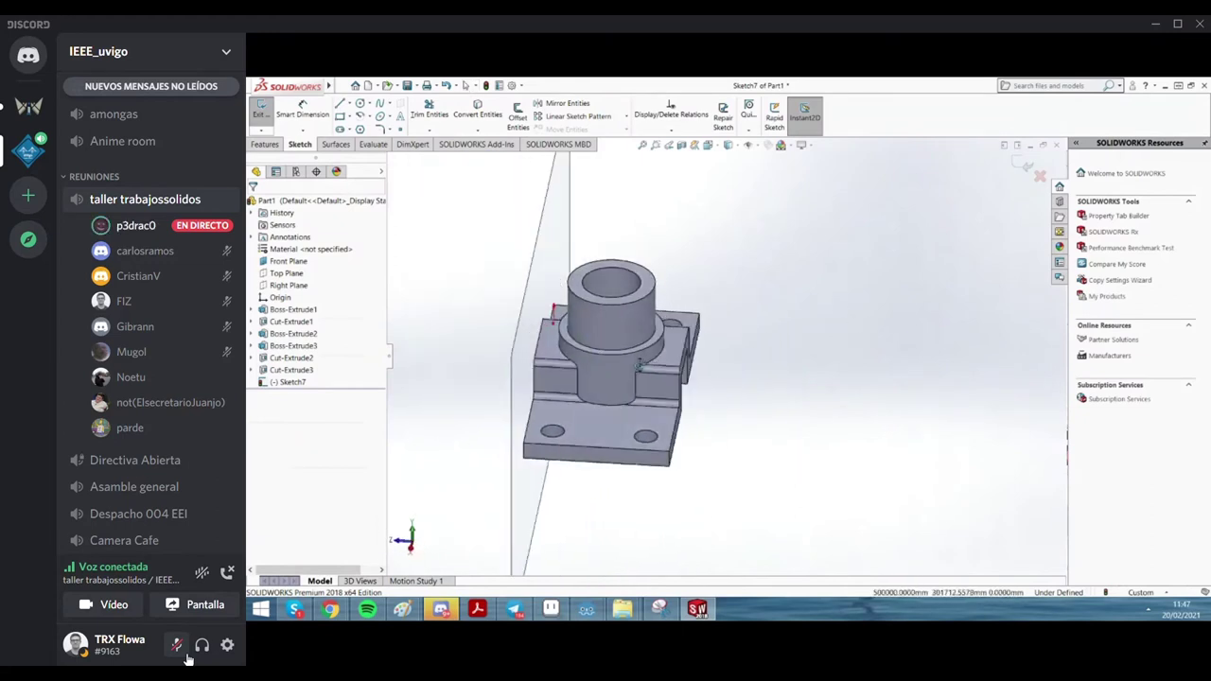
key(ctrl+7)
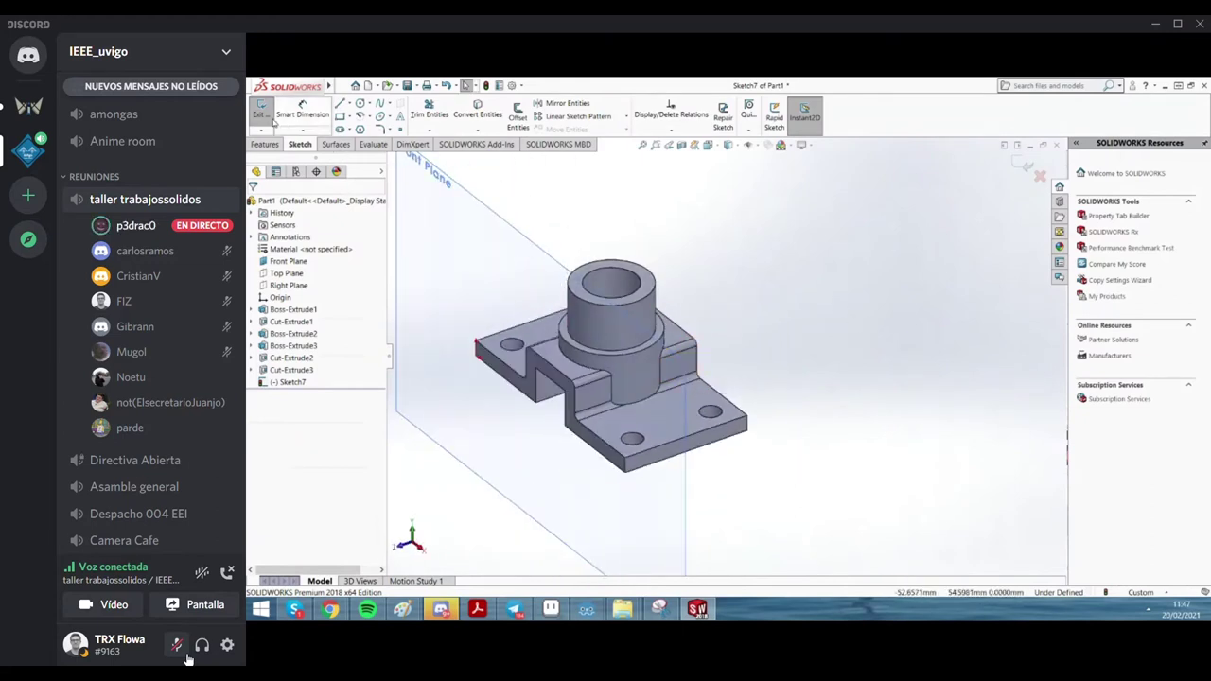
Exit Sketch7 and bring up the Features tools for solid modelling
click(261, 110)
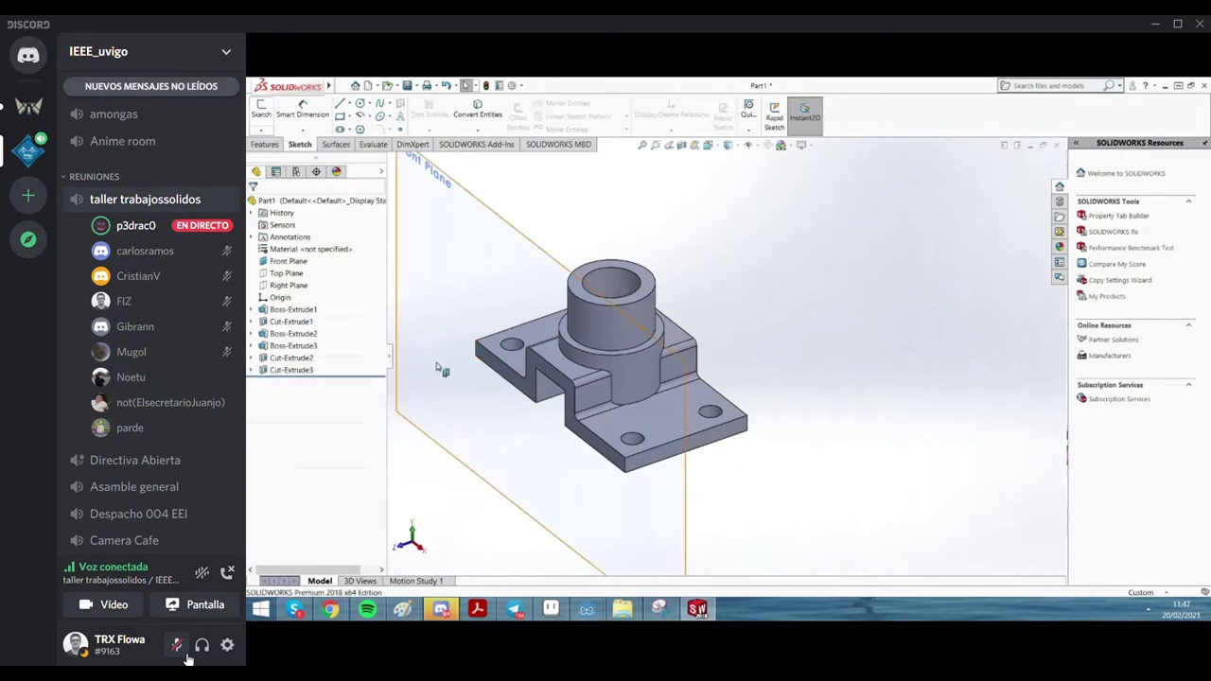
scroll(436, 367, down, 3)
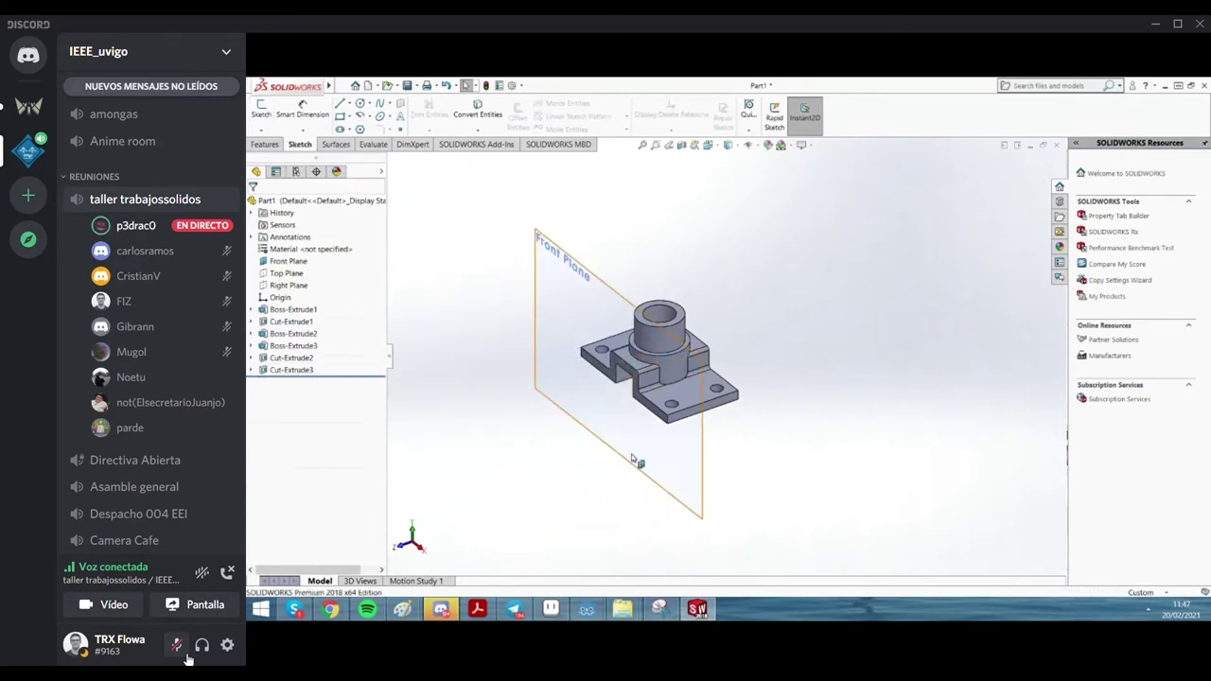
scroll(662, 379, up, 5)
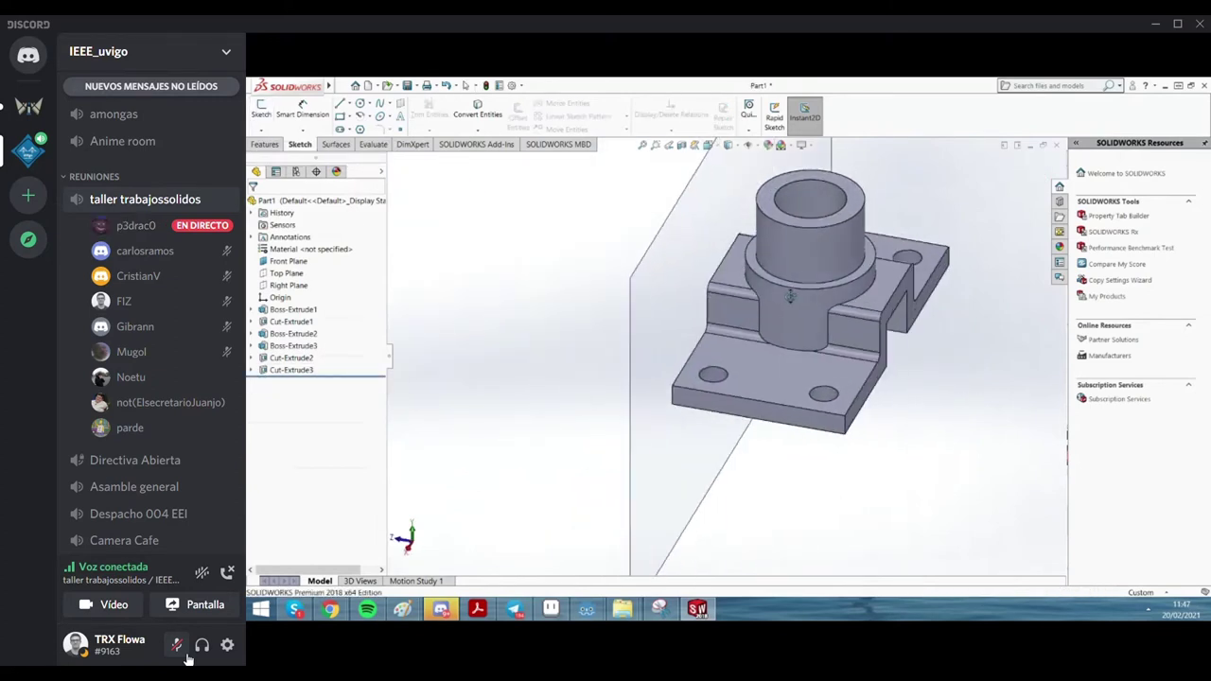
scroll(790, 295, down, 3)
scroll(767, 289, down, 2)
click(266, 144)
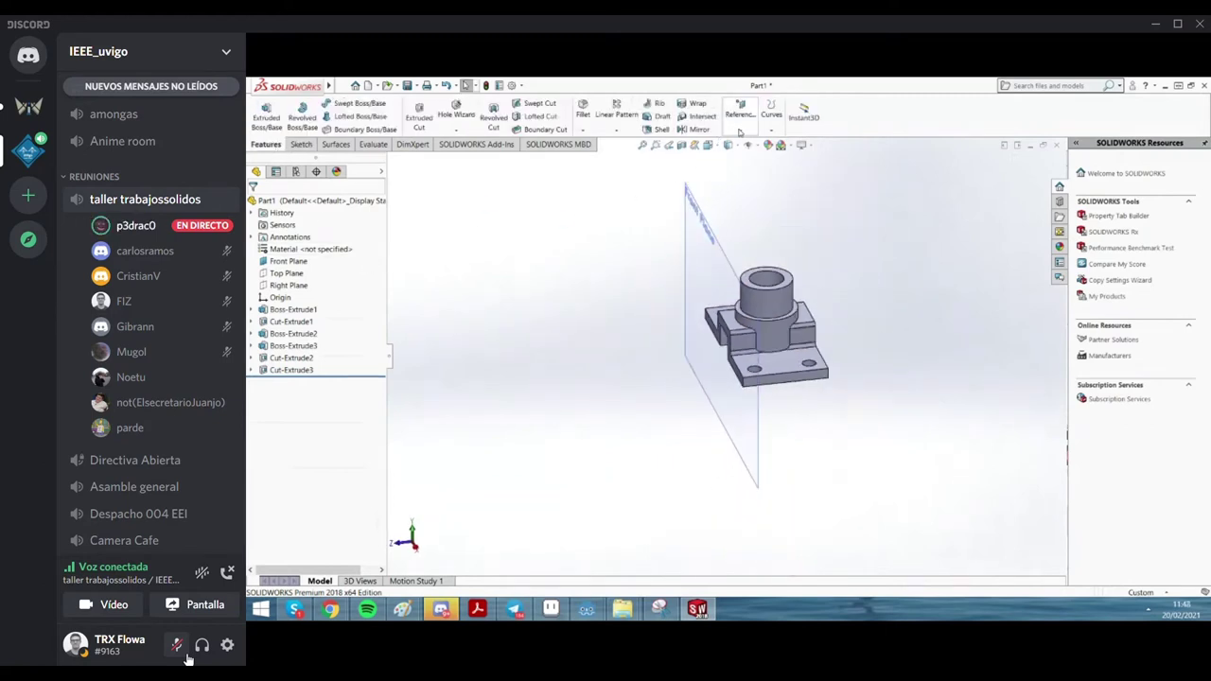
Start a Reference Geometry plane defined by the bracket's two opposite side faces
click(749, 138)
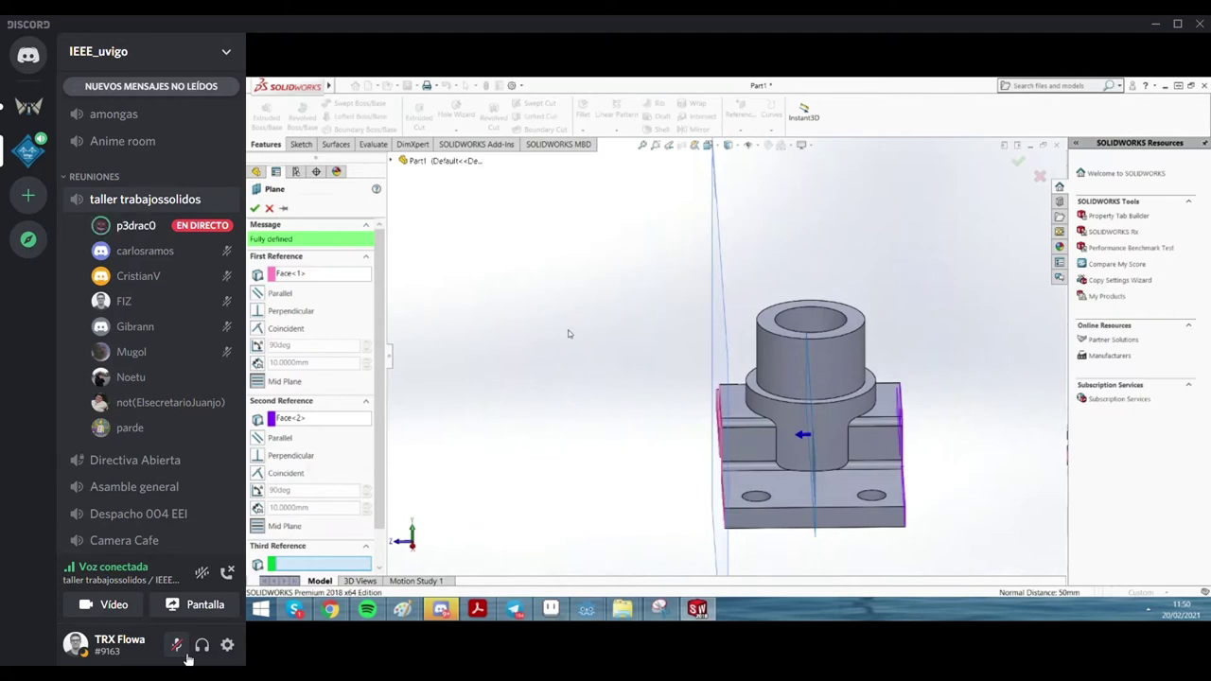
scroll(572, 339, down, 3)
Orbit the bracket to see the new plane's preview at a tilt
mouse_move(585, 303)
middle_down()
mouse_move(801, 356)
mouse_move(741, 340)
mouse_move(649, 354)
mouse_move(806, 349)
middle_up()
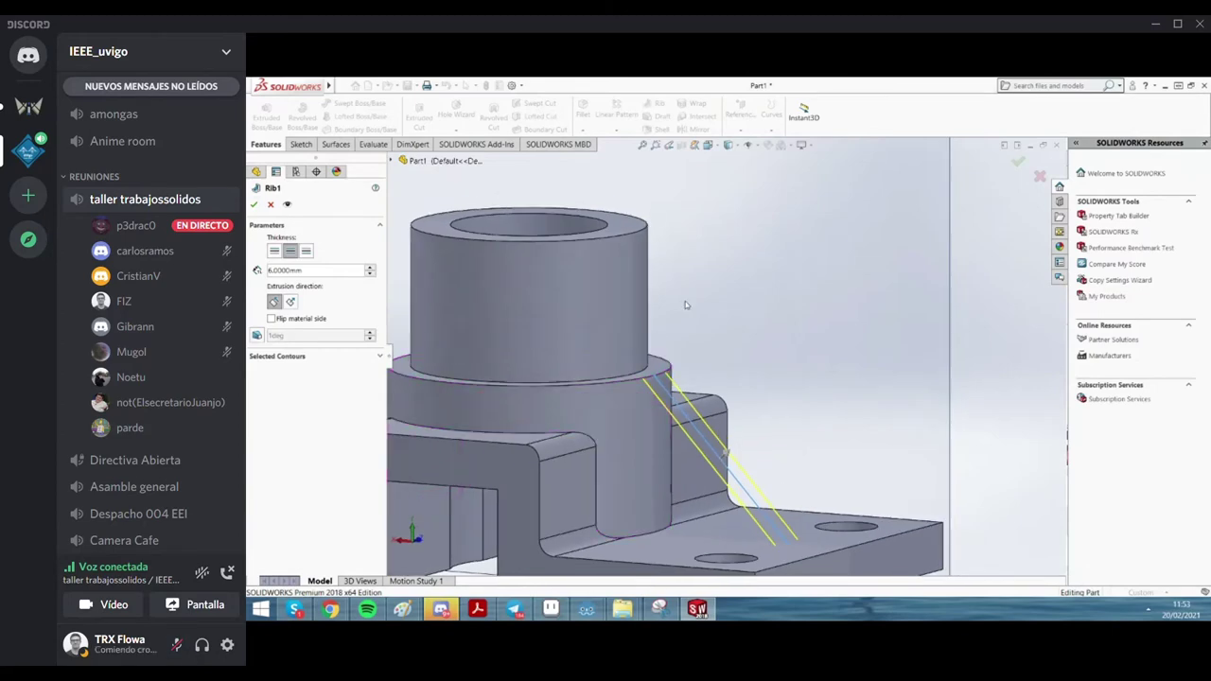
Switch to Discord's #general channel showing the bracket's reference drawing
scroll(142, 189, up, 2)
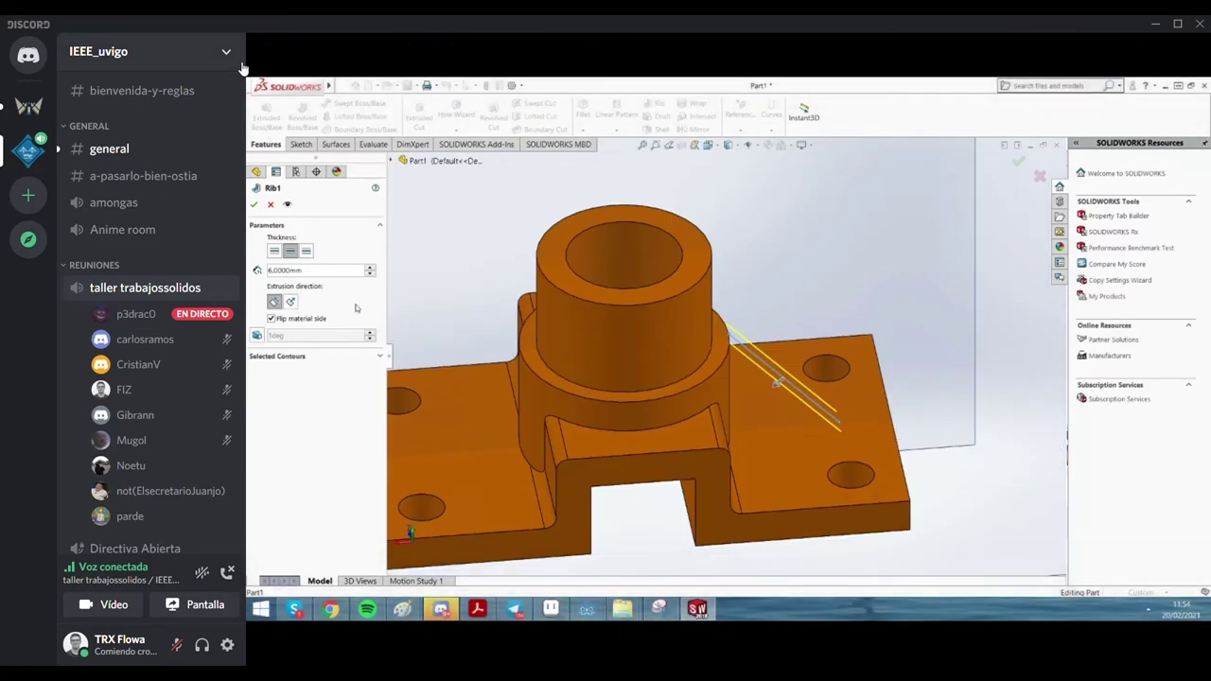
click(144, 151)
Post 'tienes que meterlo algo en la circunferencia, creo' and that the rib's edges don't touch it
text(tiene)
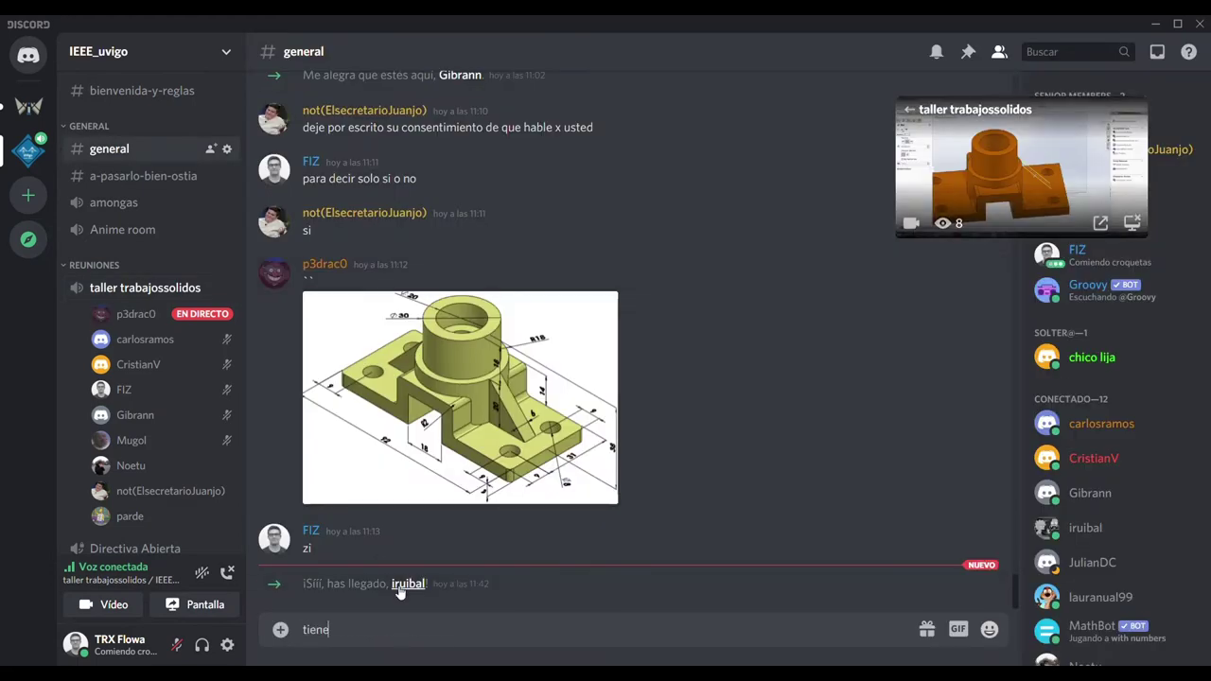
text(s que meter)
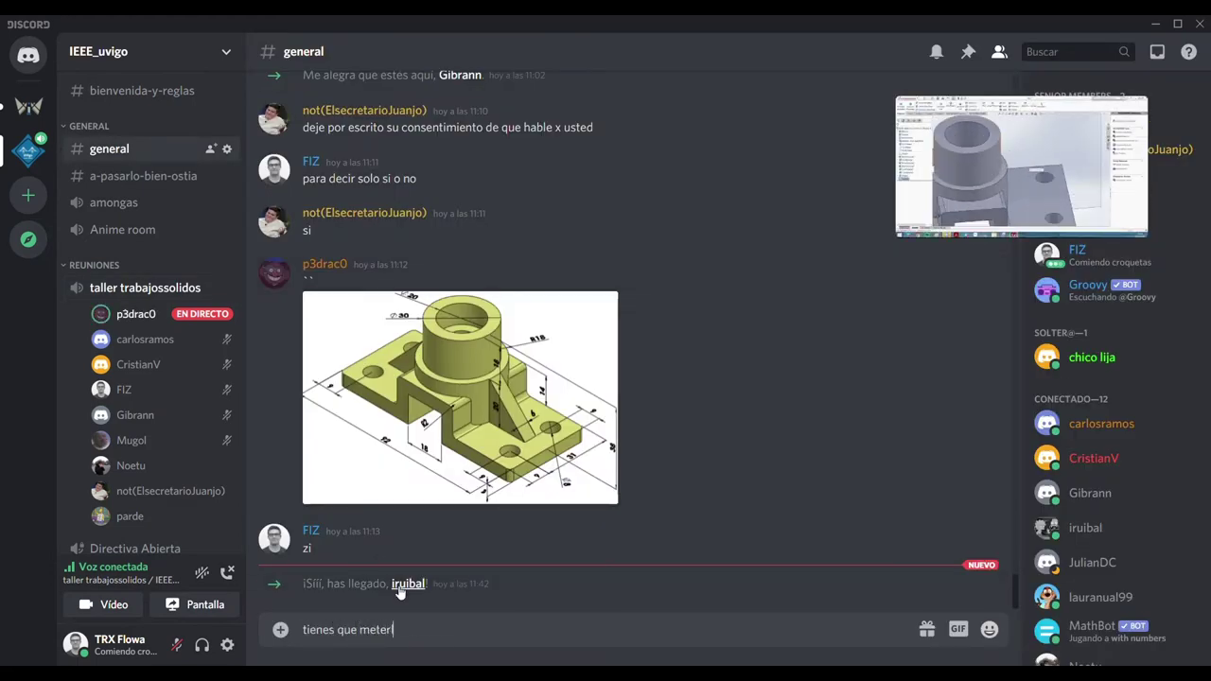
text(lo algo en la ci)
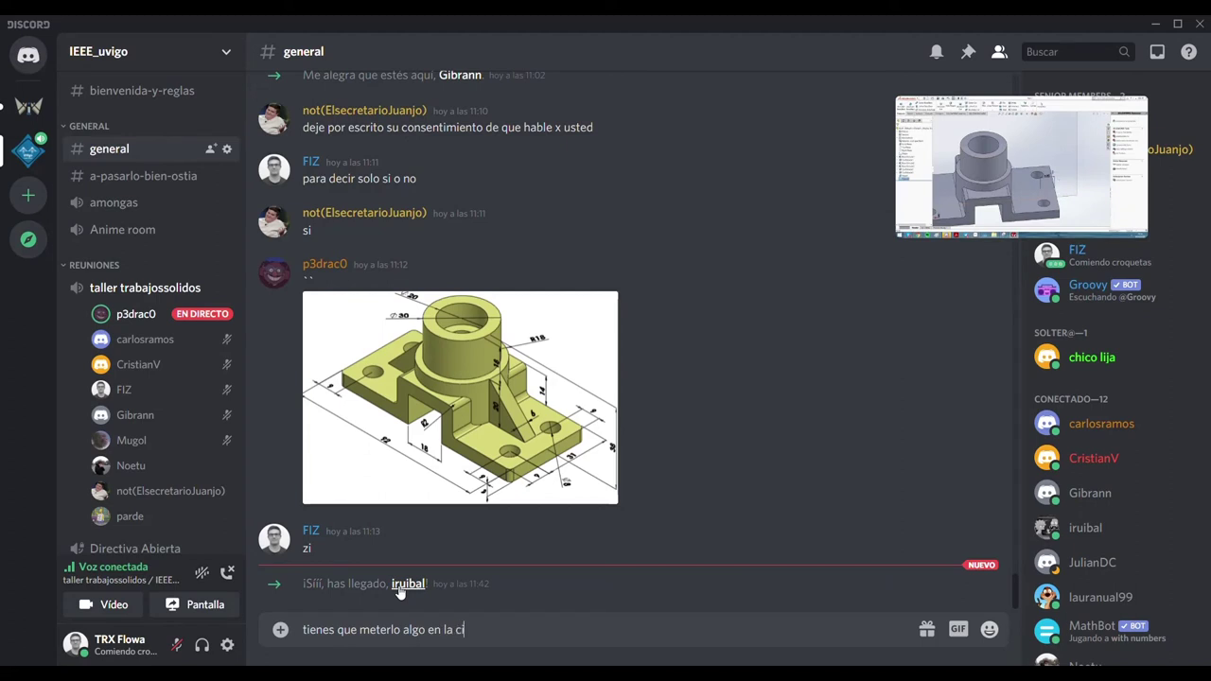
text(rcunferencia)
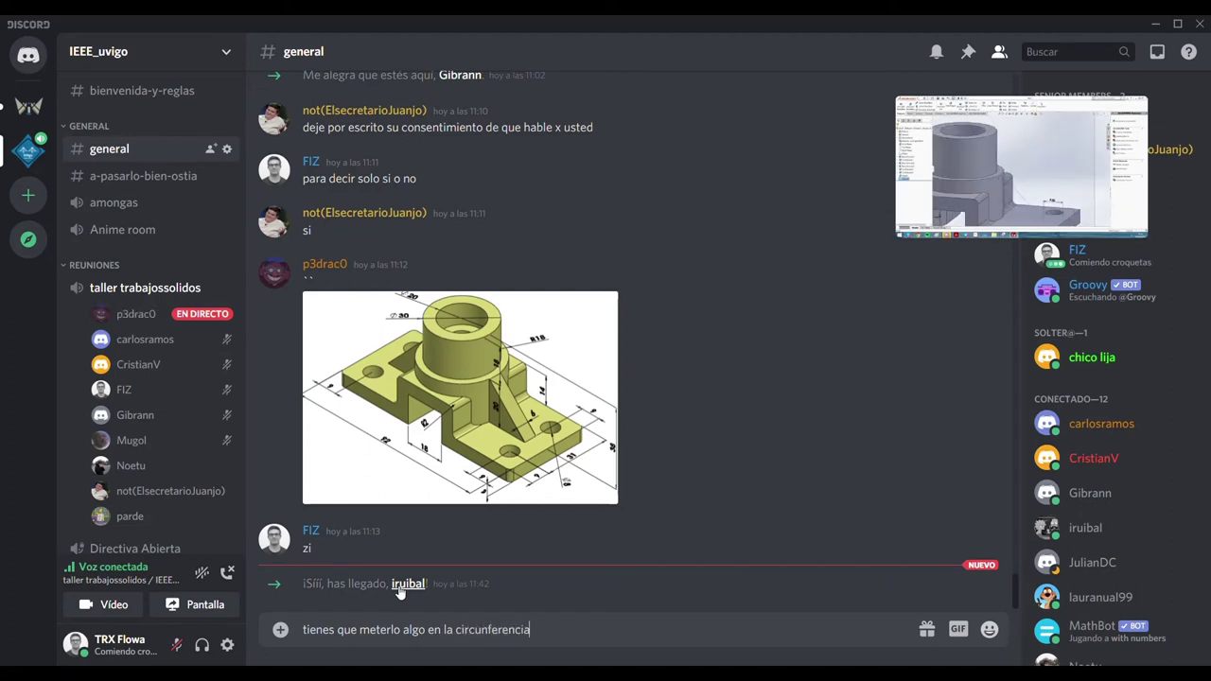
text(, creo)
key(Return)
text(te)
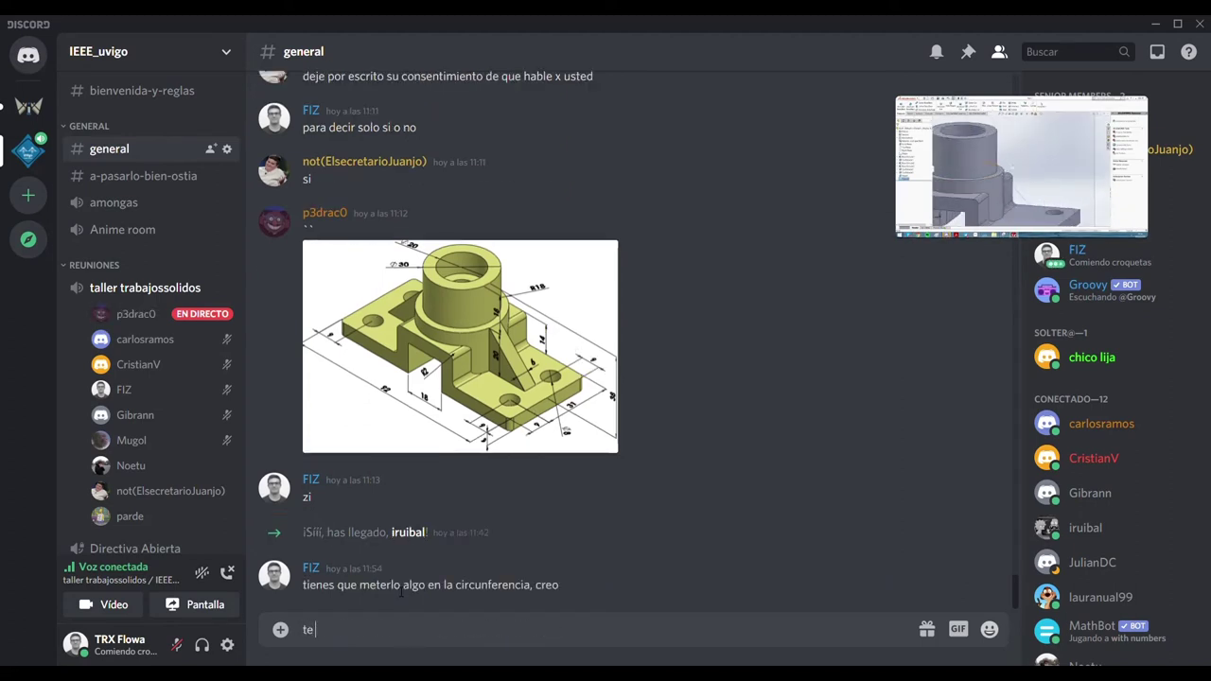
text( da errr por)
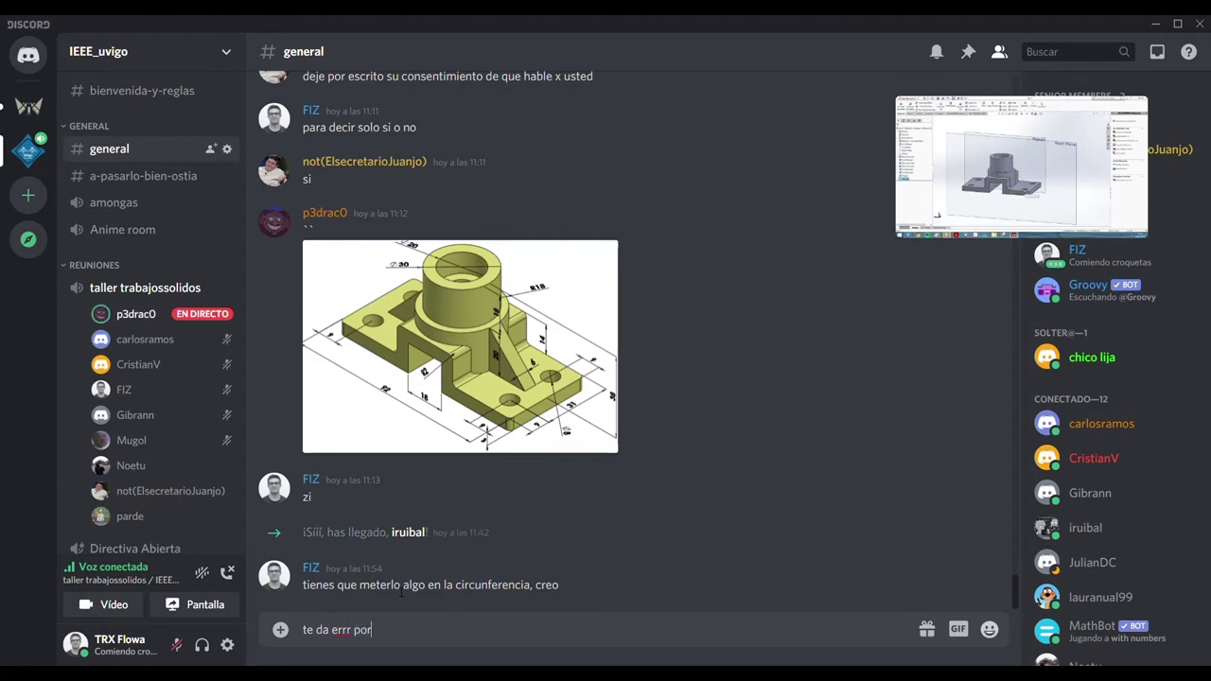
text(que los borde)
text(s d)
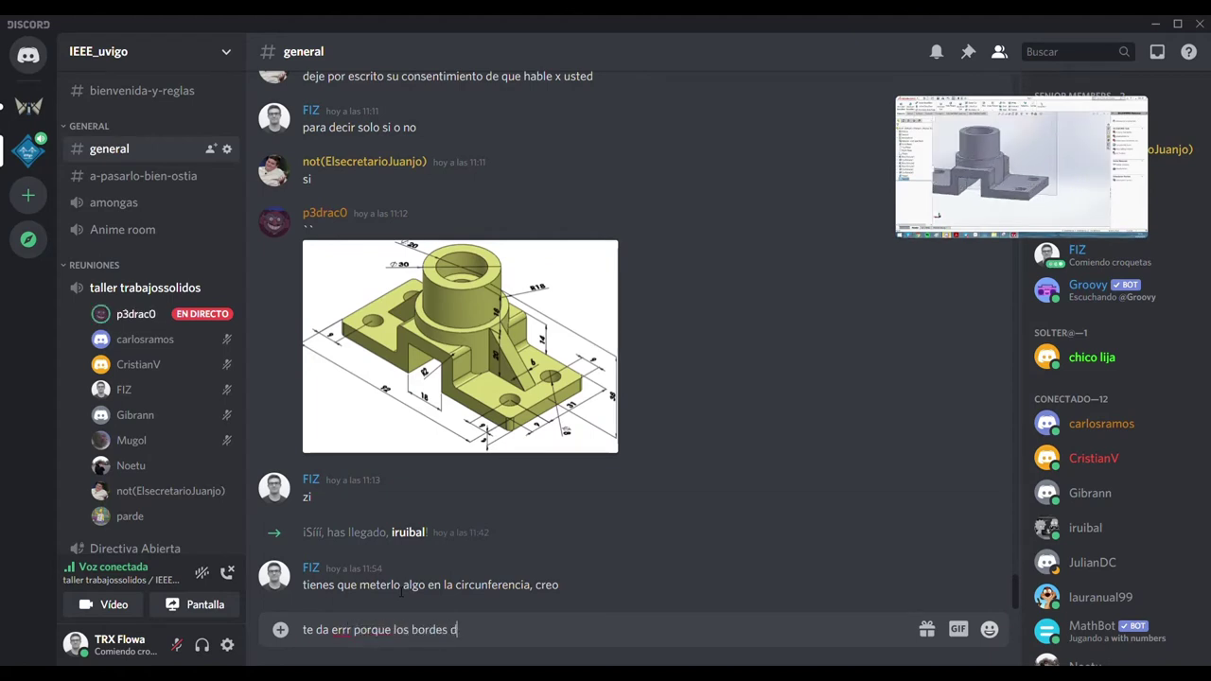
text(el norvio no)
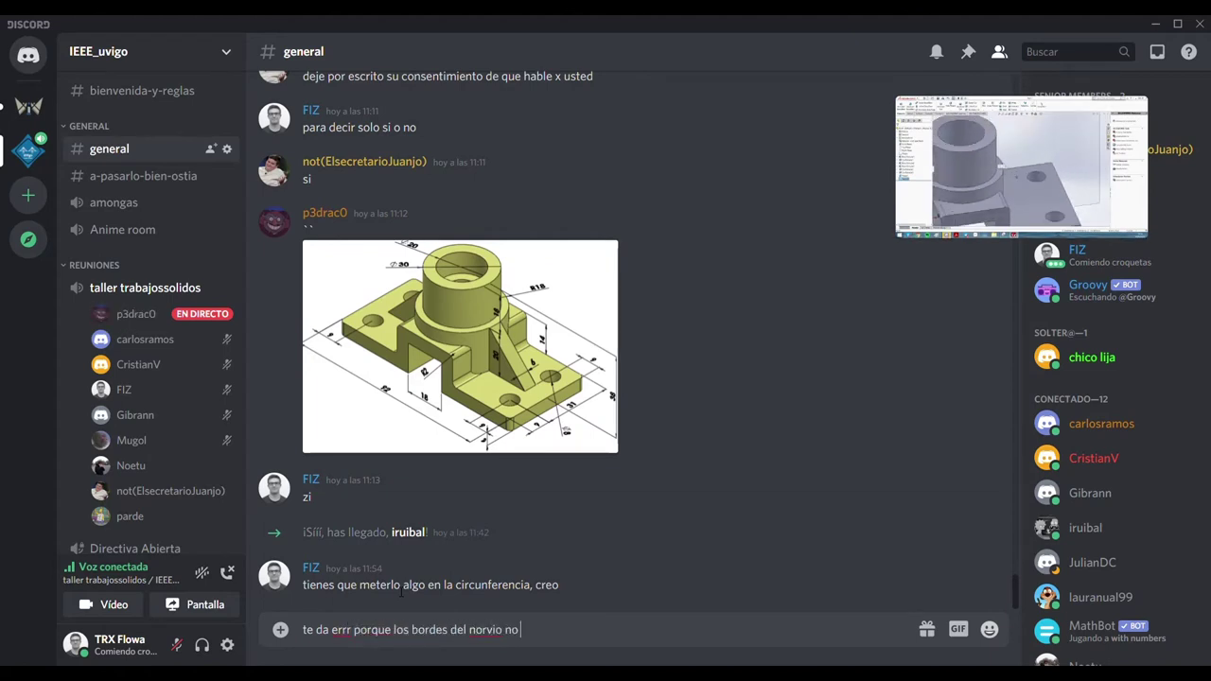
text( la tocan)
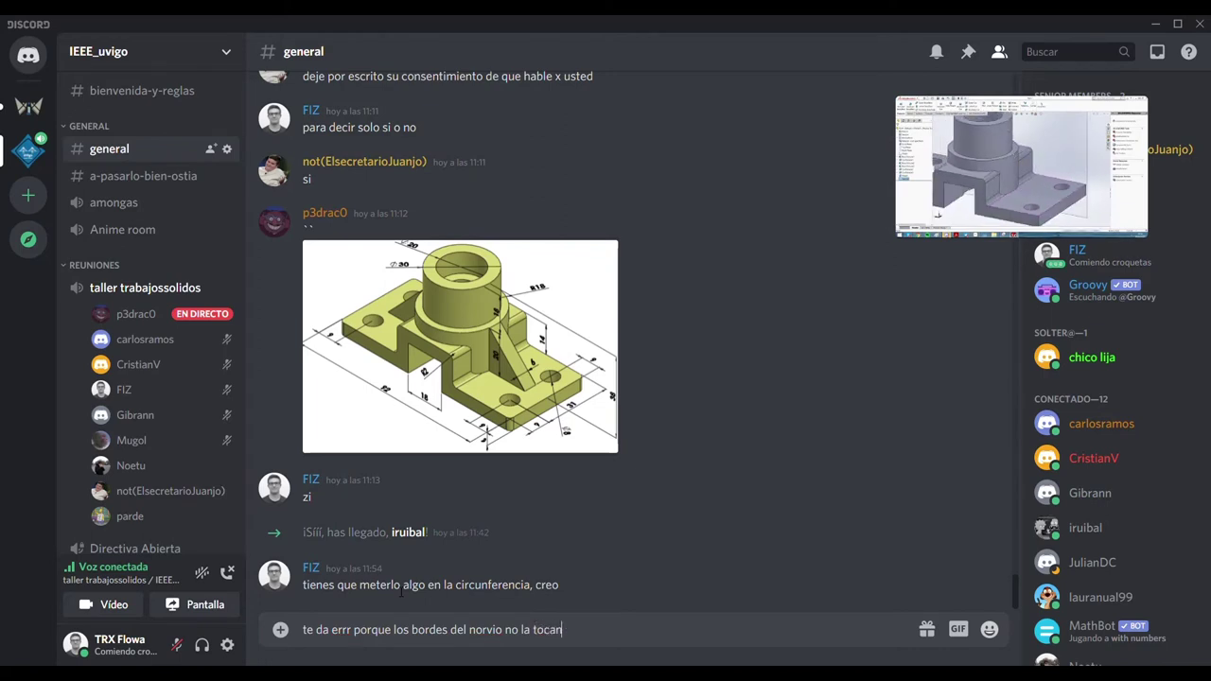
key(Return)
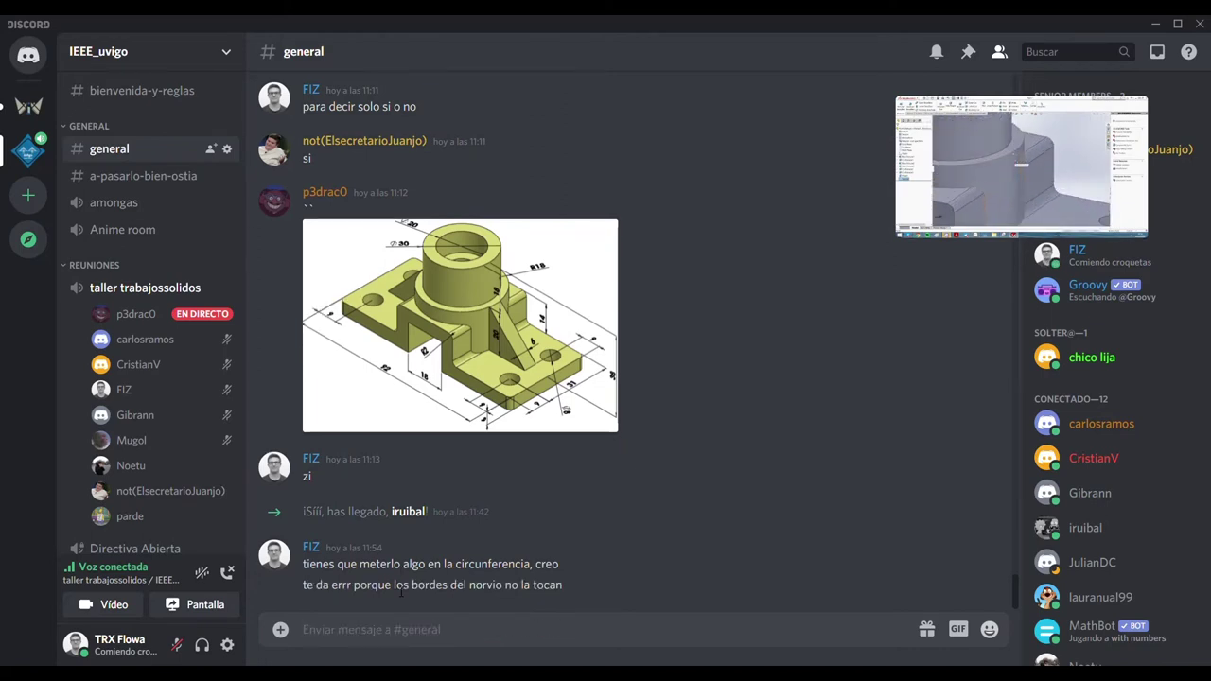
Back in the stream, set the rib thickness to 6 mm and flip the material side
click(126, 289)
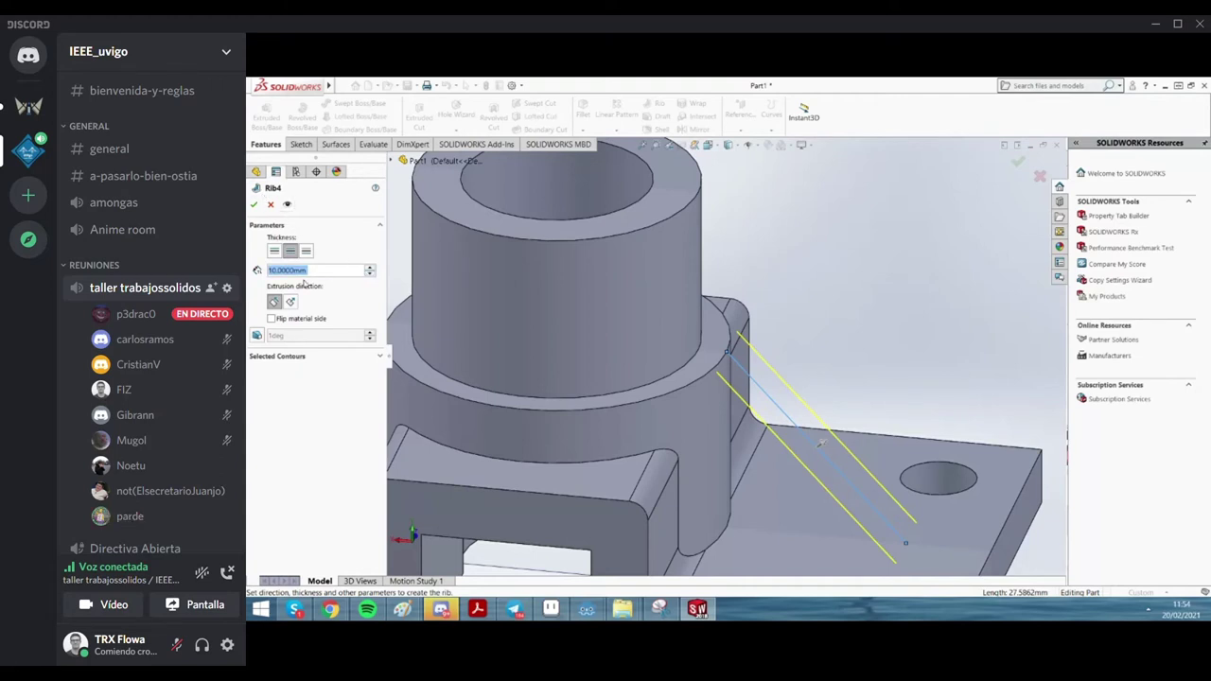
text(6)
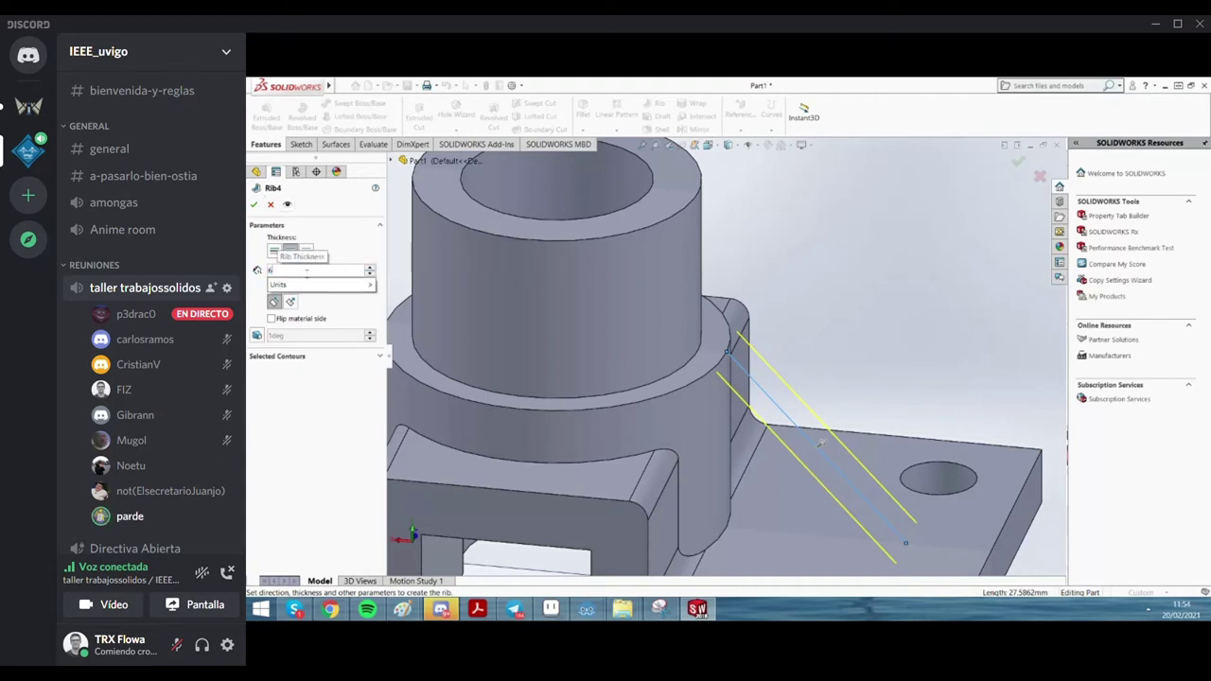
key(Return)
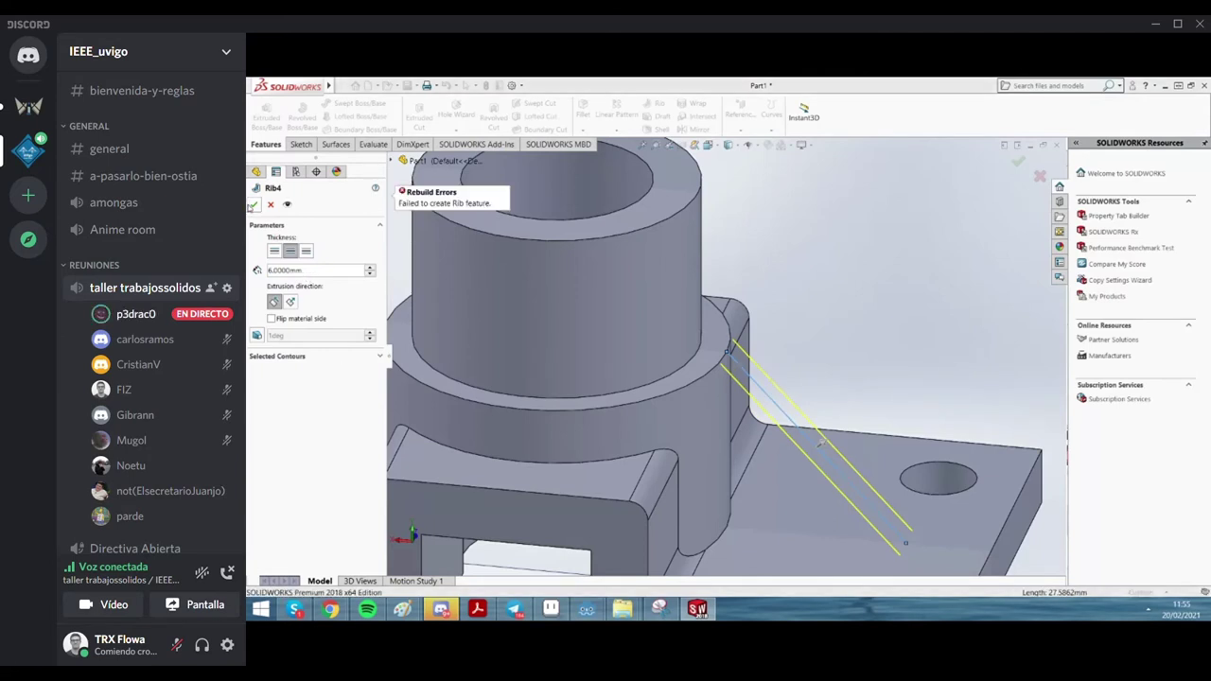
scroll(894, 349, up, 2)
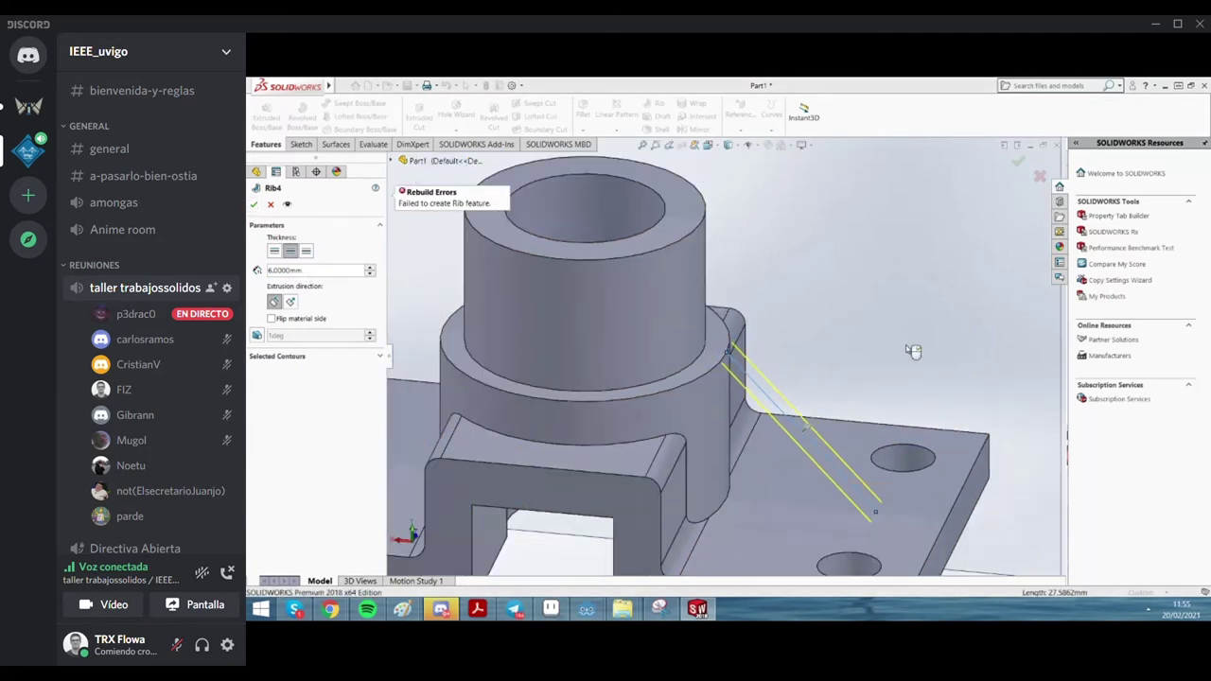
scroll(852, 354, up, 2)
scroll(805, 357, up, 2)
scroll(761, 363, up, 1)
scroll(761, 363, up, 2)
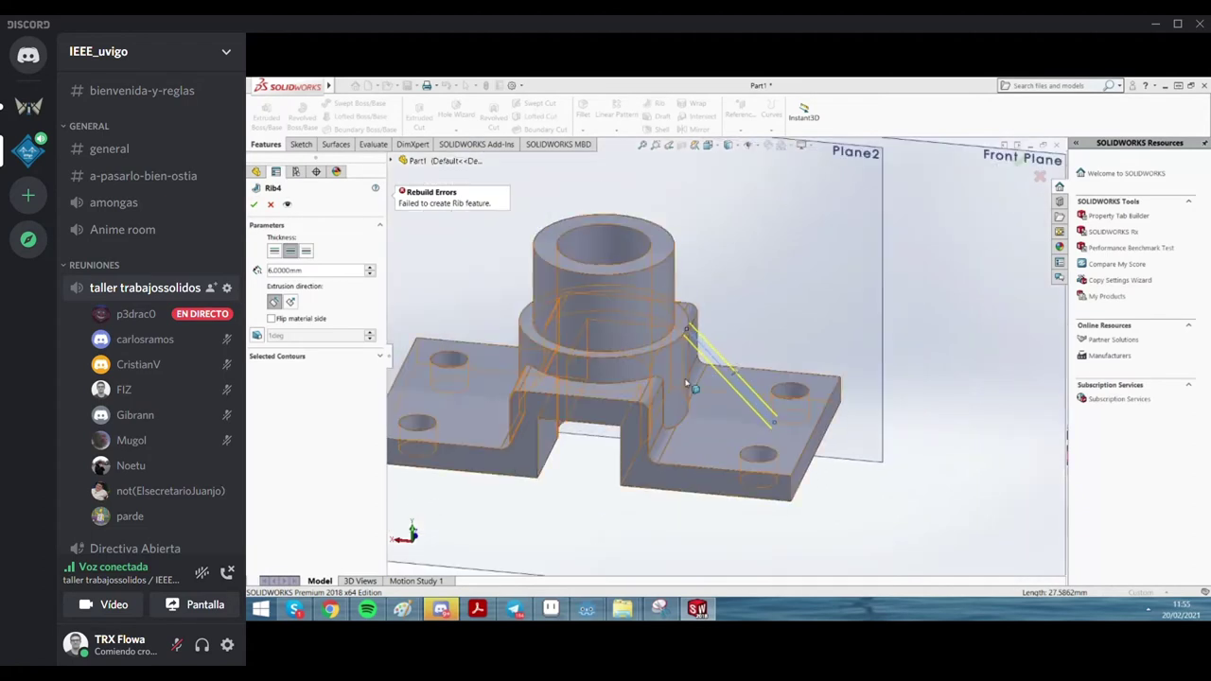
click(511, 384)
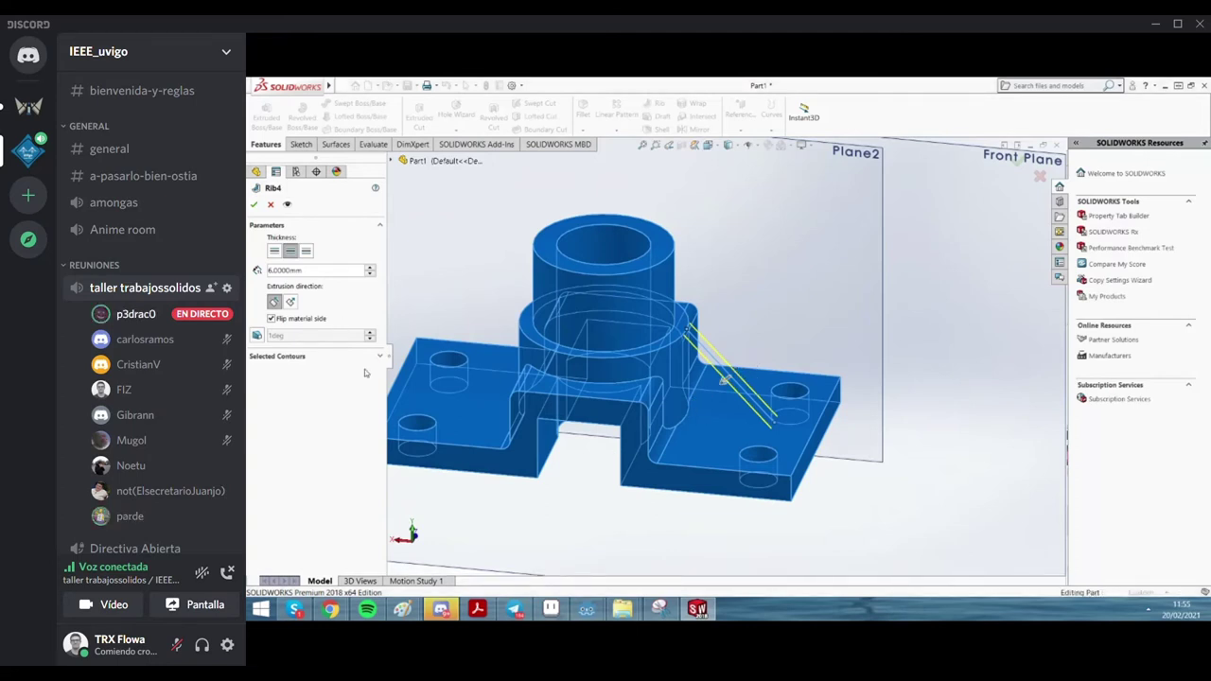
Try to accept the rib, review its selected contours, then cancel the failing feature
click(254, 204)
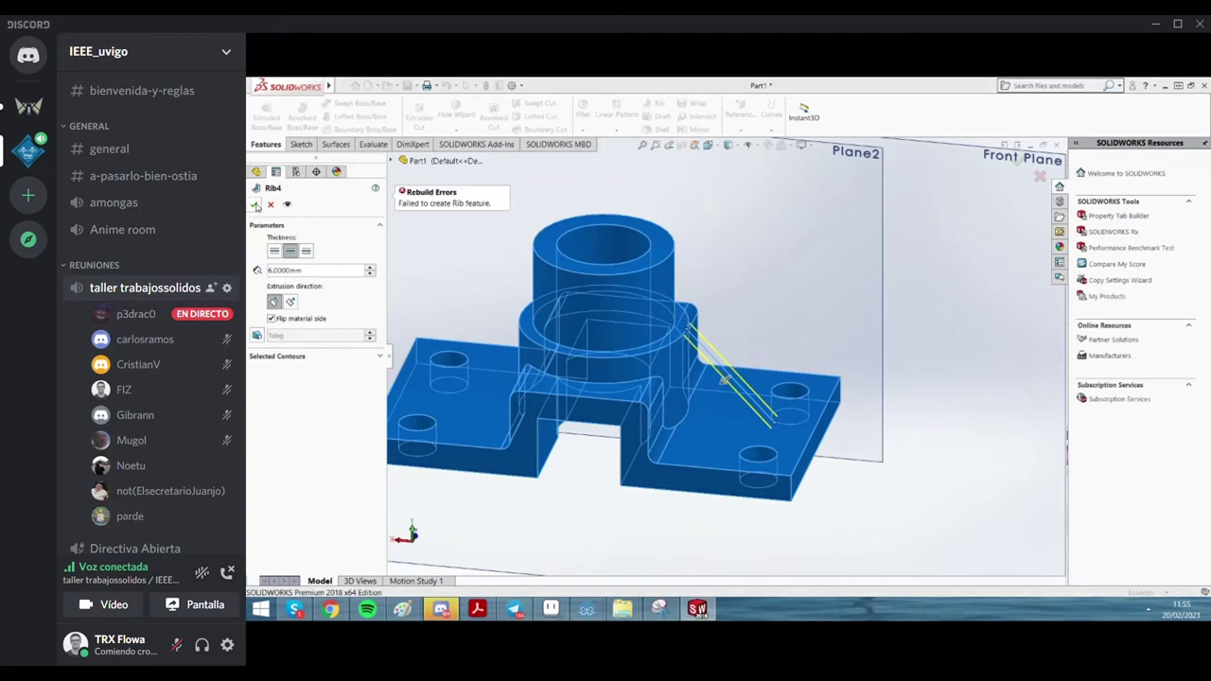
scroll(674, 290, down, 2)
scroll(710, 312, down, 2)
scroll(749, 338, down, 2)
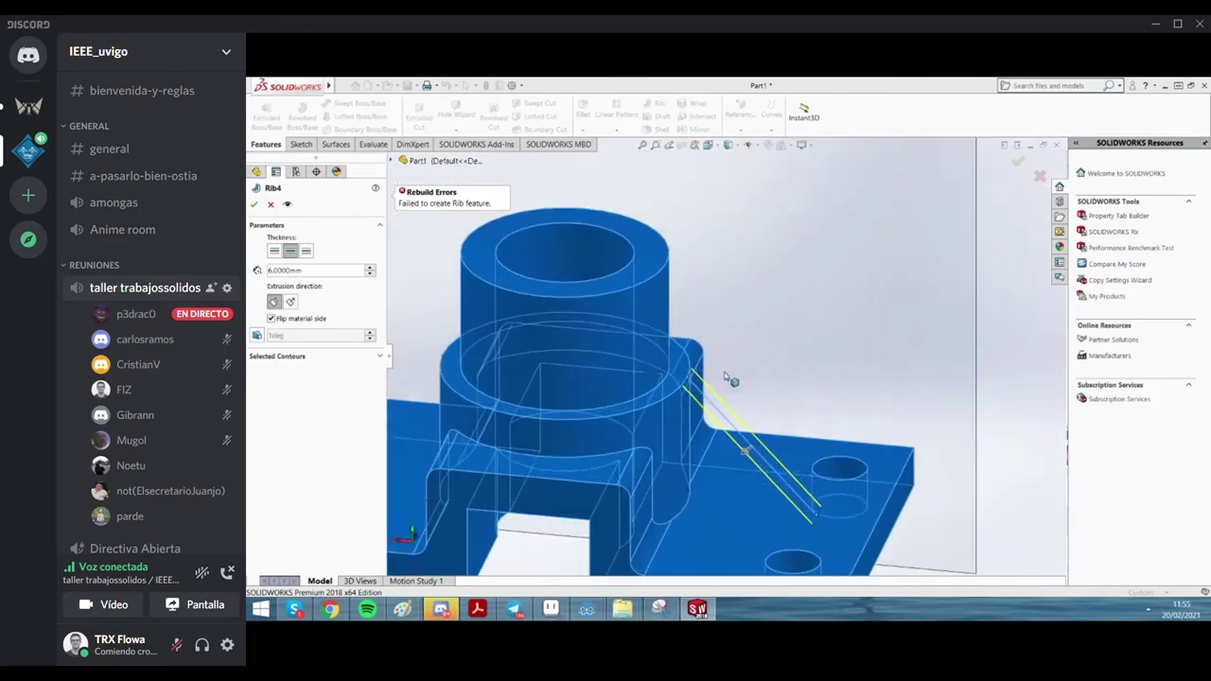
scroll(795, 407, down, 2)
scroll(833, 455, up, 3)
scroll(758, 430, up, 2)
scroll(738, 426, down, 2)
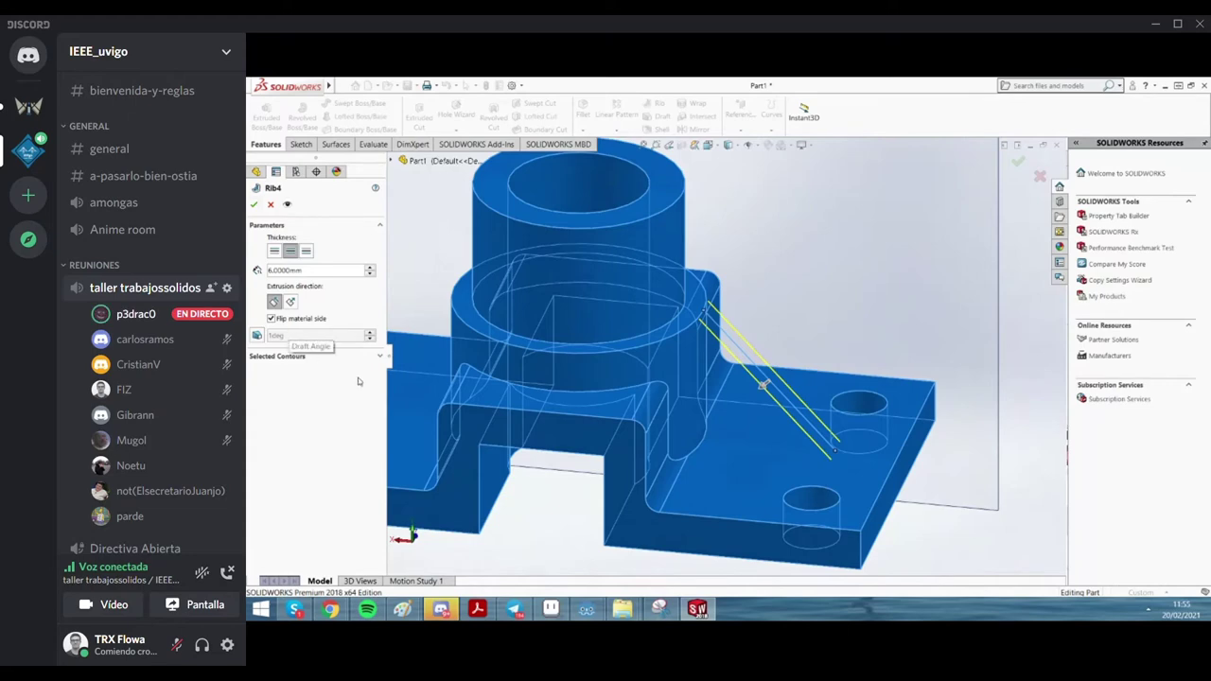
click(382, 356)
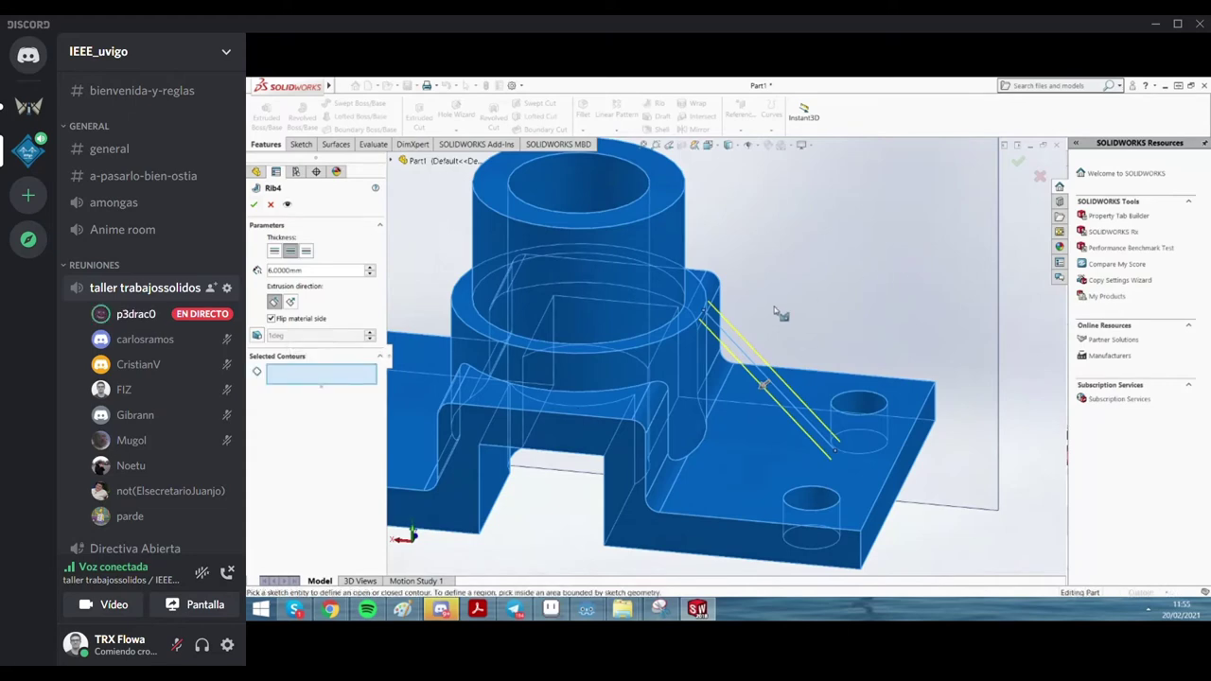
key(Escape)
scroll(764, 371, up, 3)
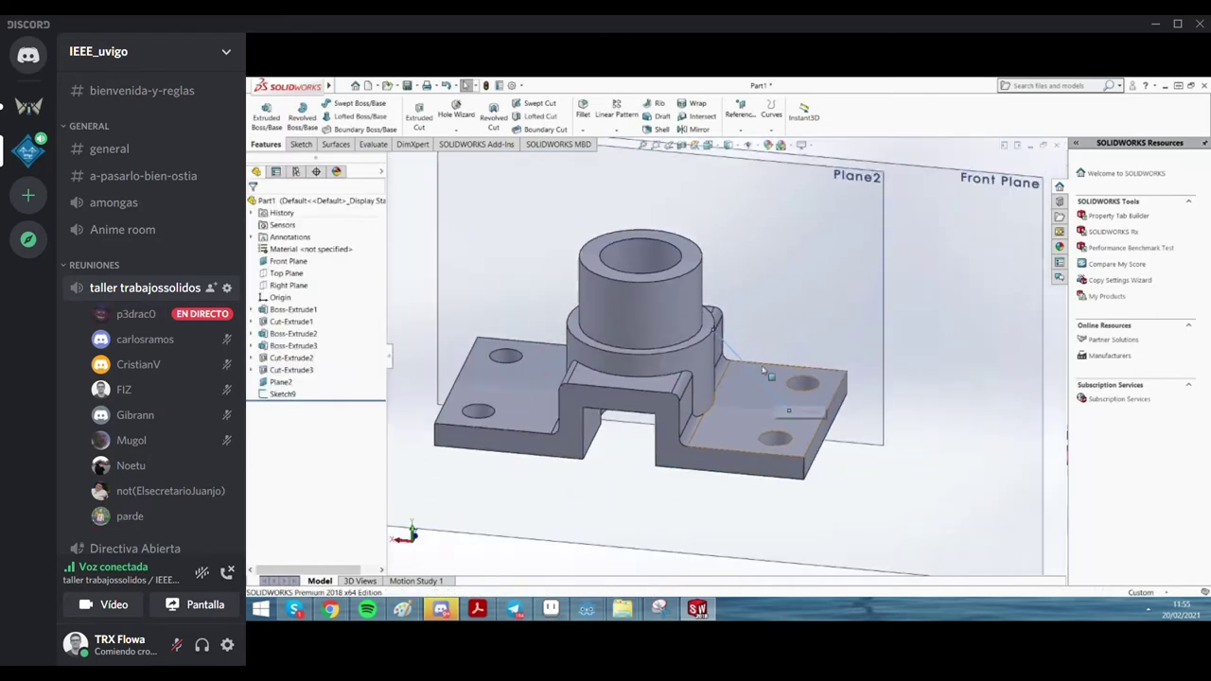
scroll(765, 371, down, 3)
scroll(765, 371, down, 2)
click(712, 350)
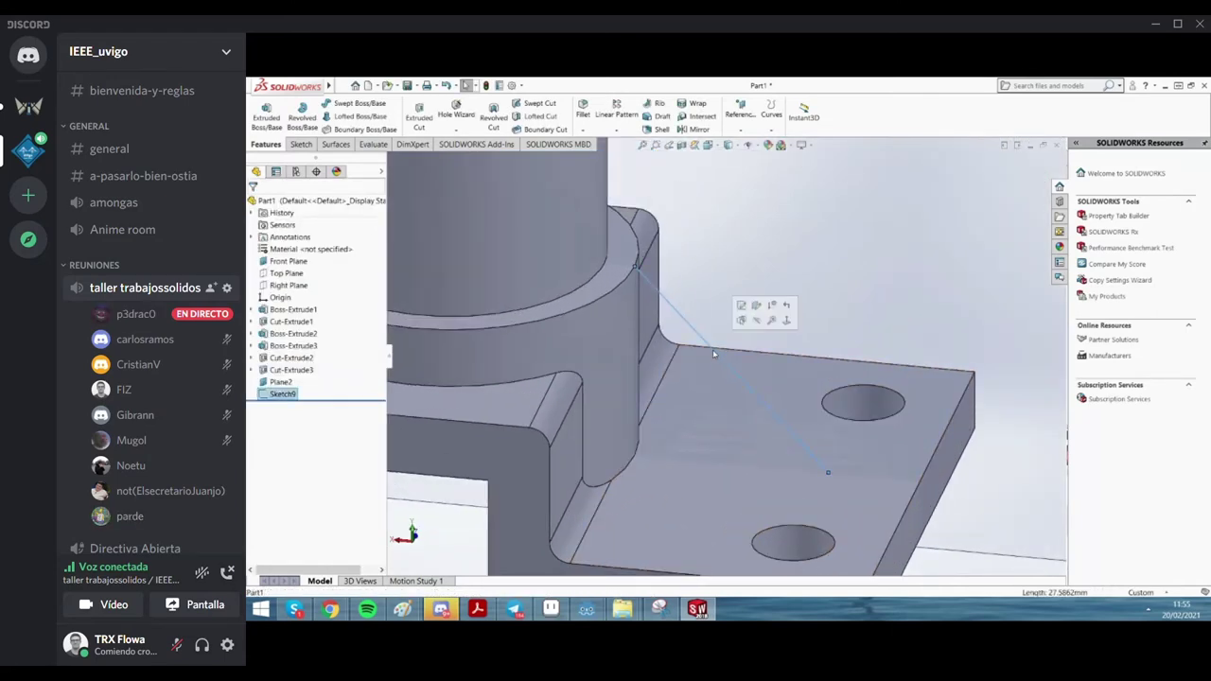
click(741, 305)
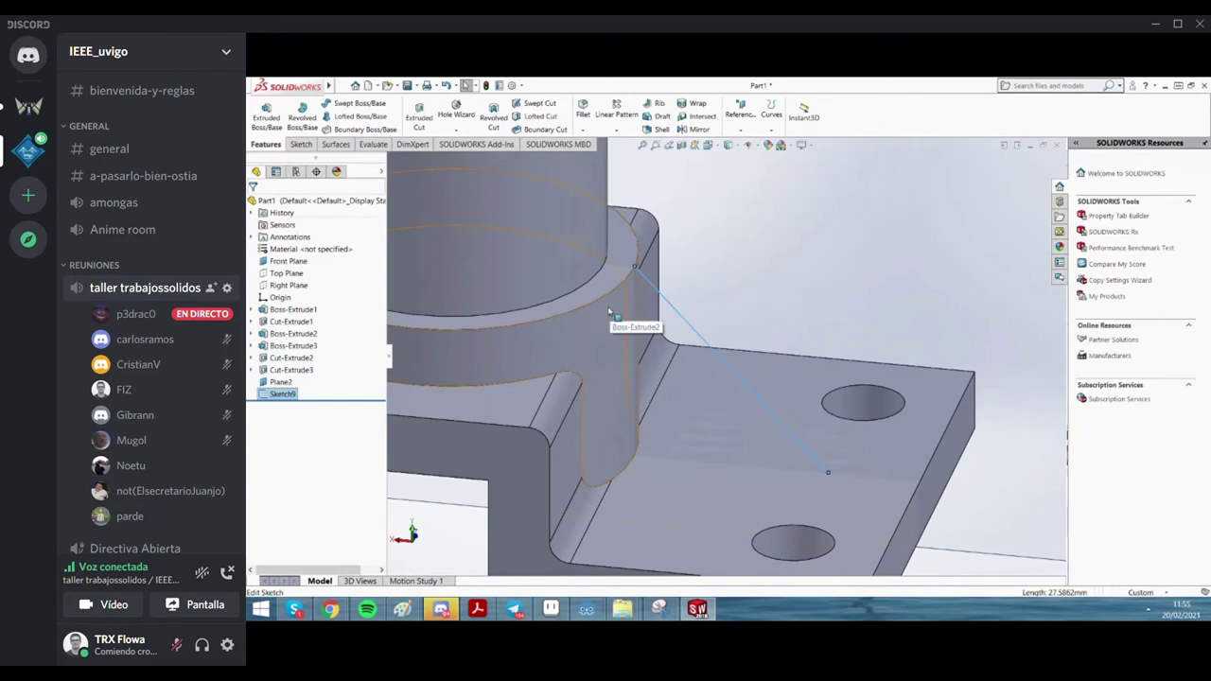
scroll(612, 316, up, 1)
scroll(625, 322, up, 1)
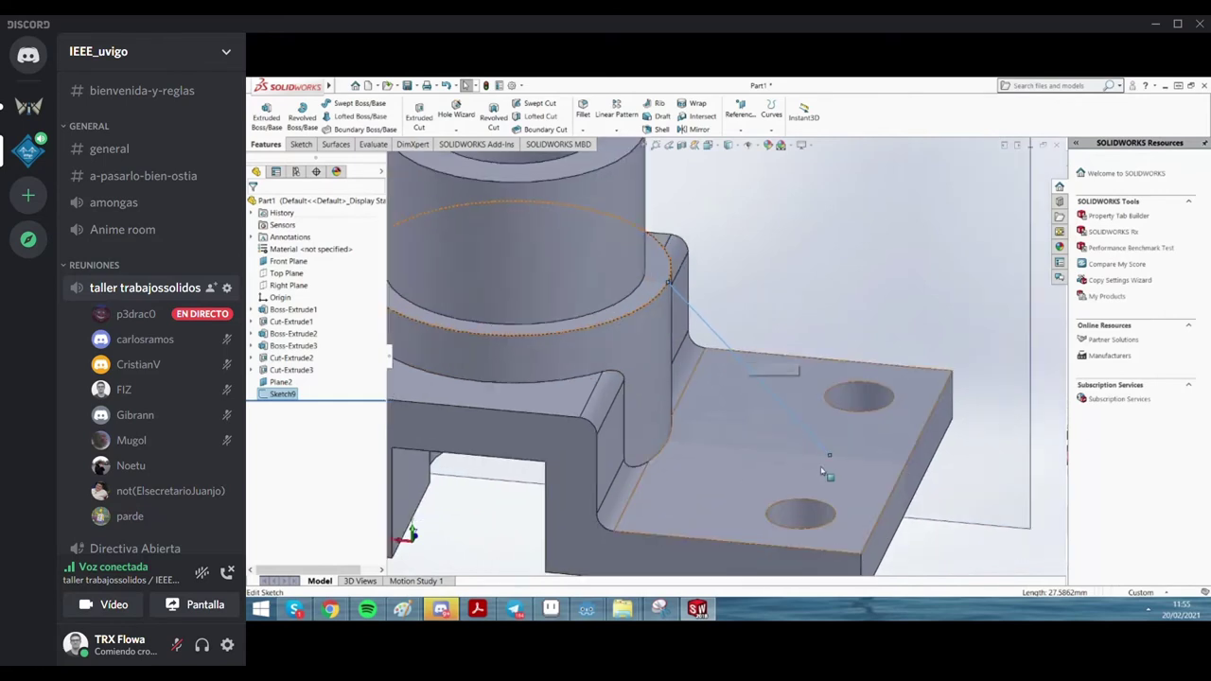
mouse_move(822, 470)
middle_down()
mouse_move(807, 308)
mouse_move(691, 269)
middle_up()
scroll(691, 269, down, 2)
scroll(691, 270, down, 1)
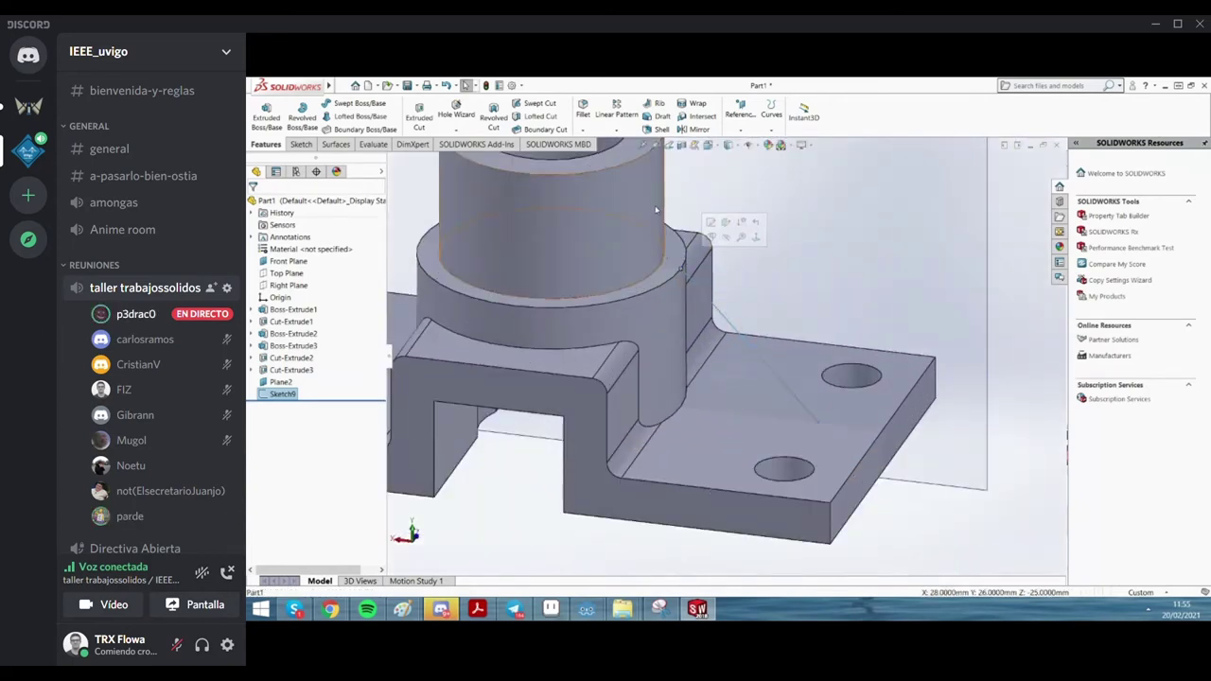
scroll(698, 296, up, 3)
scroll(701, 302, down, 1)
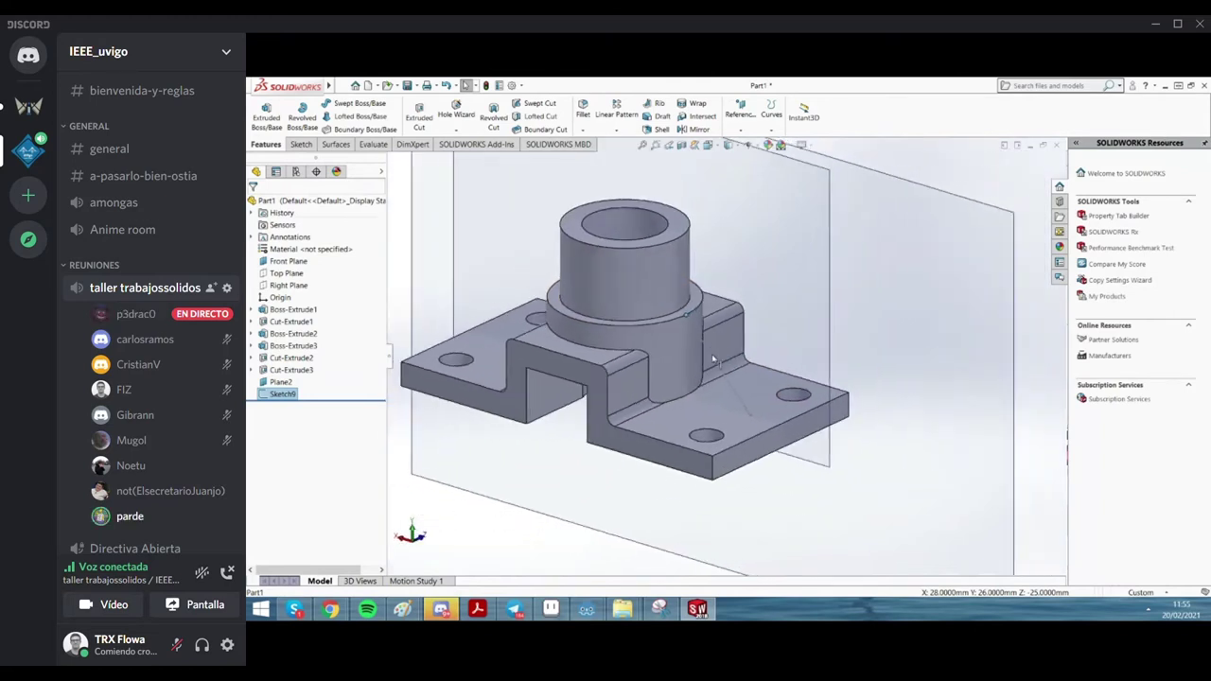
scroll(729, 336, down, 2)
scroll(732, 344, down, 1)
middle_drag(732, 344, 755, 356)
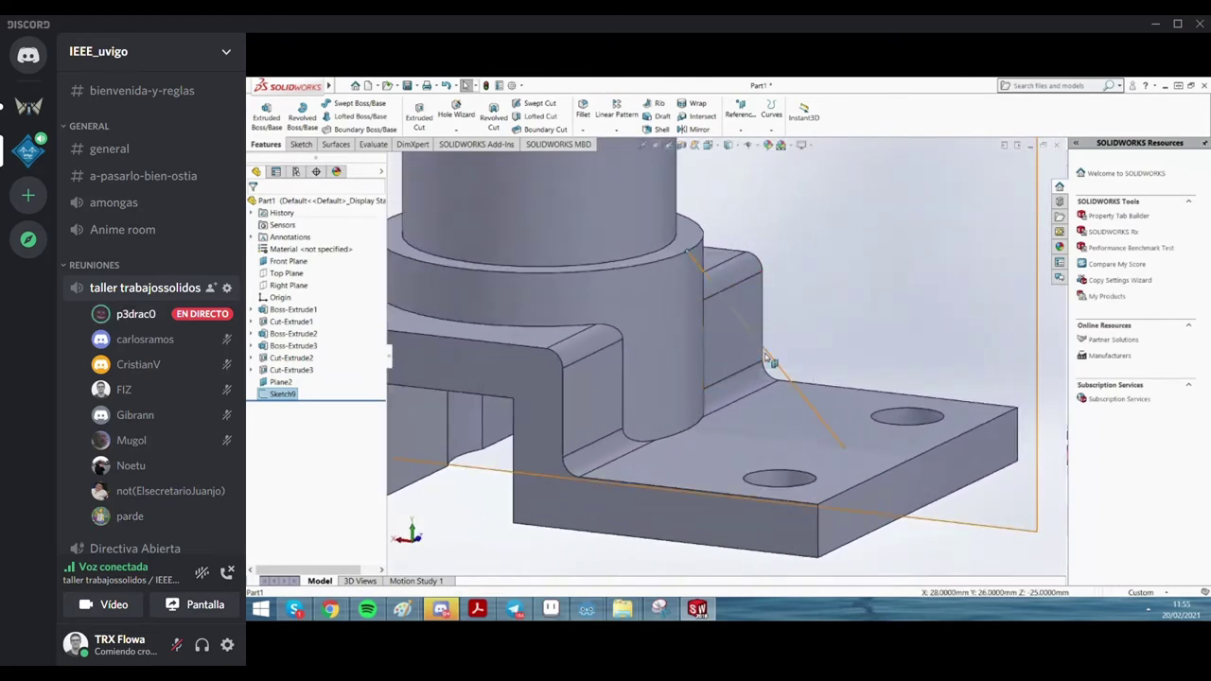
click(767, 358)
scroll(785, 369, up, 1)
scroll(804, 407, up, 2)
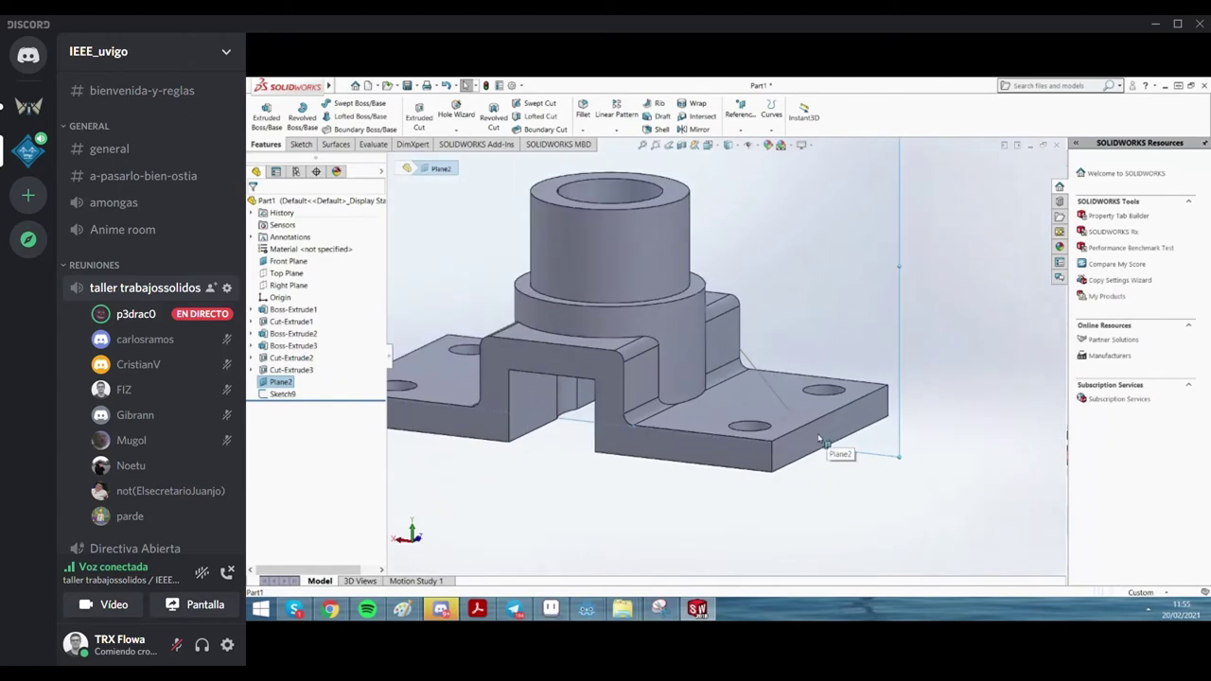
scroll(818, 431, up, 1)
scroll(821, 435, up, 1)
middle_drag(821, 435, 470, 228)
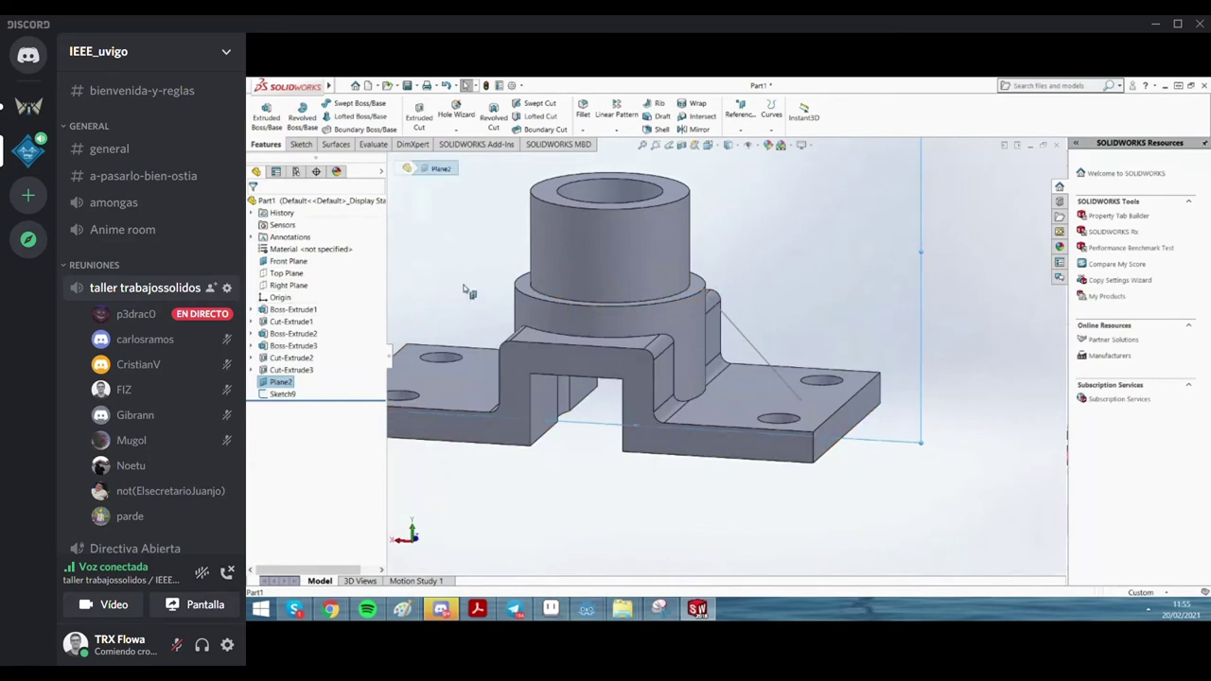
Reopen Sketch9 for editing from the FeatureManager tree
right_click(283, 393)
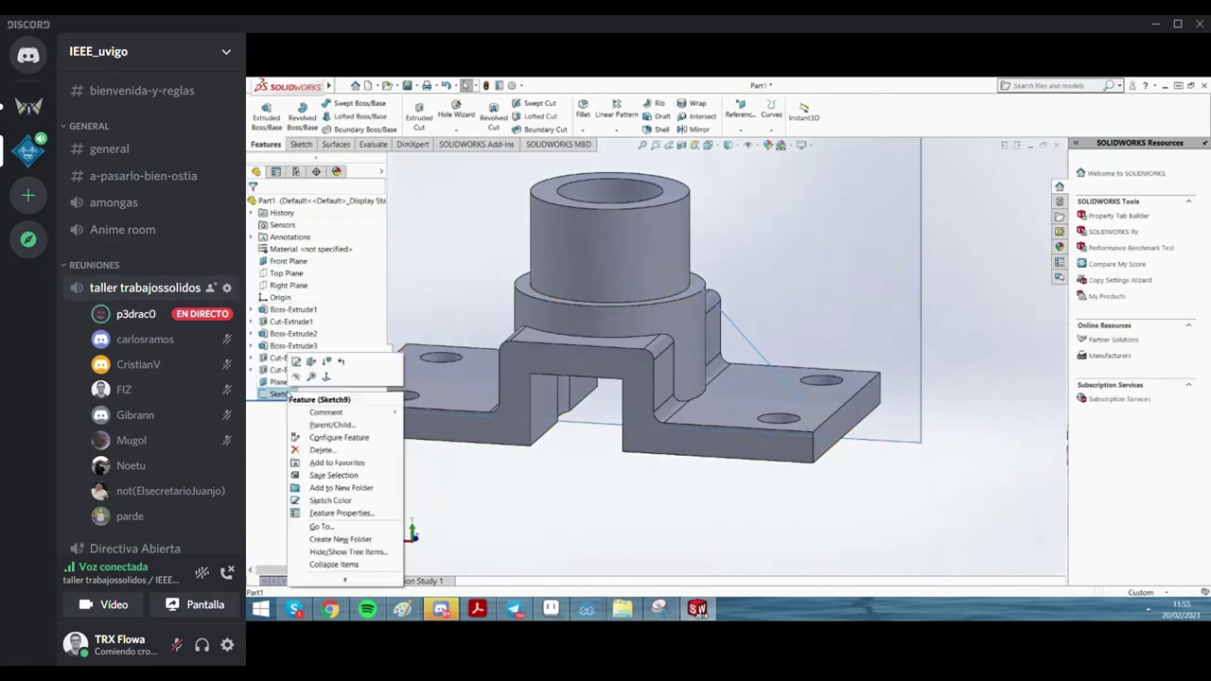
click(297, 363)
scroll(793, 386, down, 4)
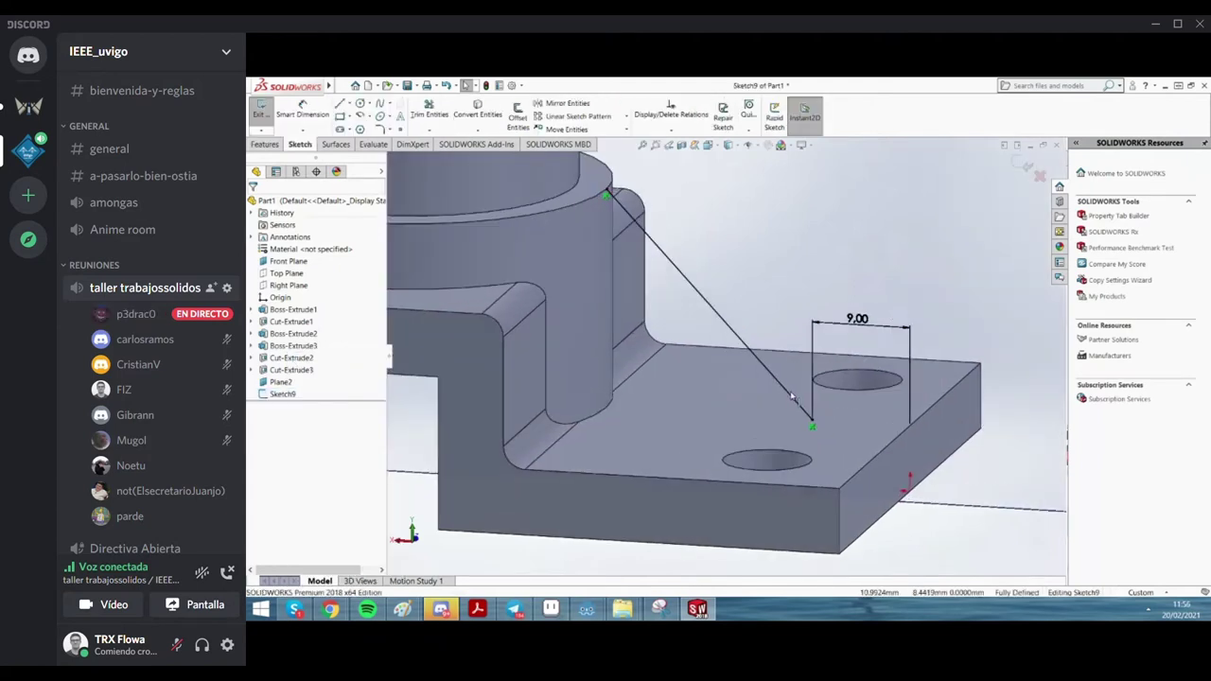
scroll(795, 379, down, 4)
scroll(804, 373, up, 4)
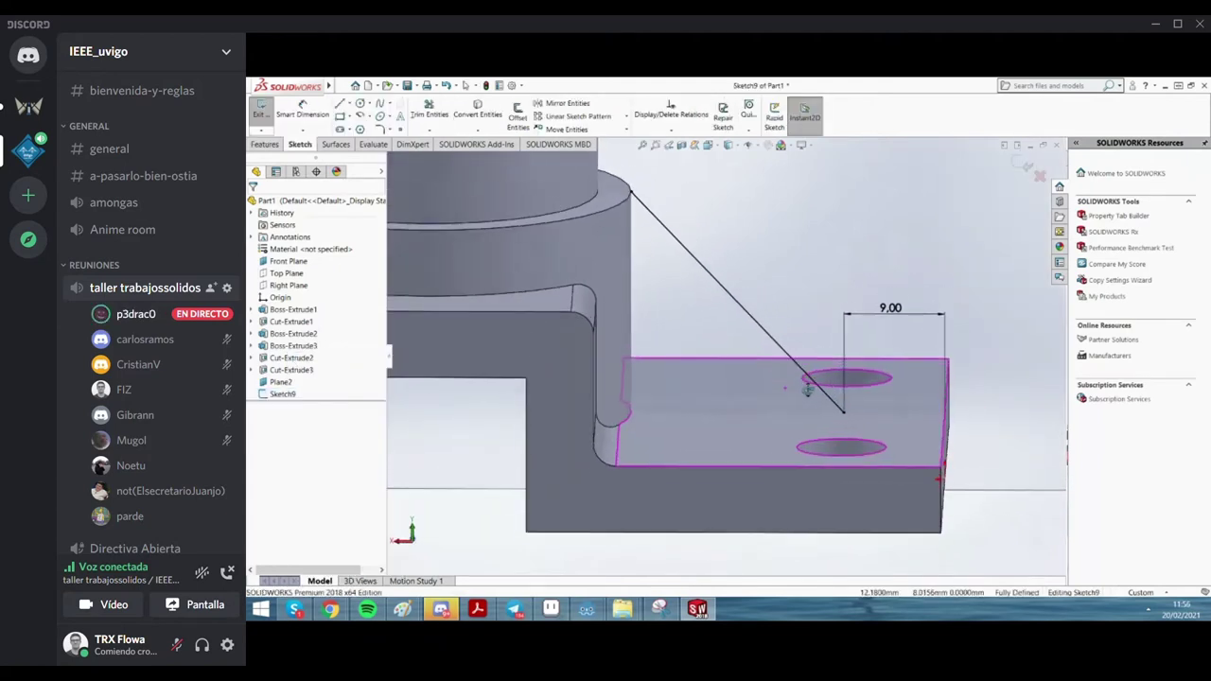
Check that the rib line's upper endpoint is coincident with the boss edge
middle_drag(789, 395, 608, 264)
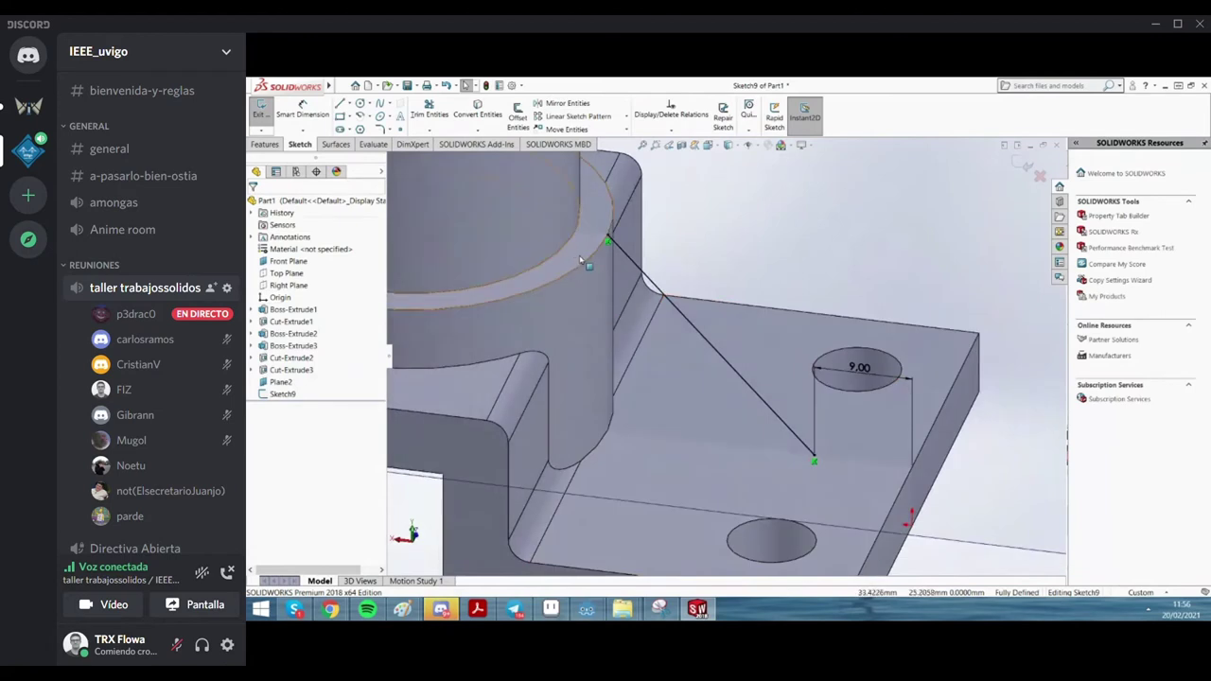
scroll(609, 264, down, 5)
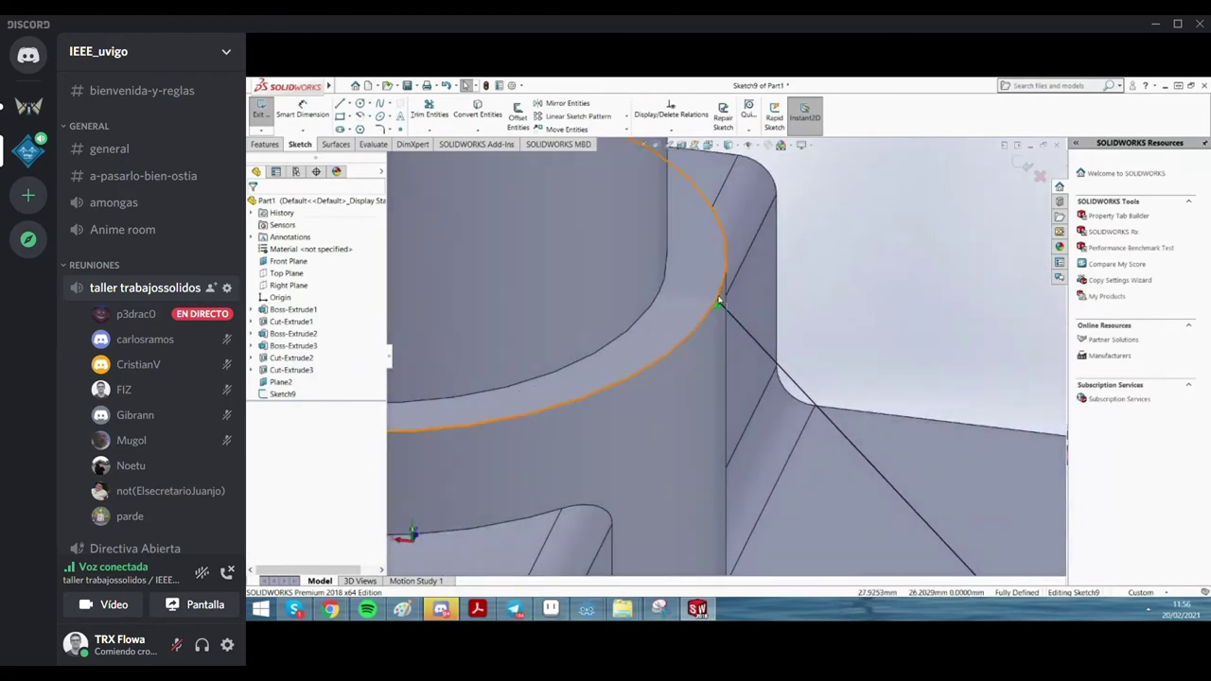
click(718, 305)
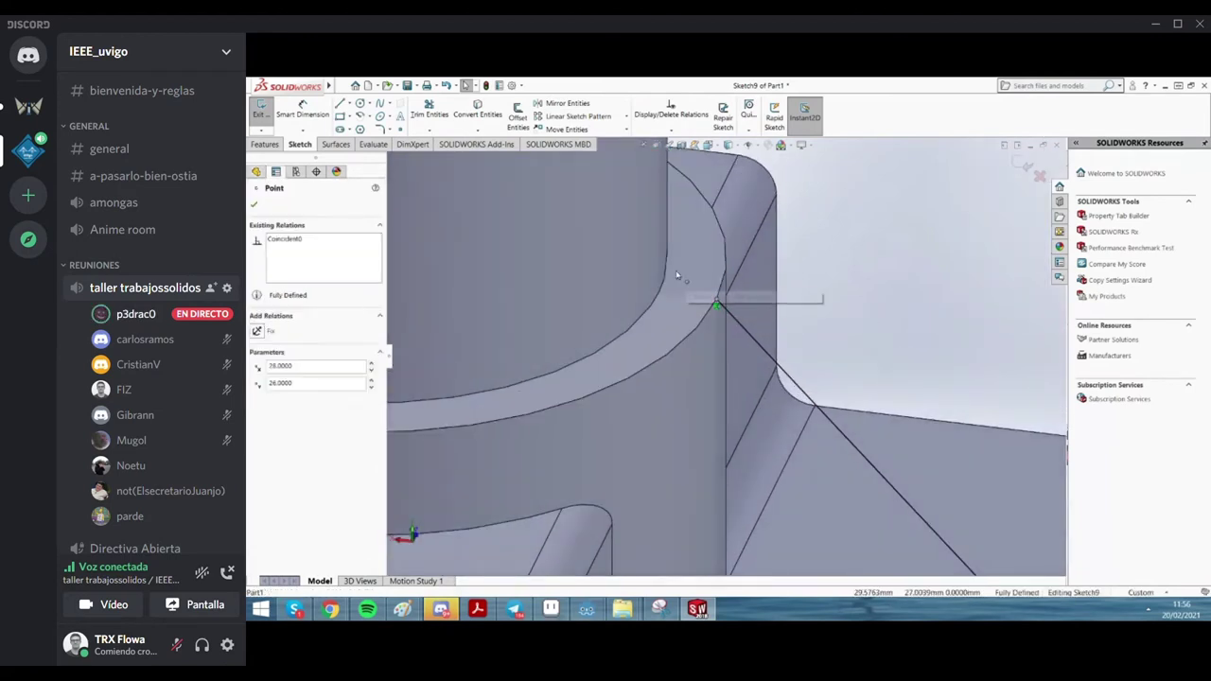
key(Escape)
scroll(719, 308, up, 3)
scroll(880, 295, up, 3)
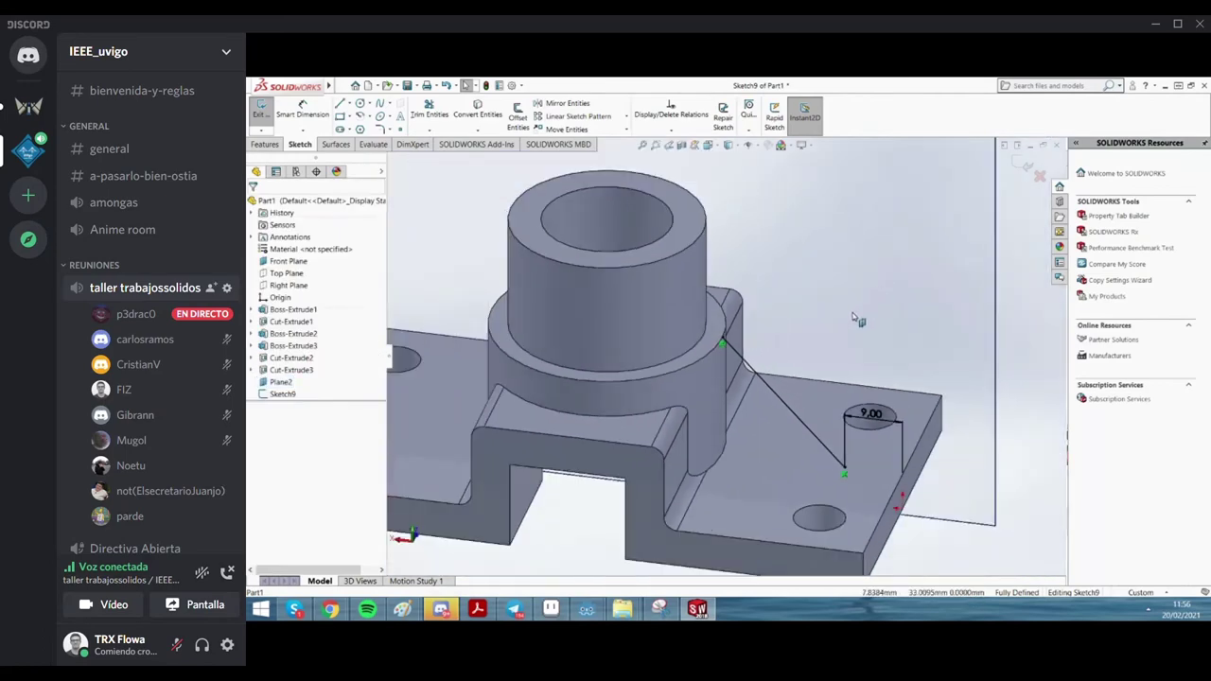
scroll(833, 313, up, 3)
scroll(766, 336, up, 3)
scroll(705, 356, up, 2)
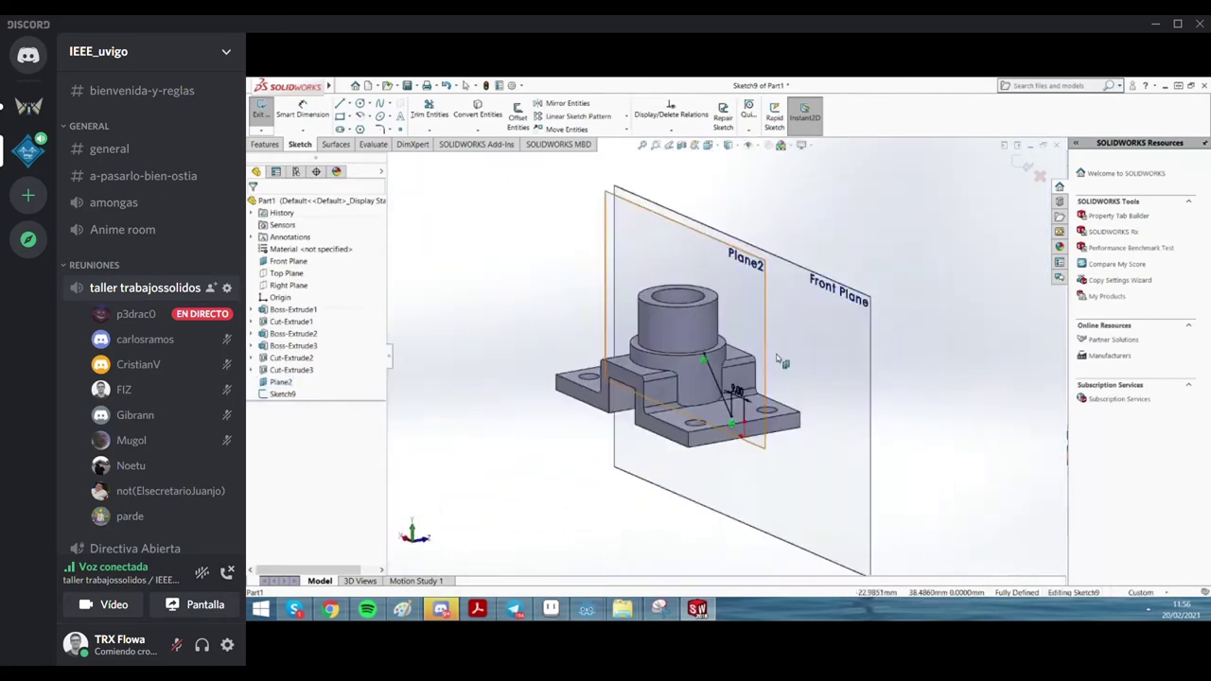
scroll(757, 397, down, 3)
scroll(767, 401, down, 2)
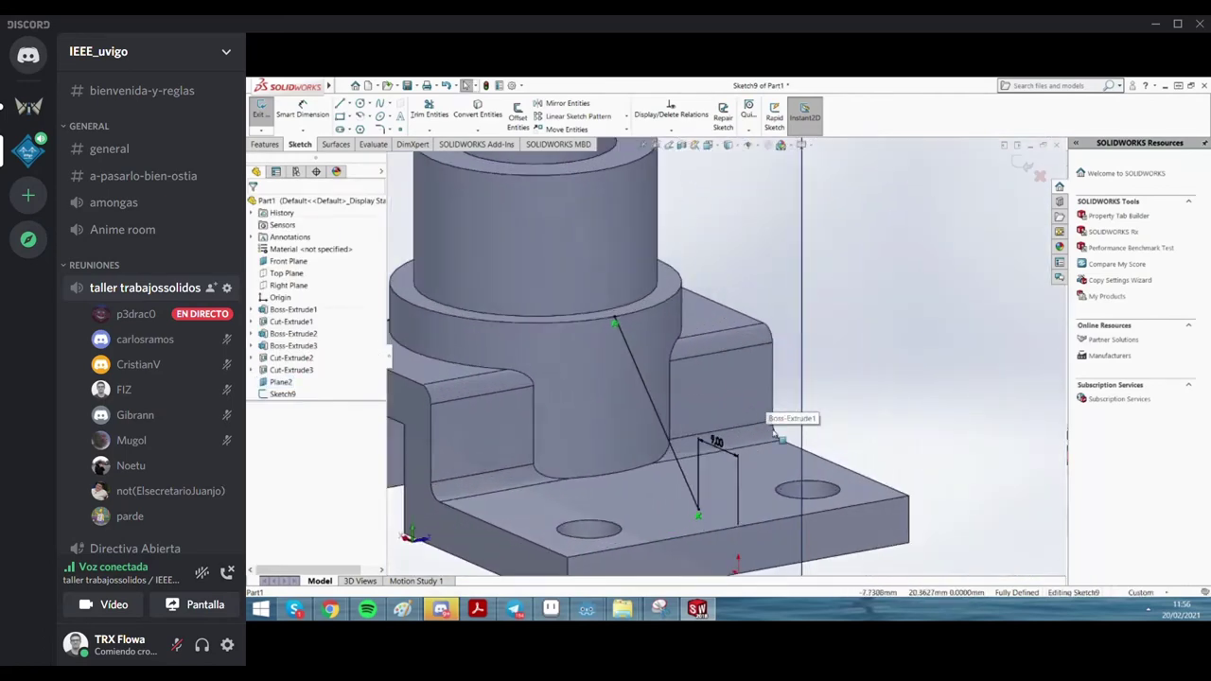
scroll(719, 422, up, 2)
scroll(652, 361, down, 3)
scroll(680, 377, up, 3)
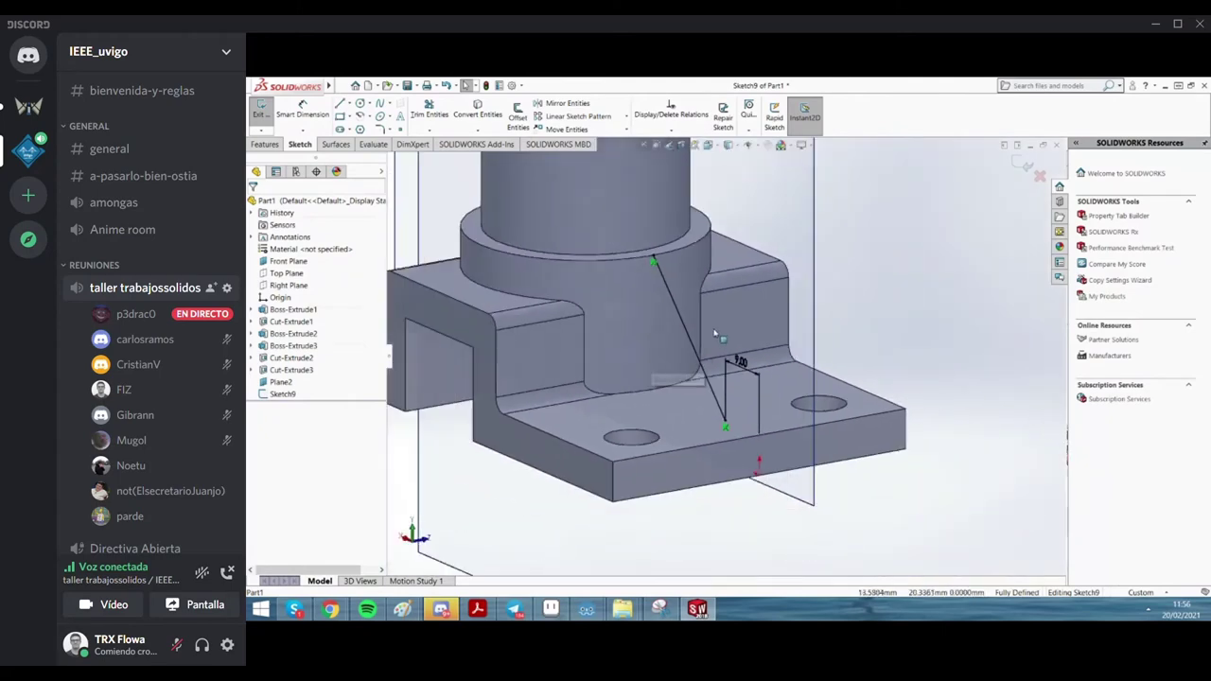
scroll(735, 351, up, 2)
scroll(811, 321, up, 1)
scroll(776, 302, down, 1)
scroll(740, 317, down, 1)
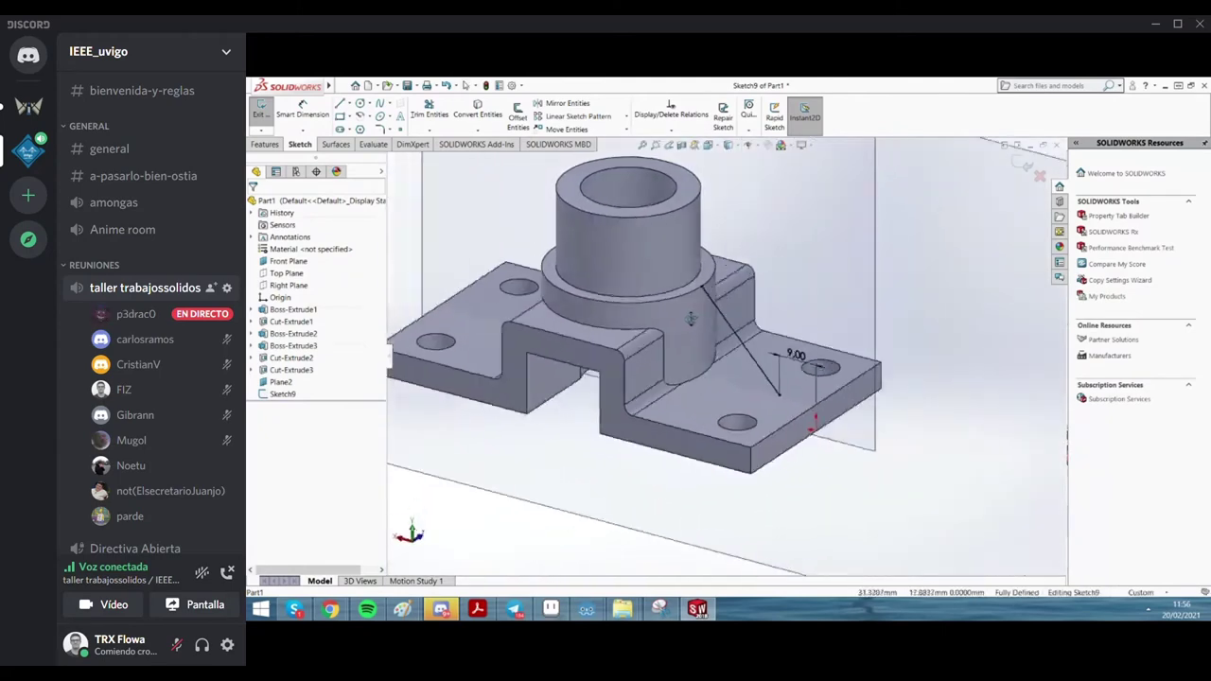
scroll(738, 326, down, 2)
scroll(762, 345, down, 2)
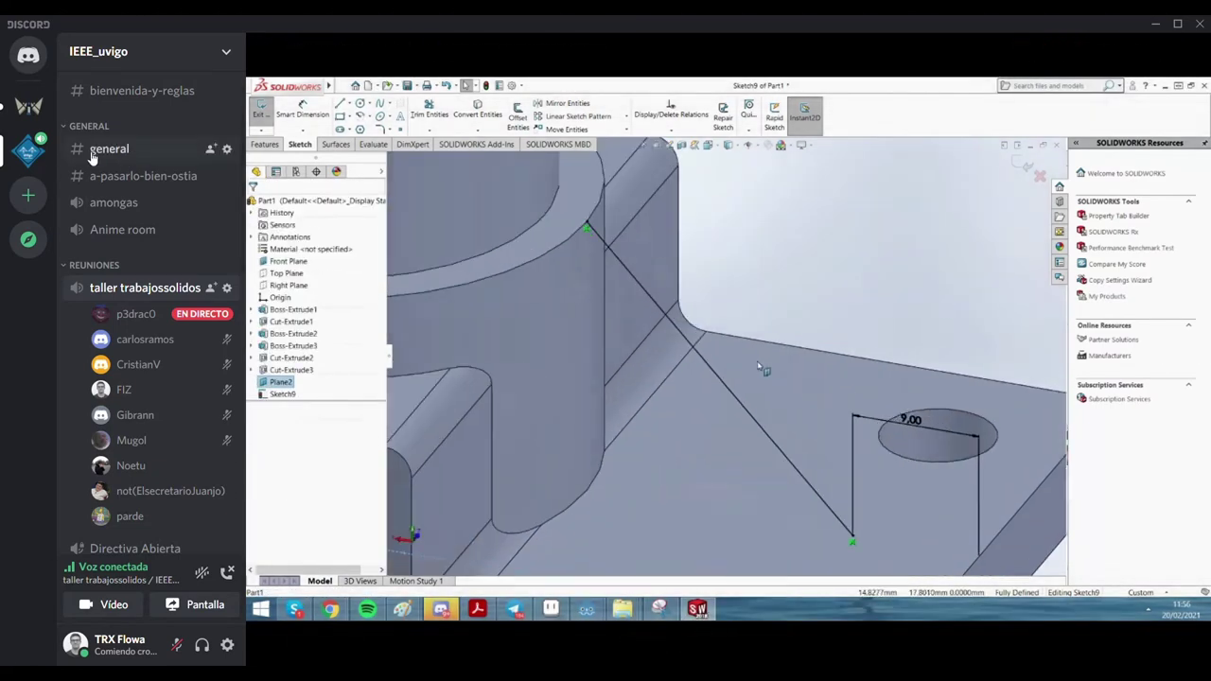
Post 'señores hablen' in #general and return to the taller trabajossolidos screen share
click(125, 159)
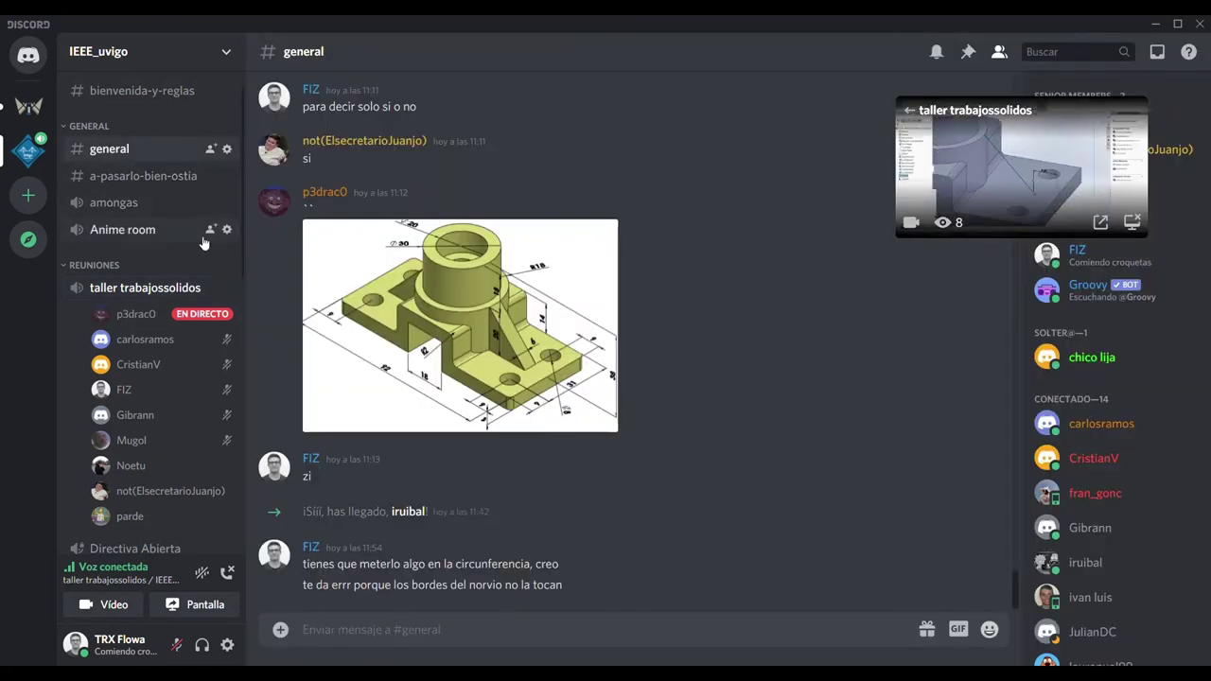
text(señores hablen)
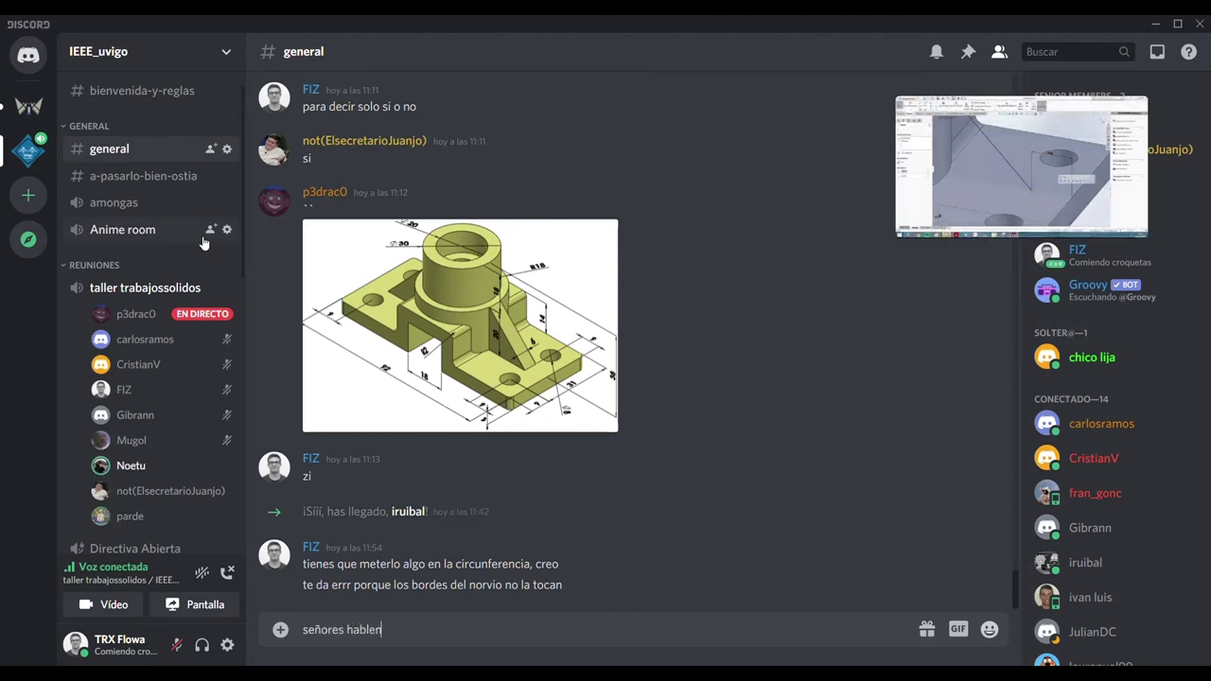
key(Return)
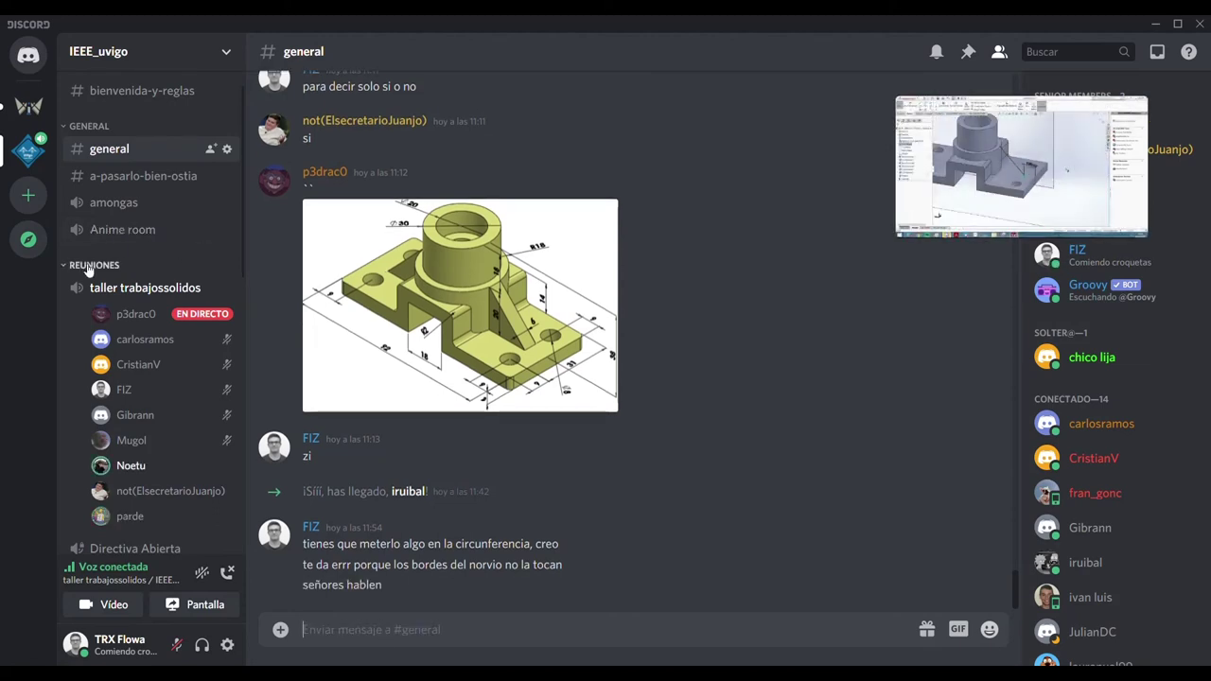
click(152, 320)
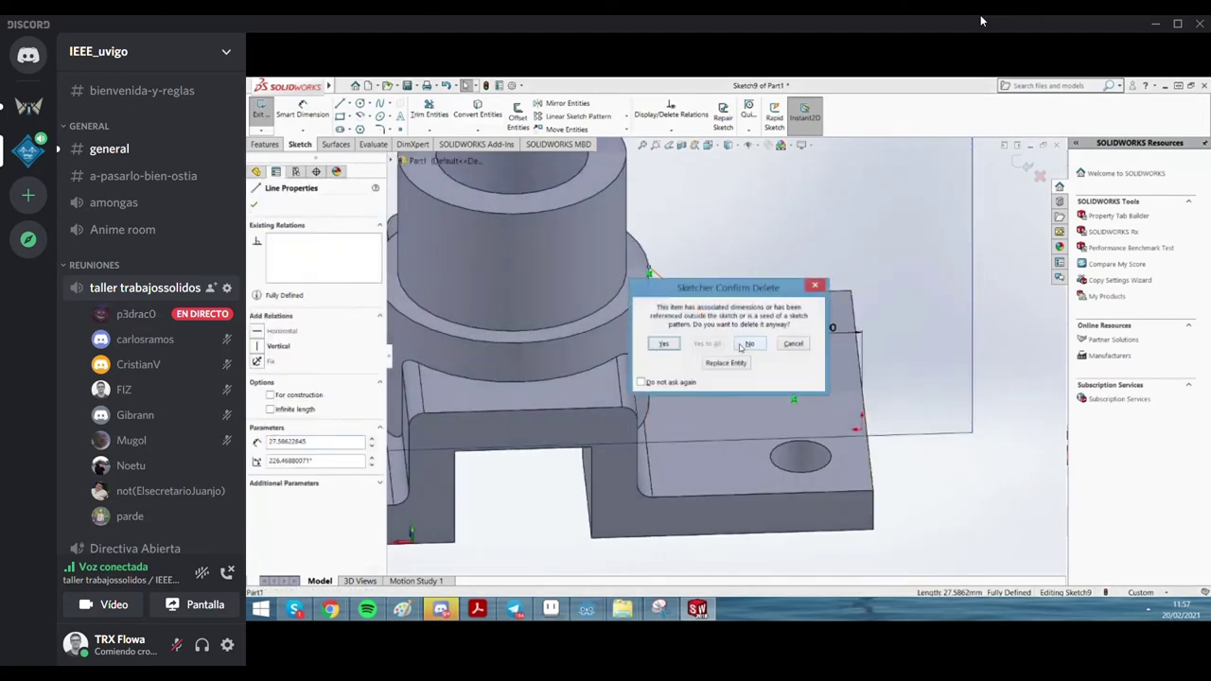
Draw a diagonal line on Plane2 from the boss edge down to the base's hole edge
middle_drag(664, 358, 766, 251)
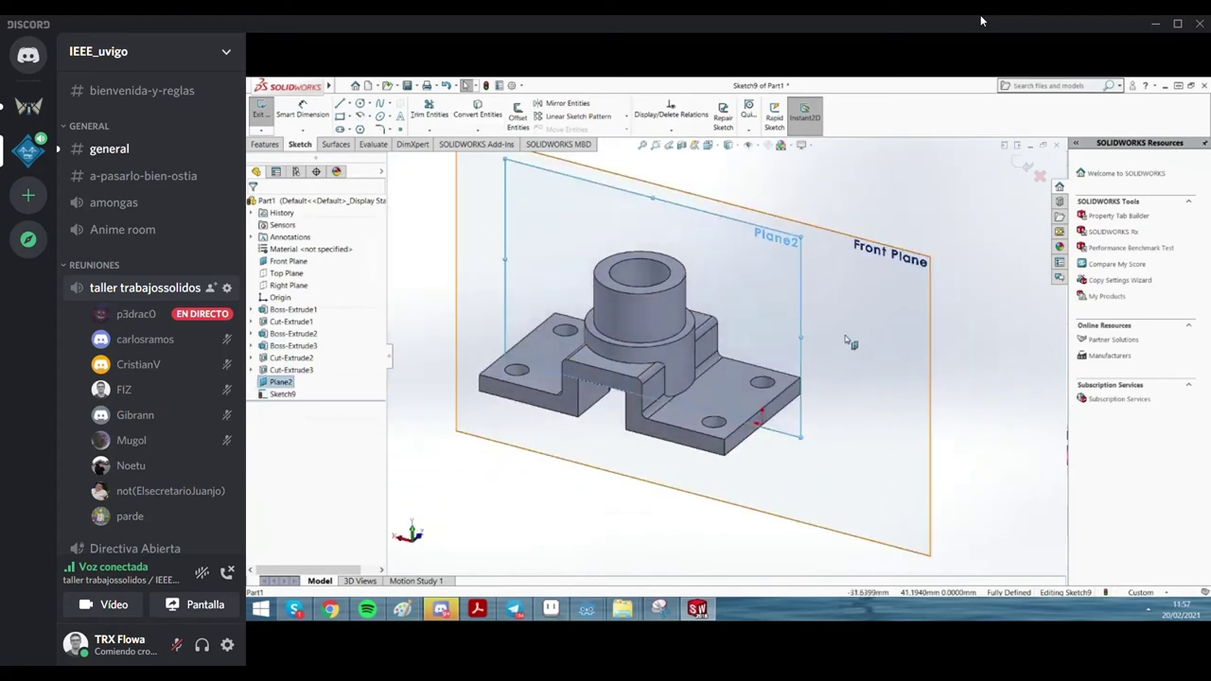
scroll(857, 350, up, 3)
scroll(856, 350, down, 1)
key(ctrl+8)
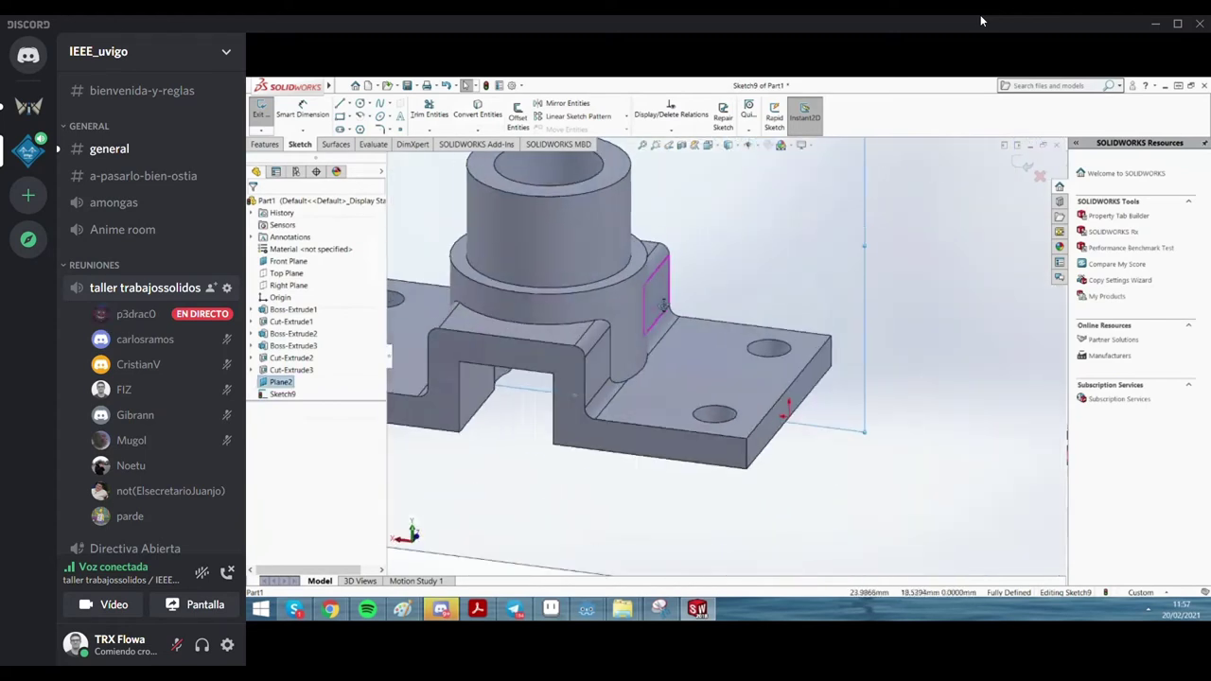
click(341, 104)
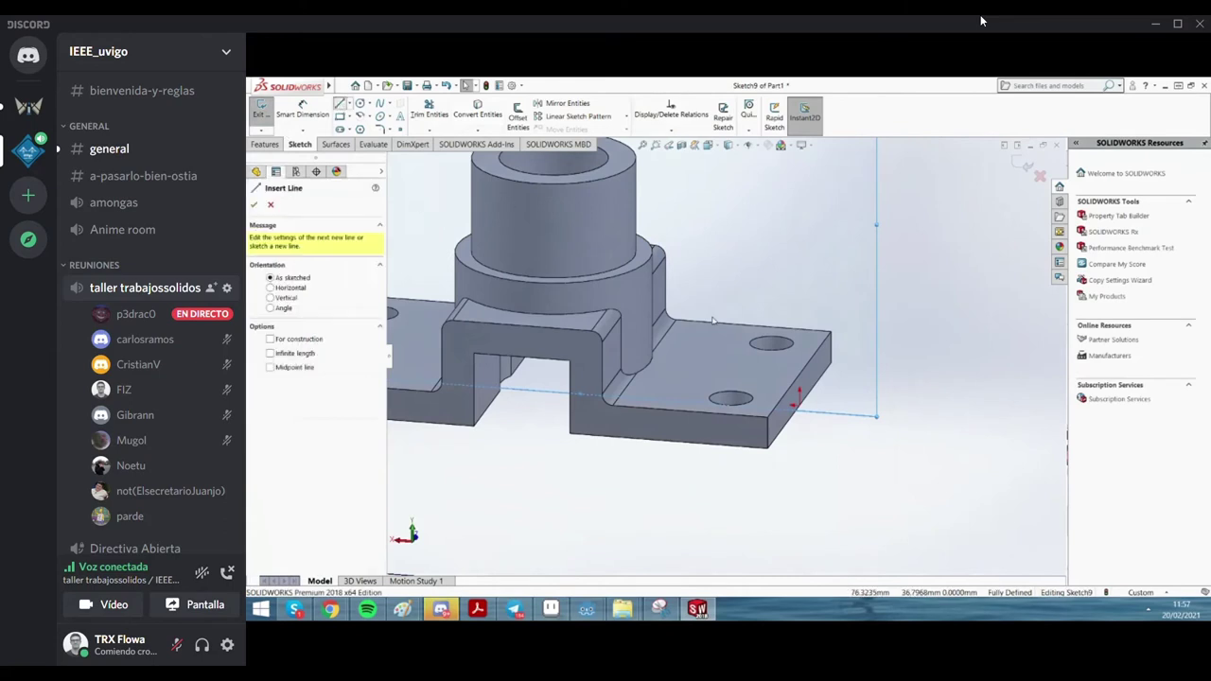
click(651, 265)
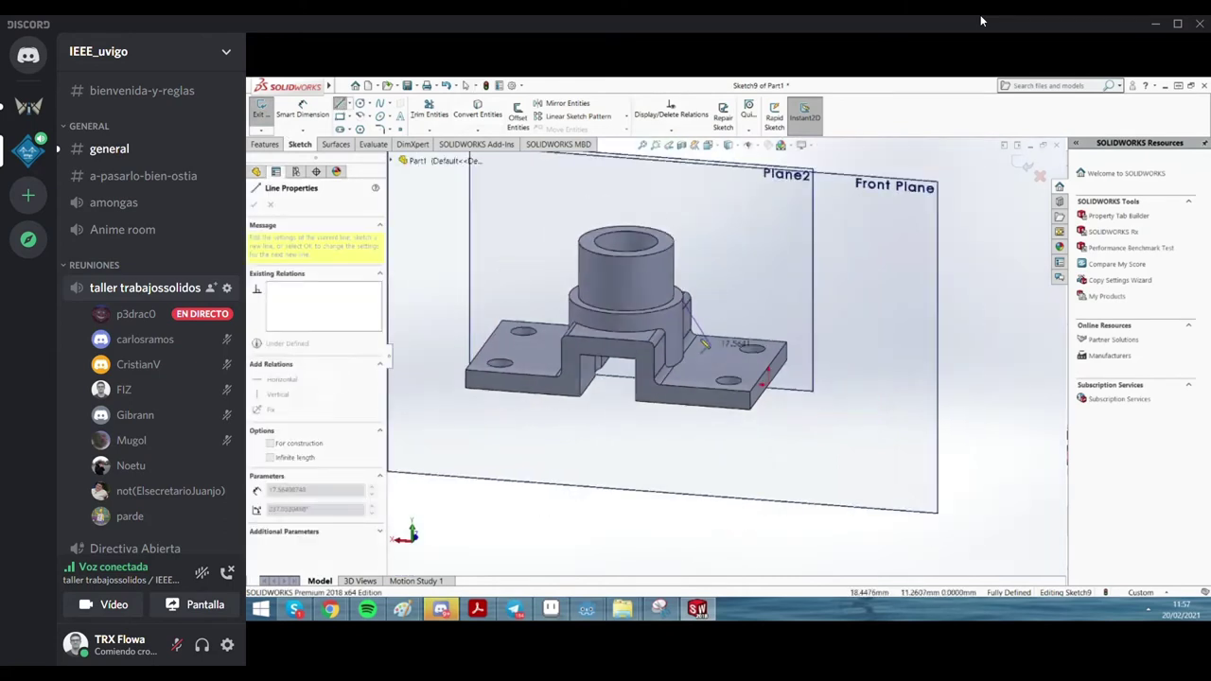
scroll(743, 363, down, 2)
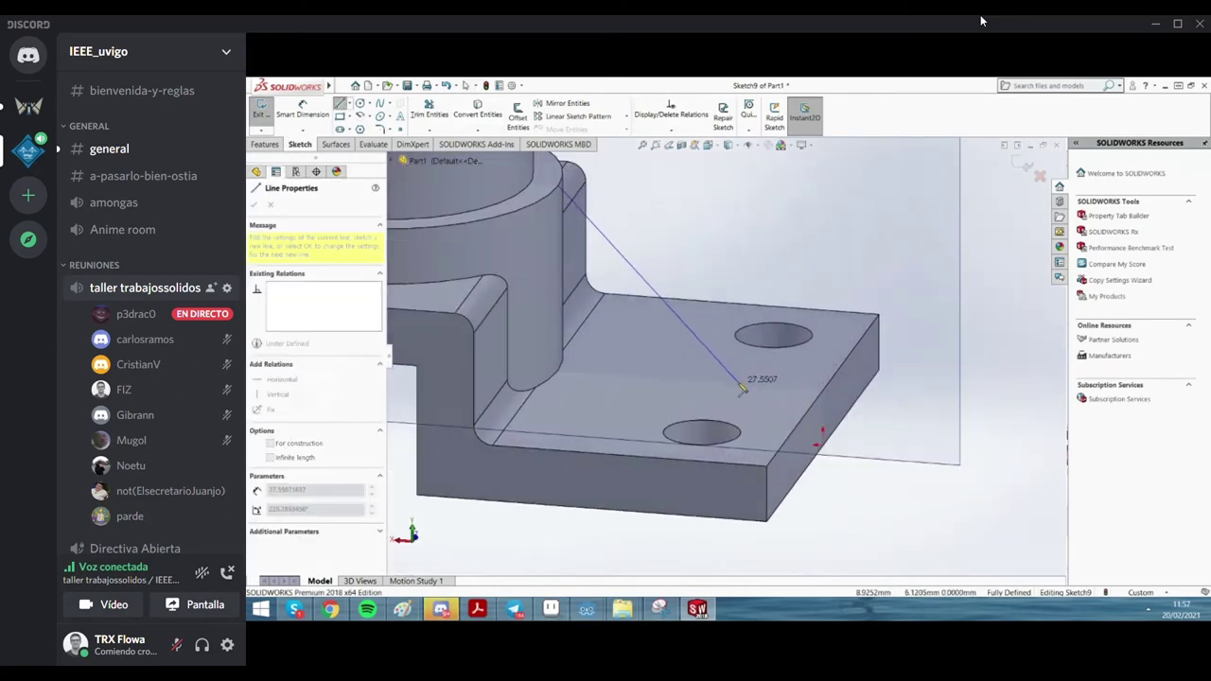
middle_drag(731, 397, 714, 407)
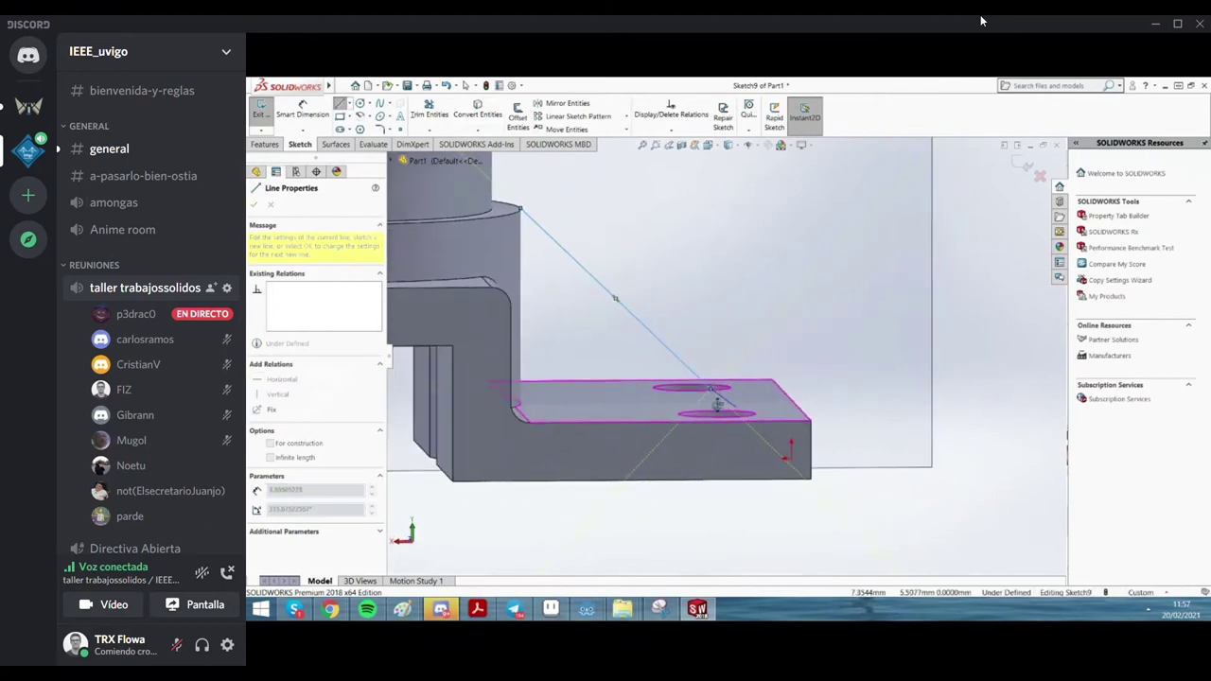
click(715, 409)
key(Escape)
View the sketch Normal To and make the line's lower end coincident with the base's top edge
click(691, 454)
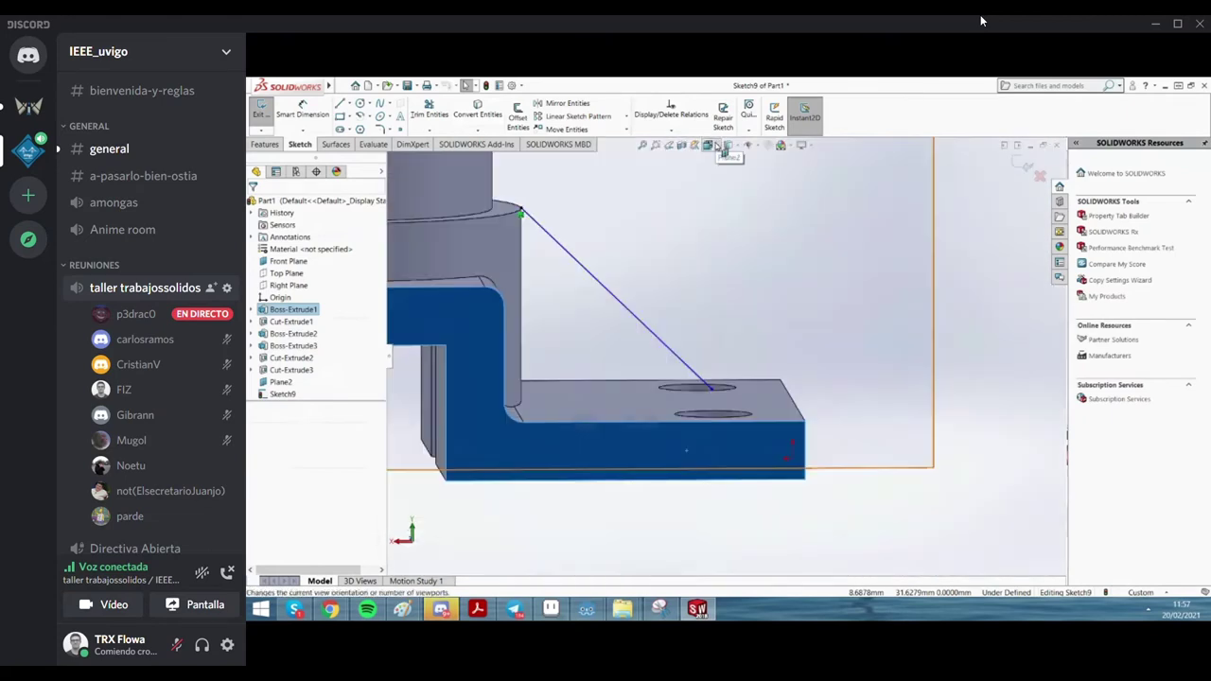
click(721, 147)
click(644, 431)
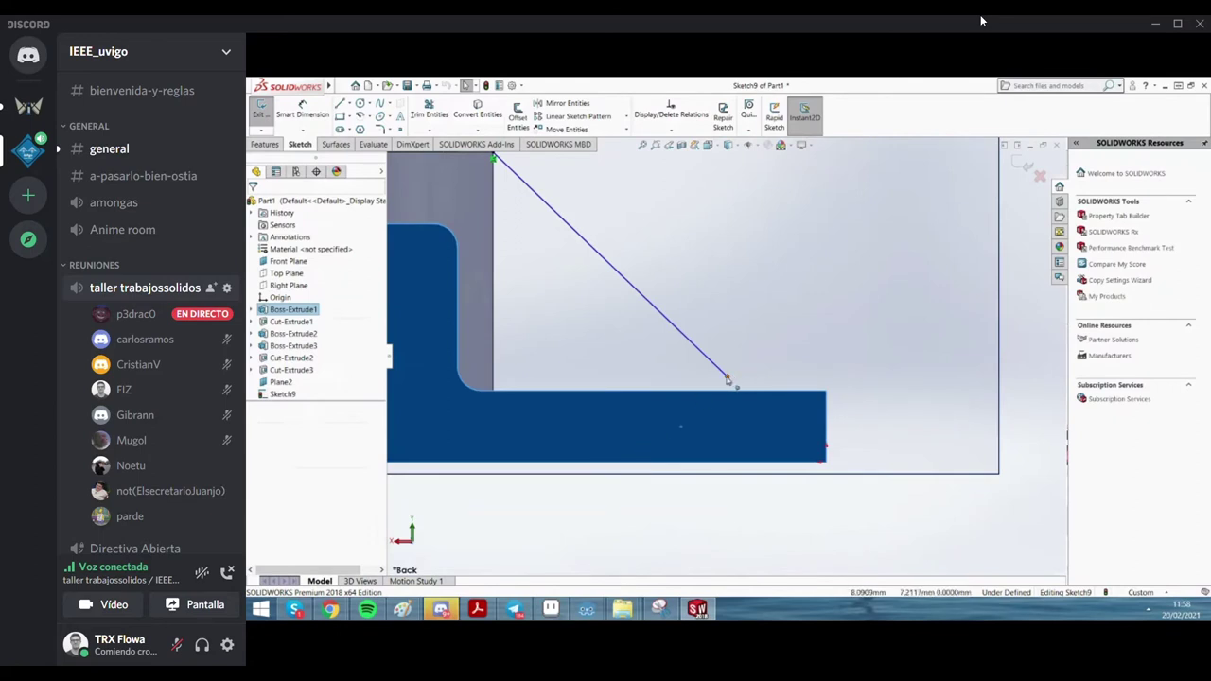
drag(727, 380, 739, 396)
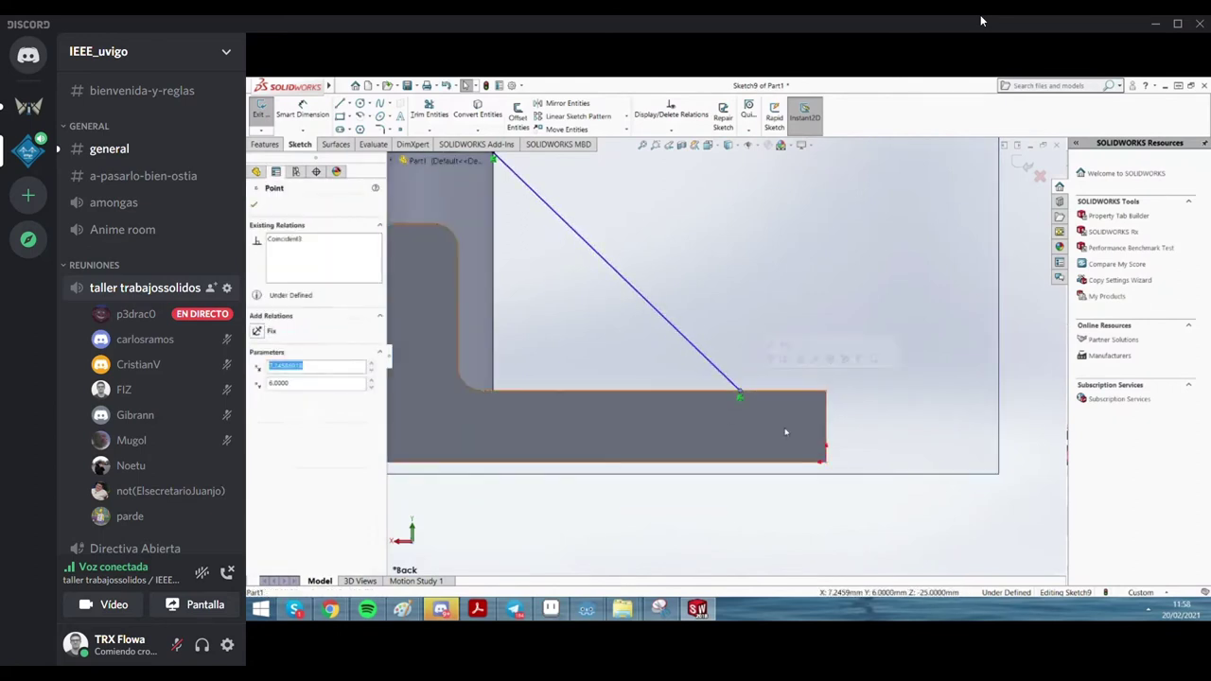
Pick the endpoint of the sketched line in the Part2 profile
click(740, 395)
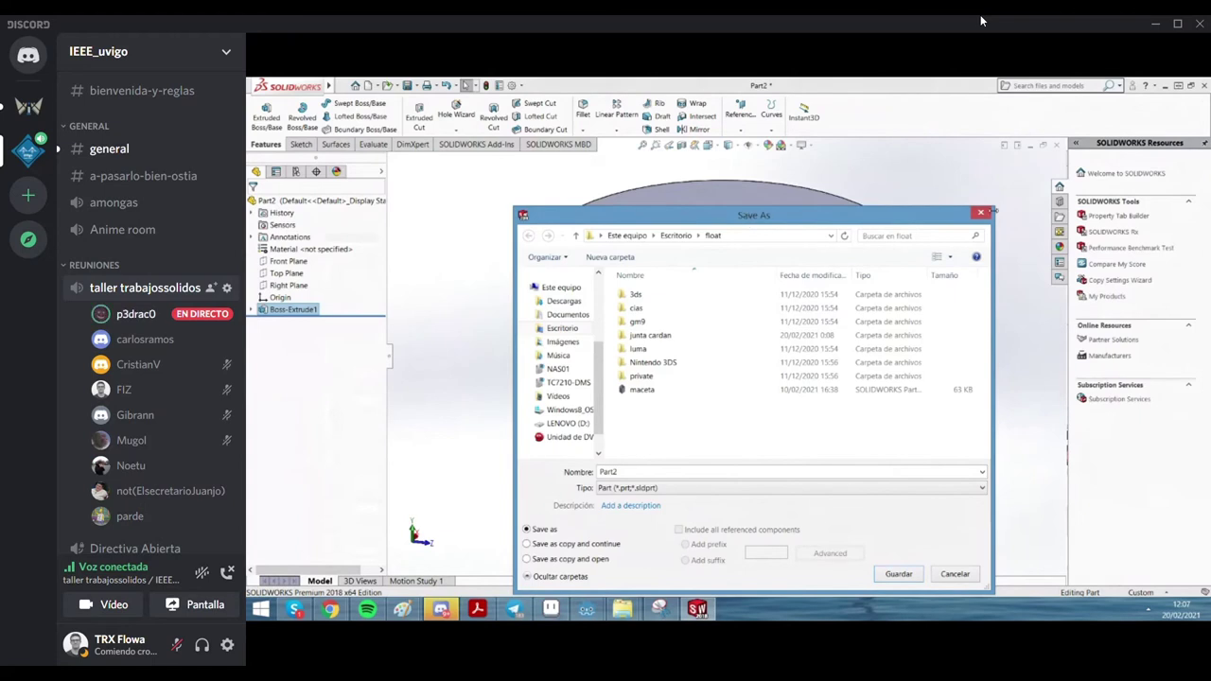
Cancel the Save As for Part2
click(982, 212)
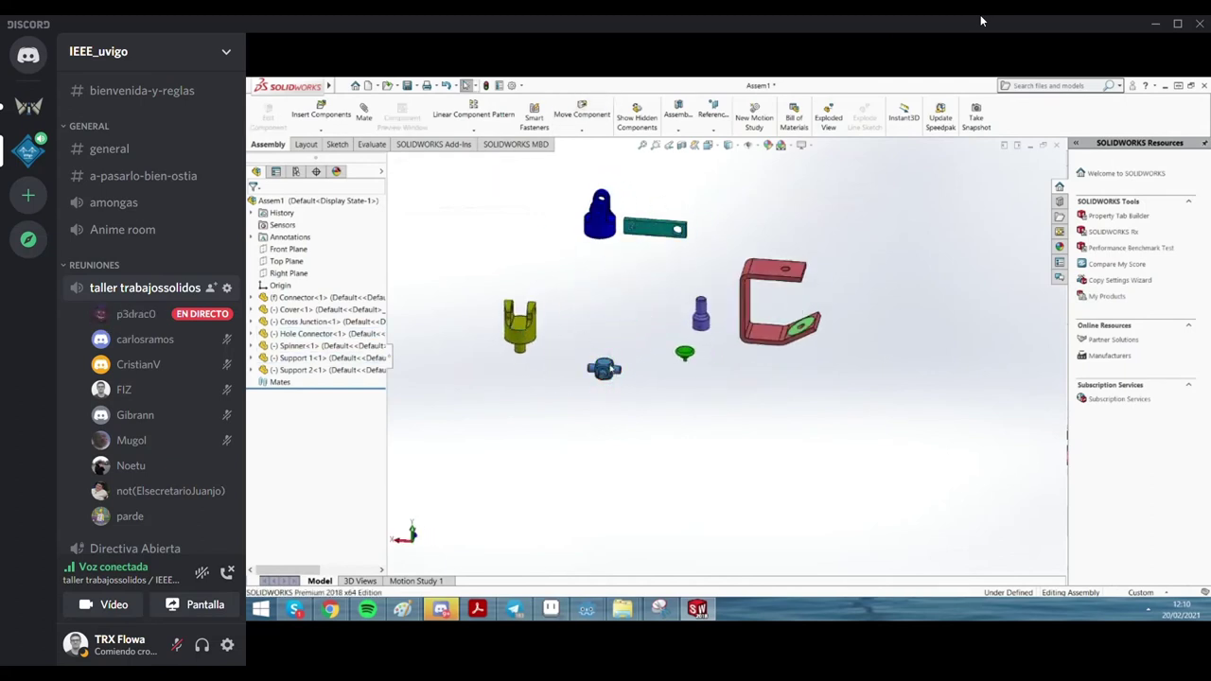
Move the spinner lower, then find that the connector cannot be dragged because it is fixed
drag(685, 354, 653, 413)
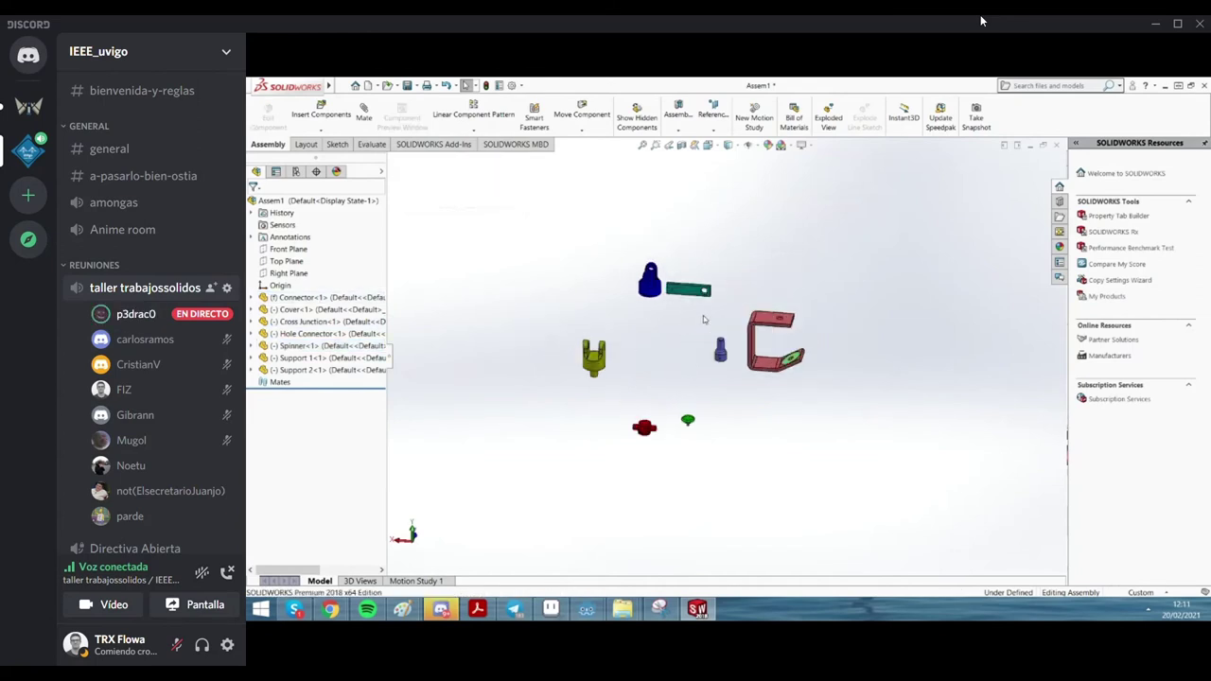
scroll(689, 363, down, 5)
click(752, 346)
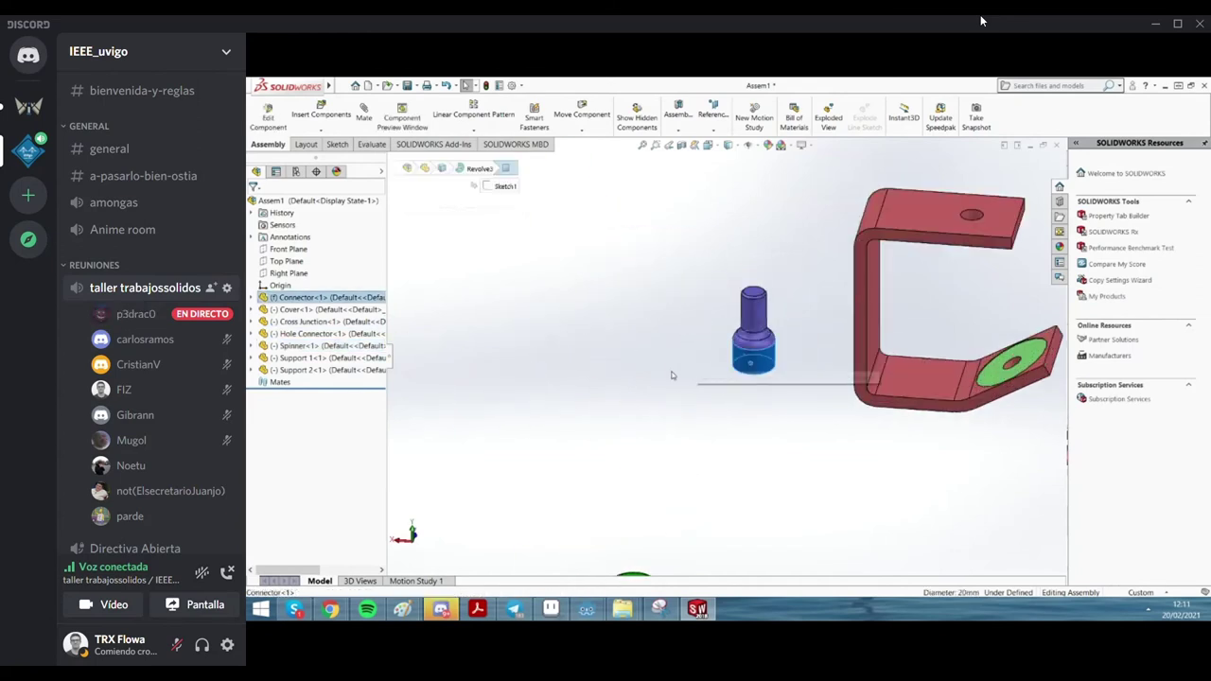
click(668, 462)
scroll(672, 468, up, 5)
scroll(745, 325, down, 3)
scroll(745, 326, up, 3)
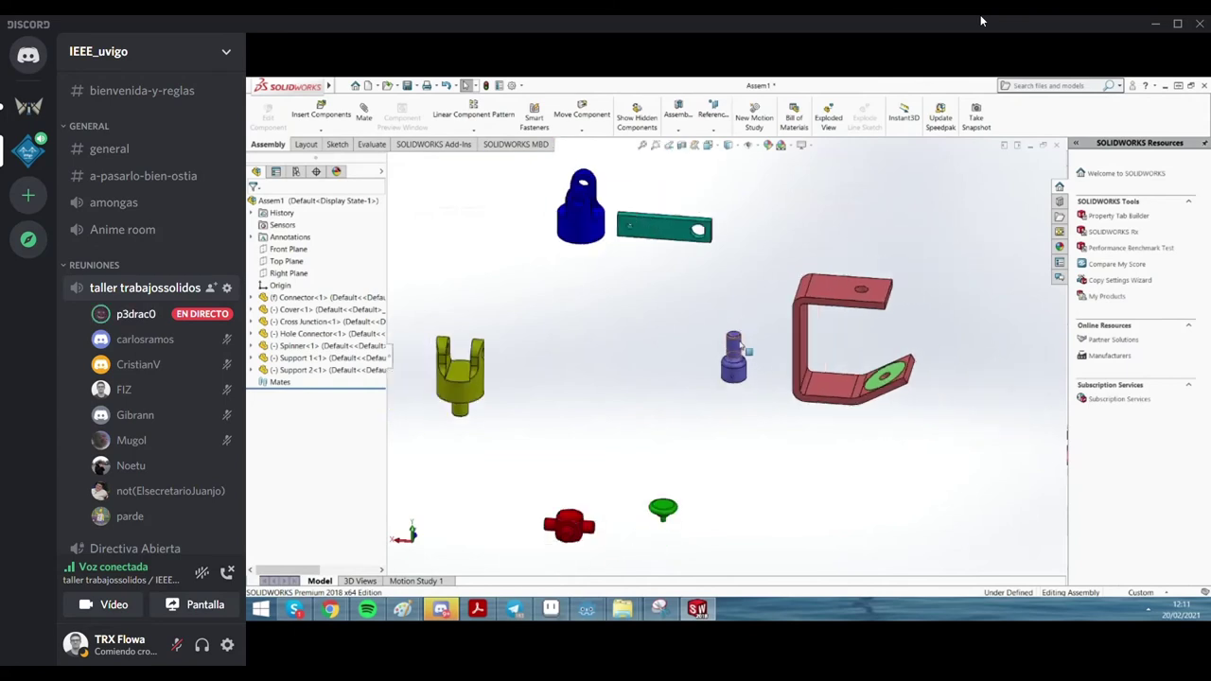
Reselect the connector component in the assembly
click(733, 371)
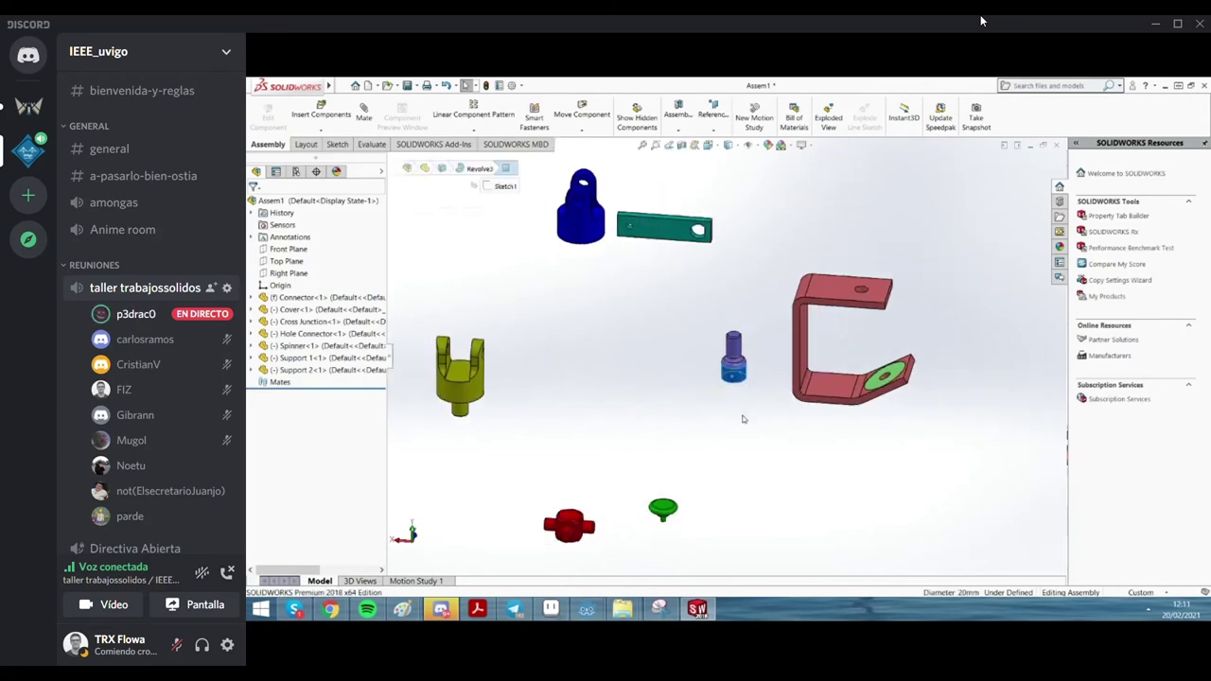
click(736, 377)
key(Escape)
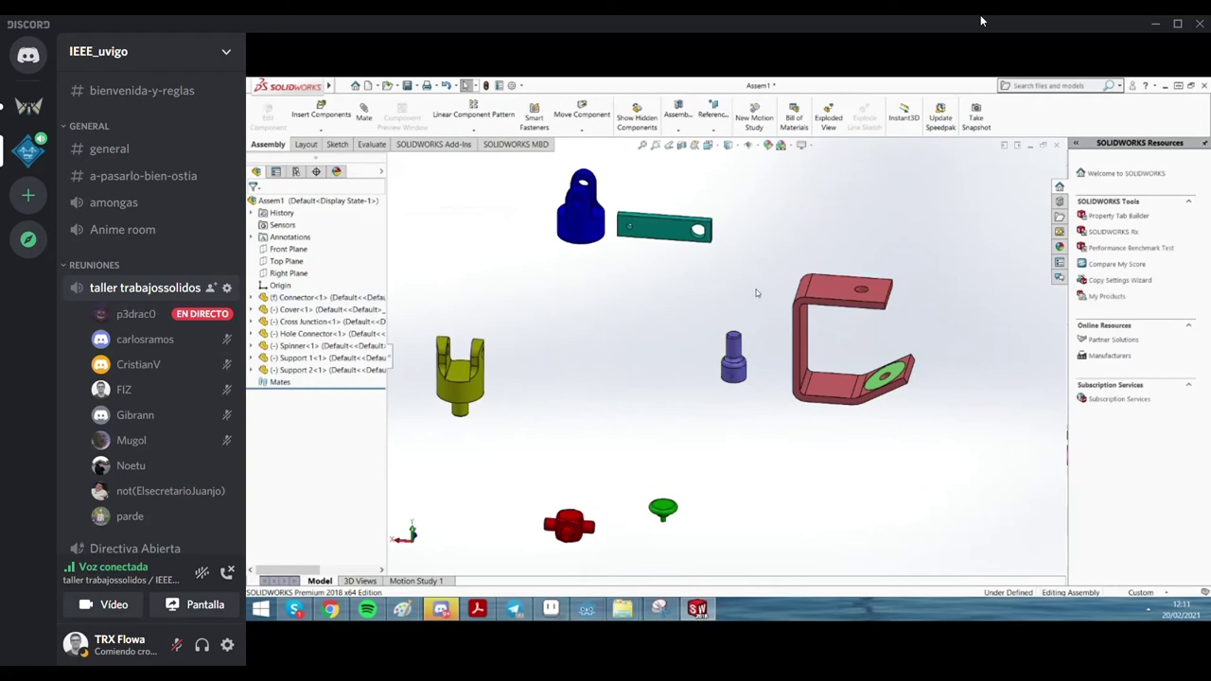
scroll(730, 375, down, 2)
scroll(730, 375, down, 2)
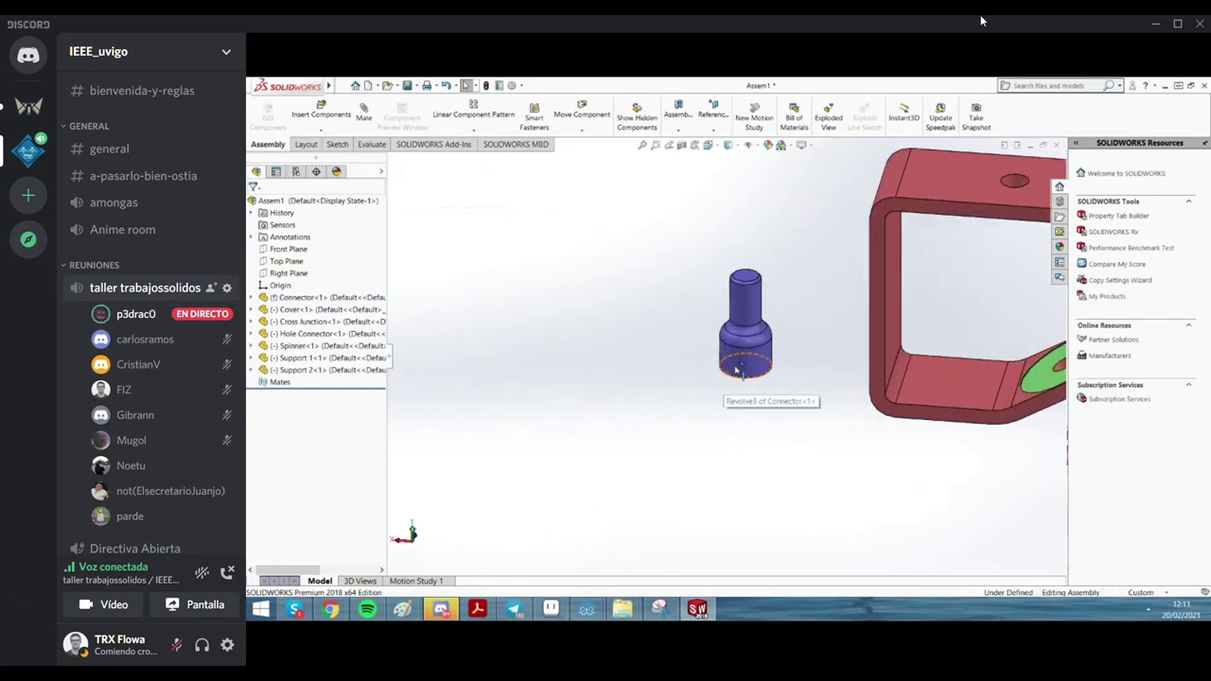
scroll(747, 369, up, 4)
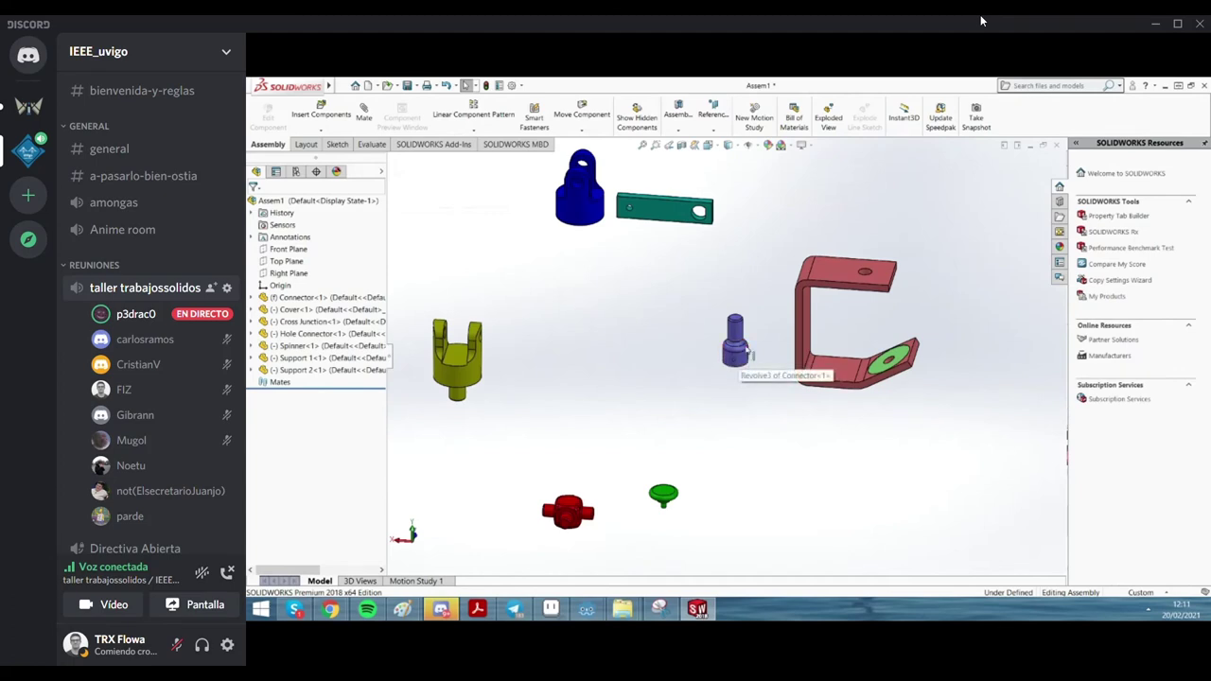
click(741, 333)
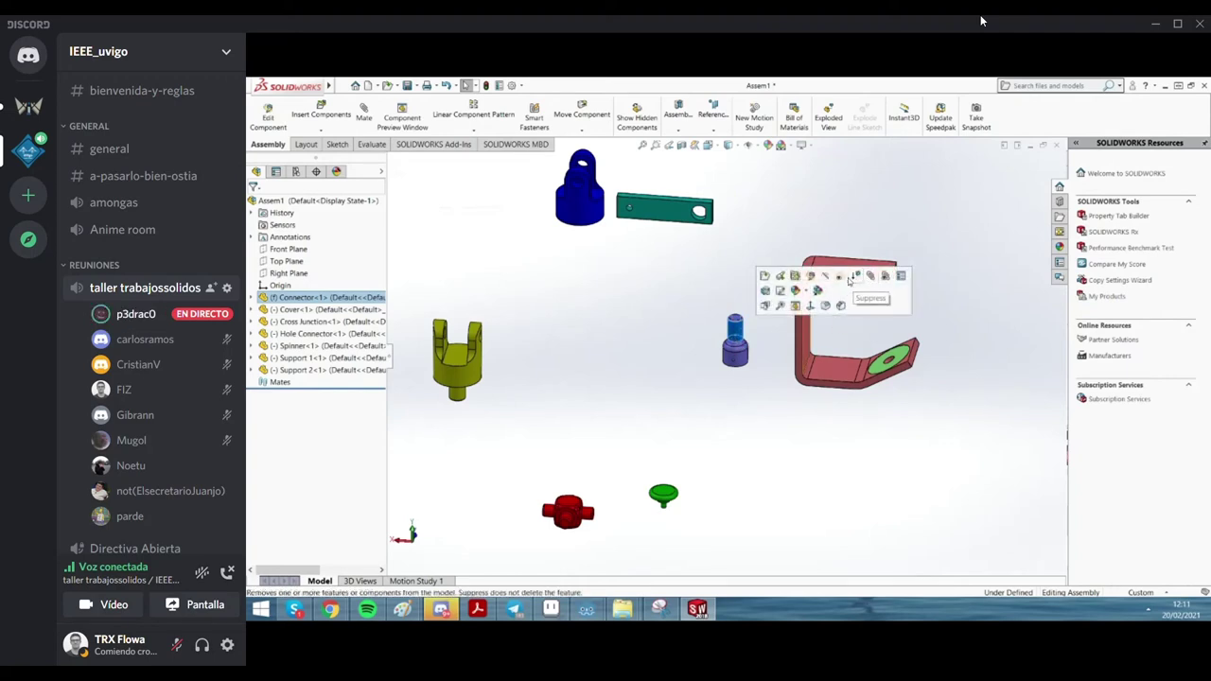
Set the connector to Float and drag it left, away from the bracket
right_click(736, 353)
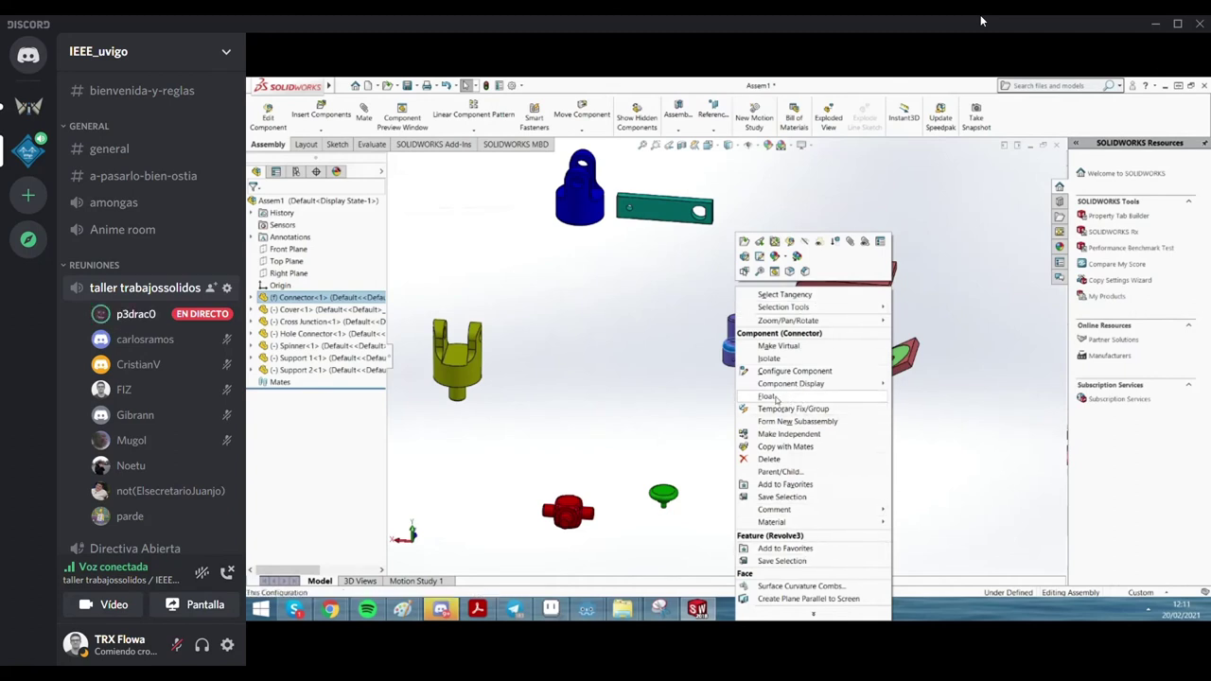
click(776, 397)
drag(742, 365, 611, 363)
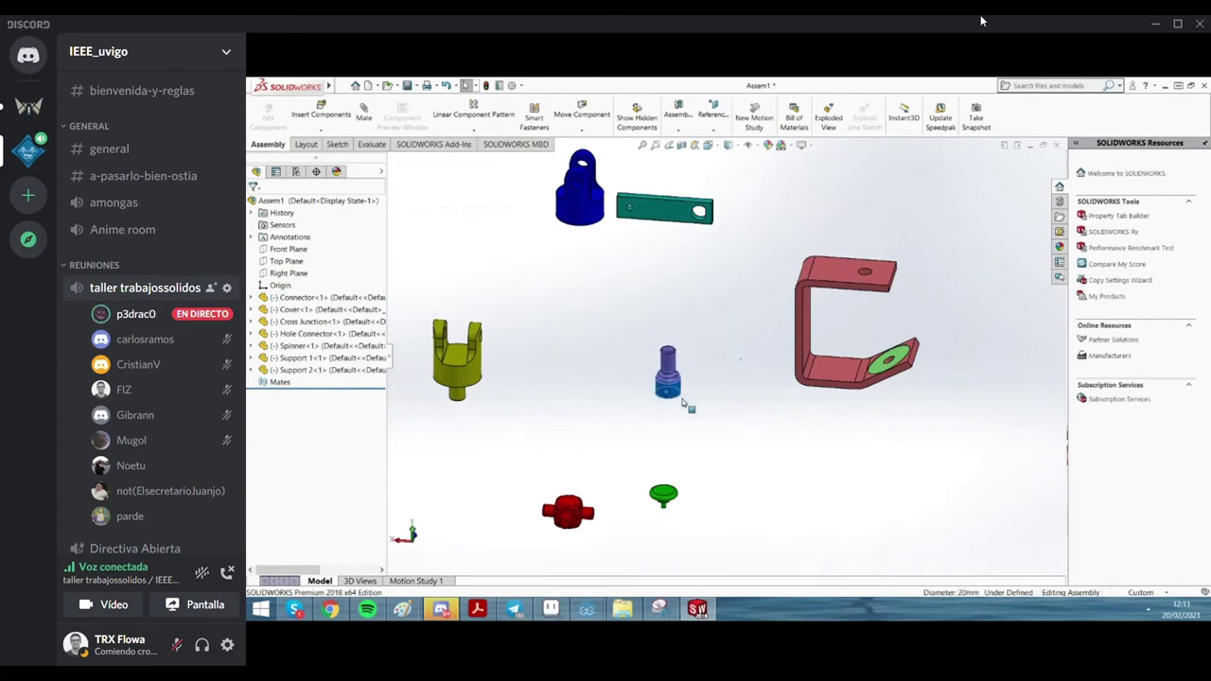
mouse_move(639, 372)
middle_down()
mouse_move(735, 360)
mouse_move(640, 338)
middle_up()
middle_drag(722, 432, 750, 404)
scroll(750, 403, up, 3)
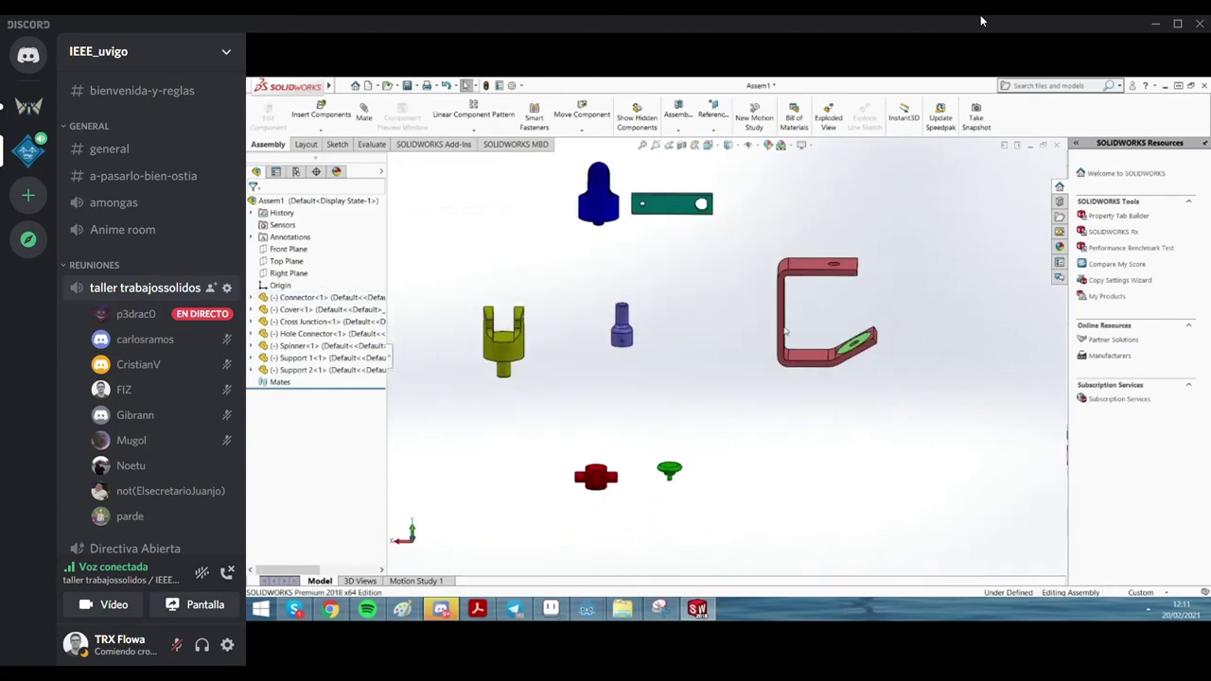
middle_drag(784, 294, 720, 265)
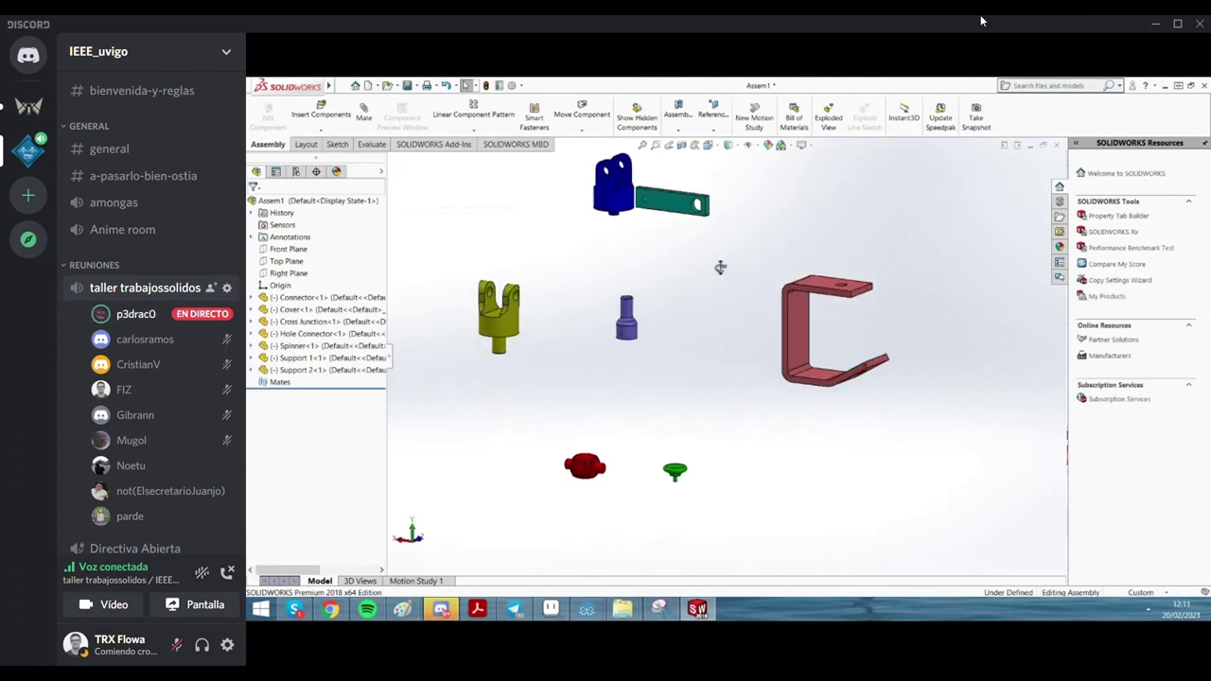
Fix the red Cover bracket in place
click(770, 336)
right_drag(770, 336, 757, 312)
middle_drag(757, 313, 774, 301)
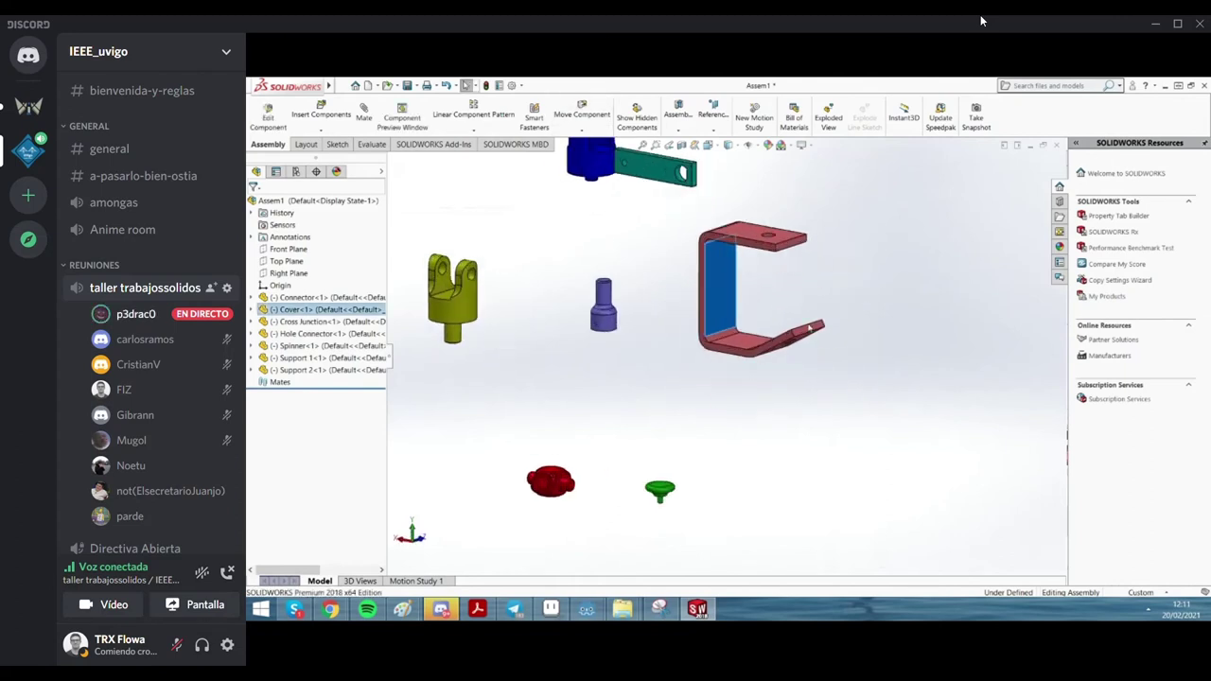
click(744, 295)
click(920, 386)
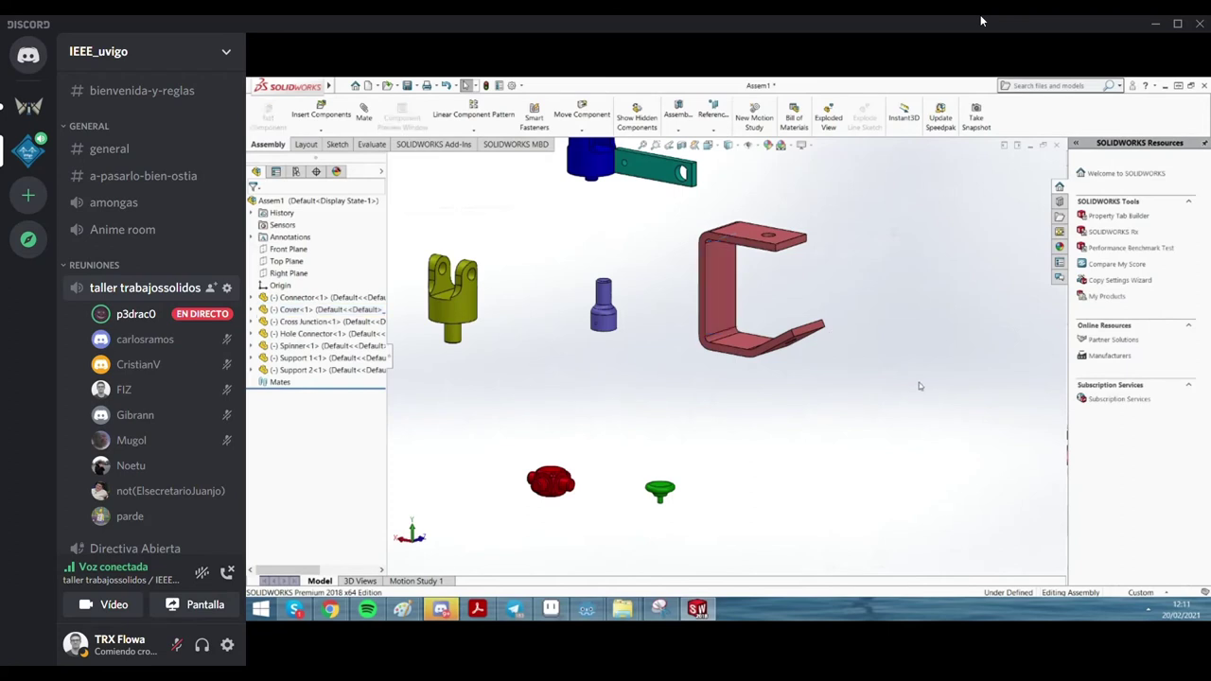
right_click(727, 276)
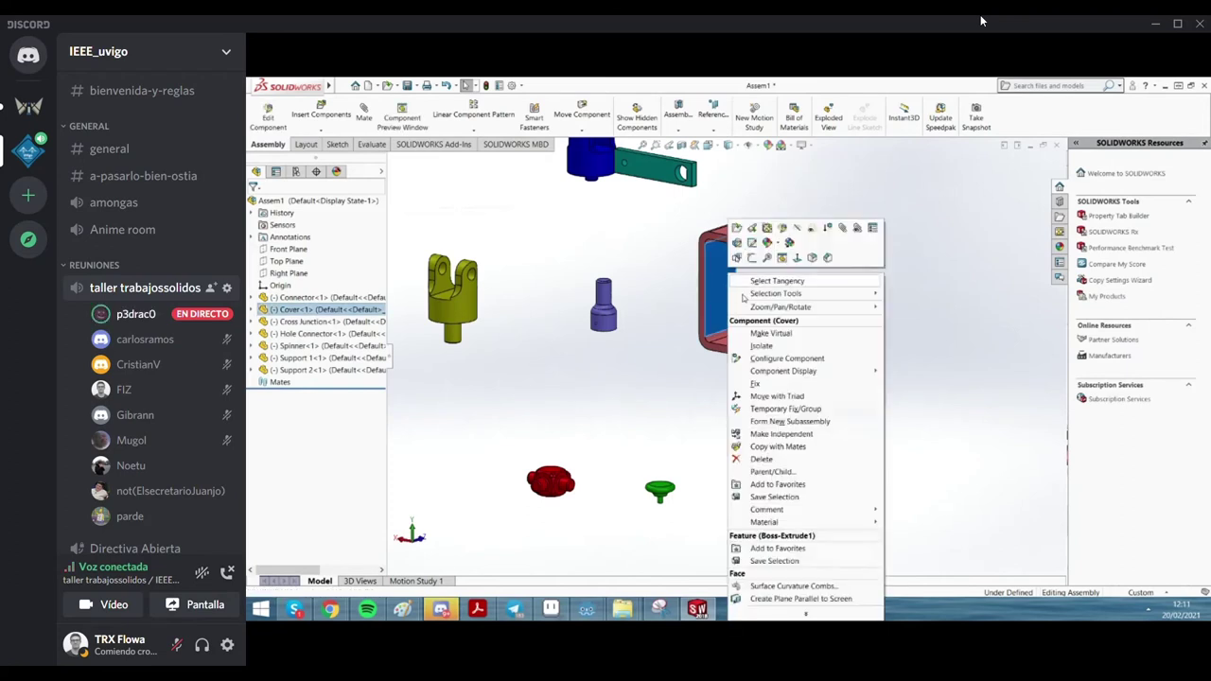
click(763, 384)
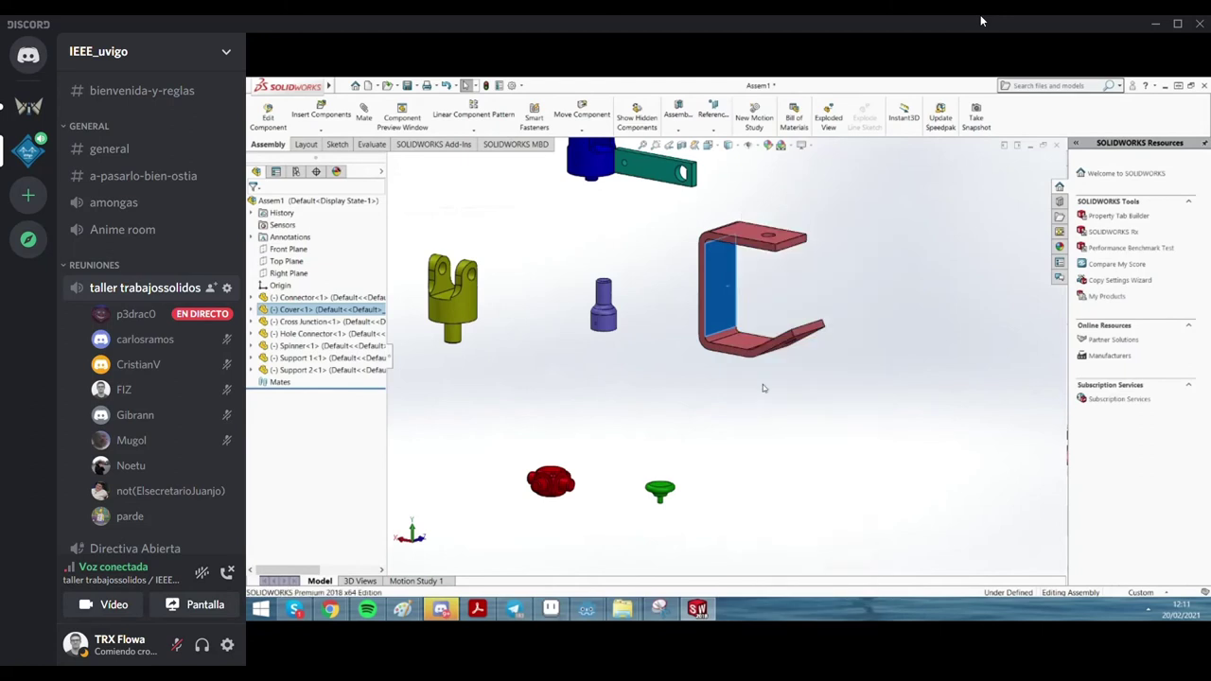
Confirm the Cover bracket stays fixed when you try dragging it
right_click(726, 292)
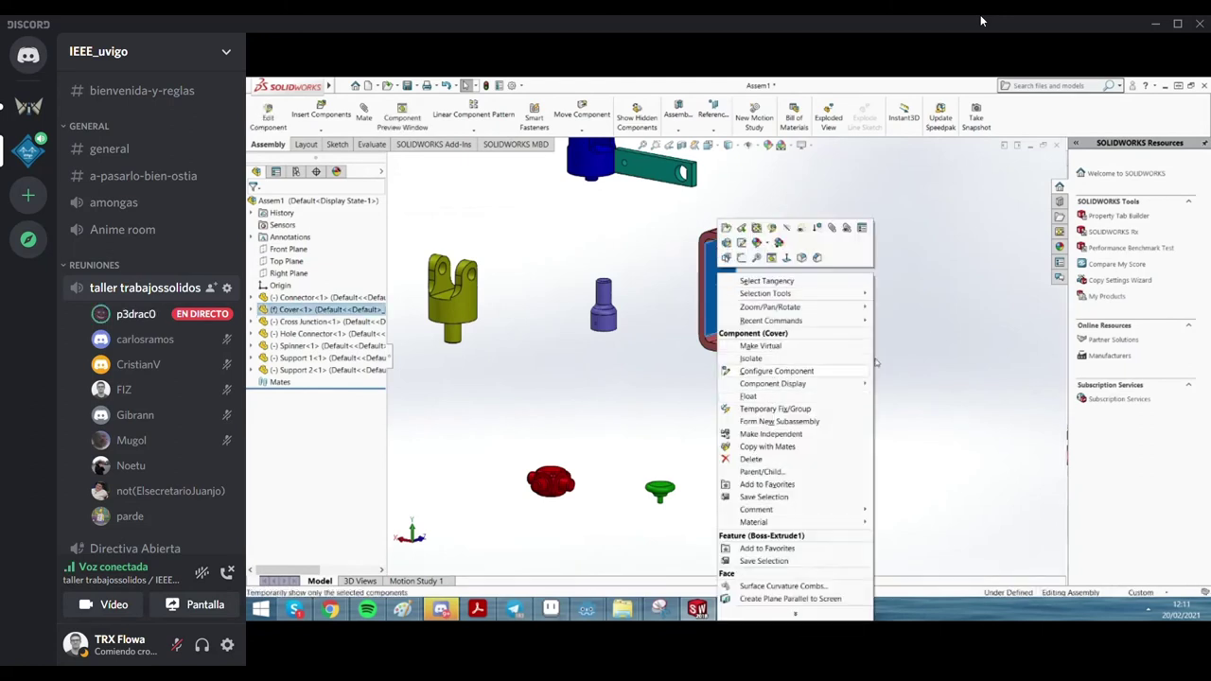
click(768, 396)
scroll(884, 336, up, 2)
scroll(726, 271, up, 2)
scroll(726, 271, down, 5)
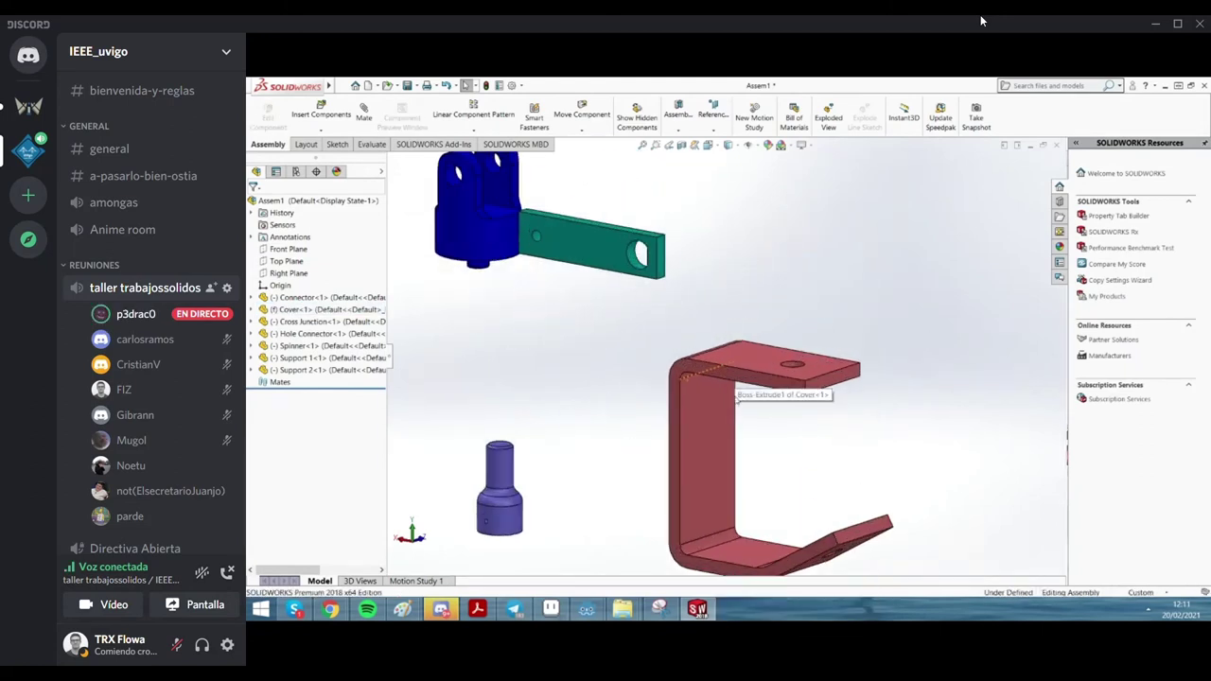
drag(705, 425, 530, 426)
click(530, 426)
scroll(684, 401, up, 3)
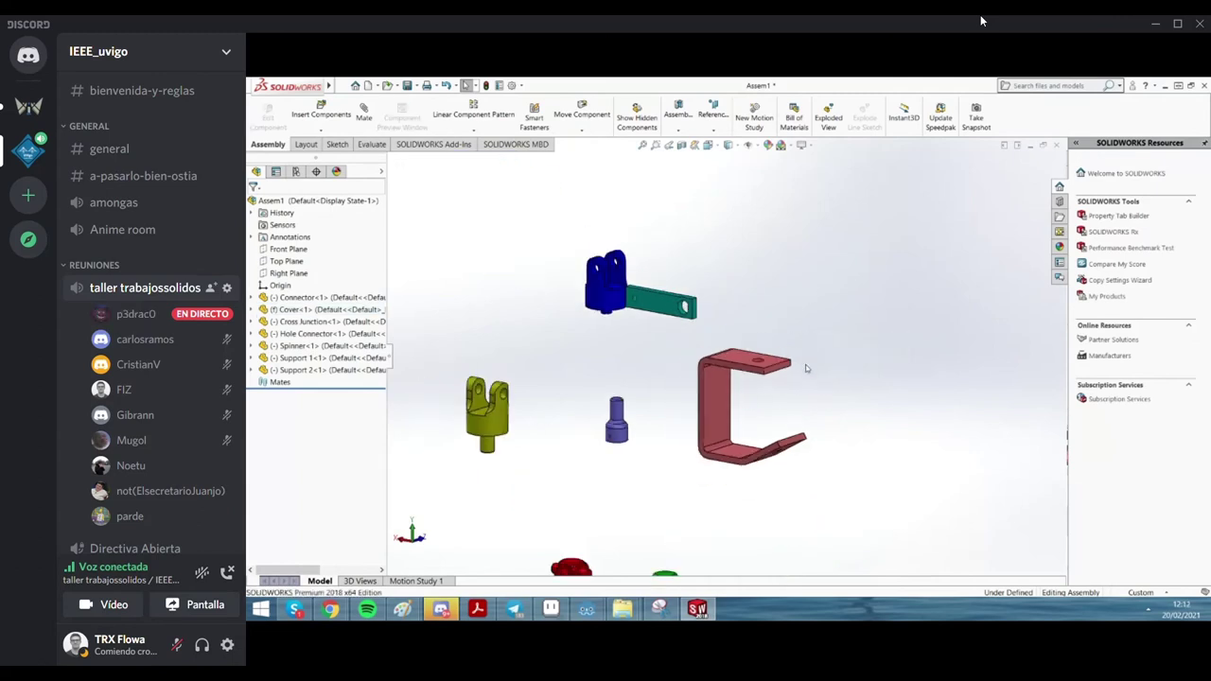
scroll(684, 401, down, 2)
scroll(685, 401, up, 1)
scroll(678, 426, up, 2)
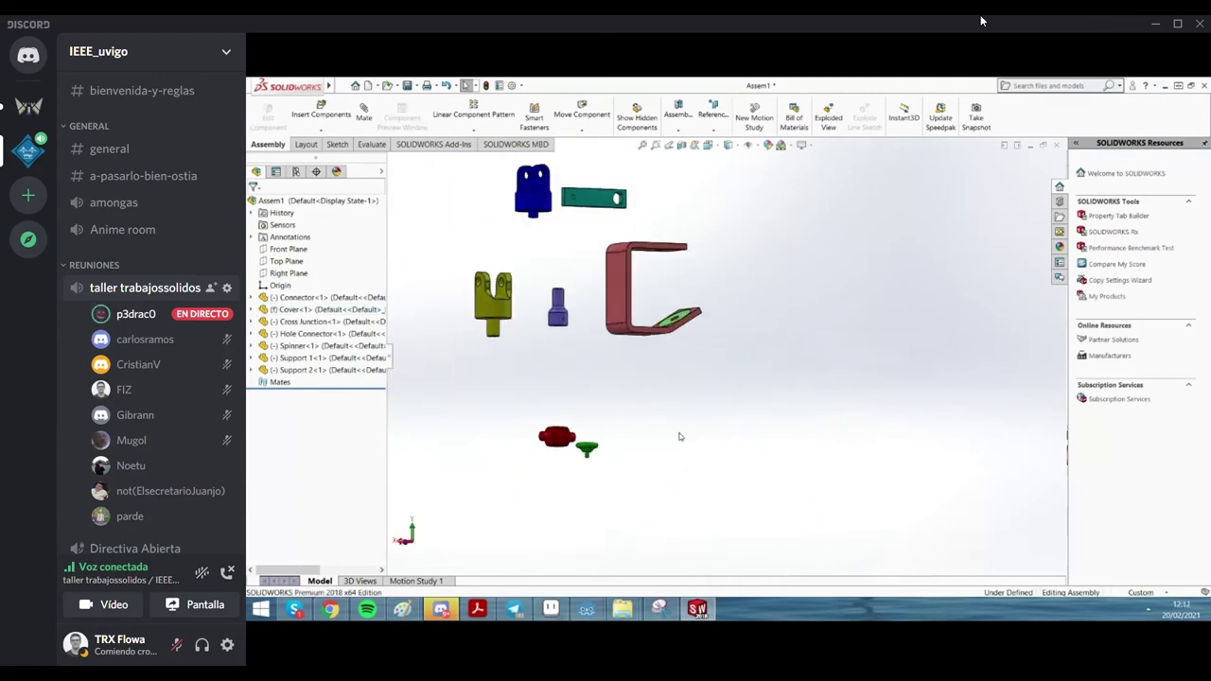
Move the Cross Junction up beside the bracket and the green Spinner next to it
drag(559, 437, 757, 222)
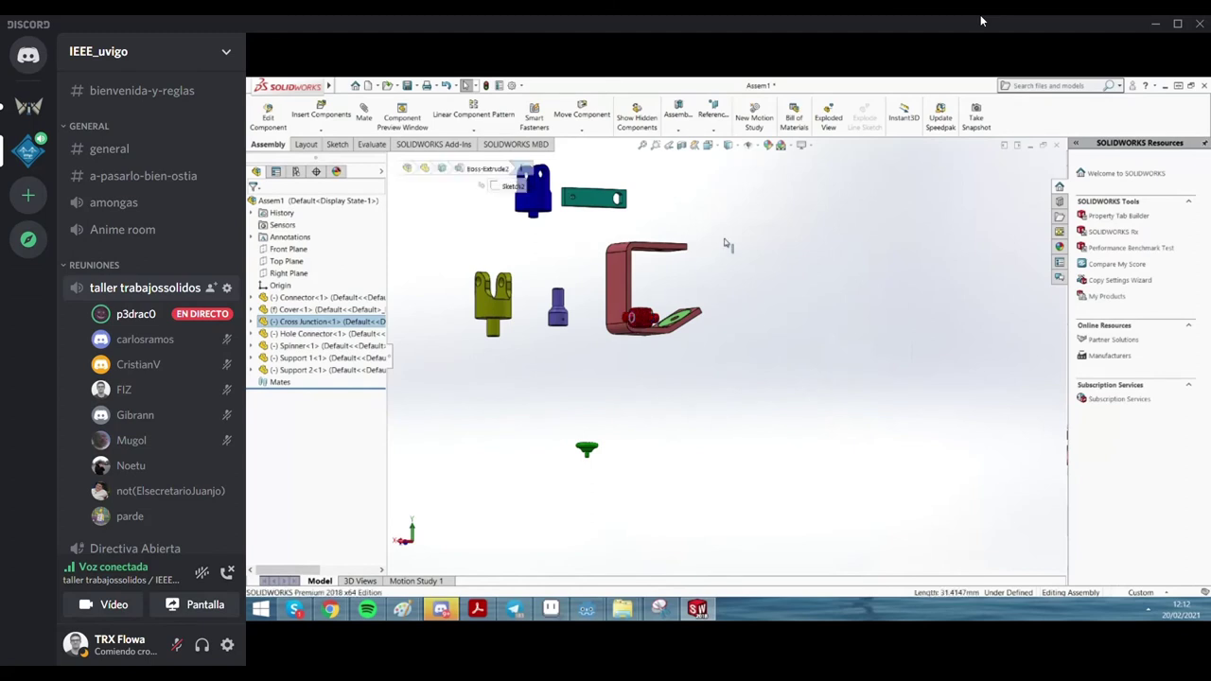
drag(598, 451, 769, 276)
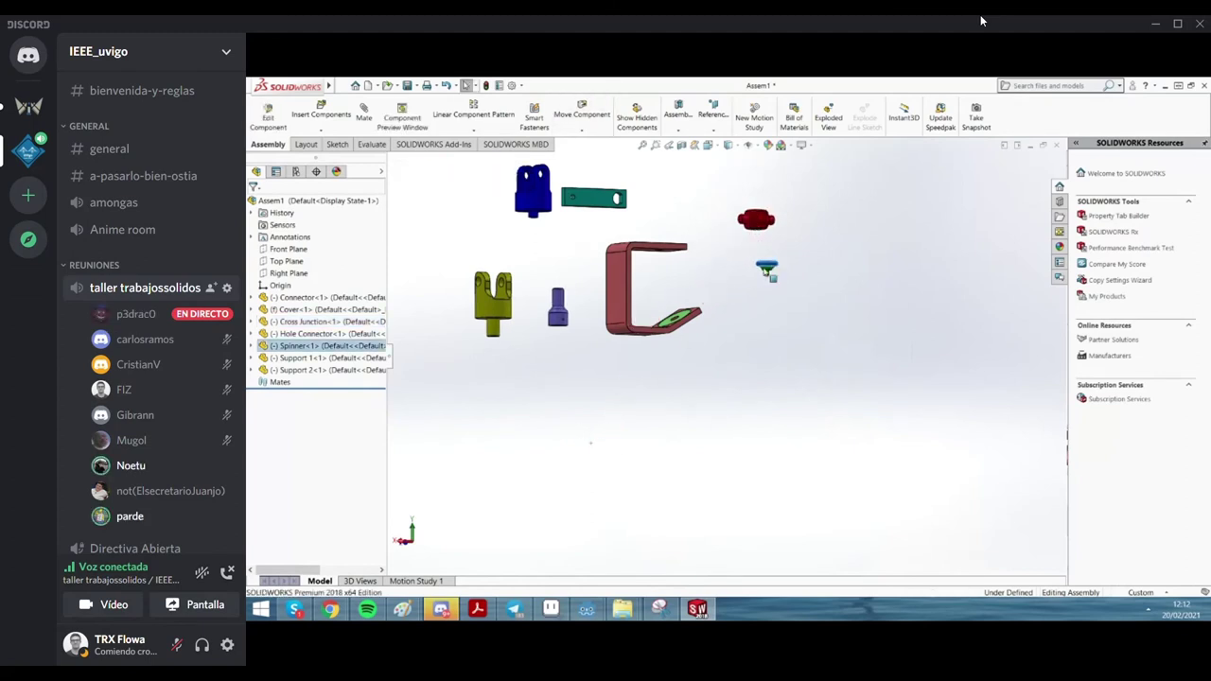
scroll(704, 201, down, 2)
scroll(693, 259, down, 2)
scroll(692, 259, up, 1)
scroll(683, 282, up, 1)
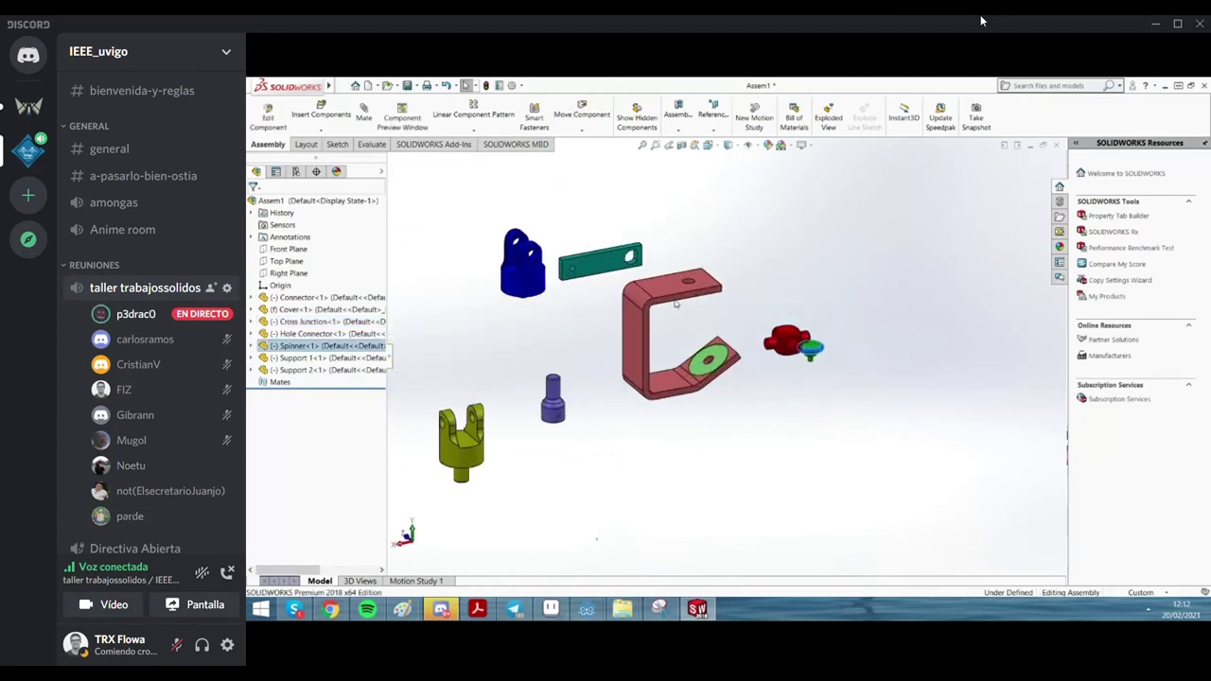
scroll(675, 302, up, 1)
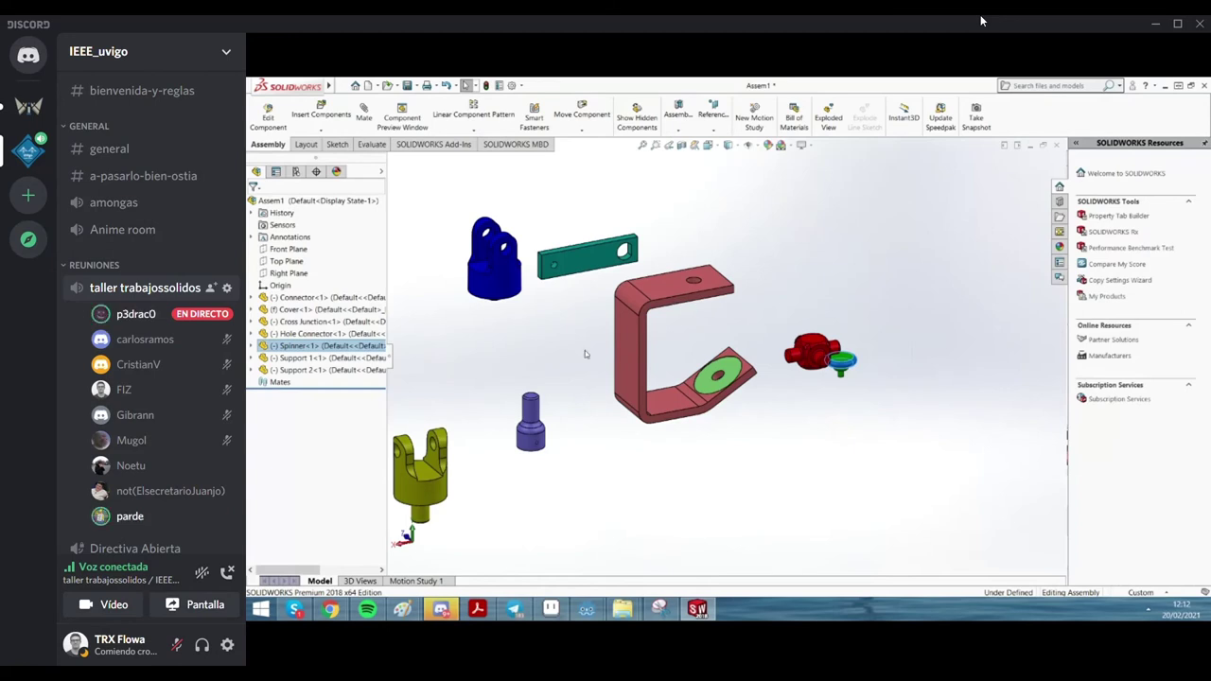
Shift the blue support to the upper right of the bracket
mouse_move(615, 334)
middle_down()
mouse_move(540, 238)
mouse_move(587, 252)
mouse_move(568, 293)
middle_up()
mouse_move(511, 283)
mouse_down()
mouse_move(839, 236)
mouse_move(793, 262)
mouse_up()
middle_drag(793, 262, 904, 304)
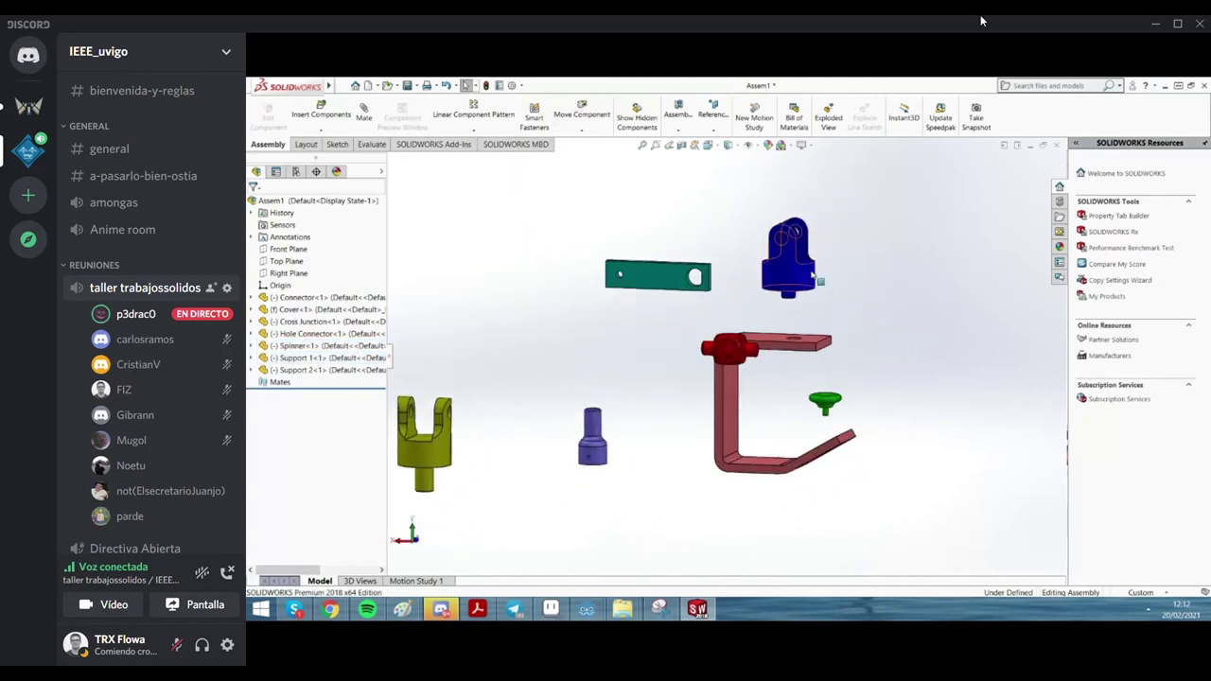
scroll(805, 275, down, 3)
drag(785, 284, 894, 293)
scroll(856, 467, up, 3)
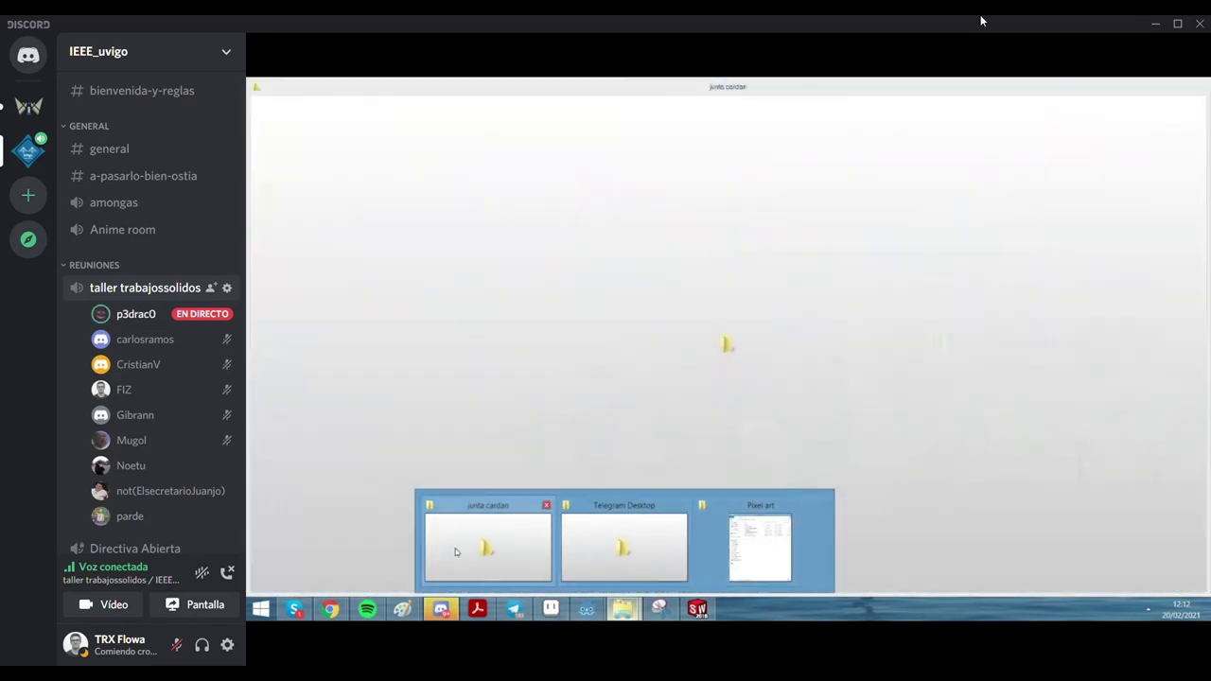
Play the Cardan Joint video from the junta cardan folder in a maximized player
click(488, 547)
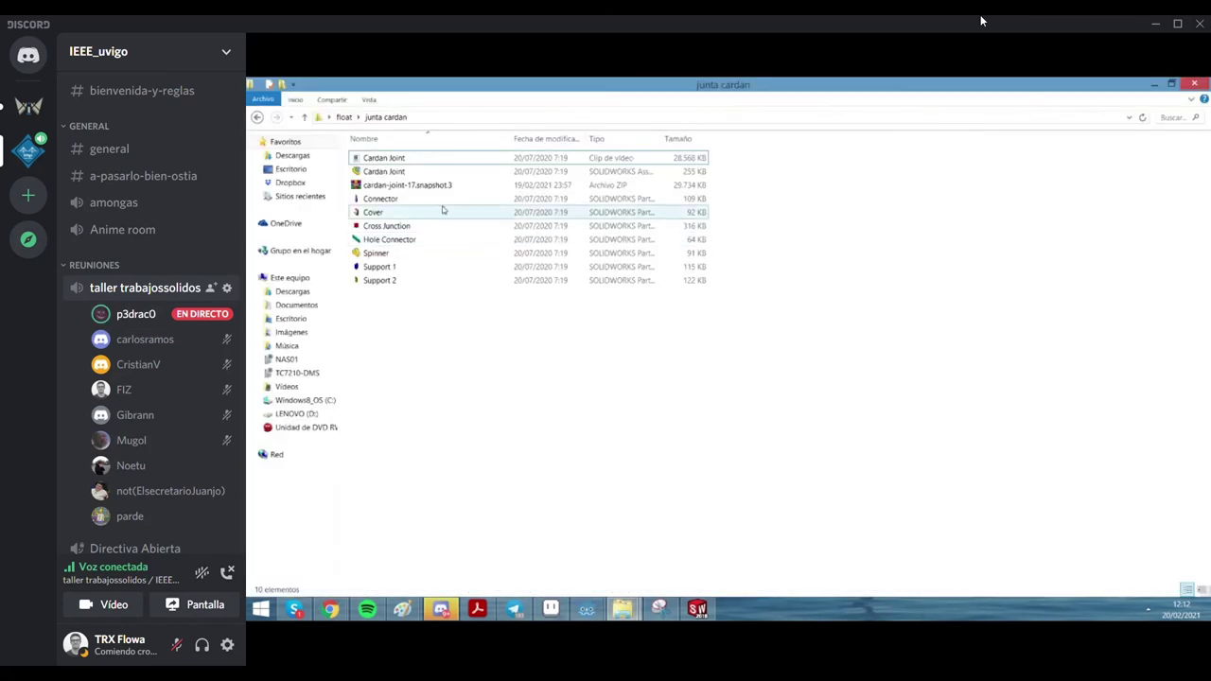
double_click(401, 160)
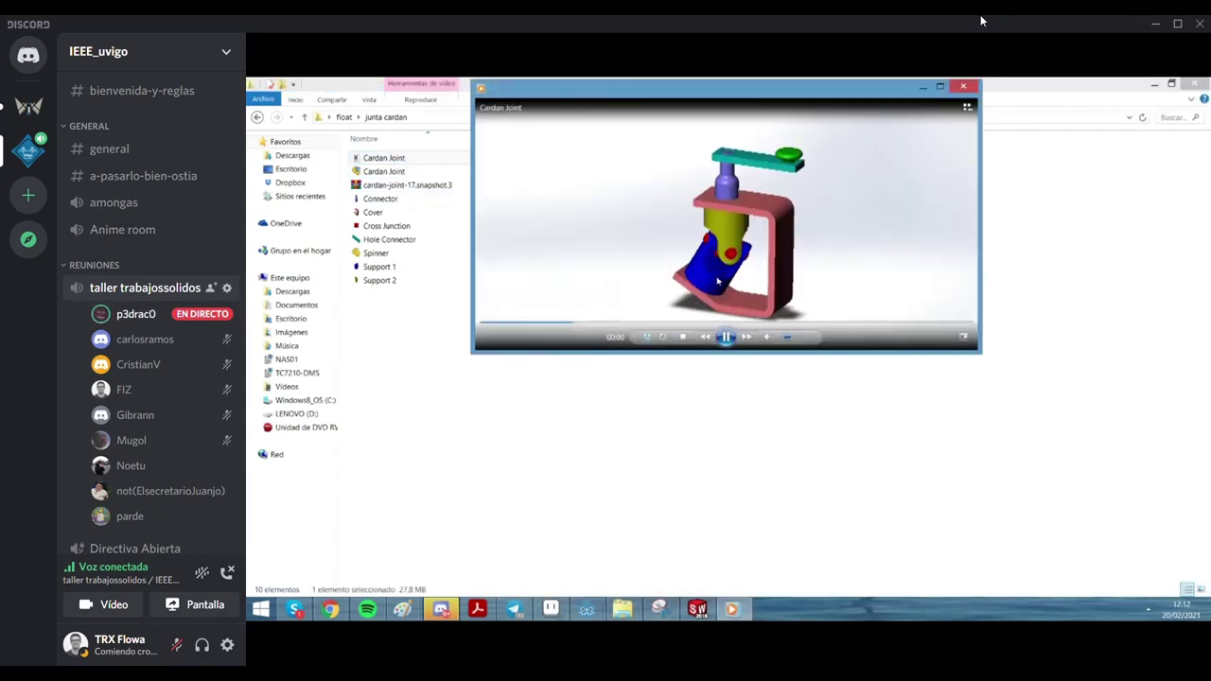
double_click(710, 83)
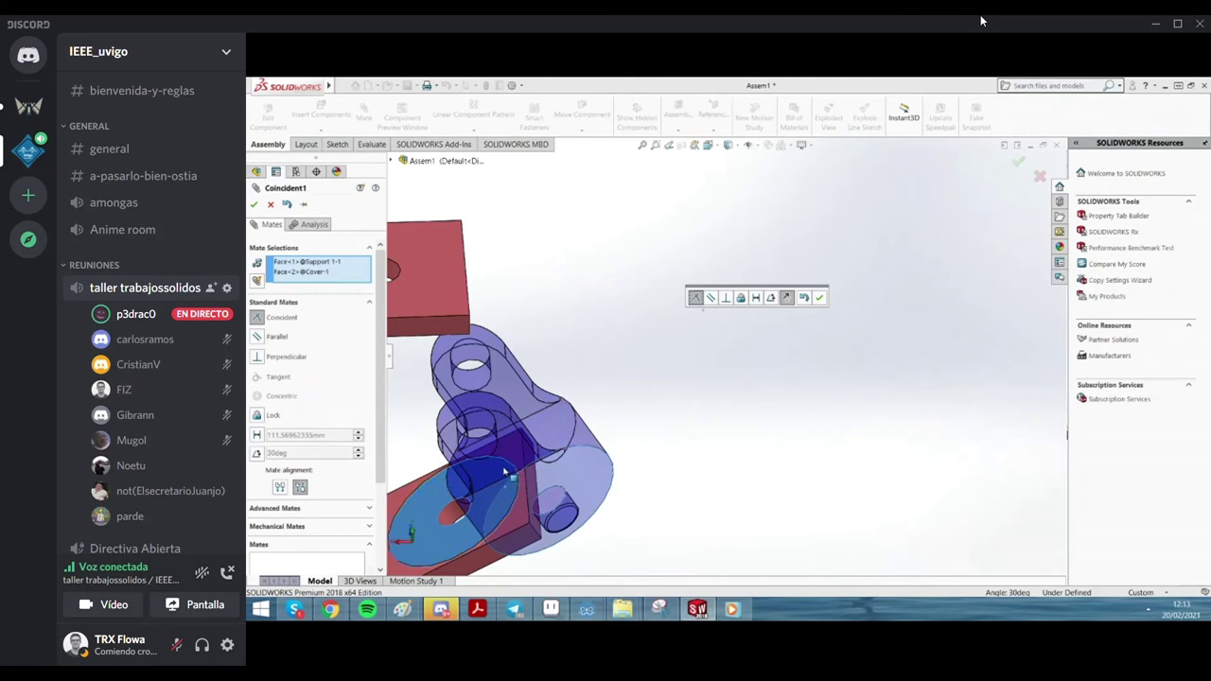
Accept the Coincident mate between the Support 1 and Cover faces and exit Mate
click(820, 297)
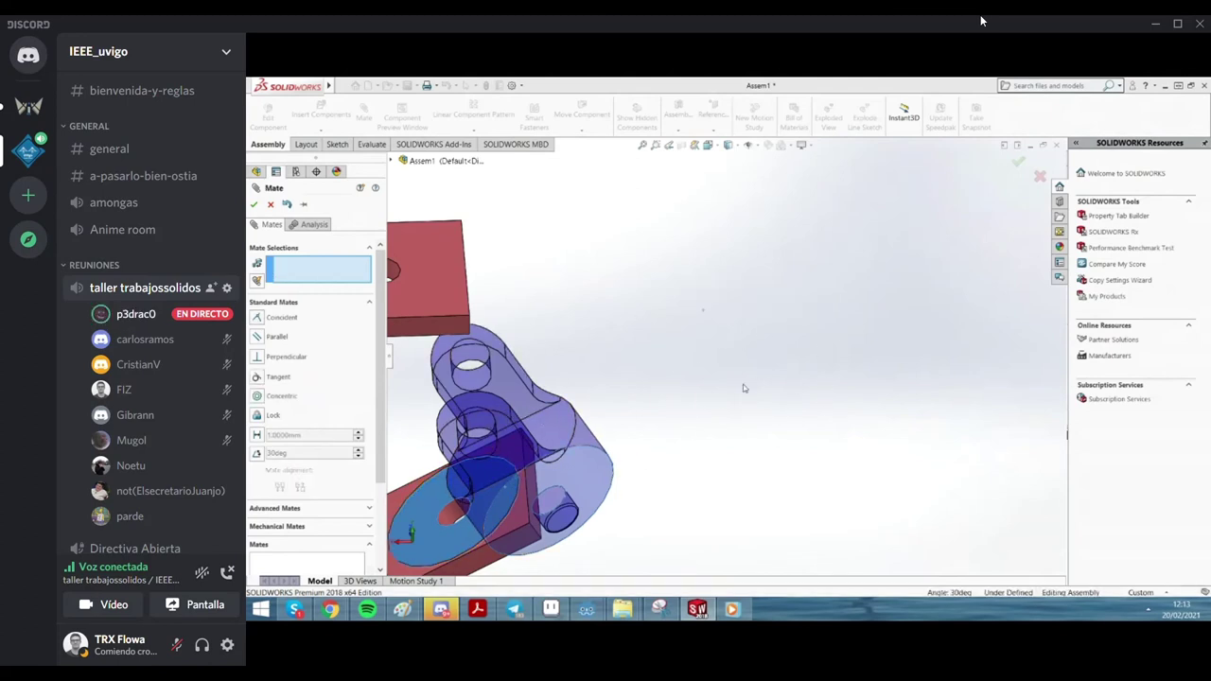
key(Escape)
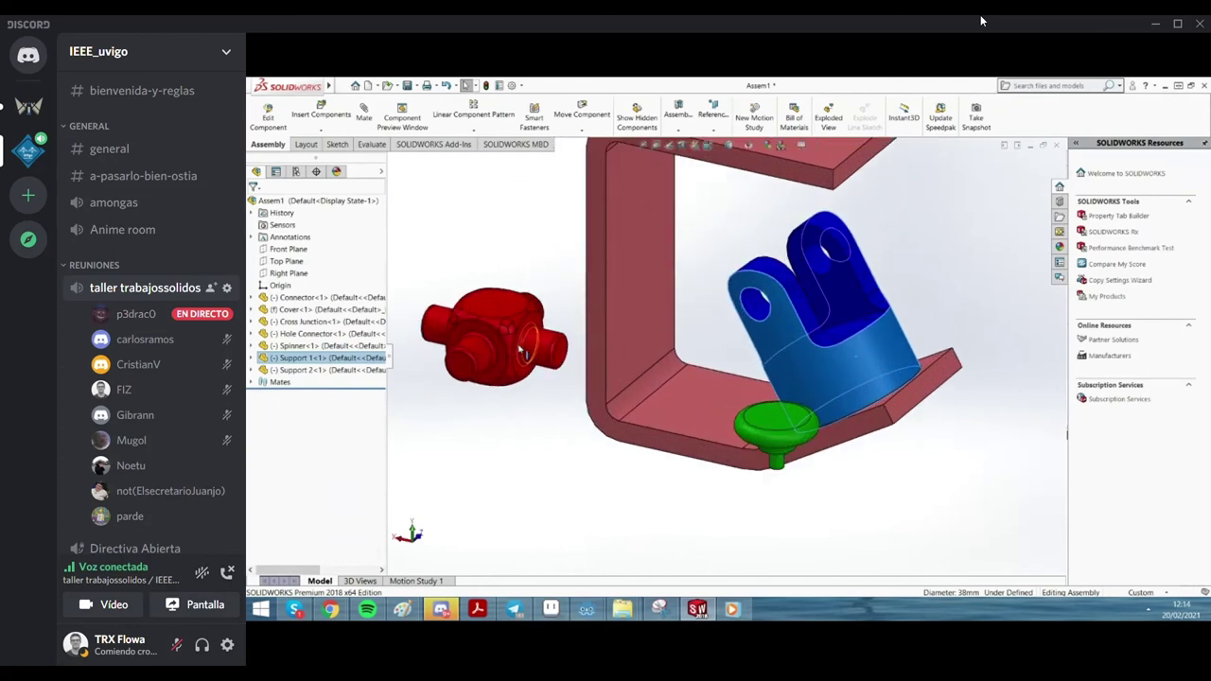
Place the red Cross Junction beside the blue support, then bring back the Cardan Joint video
mouse_move(872, 405)
middle_down()
mouse_move(822, 387)
mouse_move(769, 395)
middle_up()
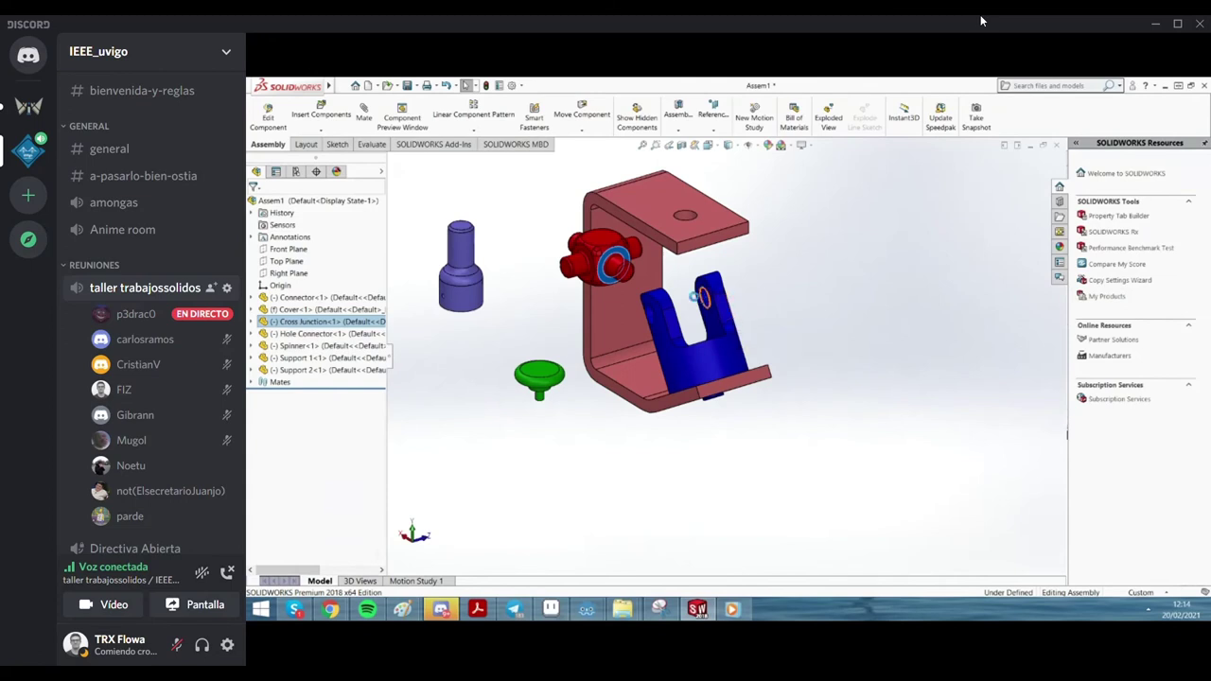
middle_drag(694, 294, 768, 274)
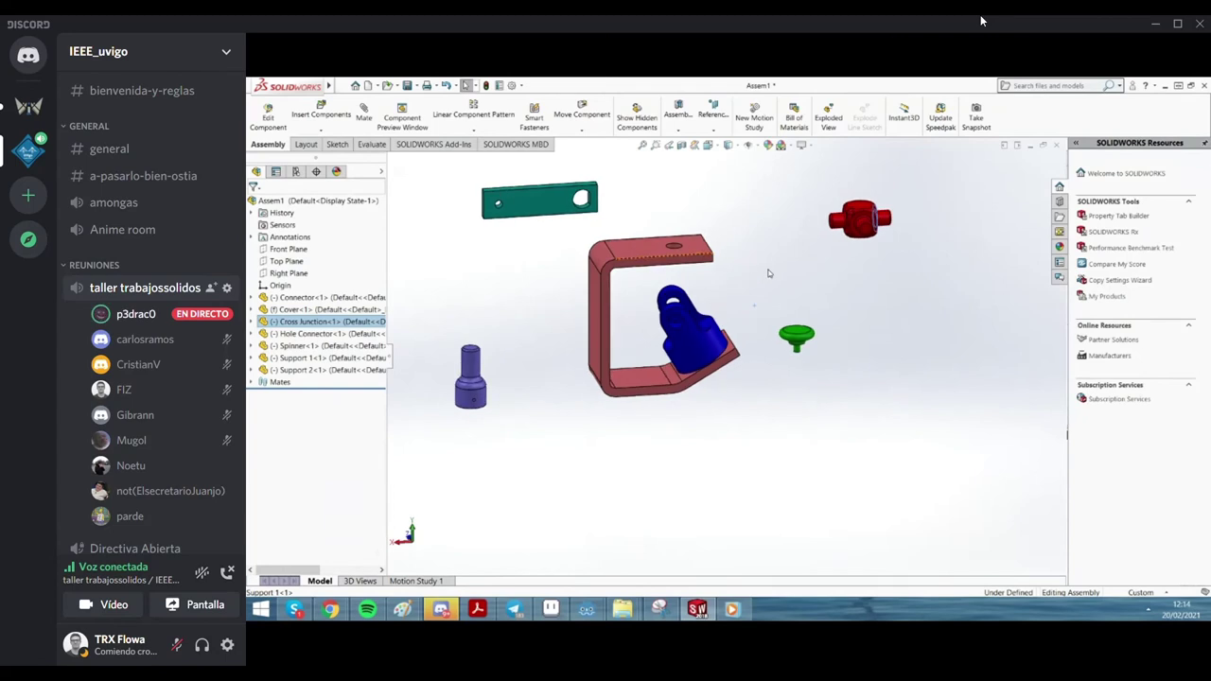
scroll(843, 233, down, 3)
mouse_move(865, 224)
mouse_down()
mouse_move(776, 248)
mouse_move(812, 248)
mouse_up()
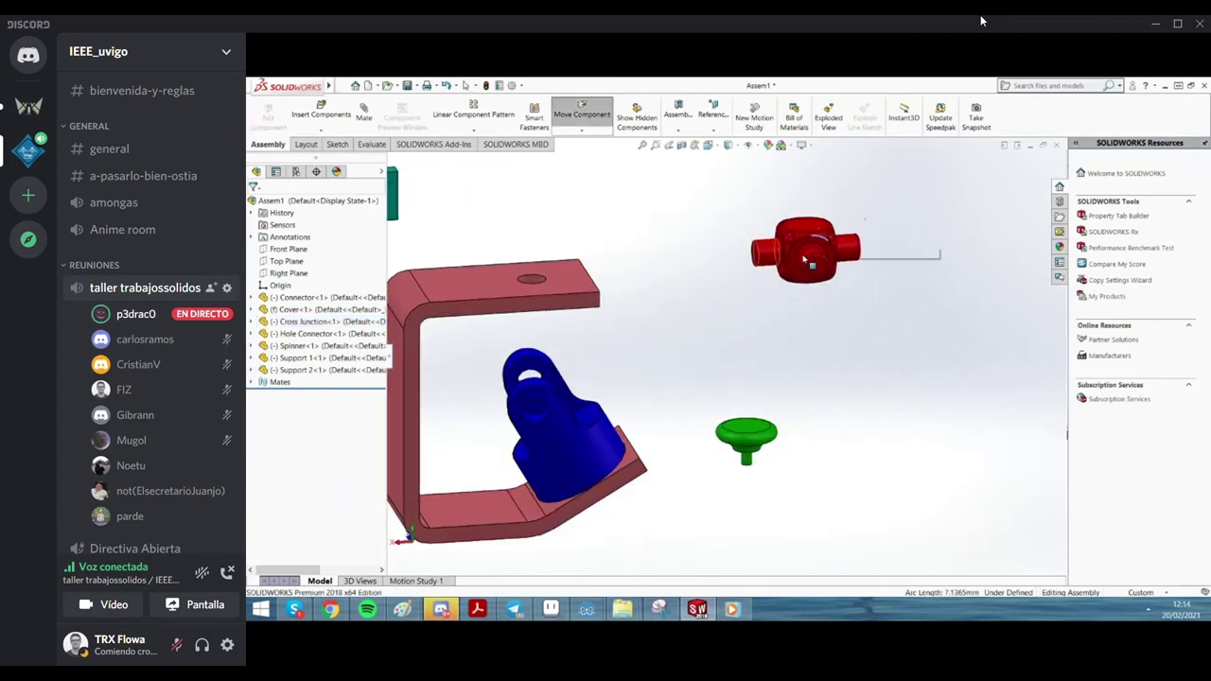
middle_drag(812, 248, 771, 297)
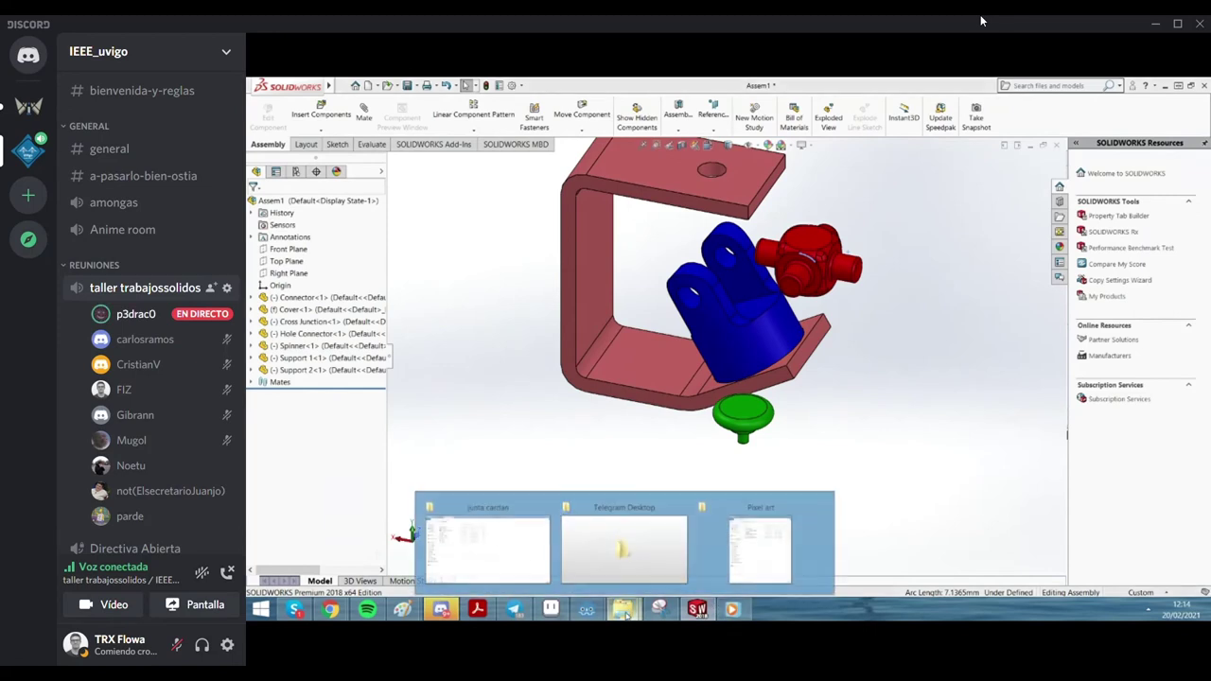
mouse_move(622, 609)
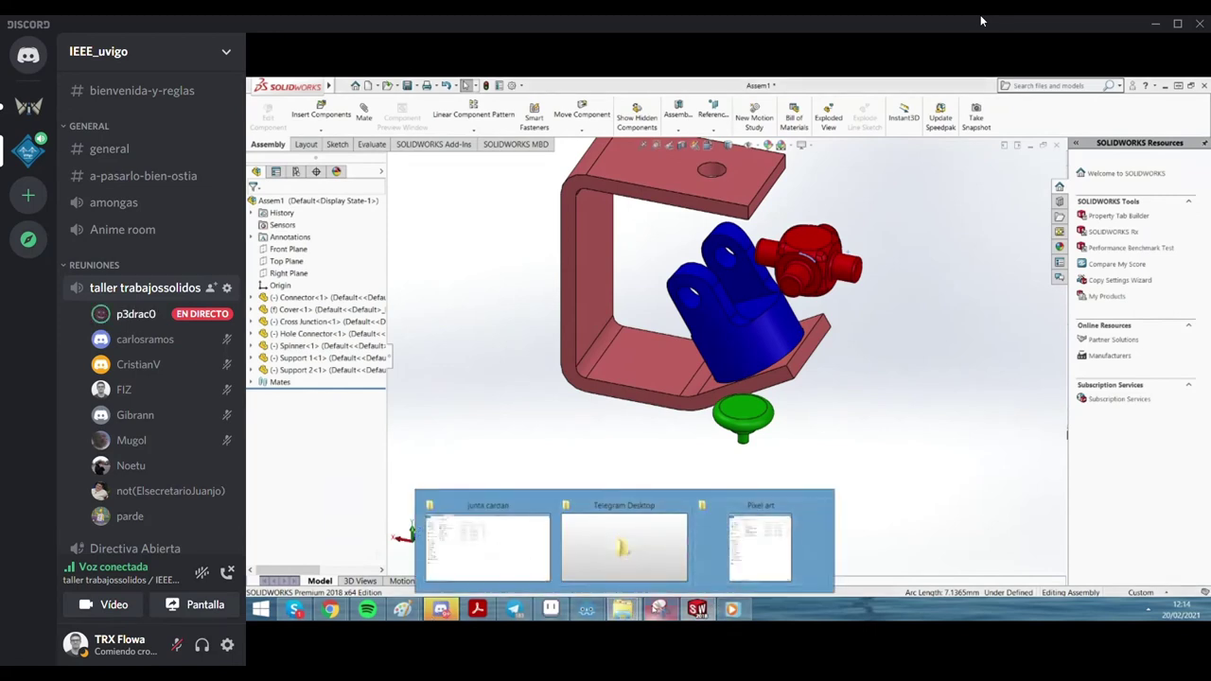
click(731, 609)
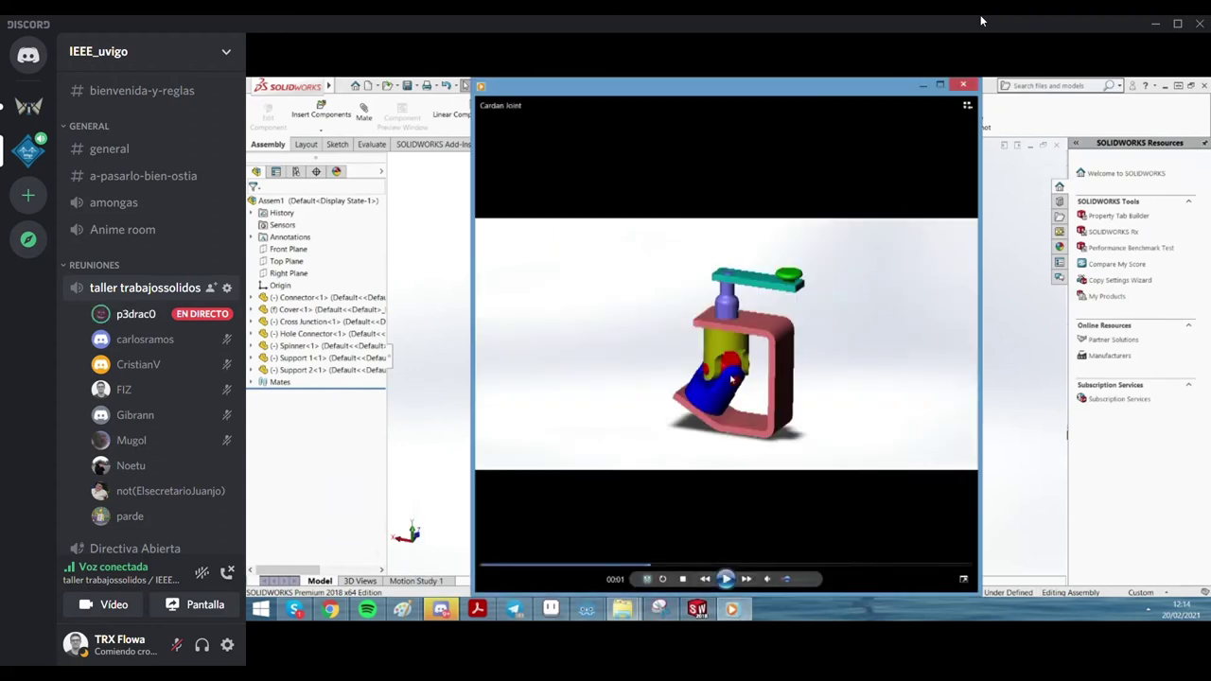
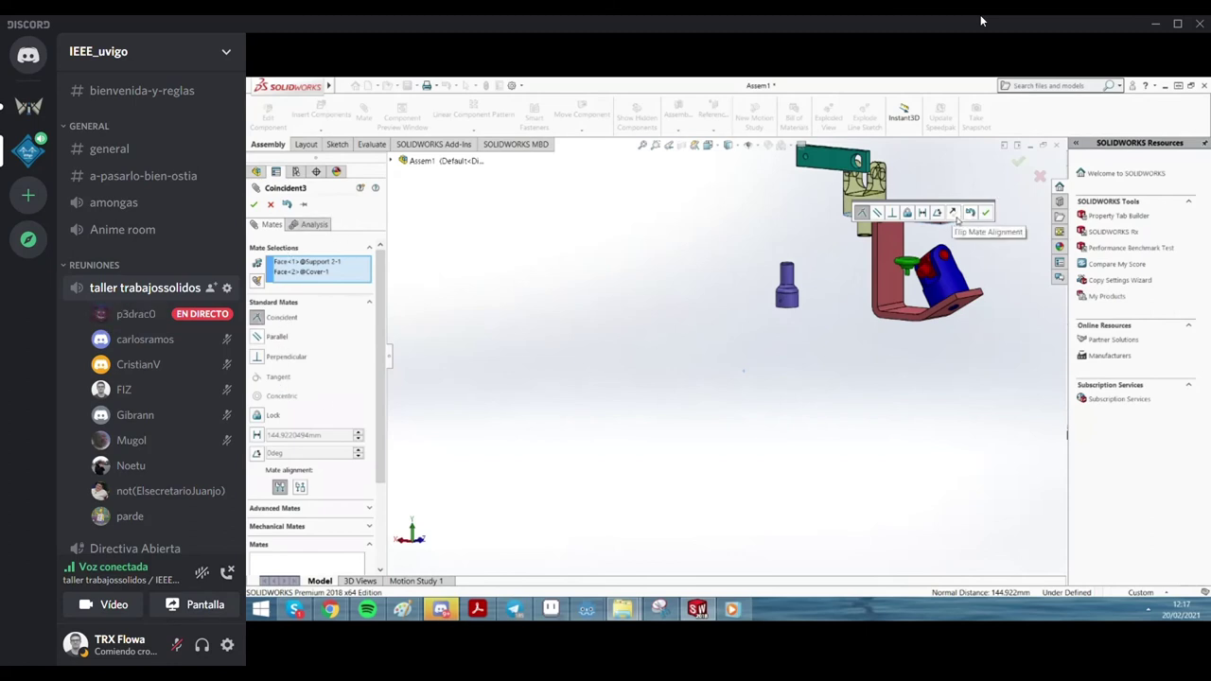
Flip the alignment of the Cover-to-Support 2 coincident mate and accept it
click(954, 214)
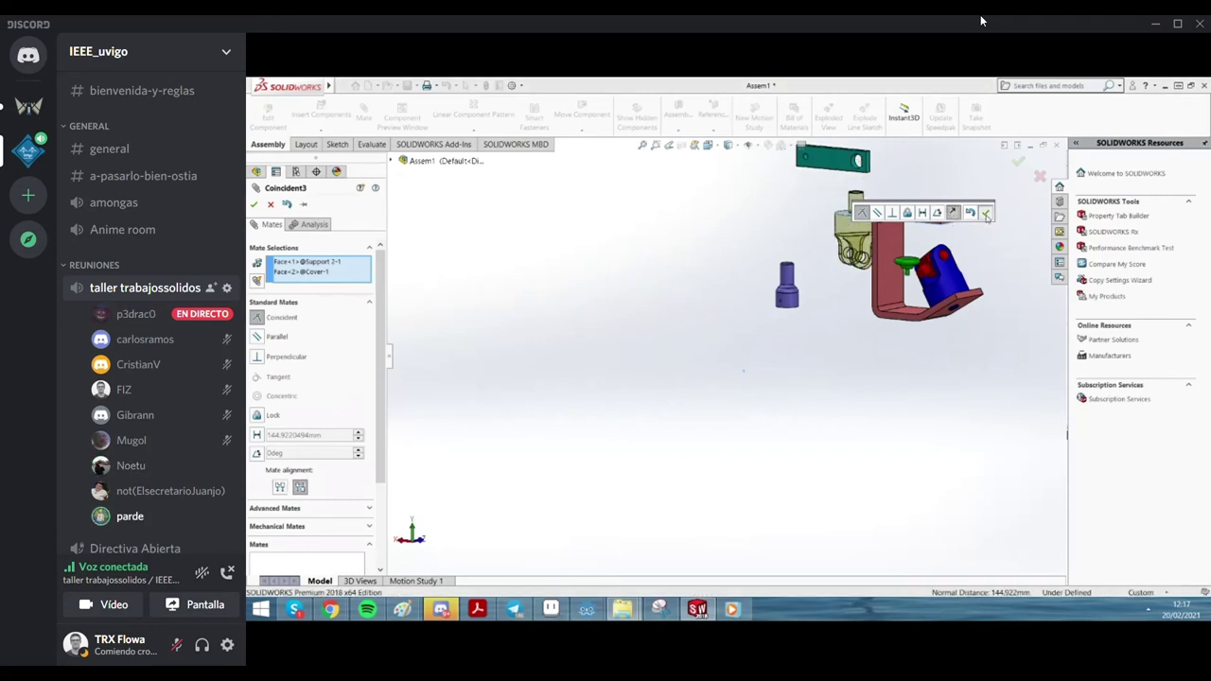
click(986, 214)
key(Escape)
scroll(906, 216, down, 3)
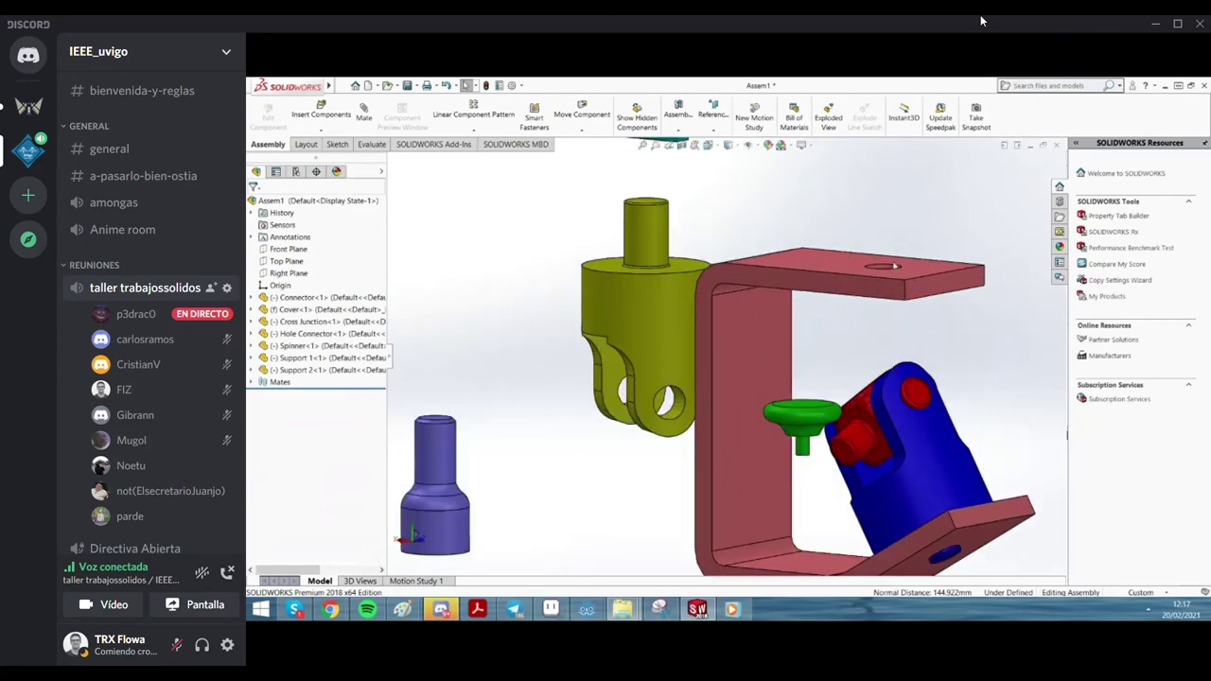
scroll(894, 275, down, 5)
Drag the yellow Support 2 into the red bracket to test its movement
middle_drag(890, 301, 659, 320)
drag(658, 321, 995, 350)
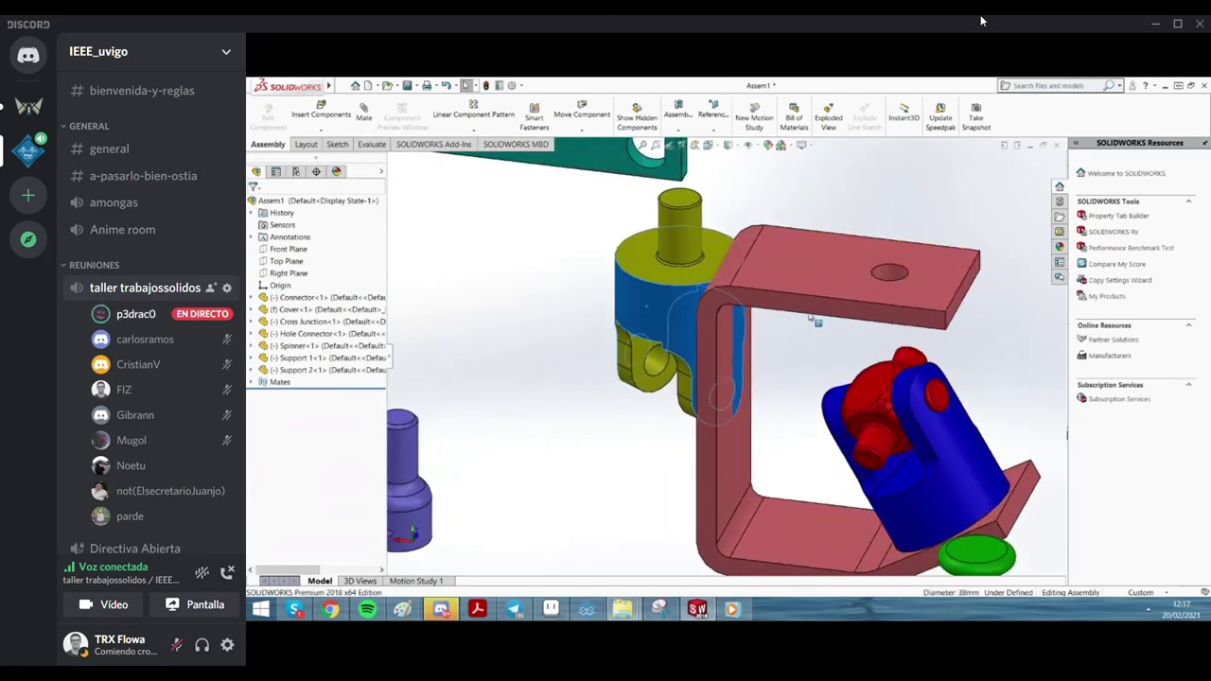
scroll(946, 350, up, 4)
scroll(785, 343, down, 2)
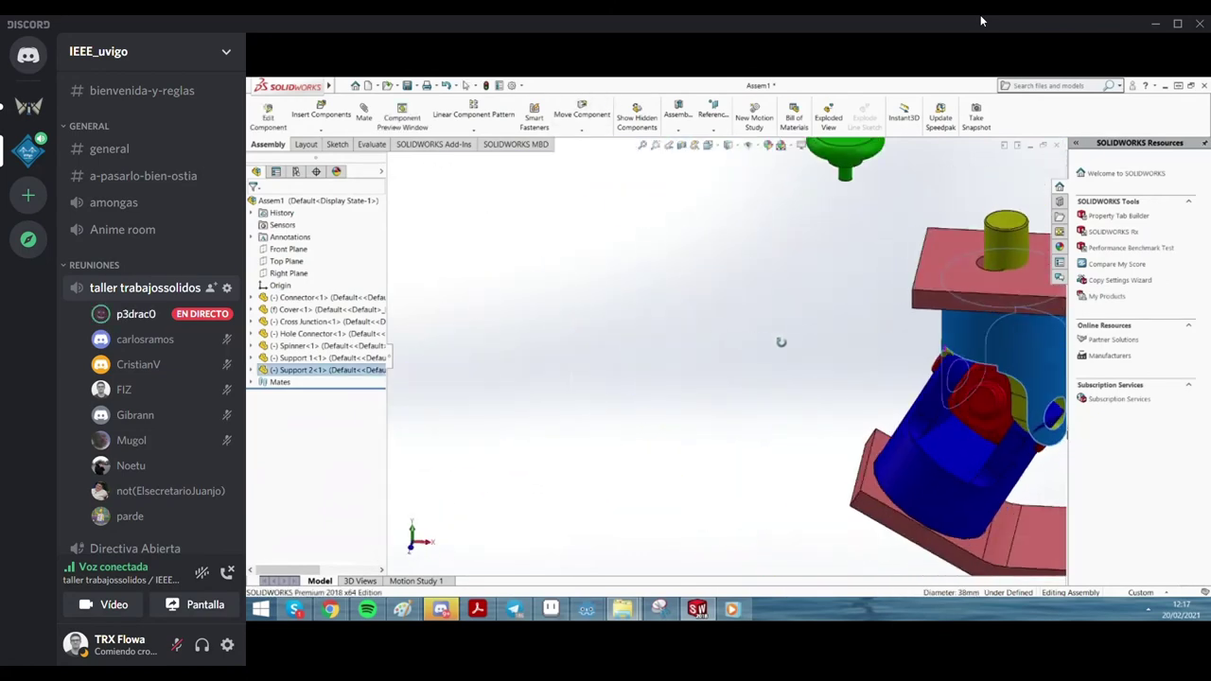
scroll(814, 355, up, 4)
scroll(841, 363, up, 2)
scroll(842, 362, down, 5)
Move the blue assembly out of the bracket and back, then turn it about its axis
middle_drag(841, 362, 621, 369)
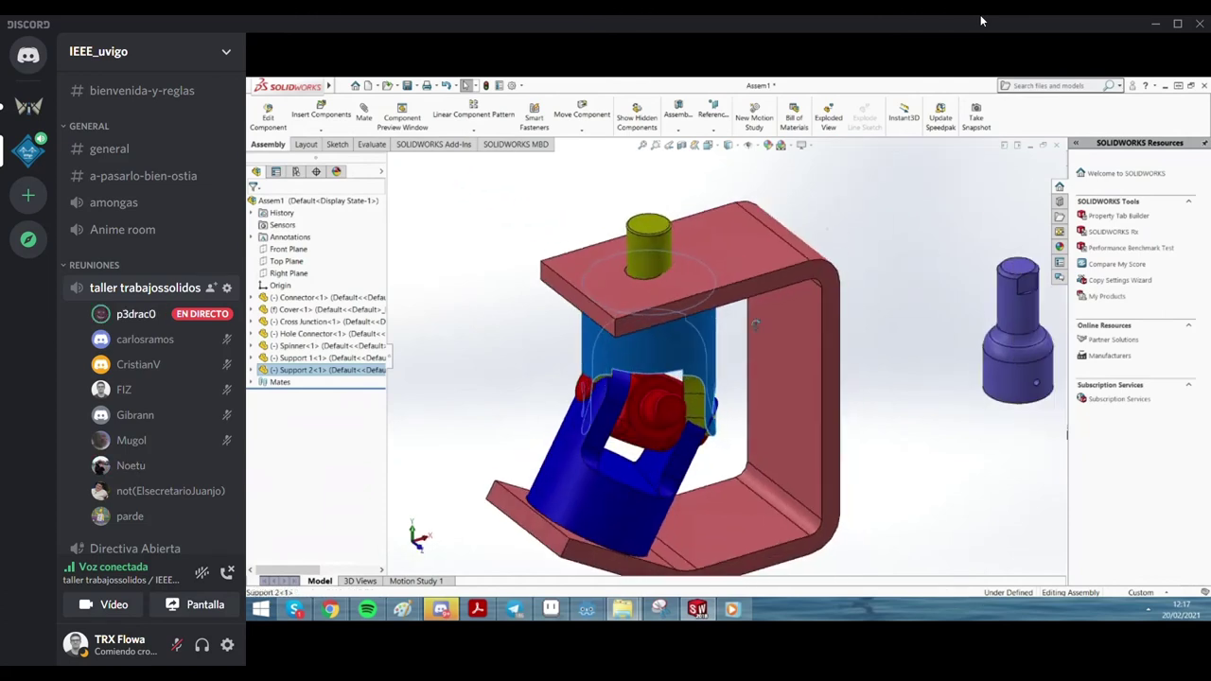
mouse_move(622, 369)
mouse_down()
mouse_move(787, 386)
mouse_move(719, 407)
mouse_up()
mouse_move(719, 407)
middle_down()
mouse_move(669, 430)
mouse_move(653, 414)
middle_up()
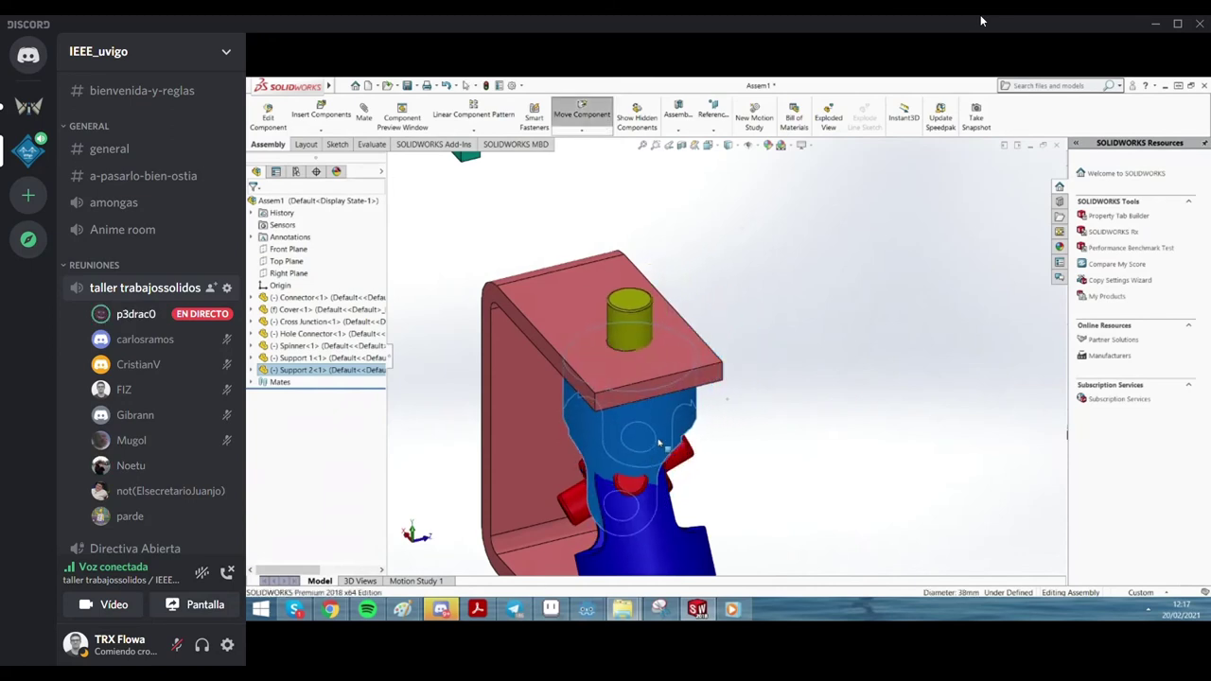
key(Escape)
drag(653, 414, 632, 435)
middle_drag(662, 379, 780, 367)
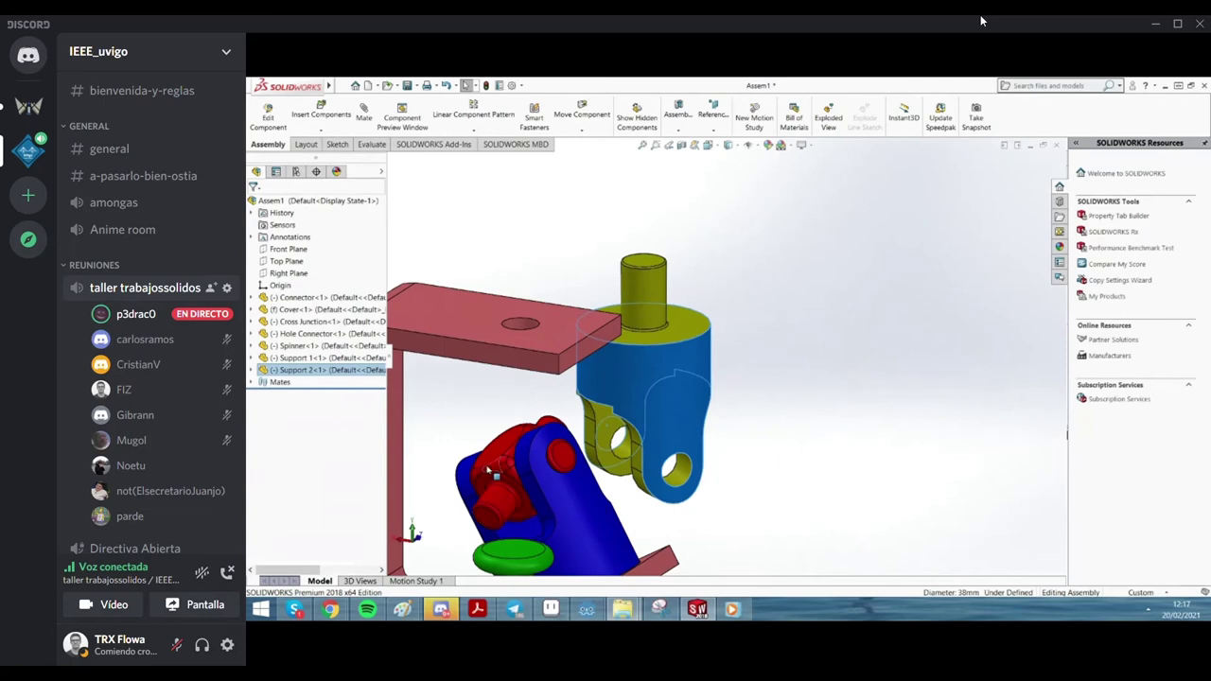
Make a Support 2 hole face parallel to a Cross Junction hole face
click(894, 435)
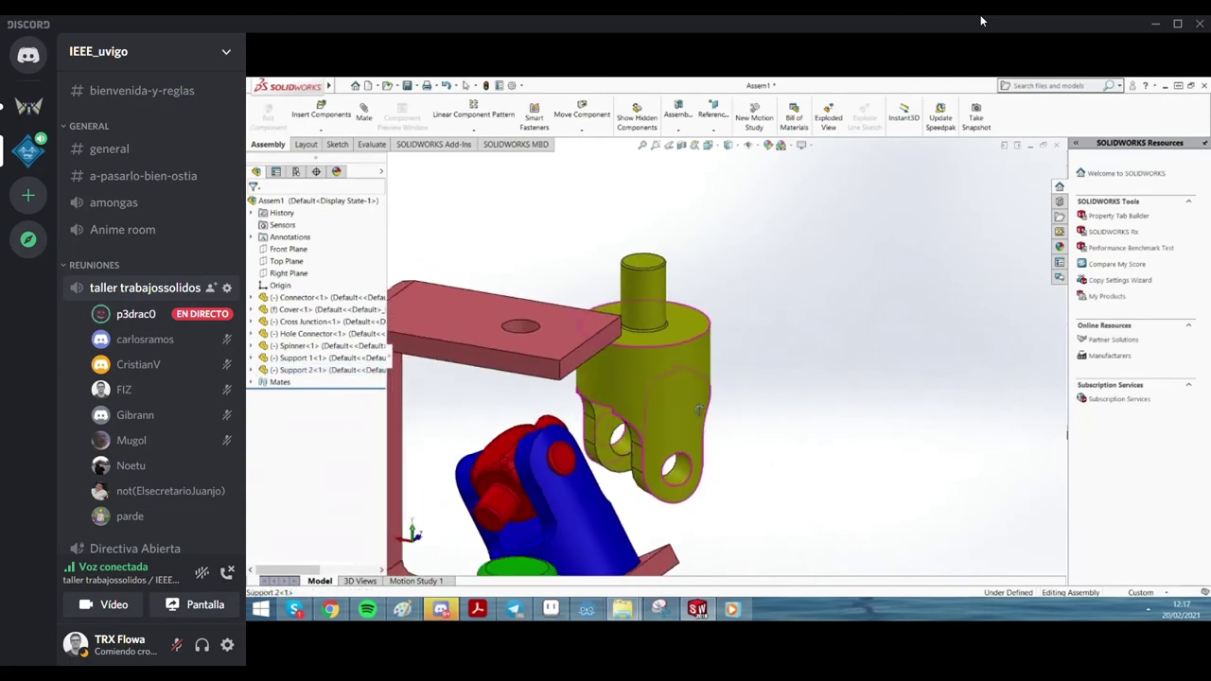
middle_drag(893, 435, 714, 422)
click(615, 448)
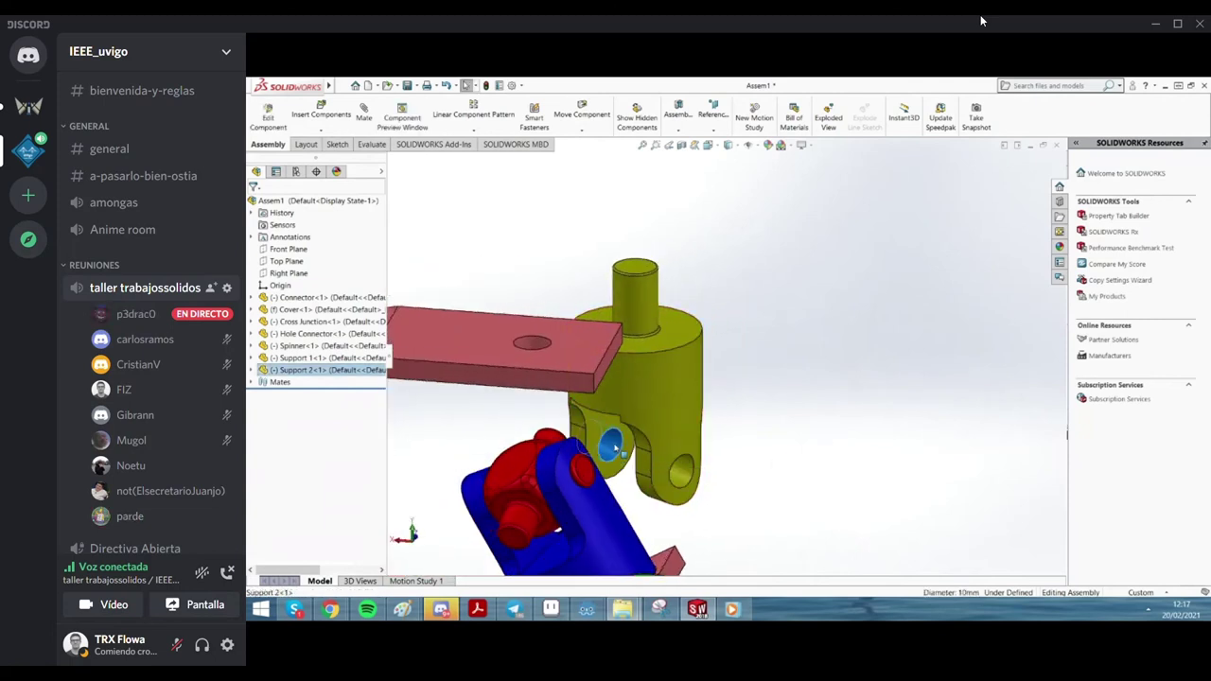
ctrl+click(677, 480)
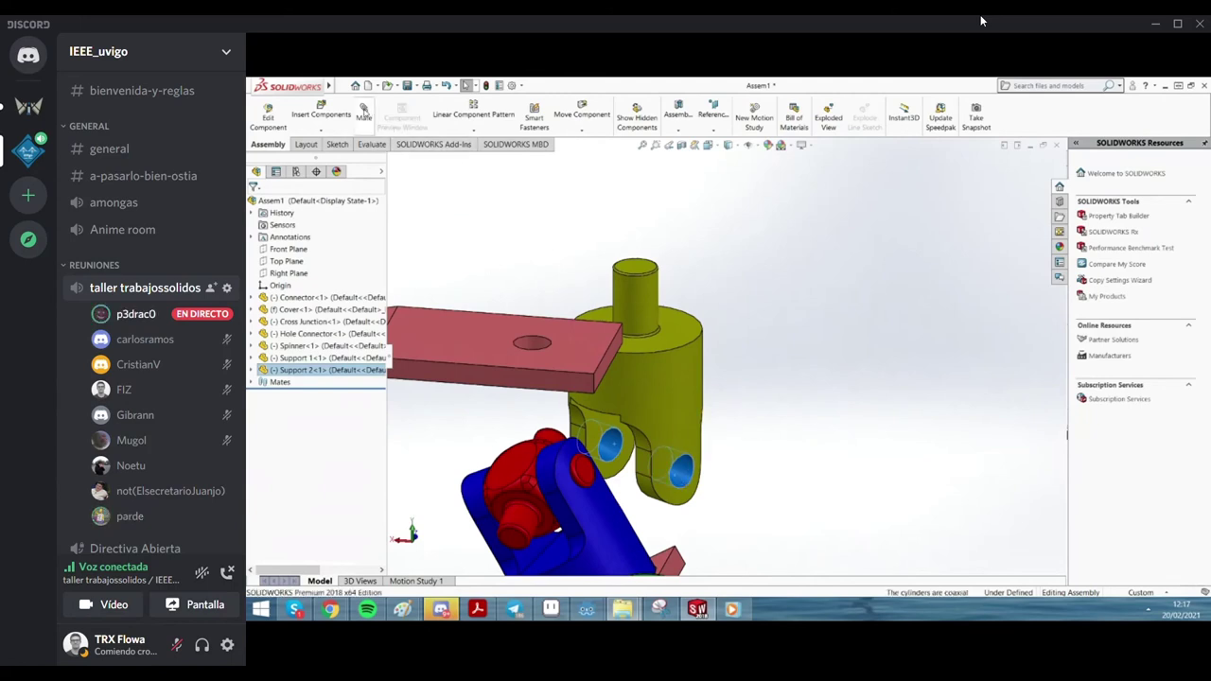
key(Escape)
click(686, 480)
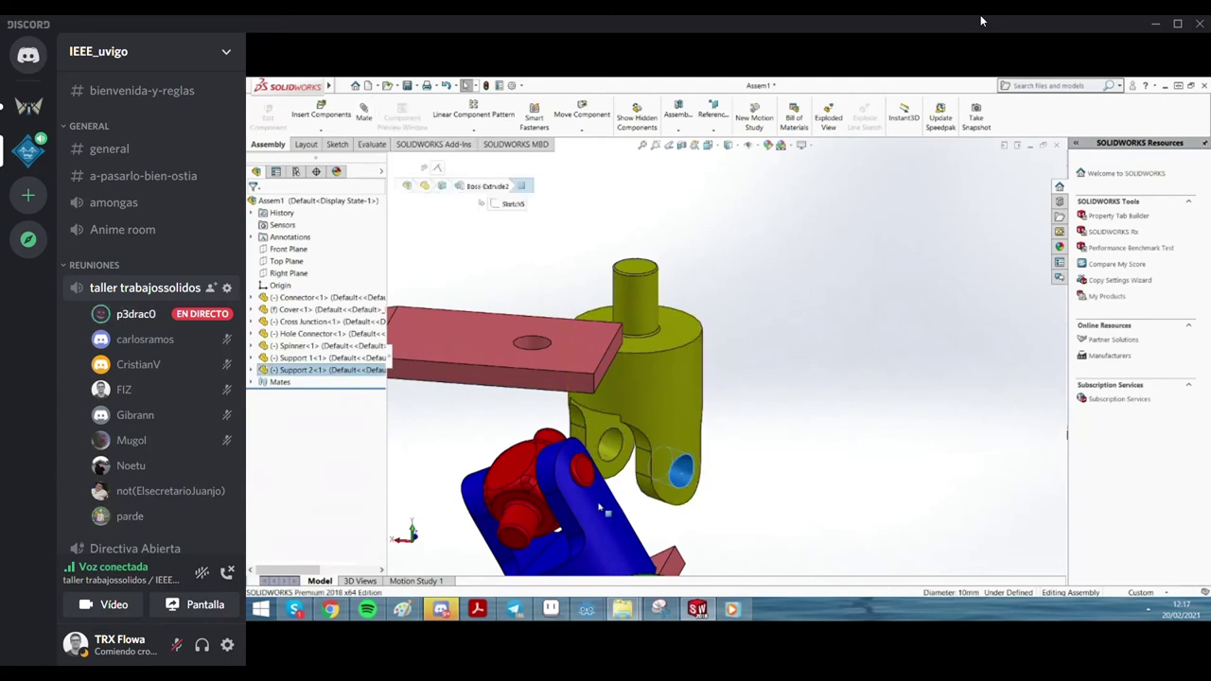
ctrl+click(520, 517)
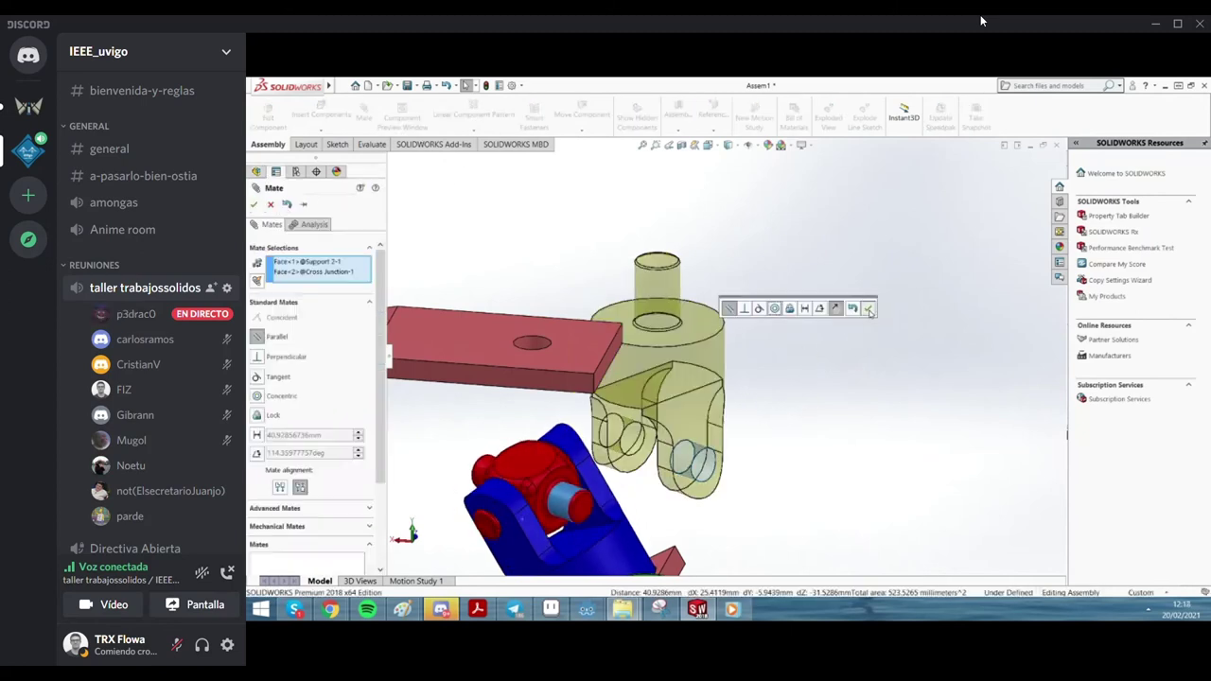
click(869, 308)
key(Escape)
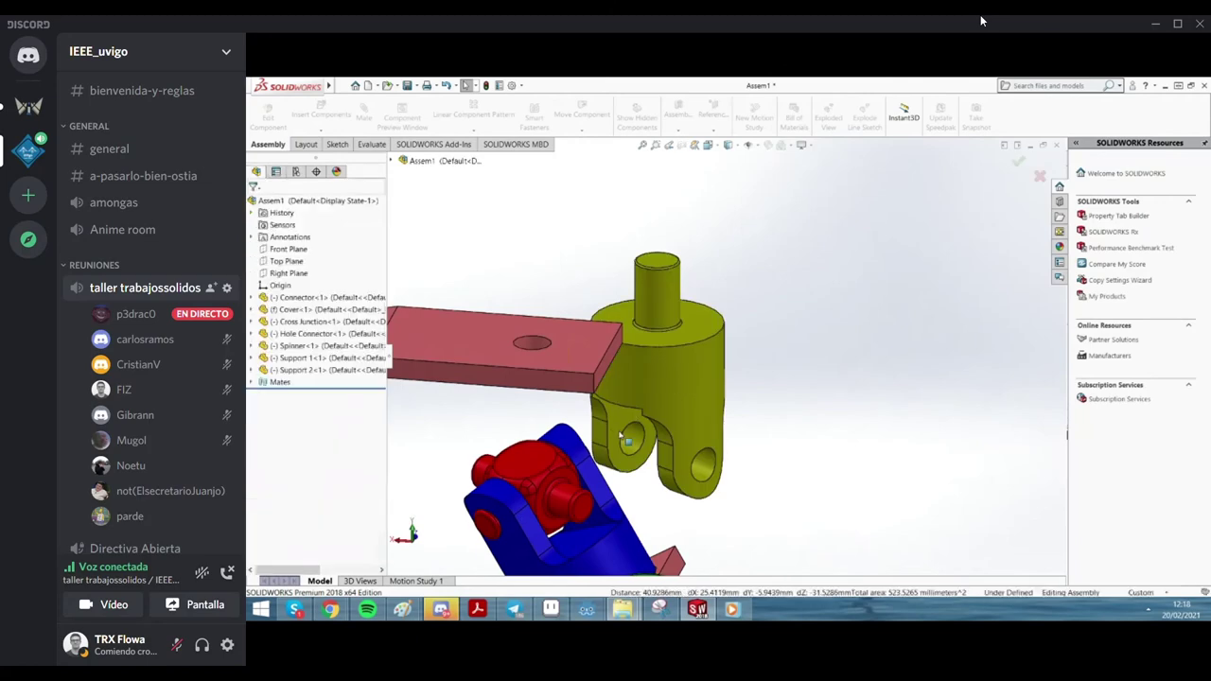
drag(530, 364, 891, 458)
click(891, 458)
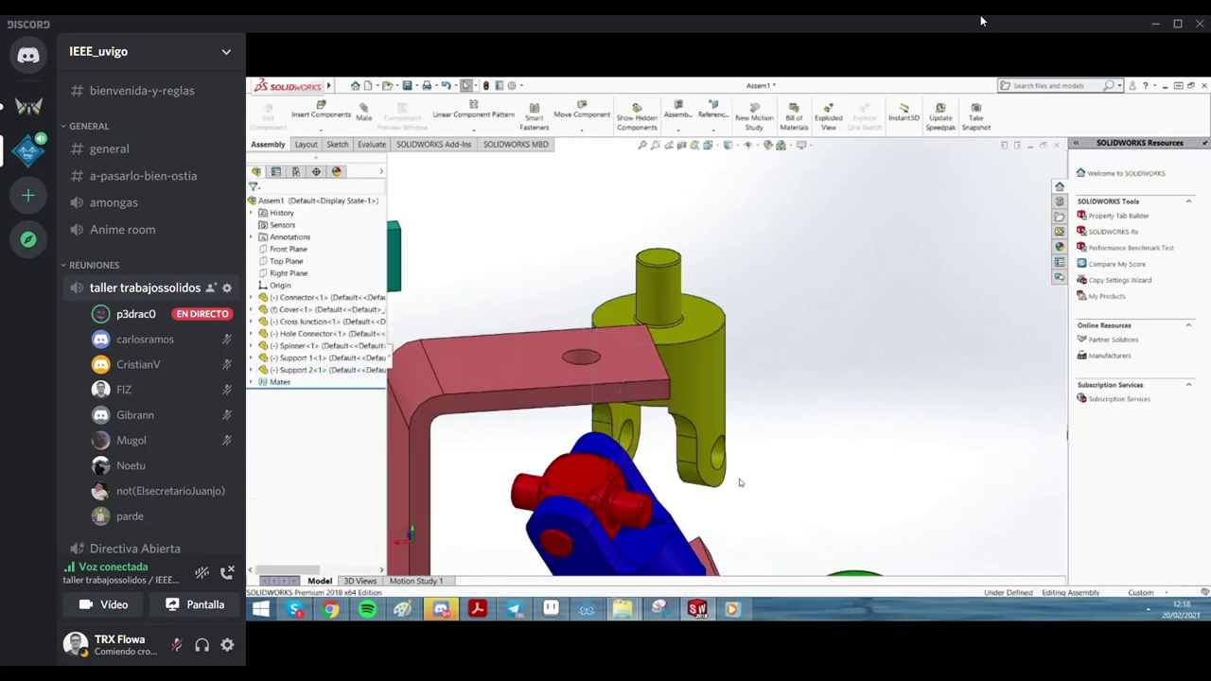
mouse_move(891, 458)
middle_down()
mouse_move(640, 299)
mouse_move(626, 275)
mouse_move(773, 280)
mouse_move(744, 286)
mouse_move(878, 385)
mouse_move(833, 370)
mouse_move(742, 375)
middle_up()
click(627, 275)
click(878, 385)
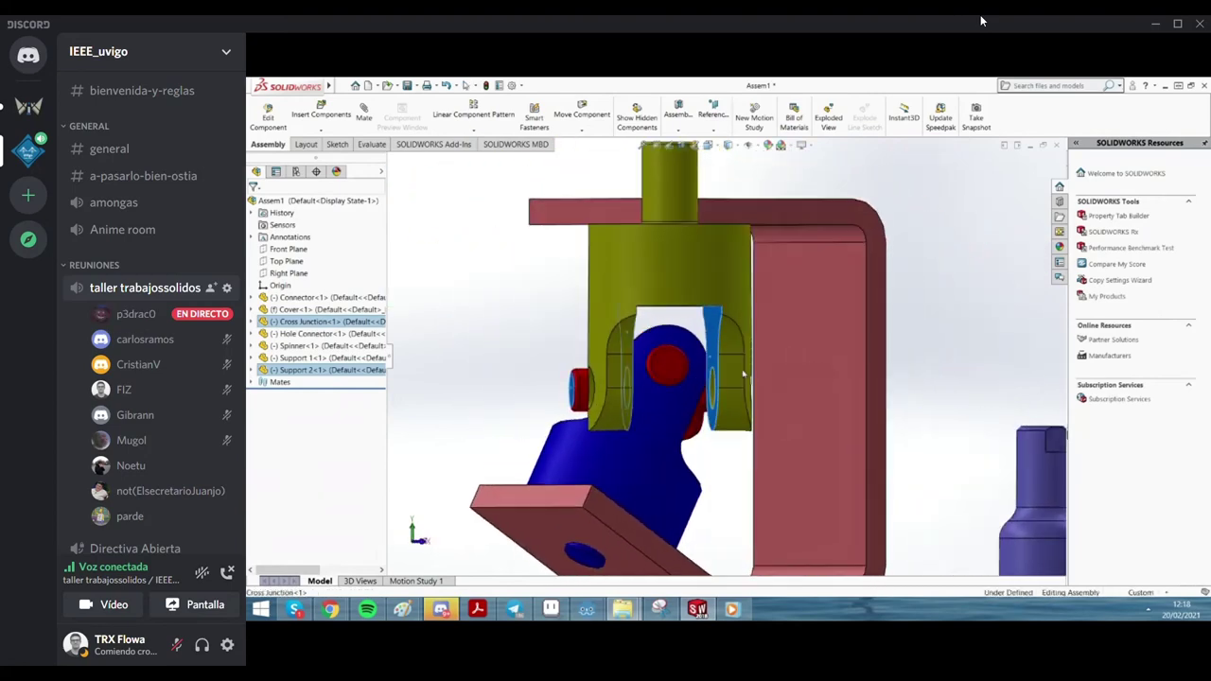
click(370, 127)
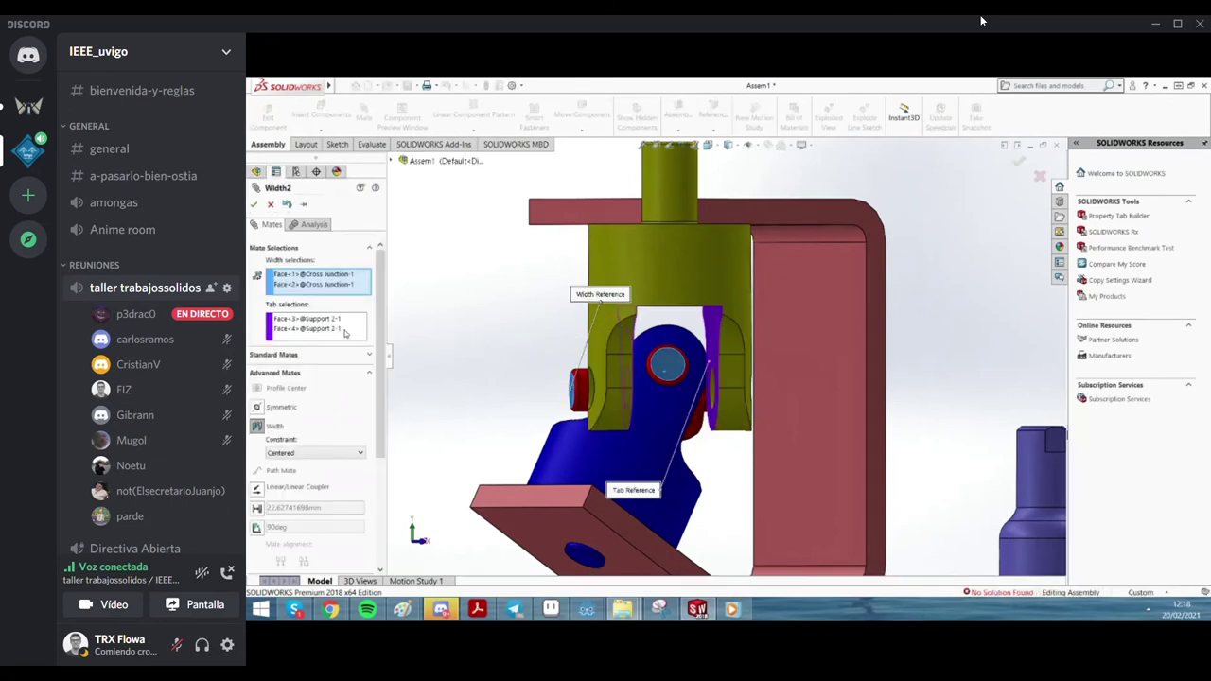
click(255, 205)
click(834, 387)
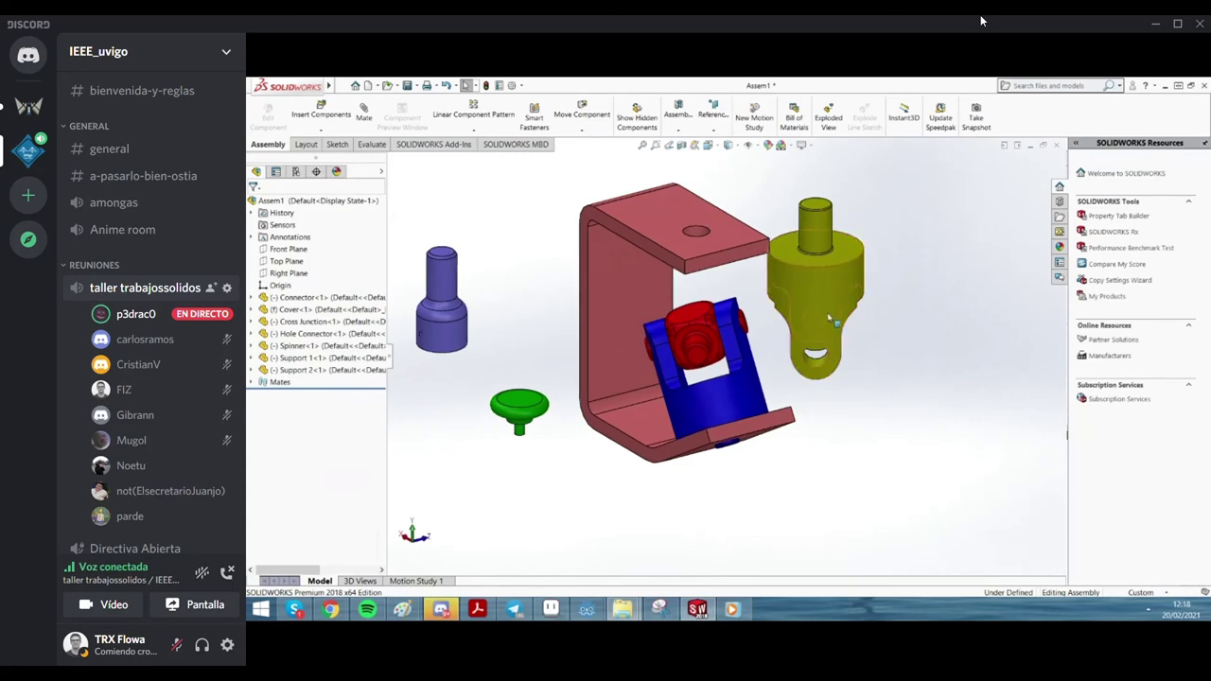
Add a Concentric mate between the hole faces of Support 2 and the Cover
drag(821, 298, 687, 238)
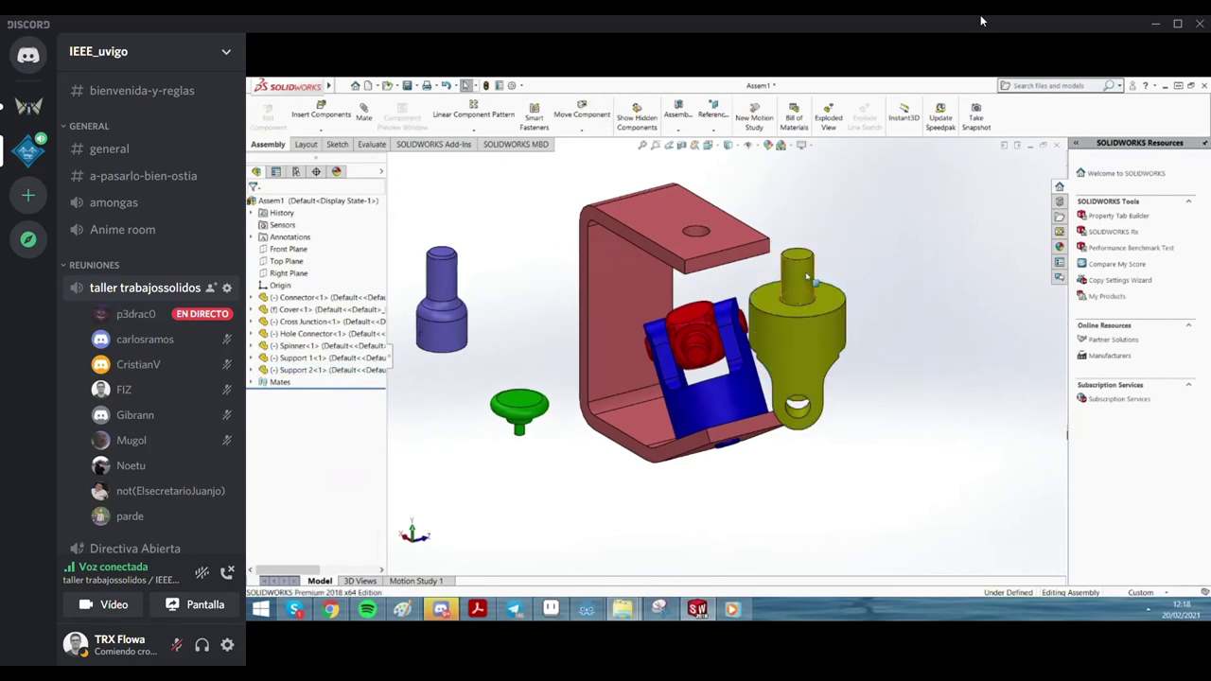
ctrl+click(697, 233)
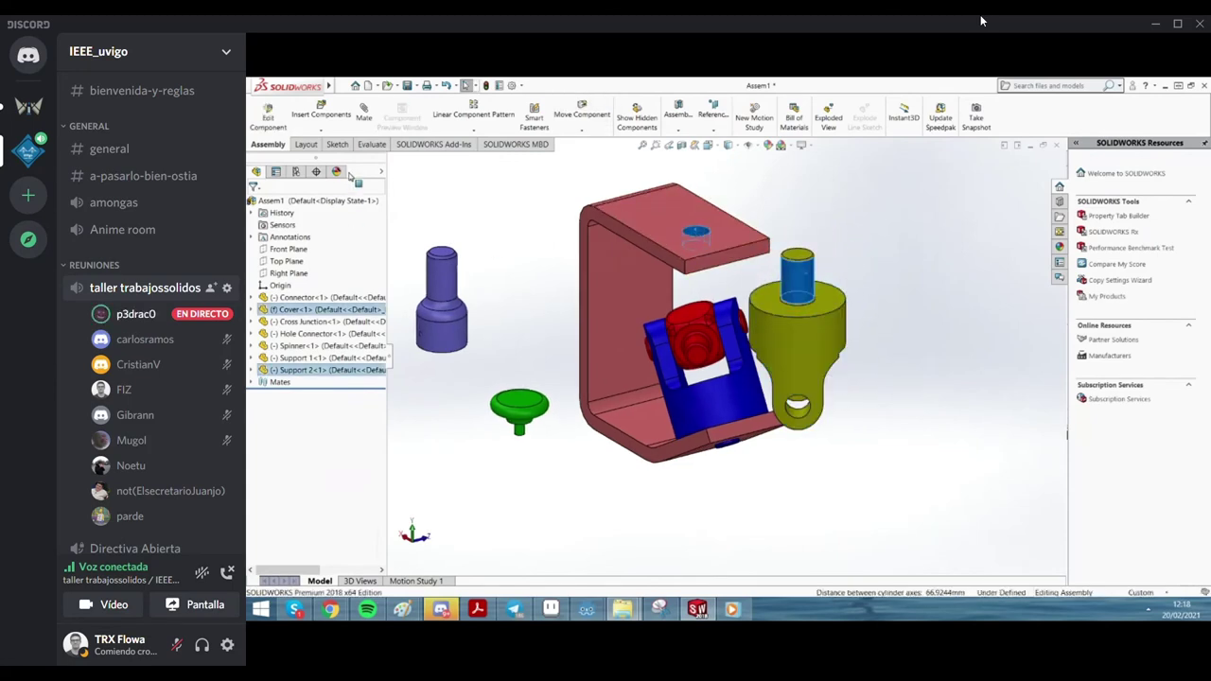
click(363, 114)
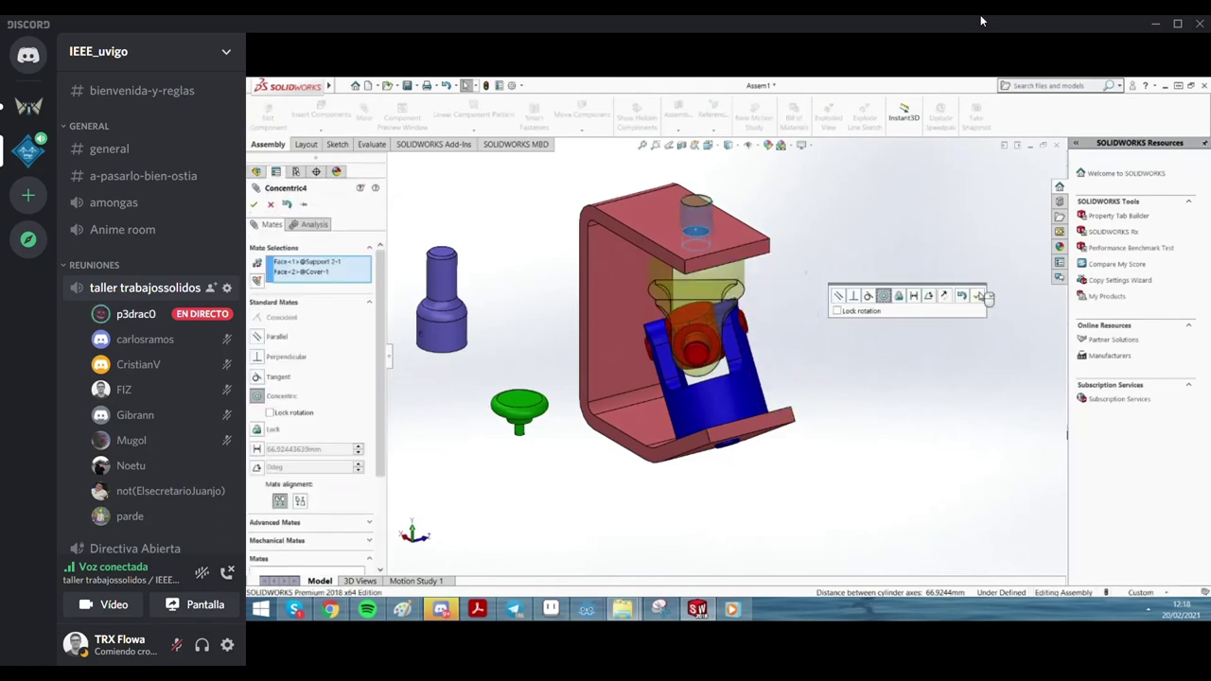
click(982, 296)
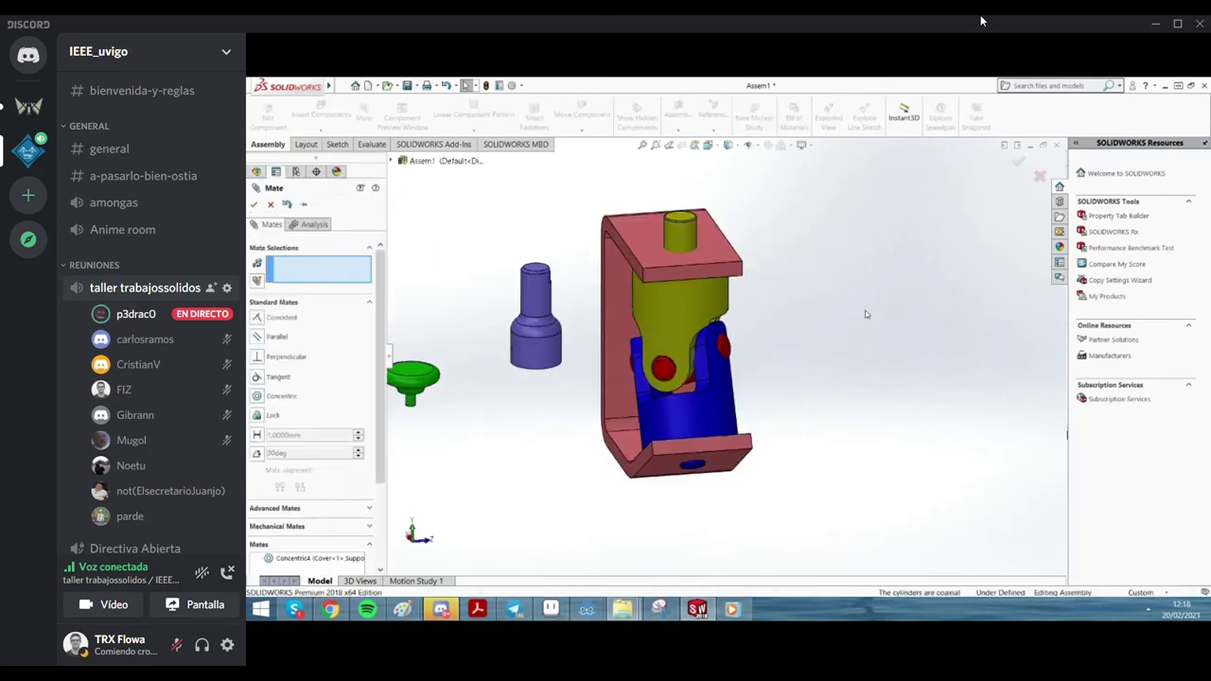
key(Escape)
Check the seated support in Front view, then return to Isometric view
middle_drag(984, 294, 791, 322)
scroll(791, 321, down, 3)
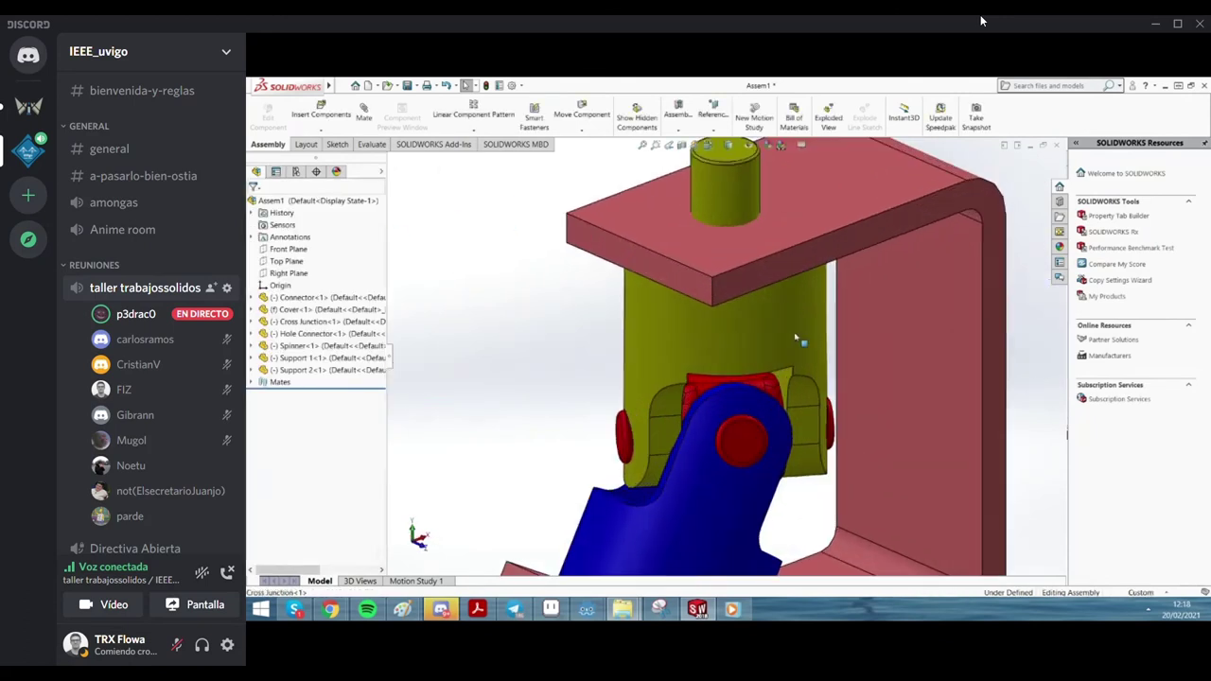
scroll(771, 402, up, 2)
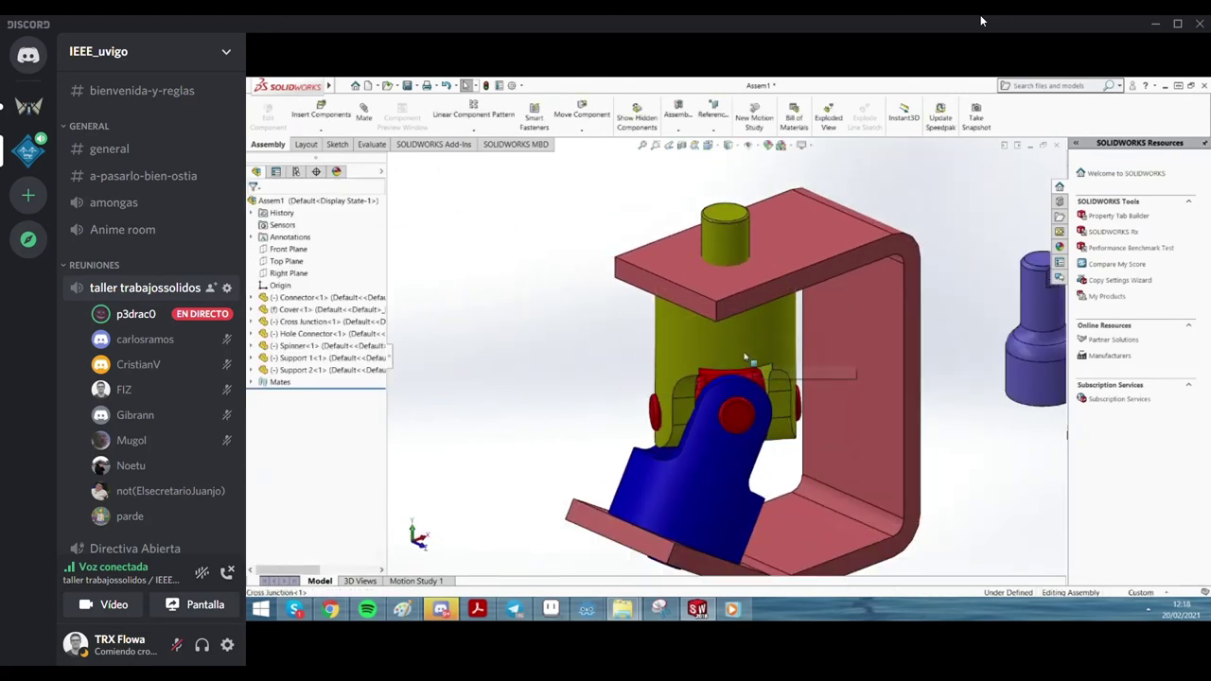
key(ctrl+1)
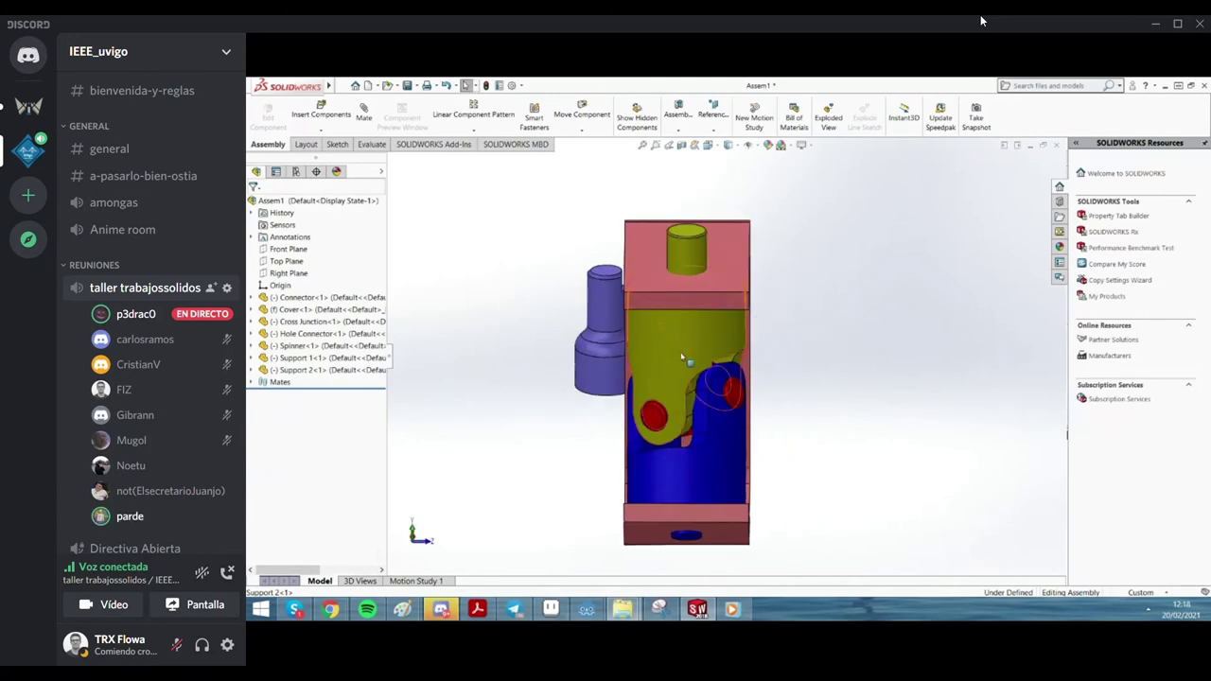
key(ctrl+7)
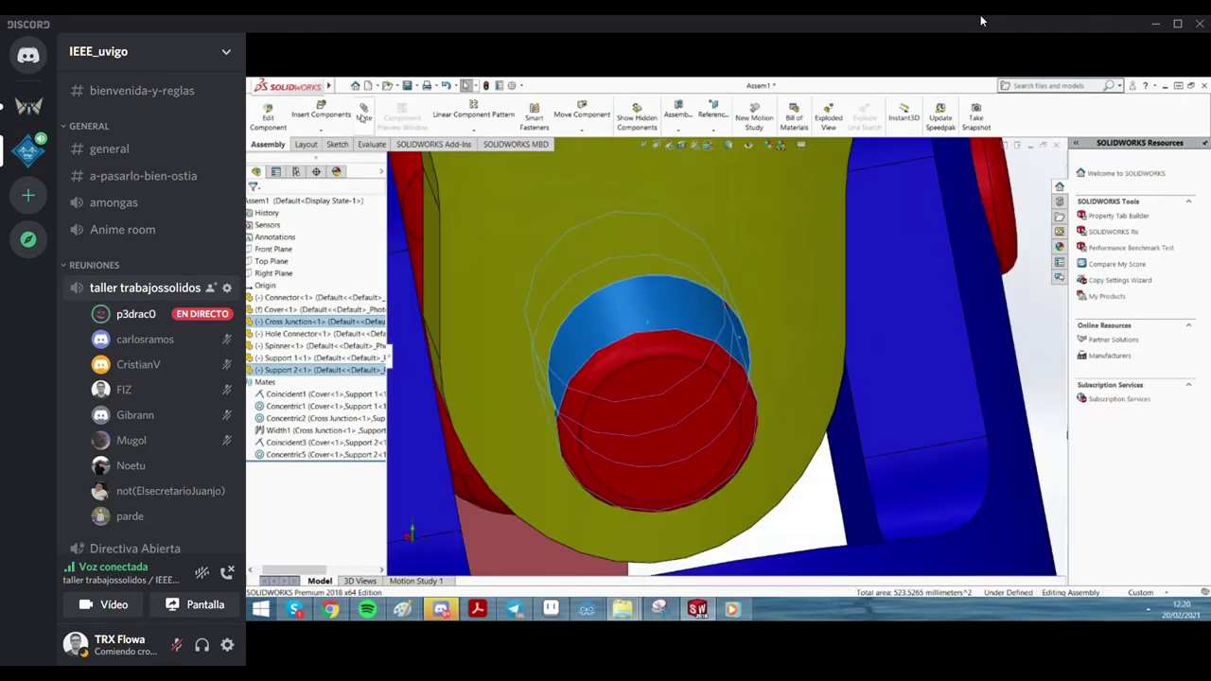
Apply a Parallel mate between the Support 2 face and the Cross Junction face
click(750, 338)
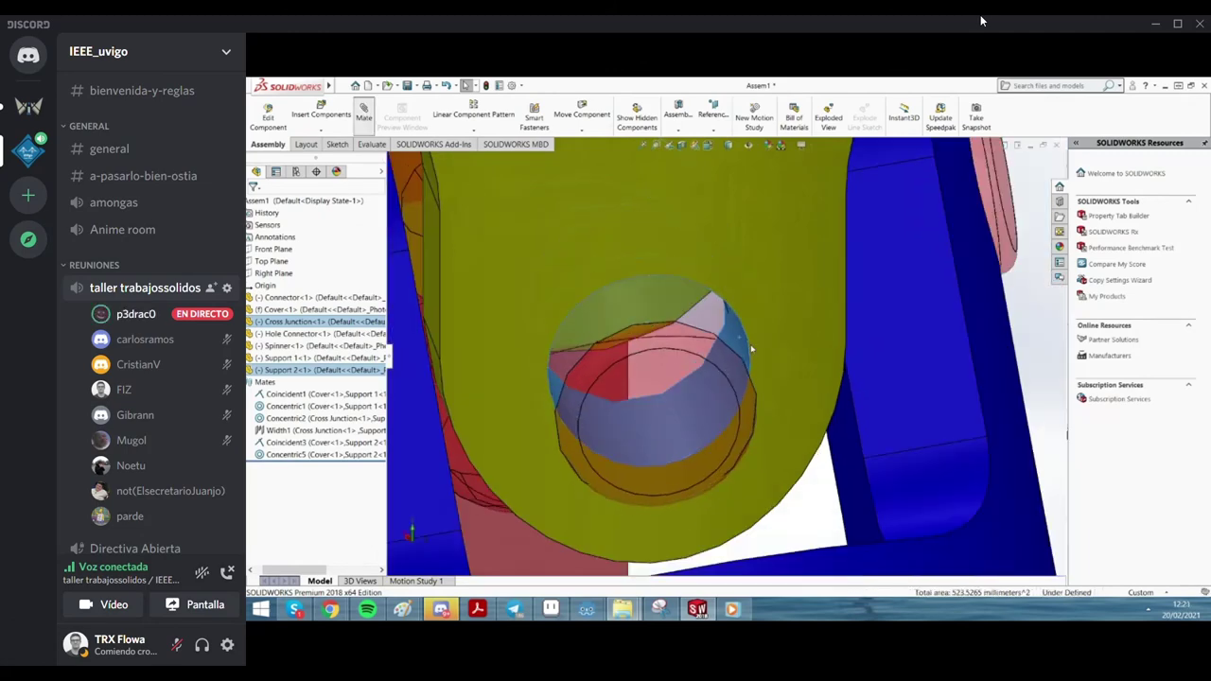
click(767, 319)
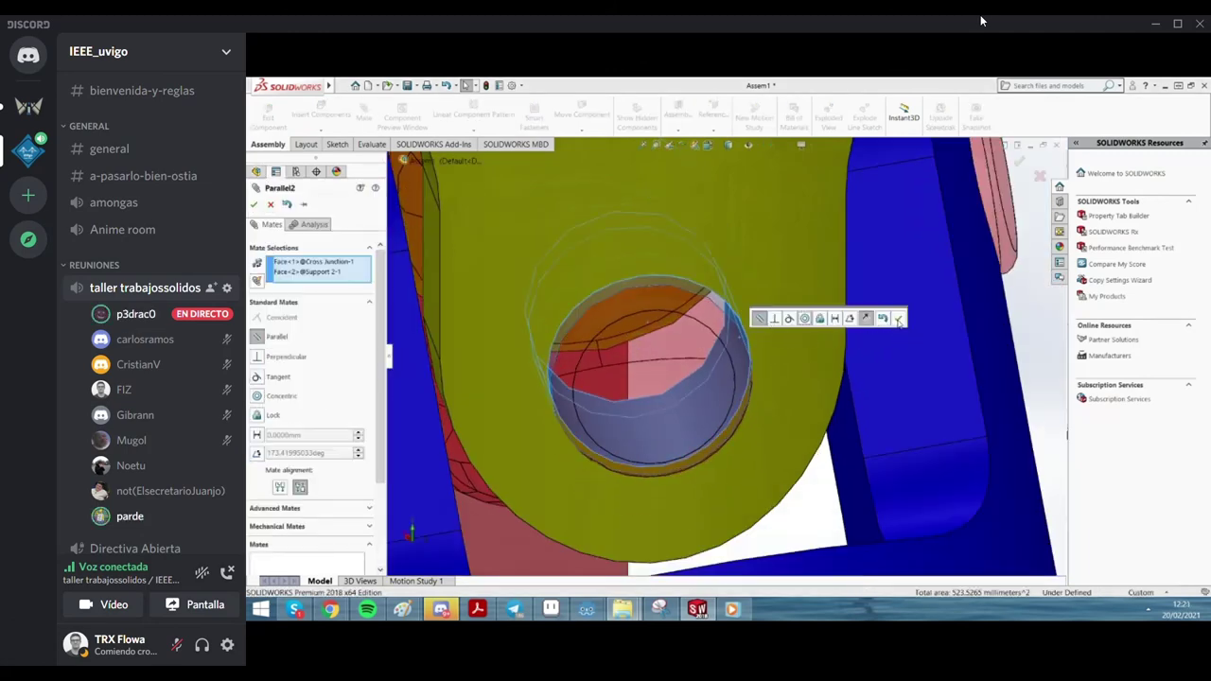
key(Return)
key(Return)
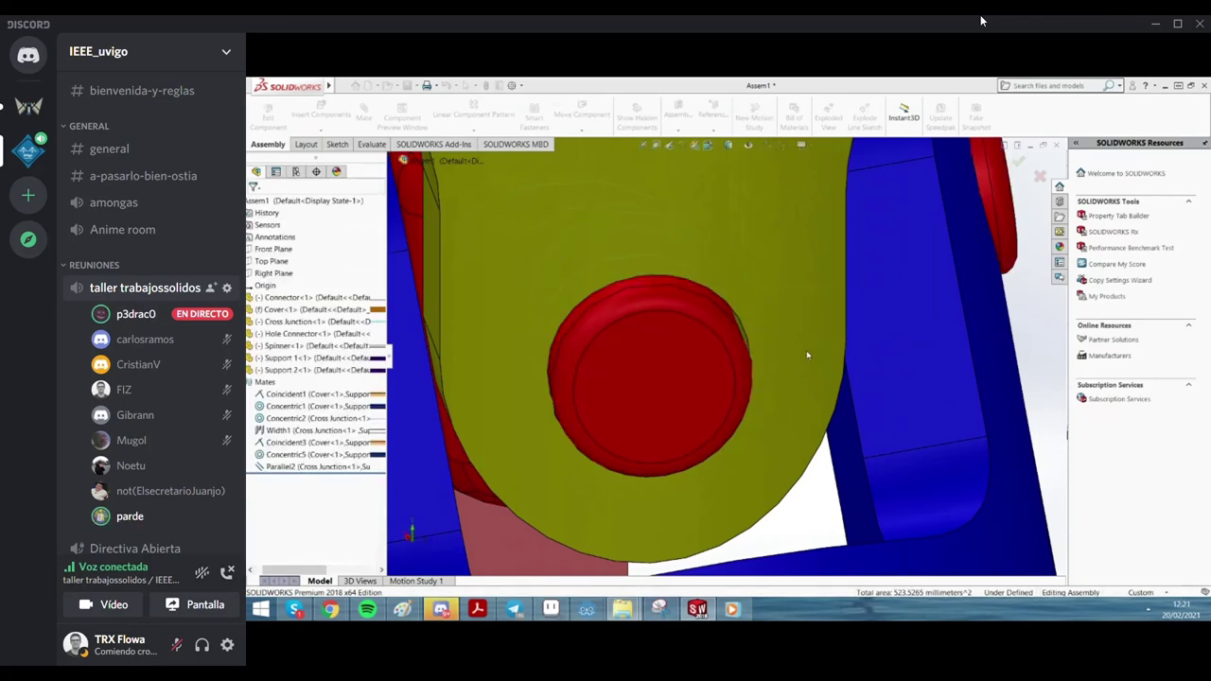
mouse_move(805, 351)
middle_down()
mouse_move(757, 388)
mouse_move(776, 353)
middle_up()
scroll(760, 388, up, 5)
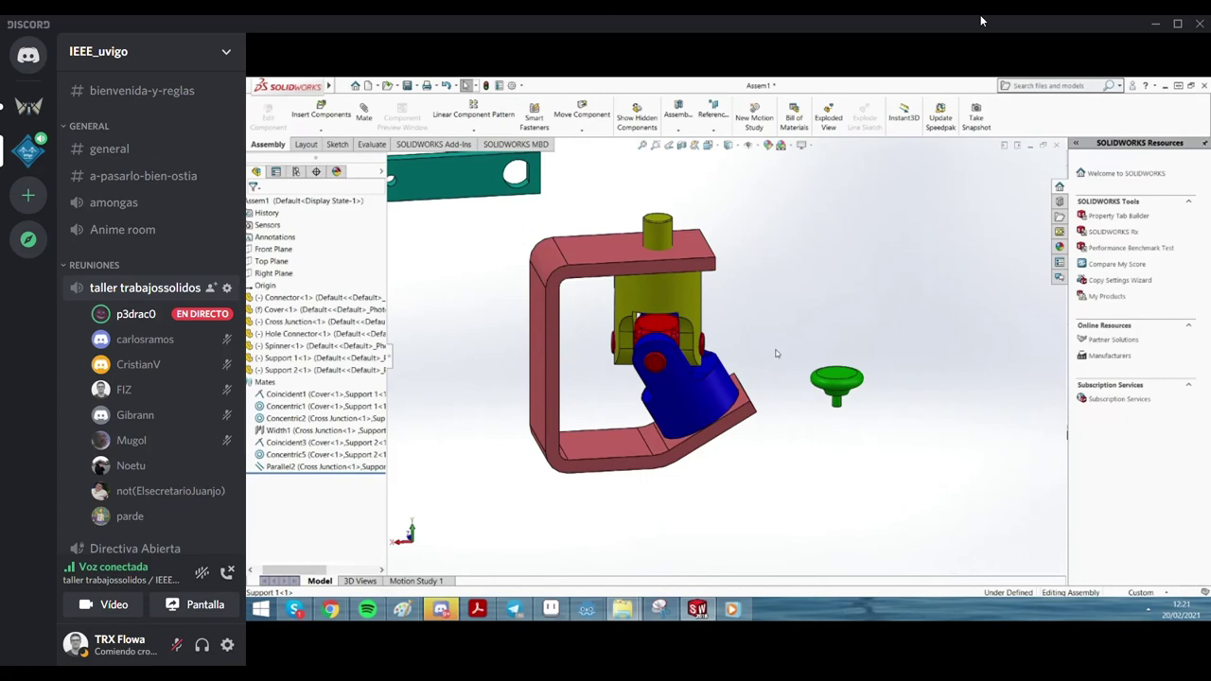
scroll(662, 274, down, 5)
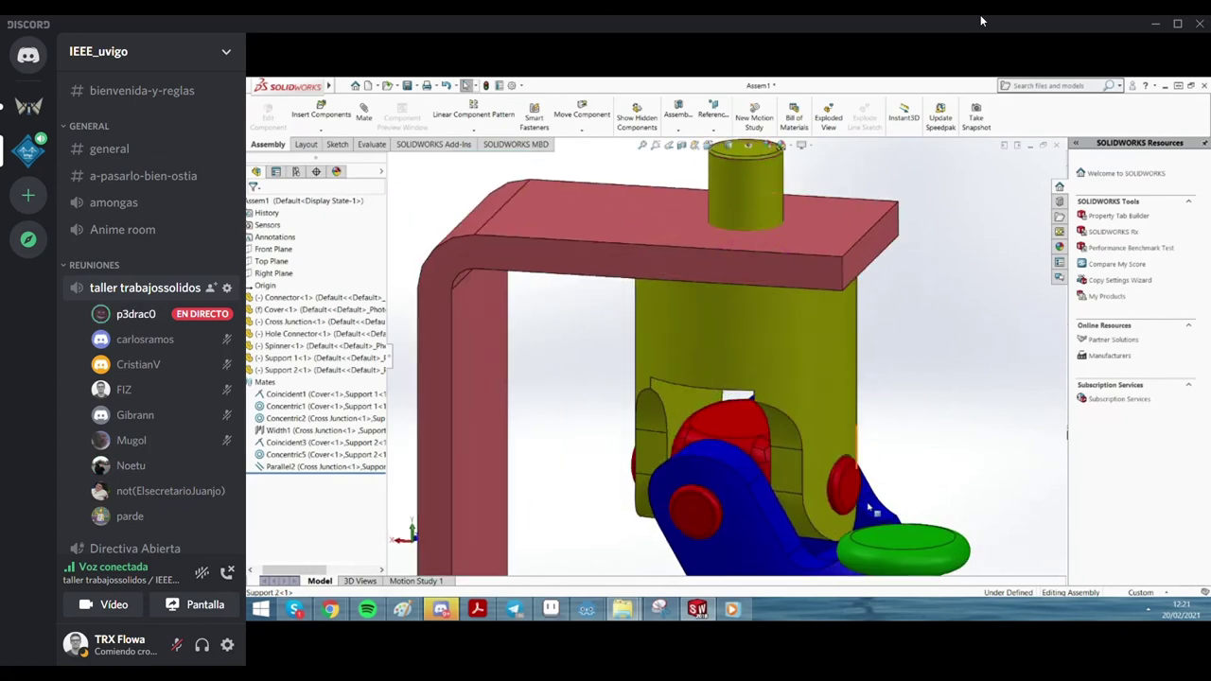
scroll(749, 469, up, 2)
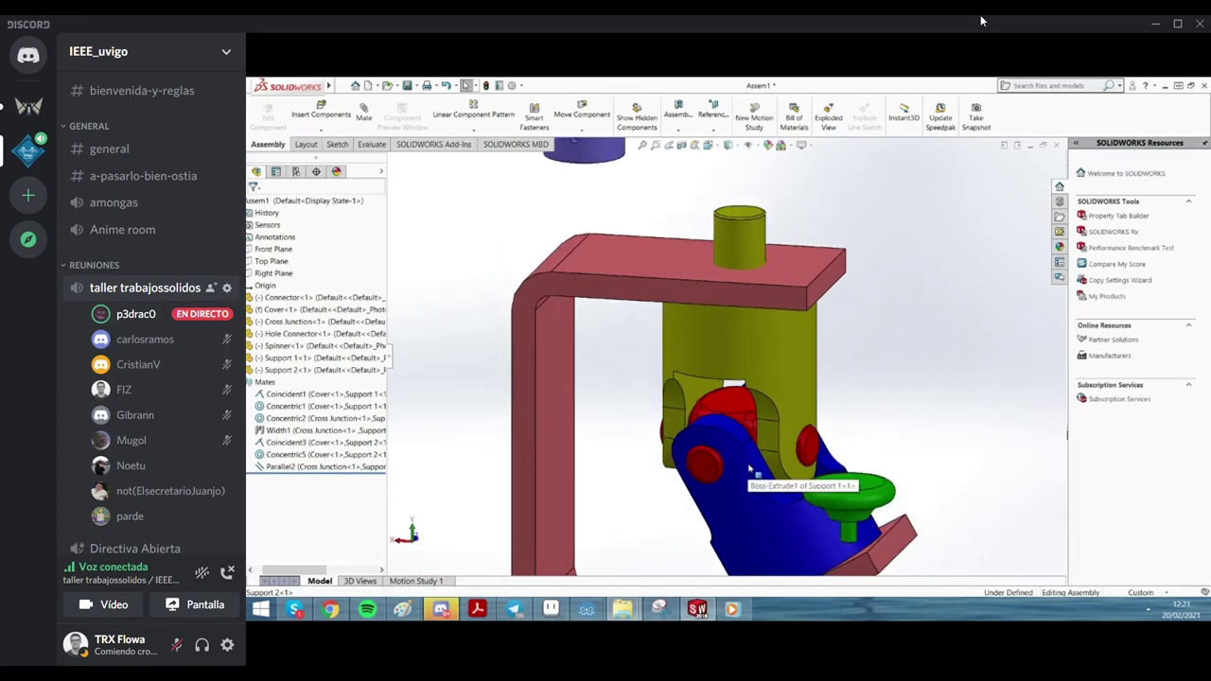
scroll(748, 469, up, 3)
Swing Support 2 about its pin to check its movement
middle_drag(749, 469, 739, 413)
scroll(739, 412, down, 1)
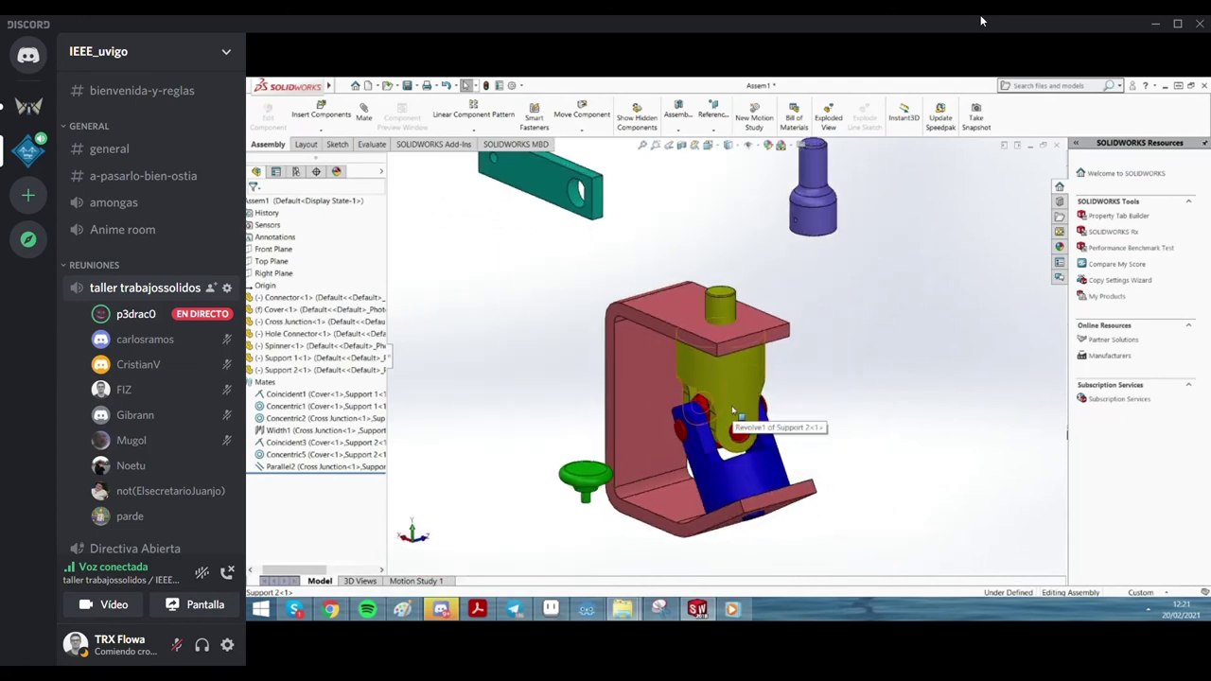
drag(732, 410, 885, 373)
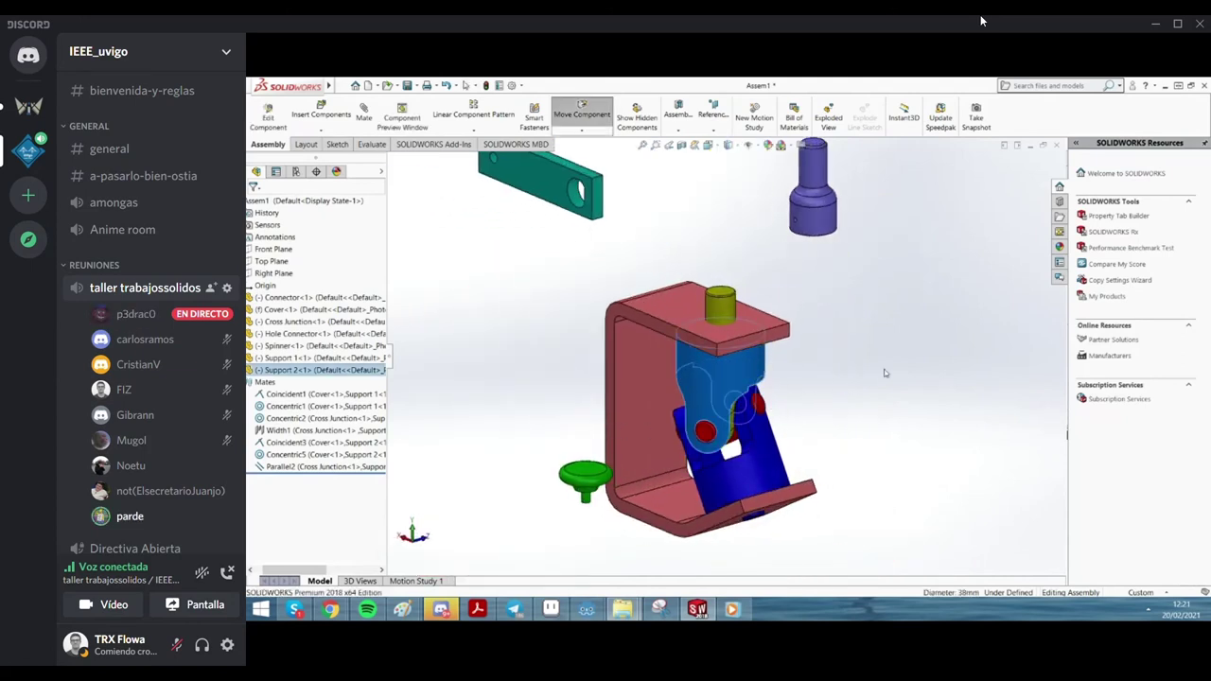
scroll(884, 373, up, 2)
scroll(873, 383, up, 2)
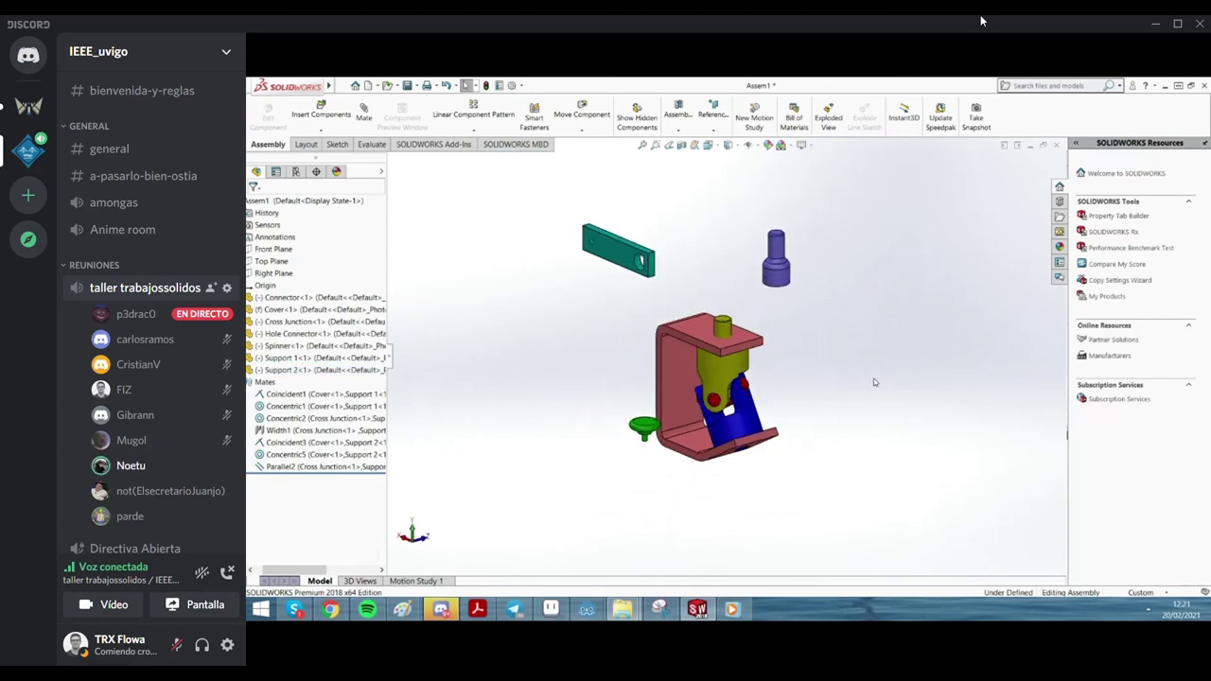
scroll(701, 326, down, 2)
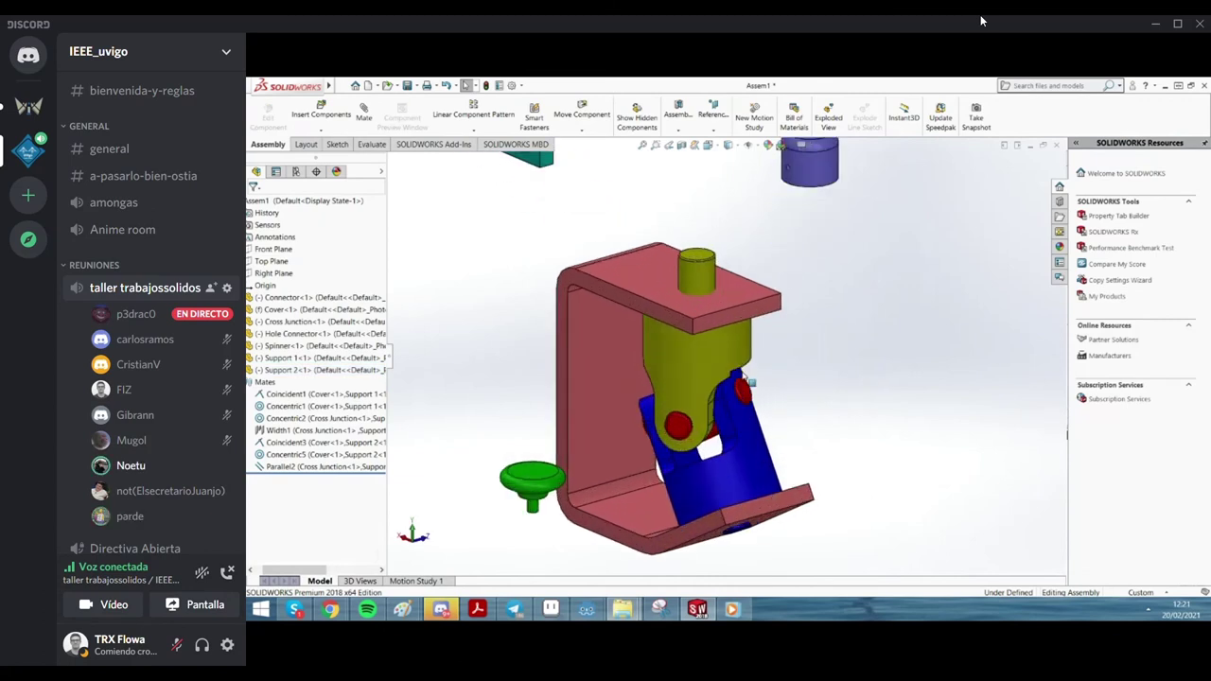
scroll(693, 322, down, 2)
key(Left)
key(Left)
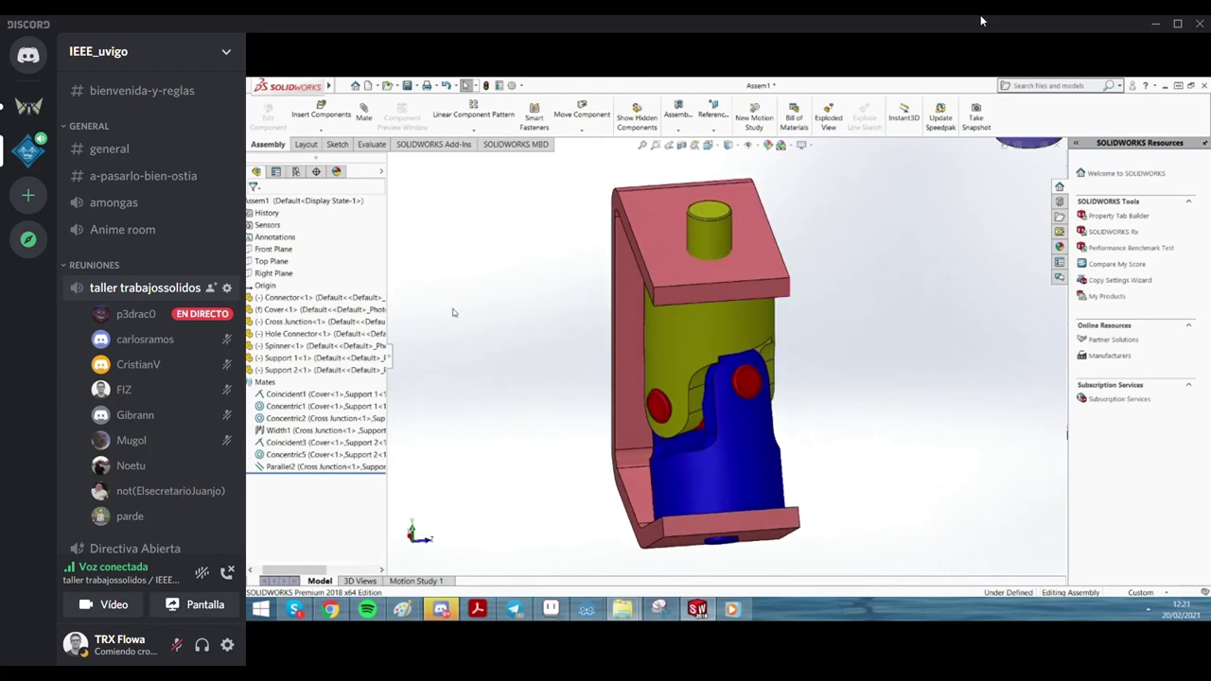
click(658, 313)
Deselect the cross junction
click(865, 358)
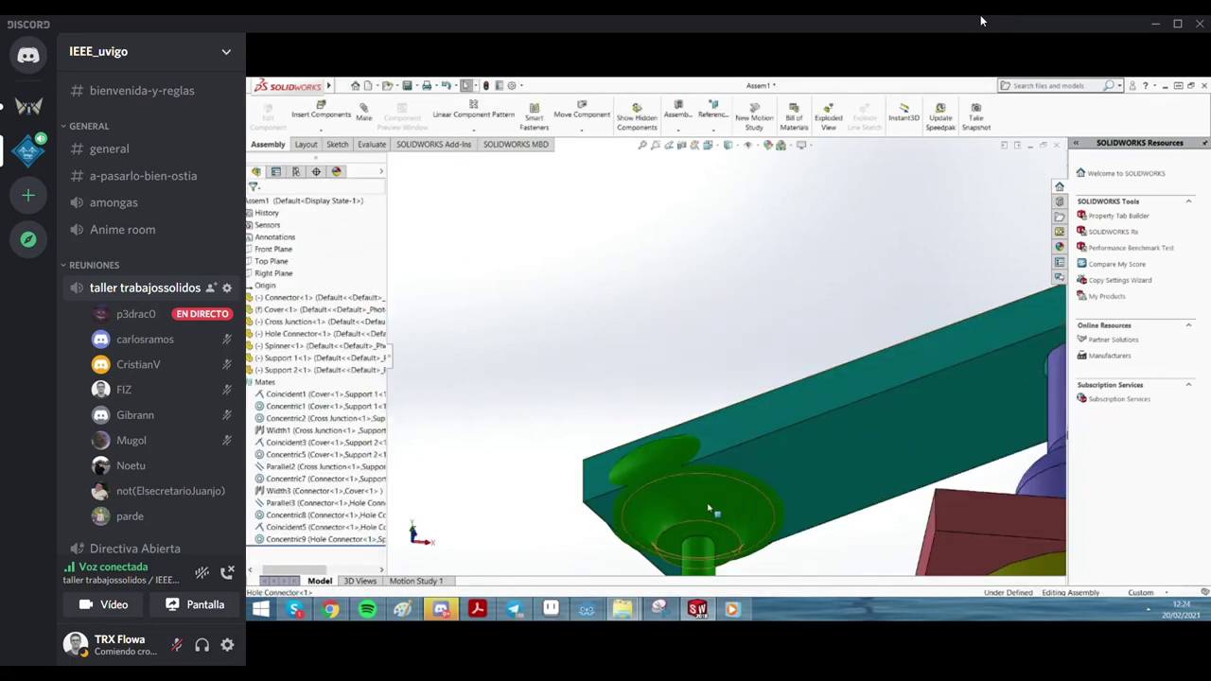
Add a Coincident mate between the Hole Connector and the Spinner
click(729, 397)
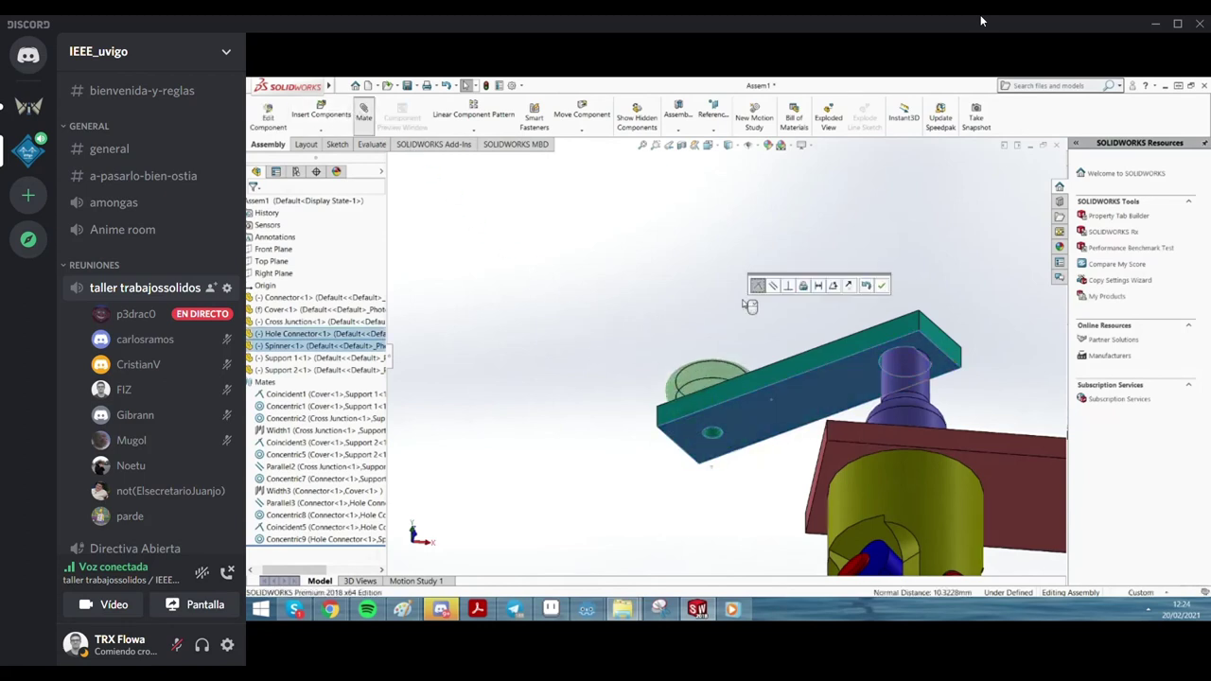
click(882, 285)
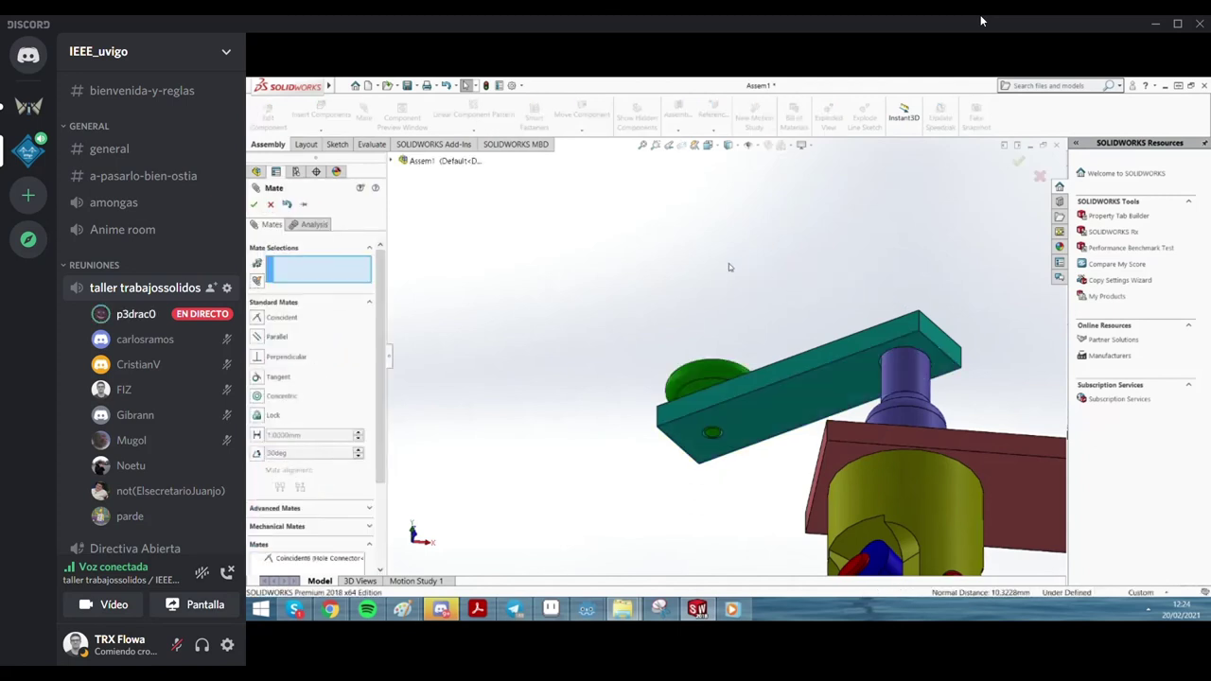
key(Escape)
middle_drag(833, 403, 566, 147)
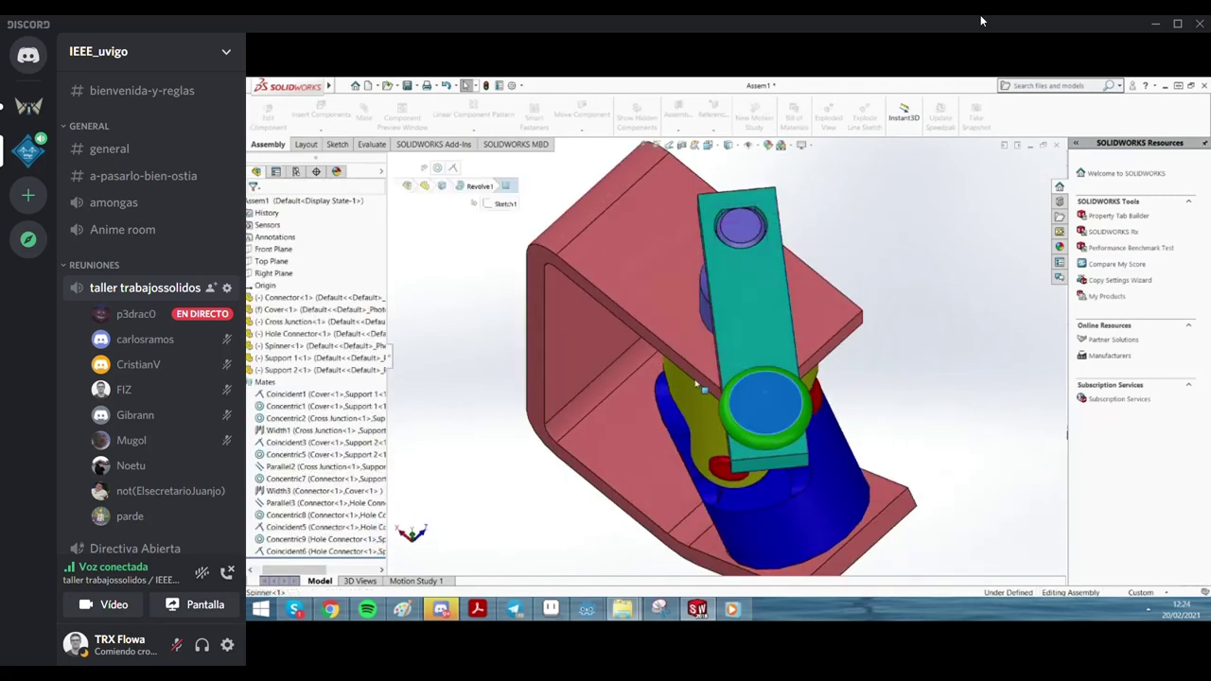
Swing the green arm around its pin and fit the whole assembly in view
mouse_move(558, 222)
mouse_down()
mouse_move(542, 295)
mouse_move(662, 401)
mouse_up()
key(ctrl+shift+z)
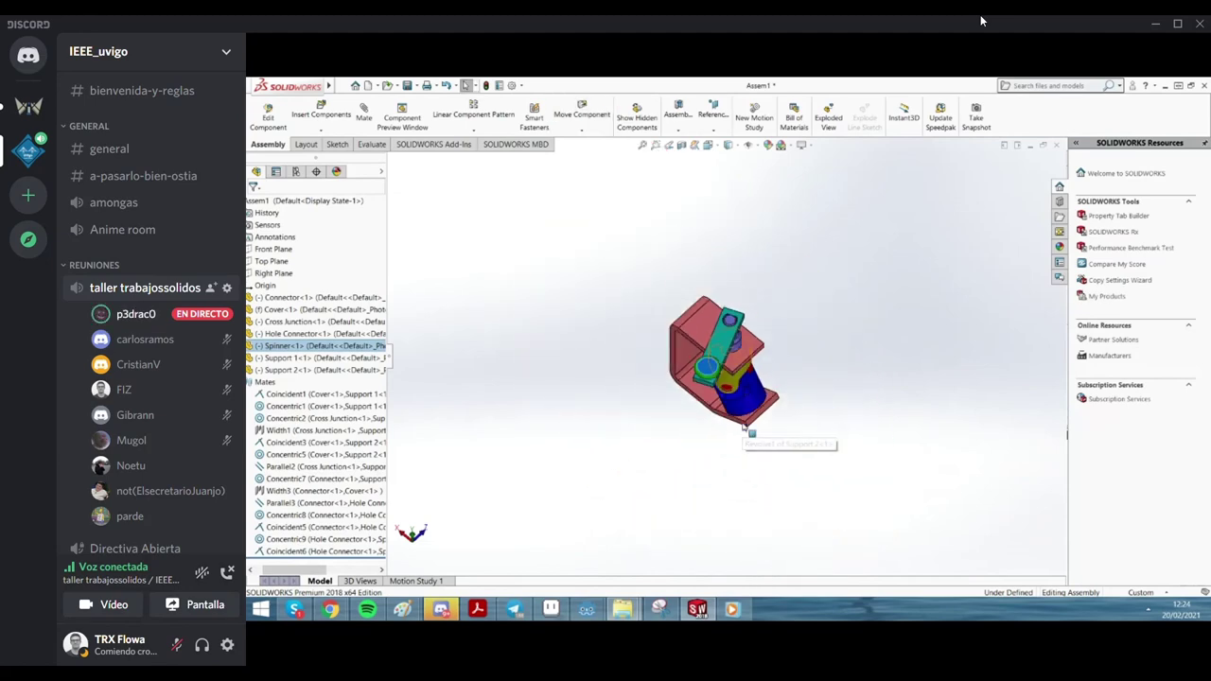
scroll(653, 318, down, 2)
scroll(653, 321, down, 3)
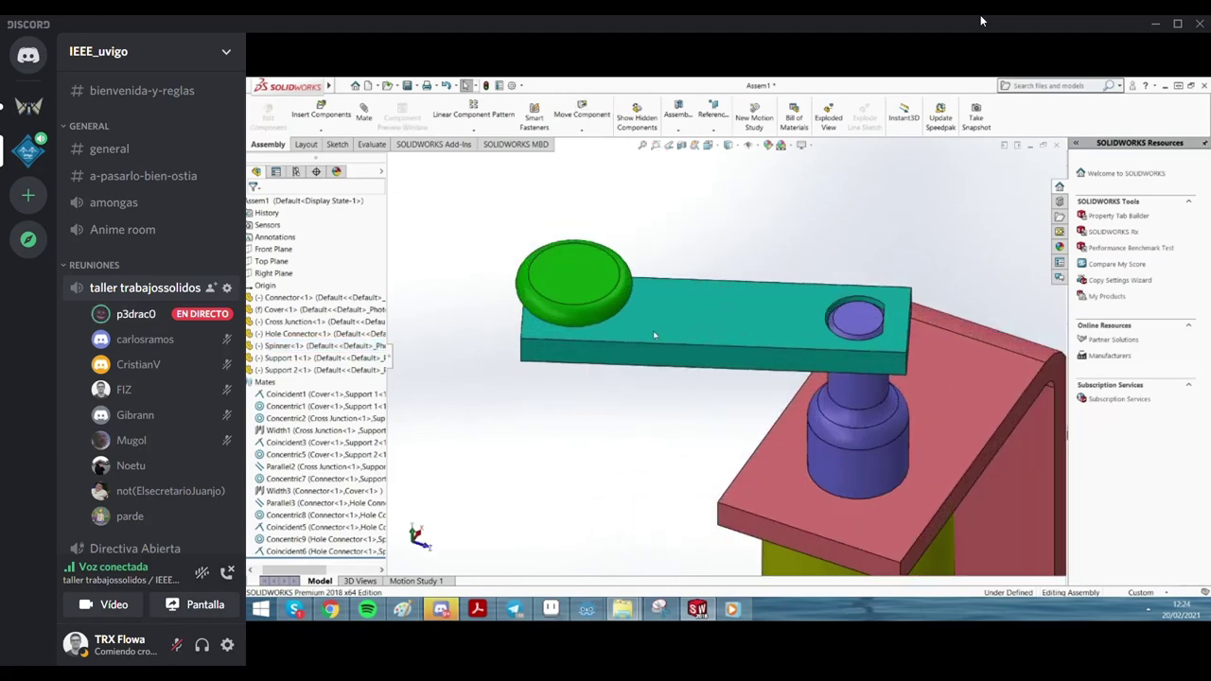
scroll(662, 313, down, 2)
middle_drag(684, 287, 691, 309)
scroll(757, 232, down, 3)
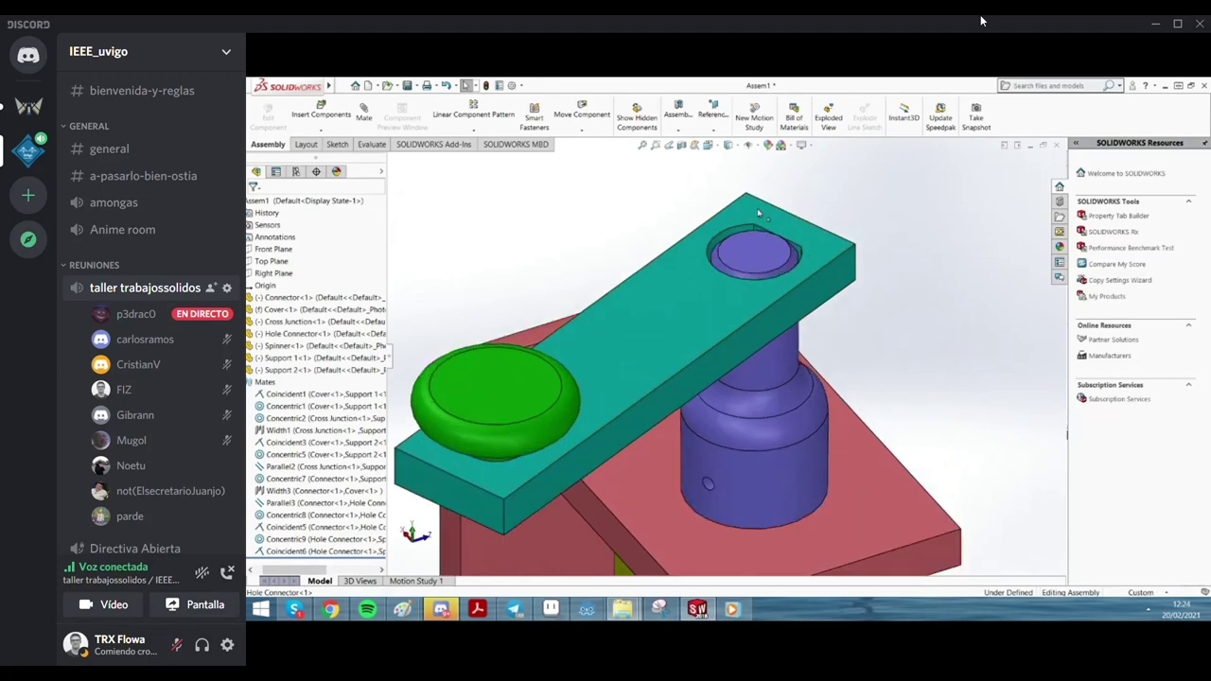
scroll(766, 249, down, 2)
Rotate the teal arm toward the right, viewed from above the arm's hole
mouse_move(766, 249)
middle_down()
mouse_move(710, 322)
mouse_move(624, 364)
mouse_move(549, 379)
middle_up()
scroll(701, 331, down, 2)
scroll(694, 340, down, 3)
scroll(694, 343, up, 3)
scroll(695, 346, up, 2)
drag(540, 379, 644, 428)
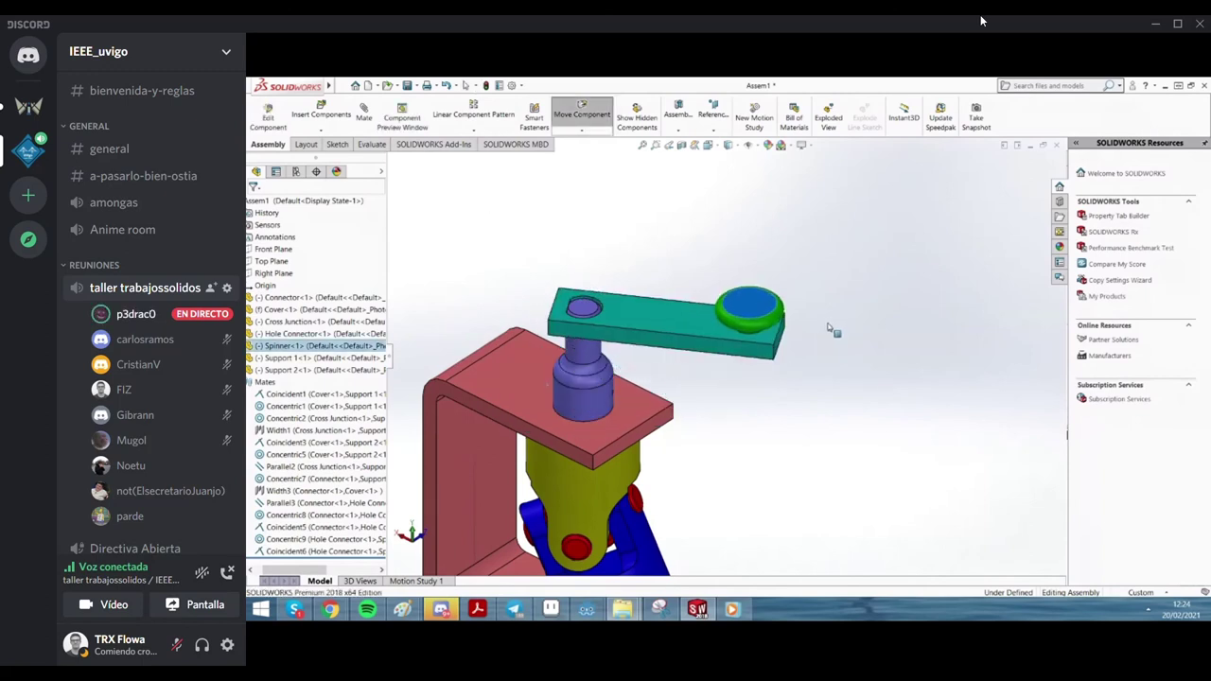
mouse_move(643, 429)
middle_down()
mouse_move(674, 428)
mouse_move(762, 478)
middle_up()
scroll(674, 427, down, 2)
scroll(701, 424, down, 3)
Rotate the teal arm through the connector and inspect it from an elevated view
click(729, 481)
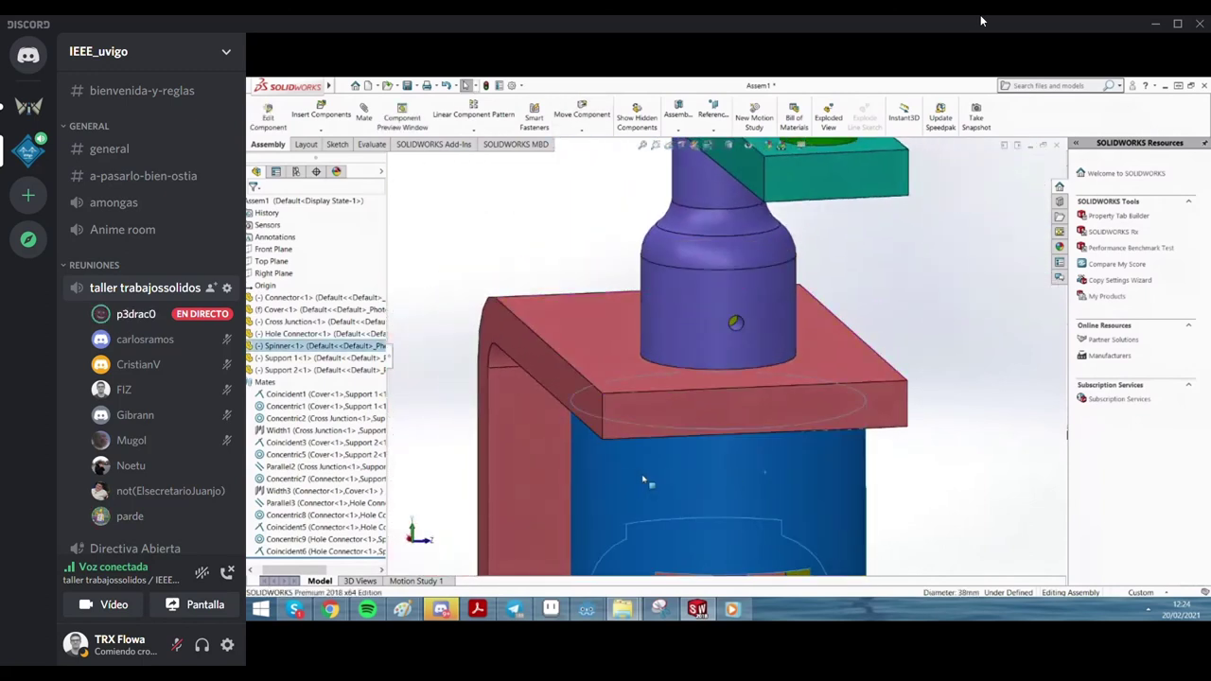
drag(731, 320, 772, 326)
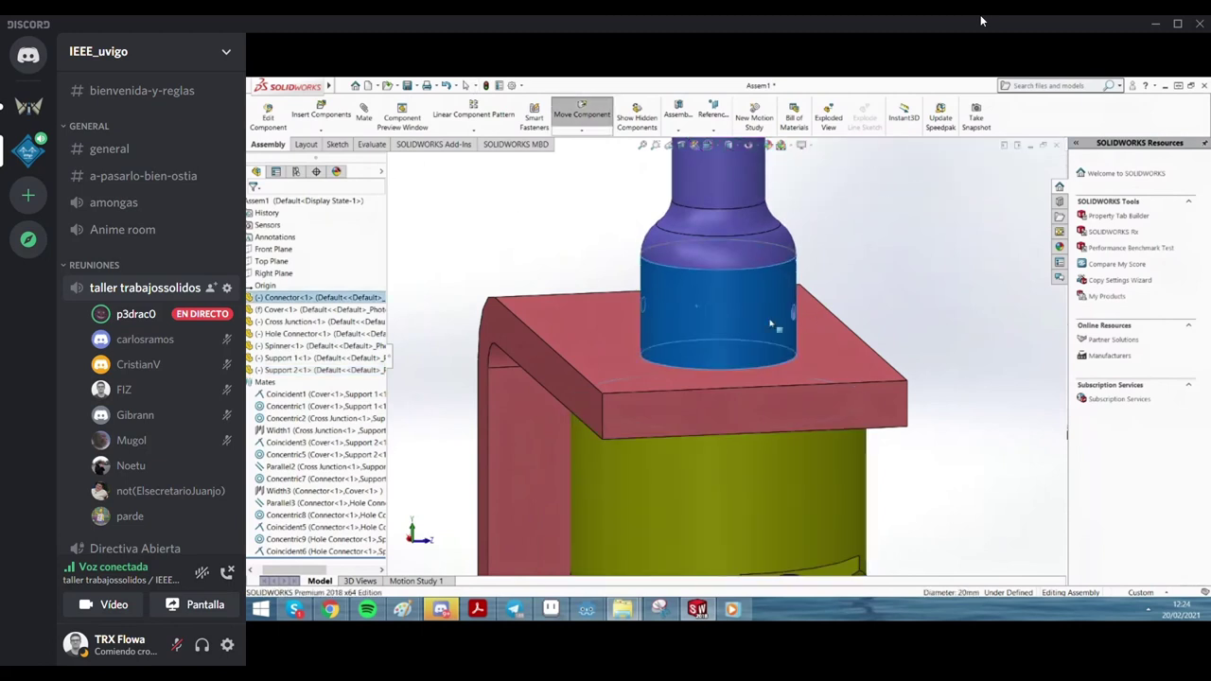
scroll(744, 325, down, 2)
scroll(748, 332, down, 3)
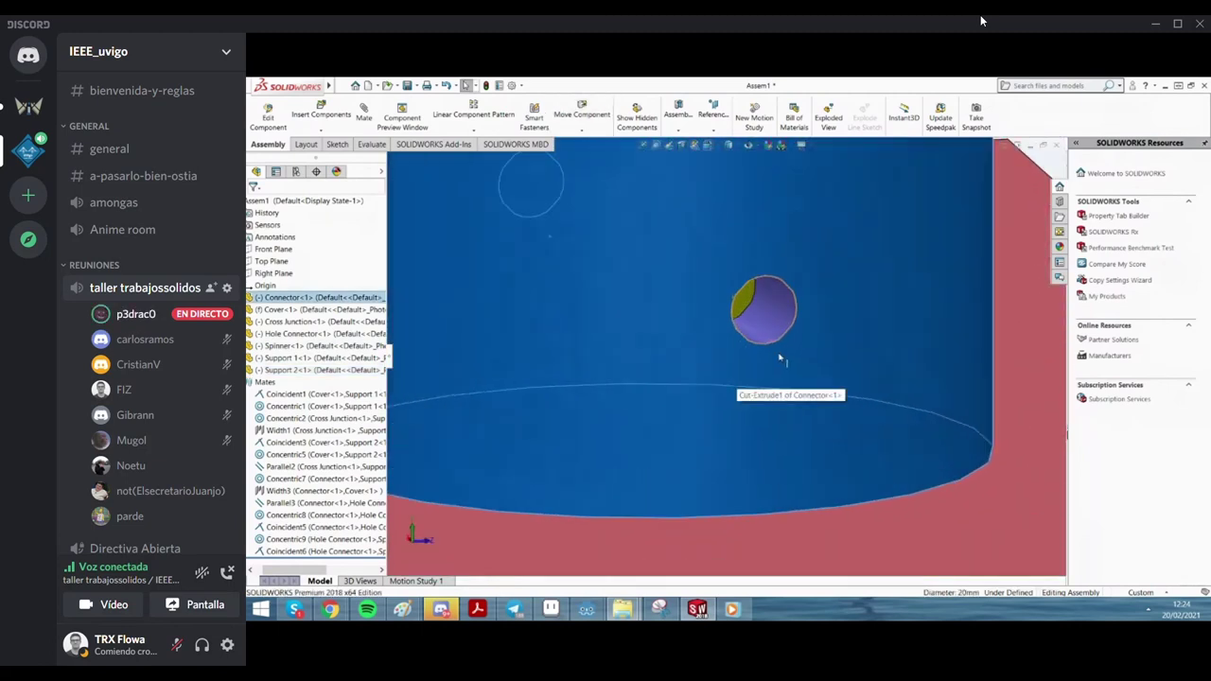
scroll(752, 341, down, 2)
scroll(752, 342, up, 1)
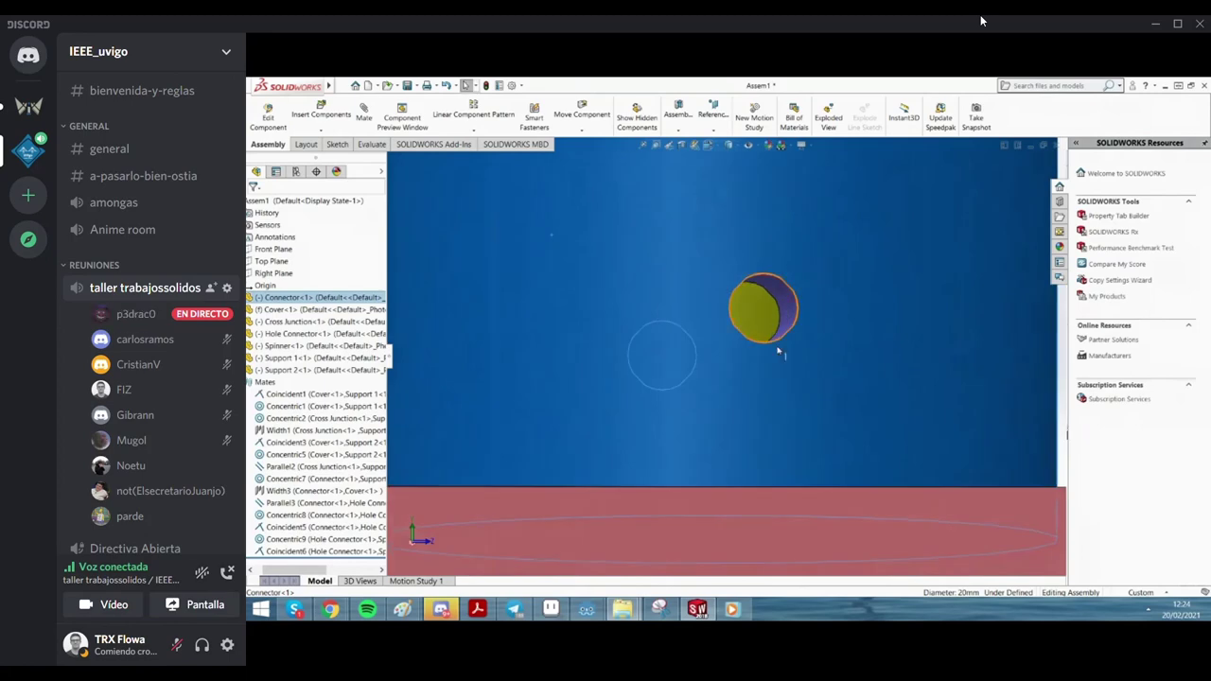
scroll(776, 354, up, 3)
scroll(776, 354, up, 3)
mouse_move(776, 354)
middle_down()
mouse_move(637, 340)
mouse_move(766, 283)
mouse_move(693, 236)
mouse_move(711, 319)
mouse_move(785, 319)
middle_up()
scroll(772, 281, down, 1)
scroll(692, 236, down, 2)
scroll(693, 237, up, 3)
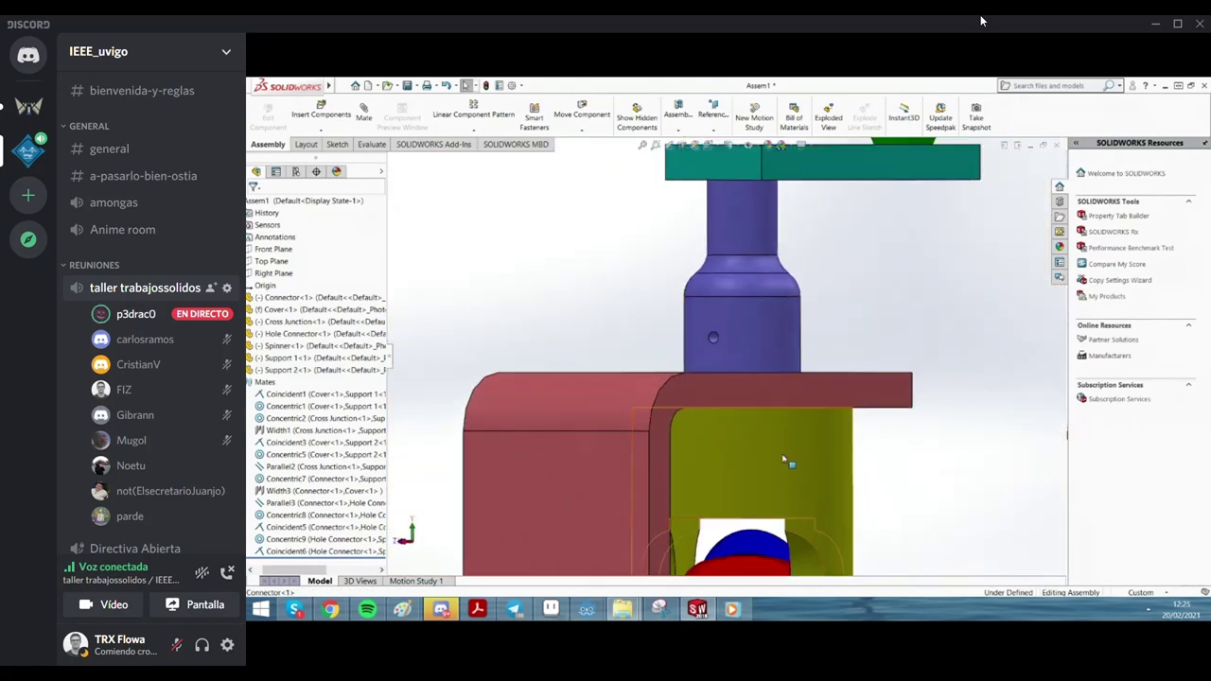
Highlight the faces joined by the Concentric7 mate and bring up its context menu
click(764, 331)
click(925, 351)
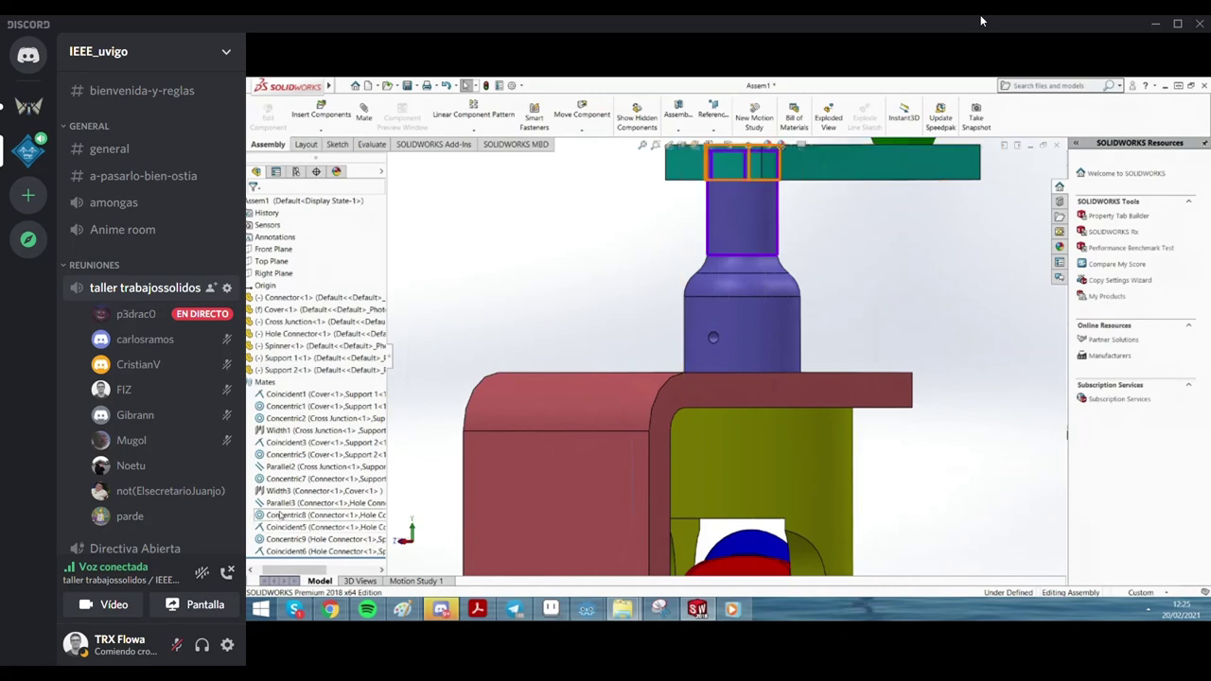
click(281, 480)
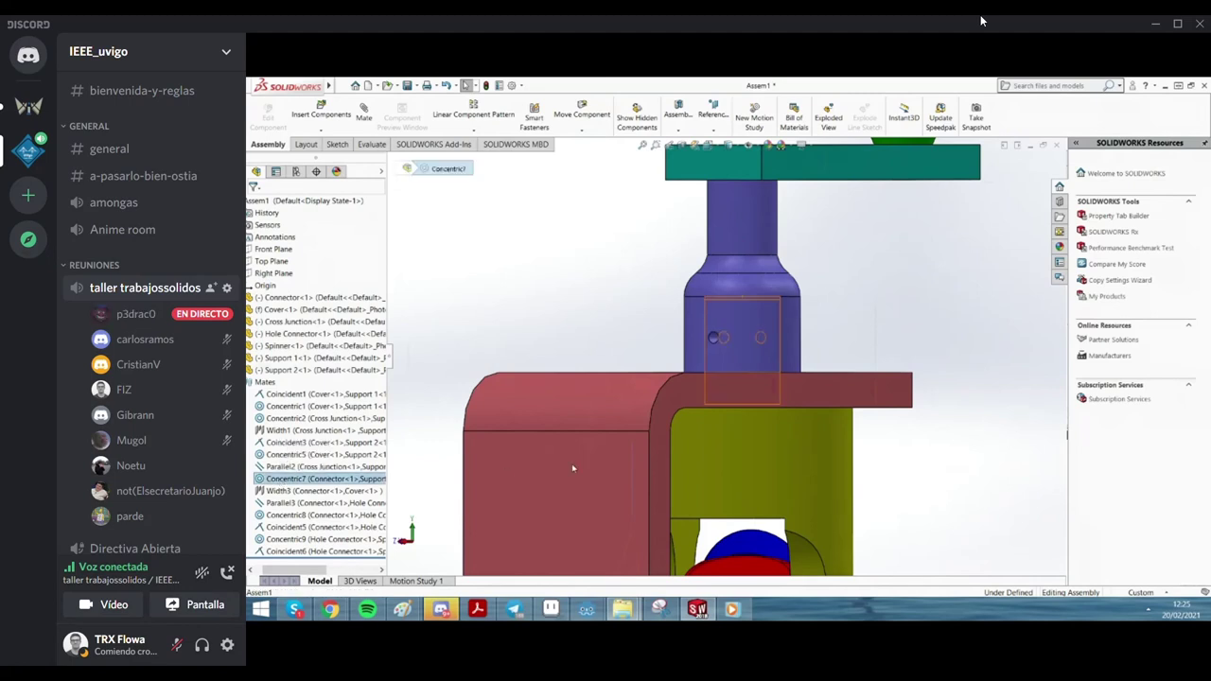
right_click(303, 479)
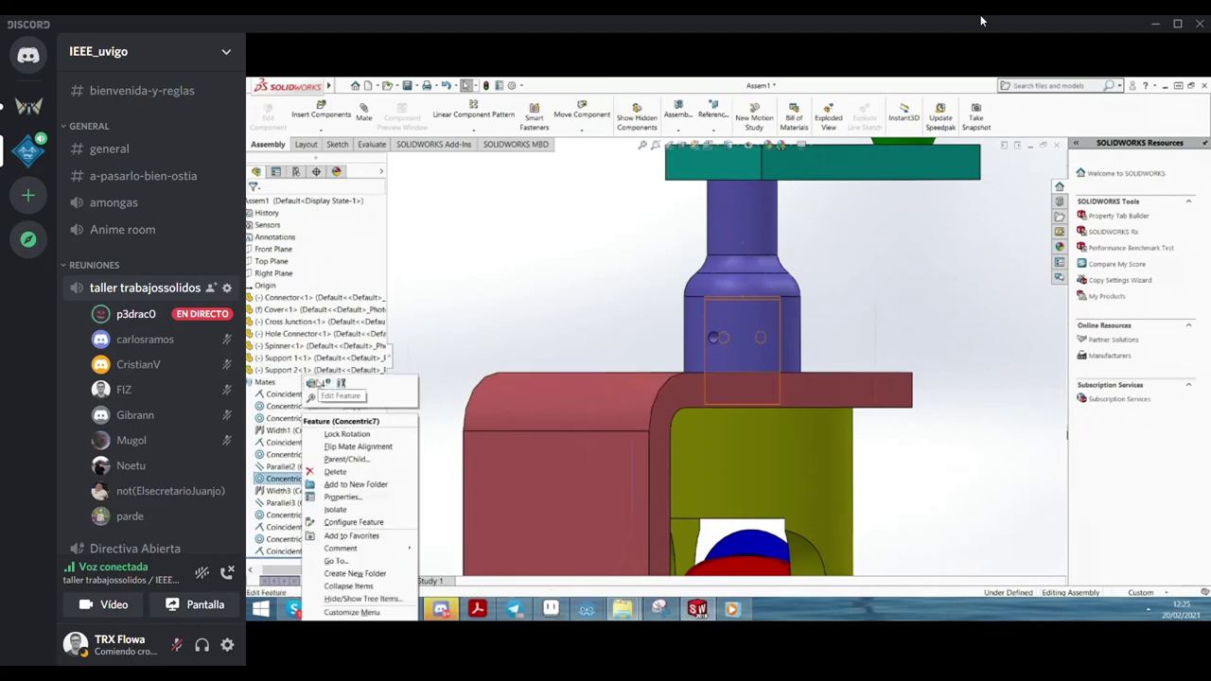
Enable Lock rotation on the Concentric7 mate between Connector and Support 2
key(Escape)
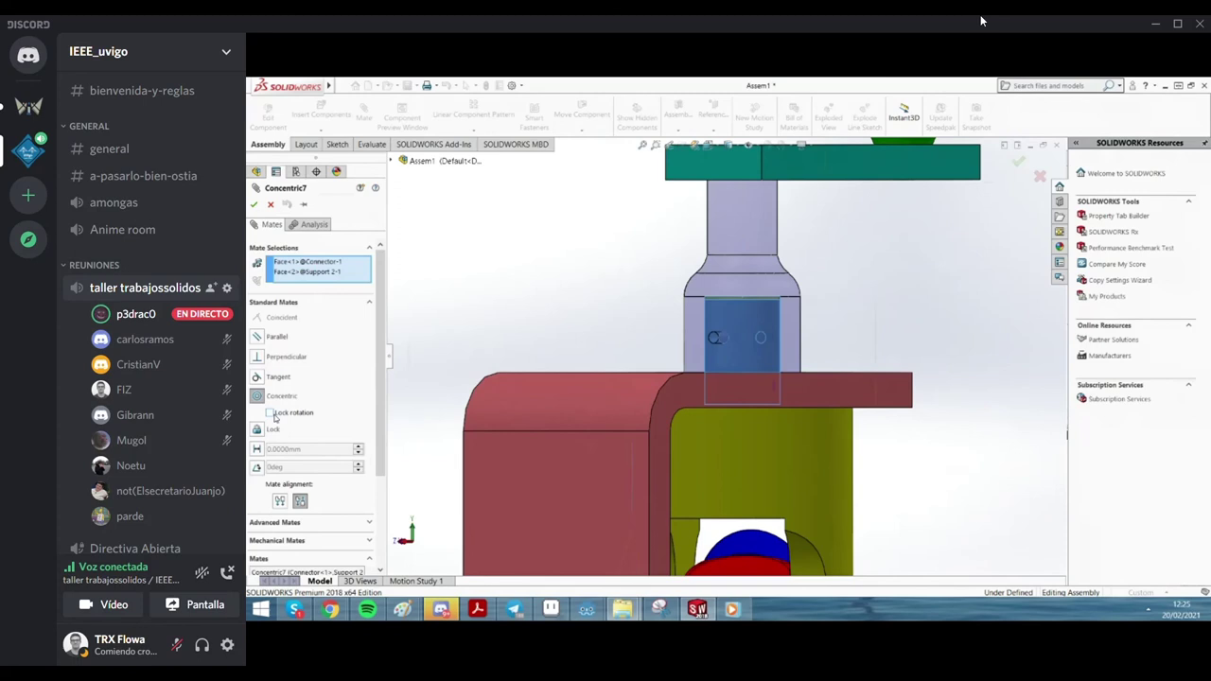
click(272, 413)
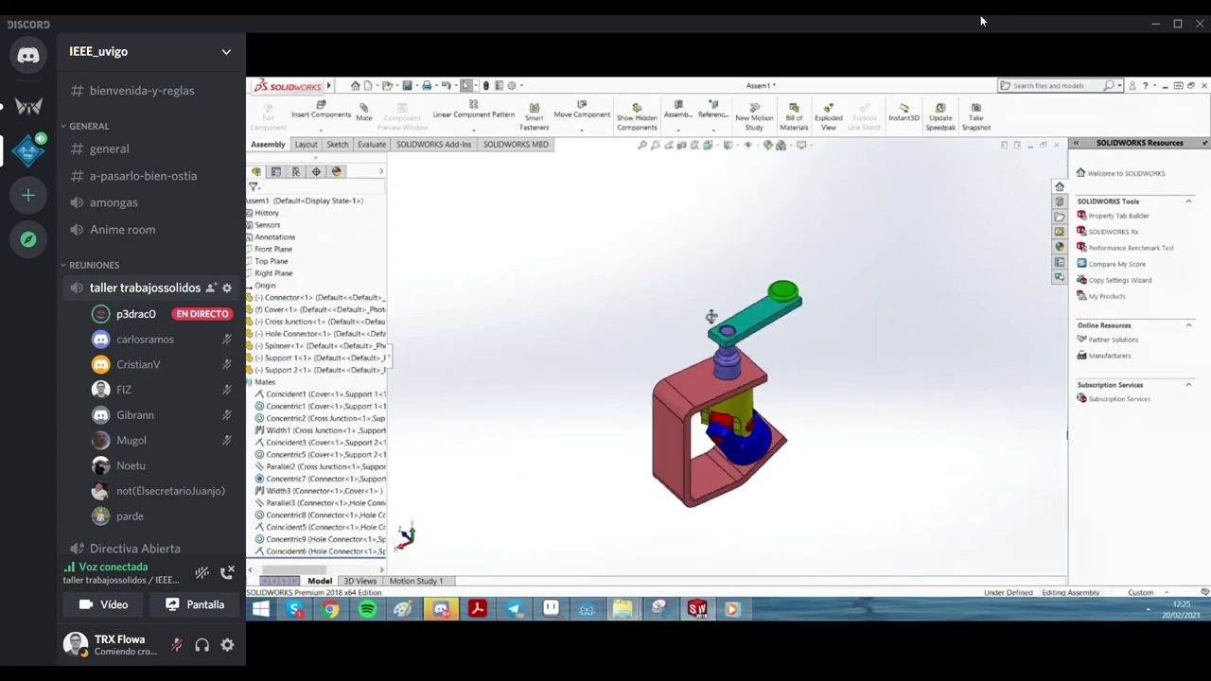
Swing the Spinner arm about its pin to point up-left, then down-left
mouse_move(800, 310)
mouse_down()
mouse_move(628, 381)
mouse_move(581, 161)
mouse_up()
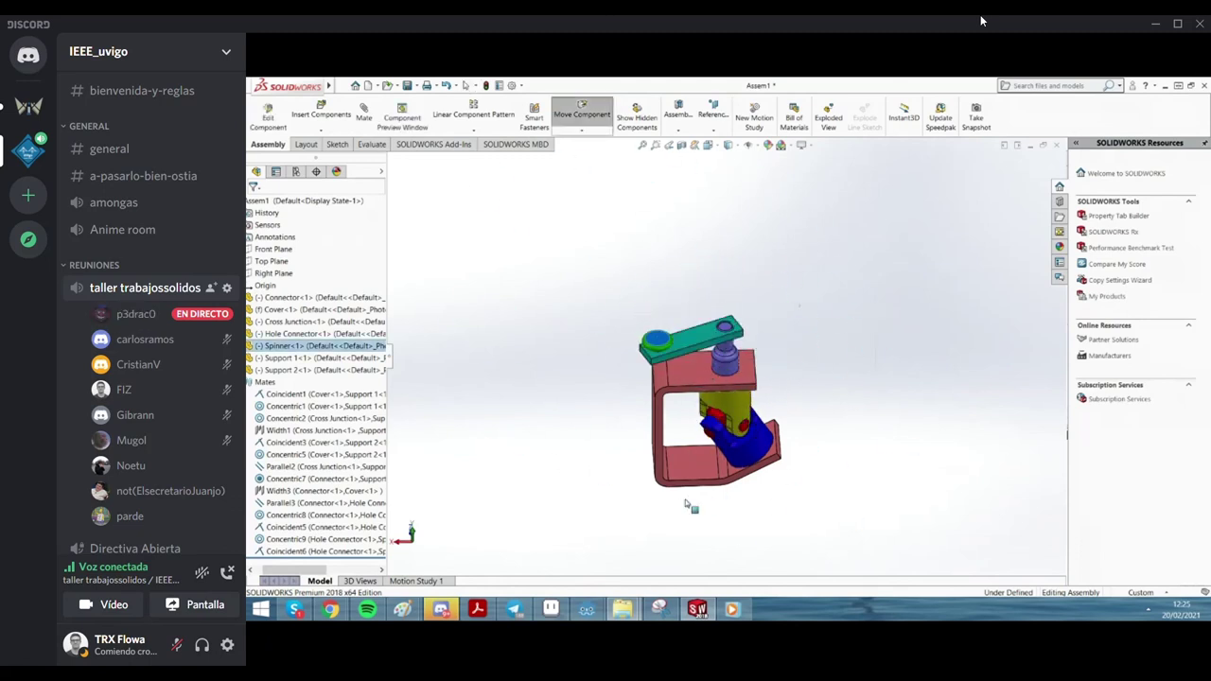
drag(581, 161, 785, 338)
scroll(785, 338, down, 3)
mouse_move(784, 339)
middle_down()
mouse_move(747, 375)
mouse_move(843, 252)
middle_up()
scroll(748, 375, up, 3)
scroll(748, 375, down, 3)
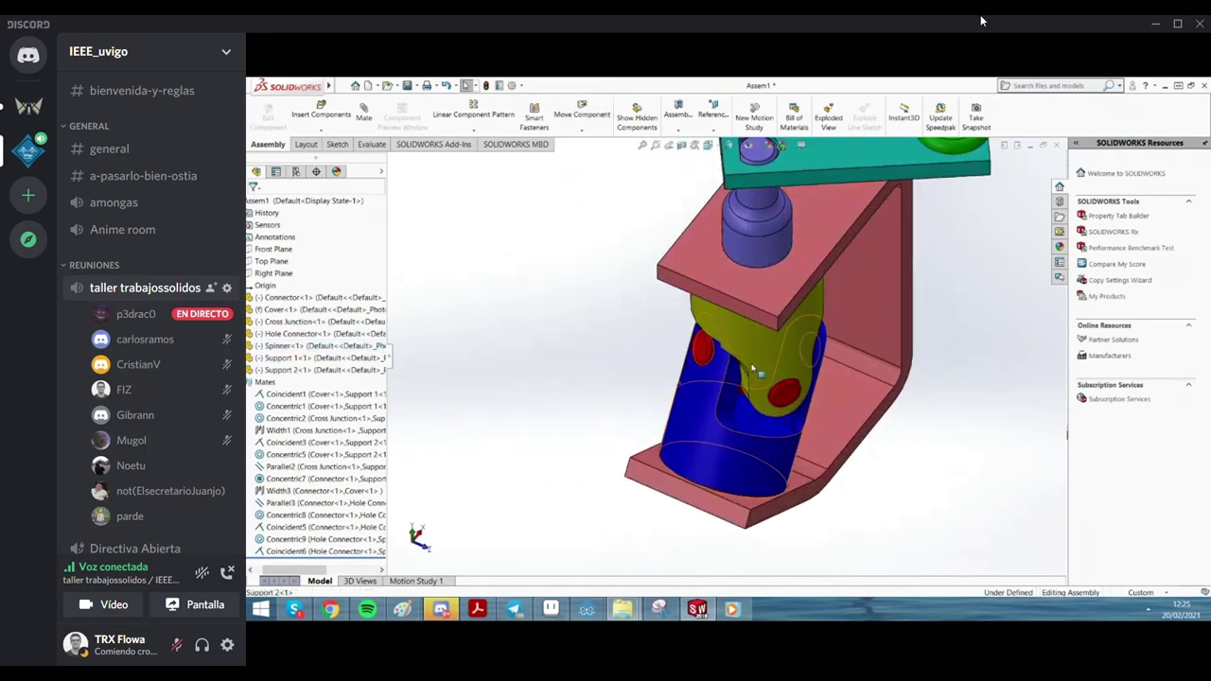
scroll(842, 252, up, 2)
mouse_move(849, 208)
mouse_down()
mouse_move(587, 361)
mouse_move(909, 274)
mouse_move(830, 451)
mouse_move(600, 314)
mouse_move(691, 186)
mouse_move(700, 144)
mouse_move(573, 222)
mouse_move(836, 377)
mouse_move(800, 184)
mouse_move(663, 287)
mouse_up()
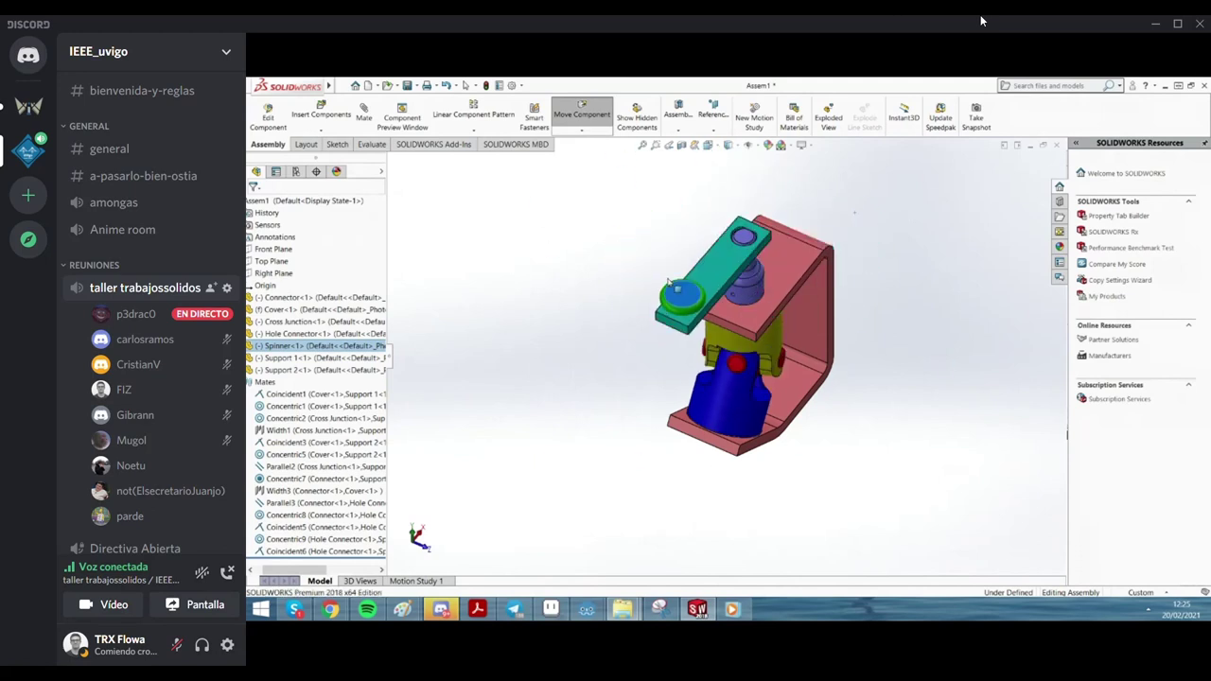
key(Escape)
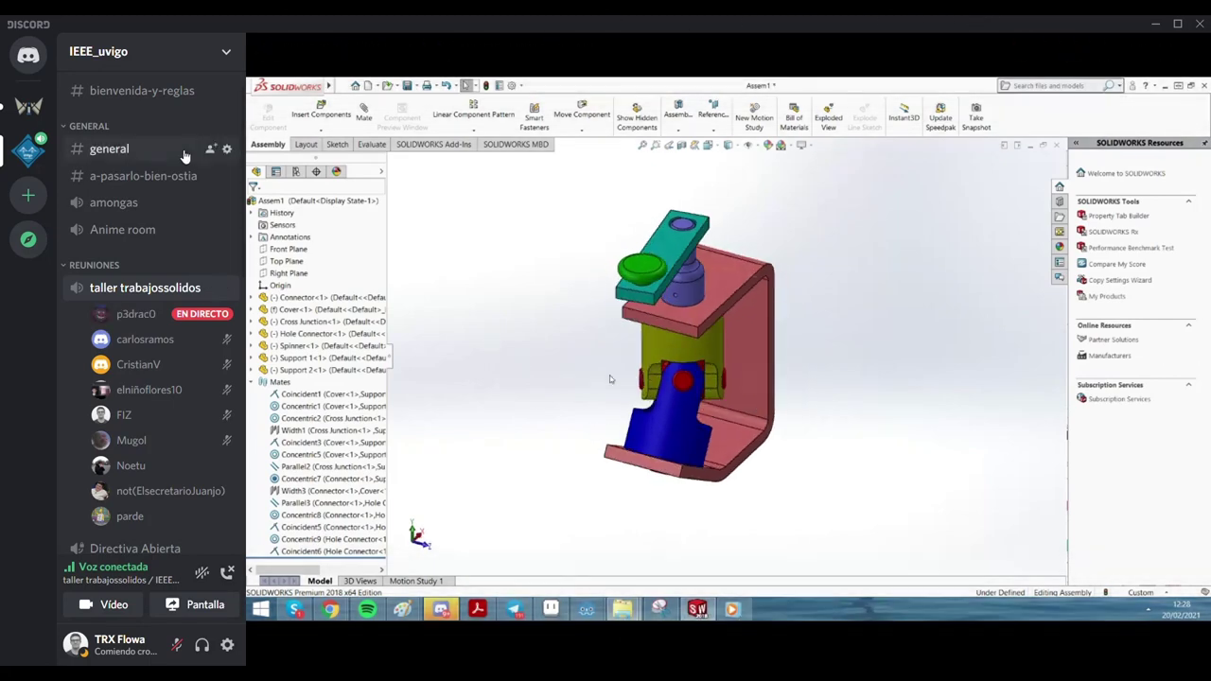
Post the reply 'si, todo grabado pal youtuff de la rama' in #general, then return to the live stream
click(185, 156)
text(si si)
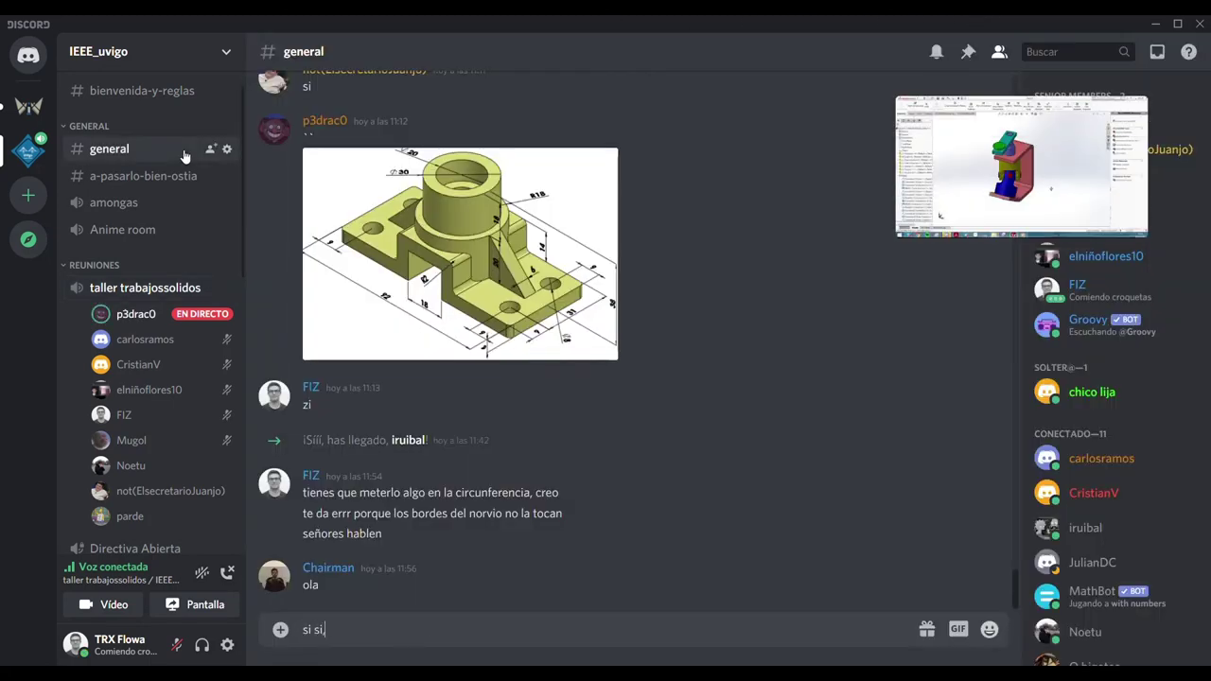
text(, todo grabado pal youtuff de la rama)
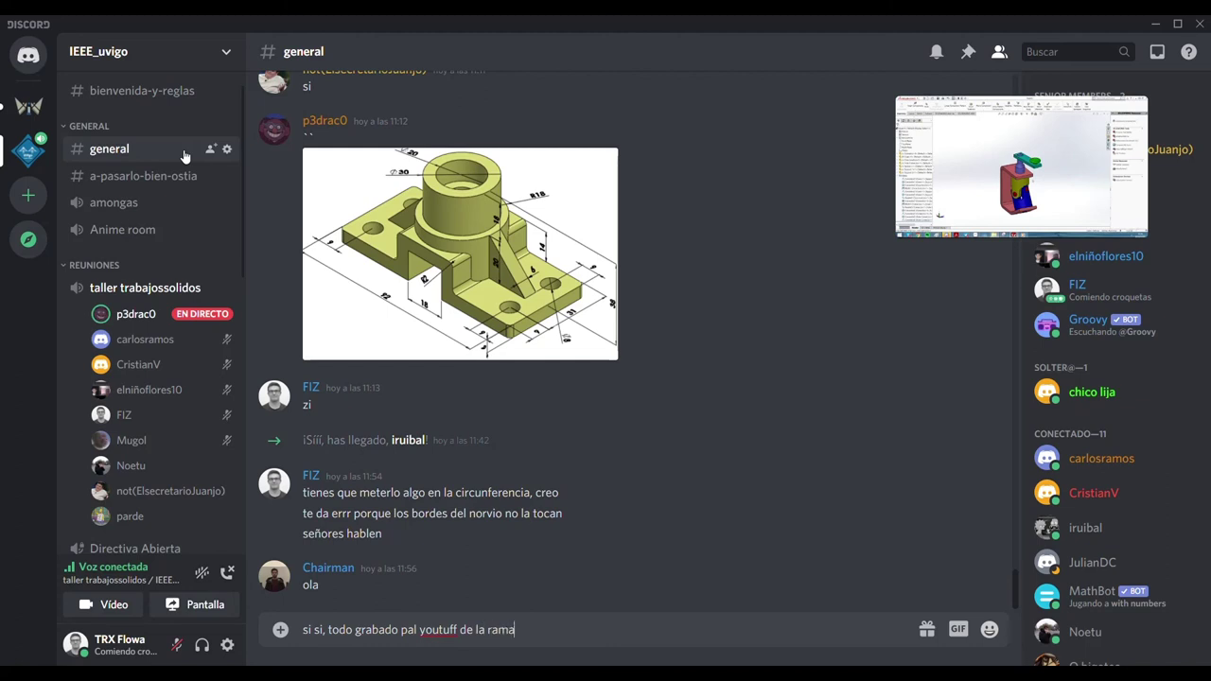
key(Return)
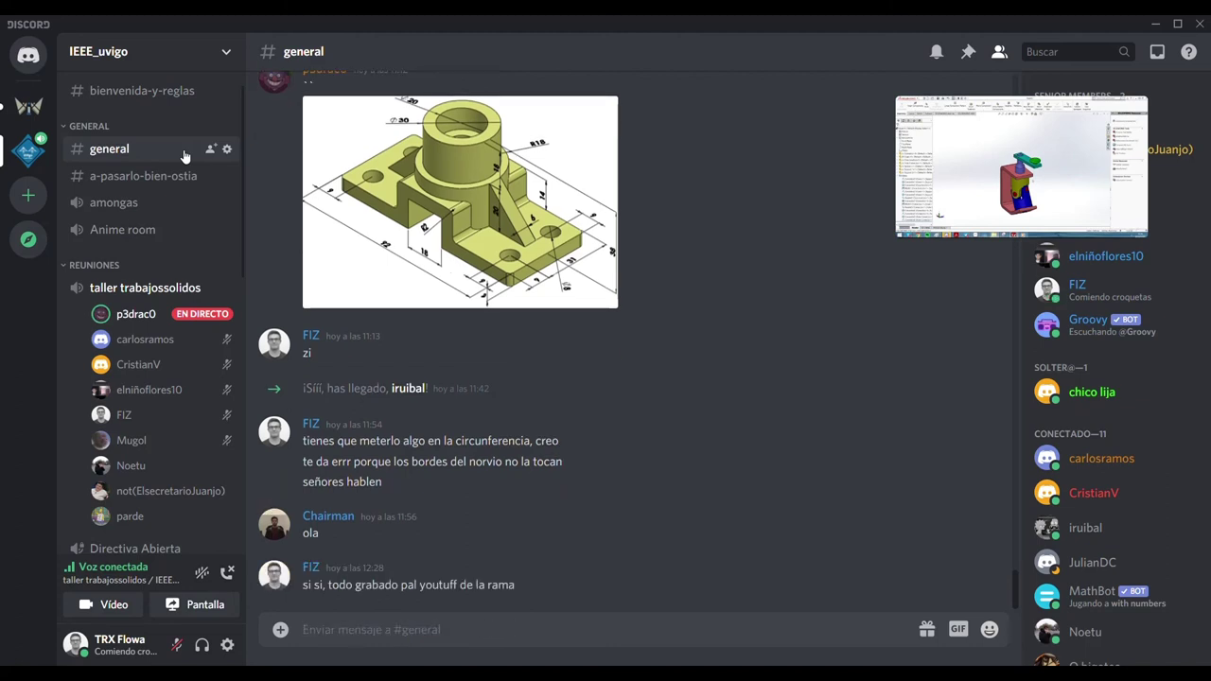
click(186, 315)
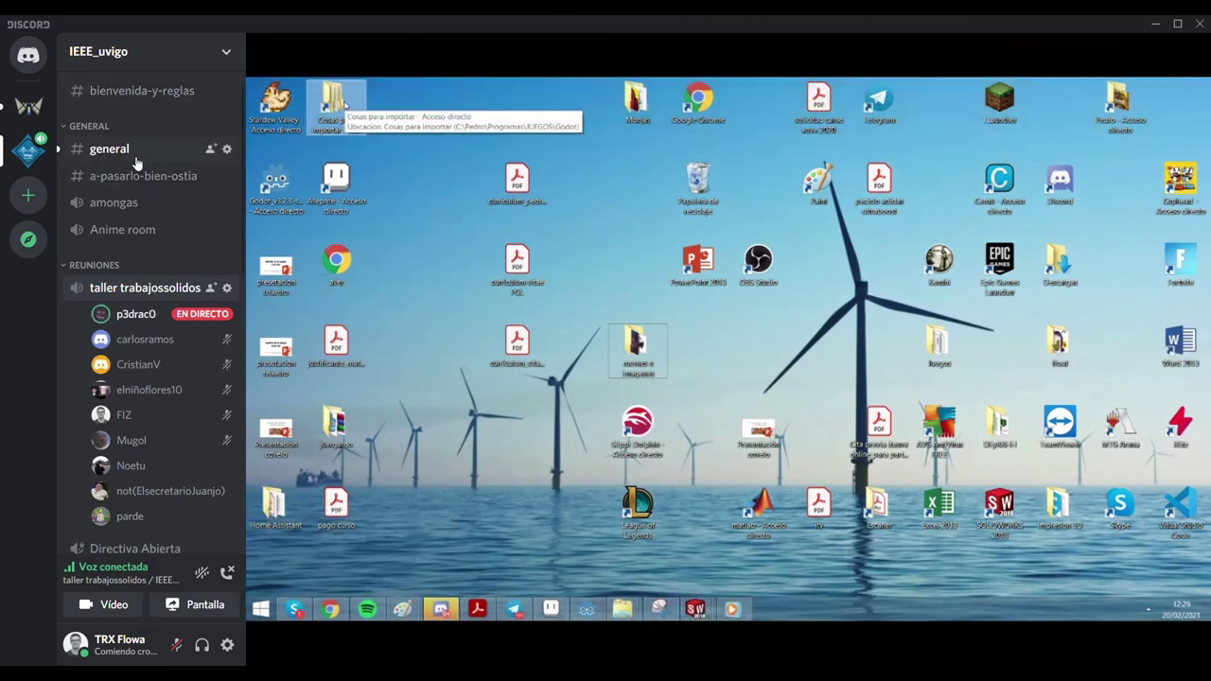
Post 'esscrilir en nuestrf' in #general, then go back to the live screen share
click(135, 157)
text(ese e)
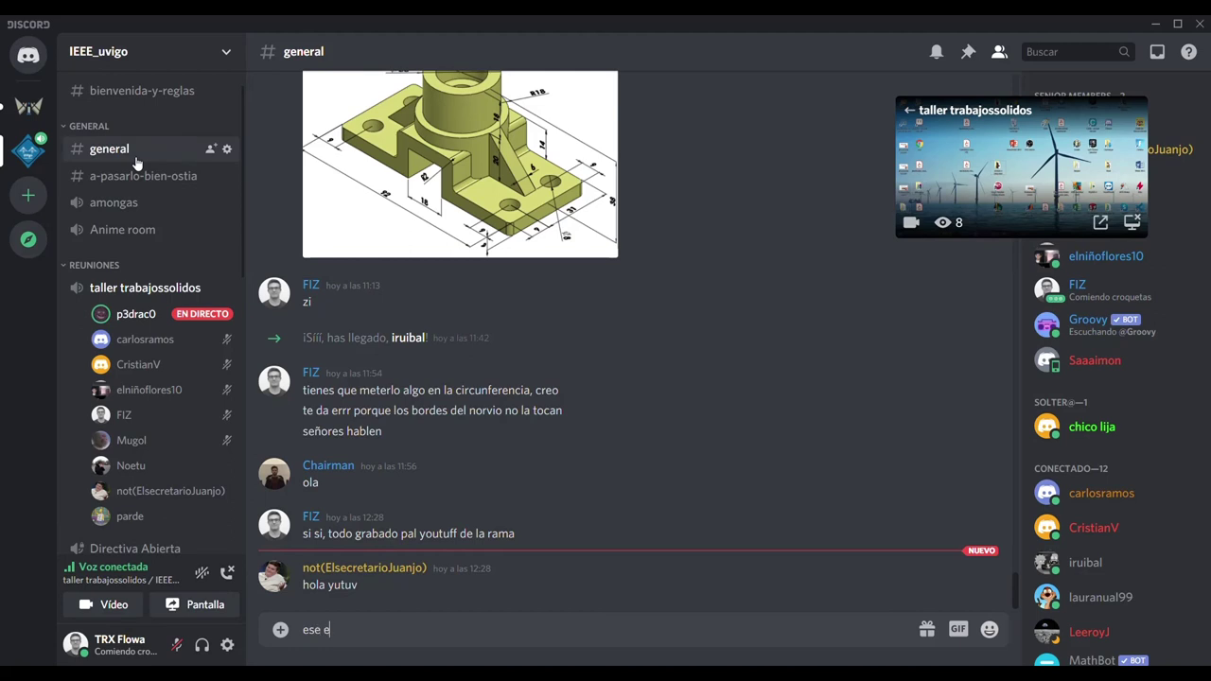
text(scritorio no mere)
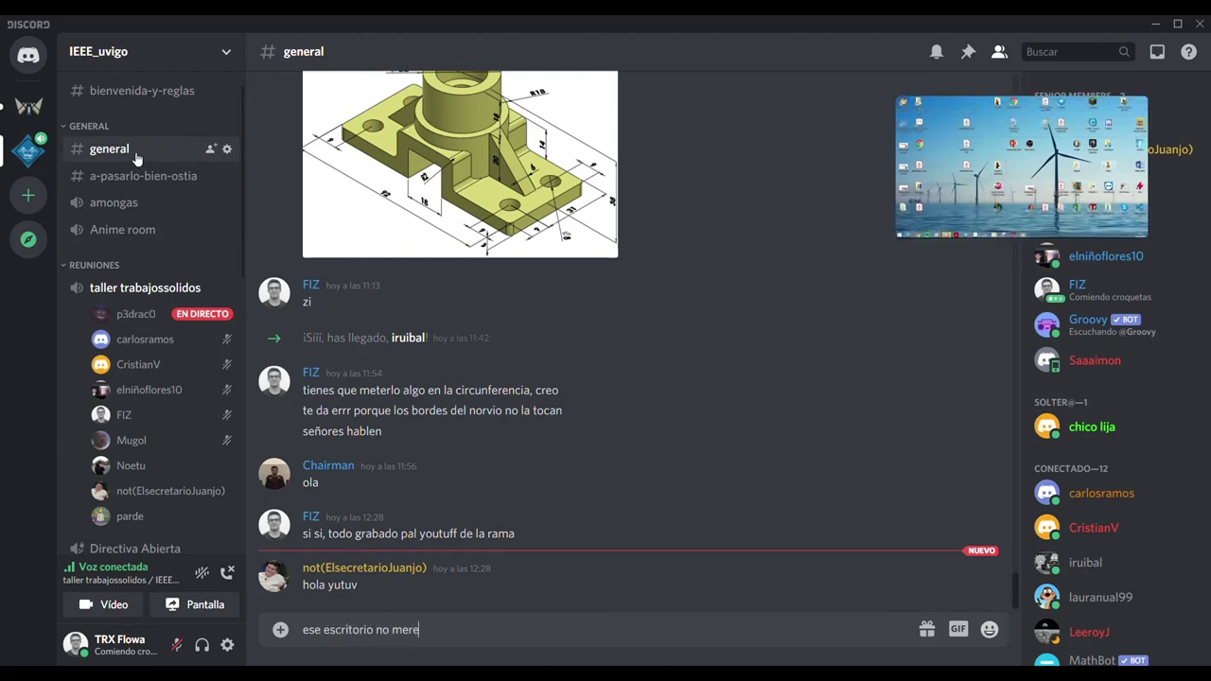
text(ce salir)
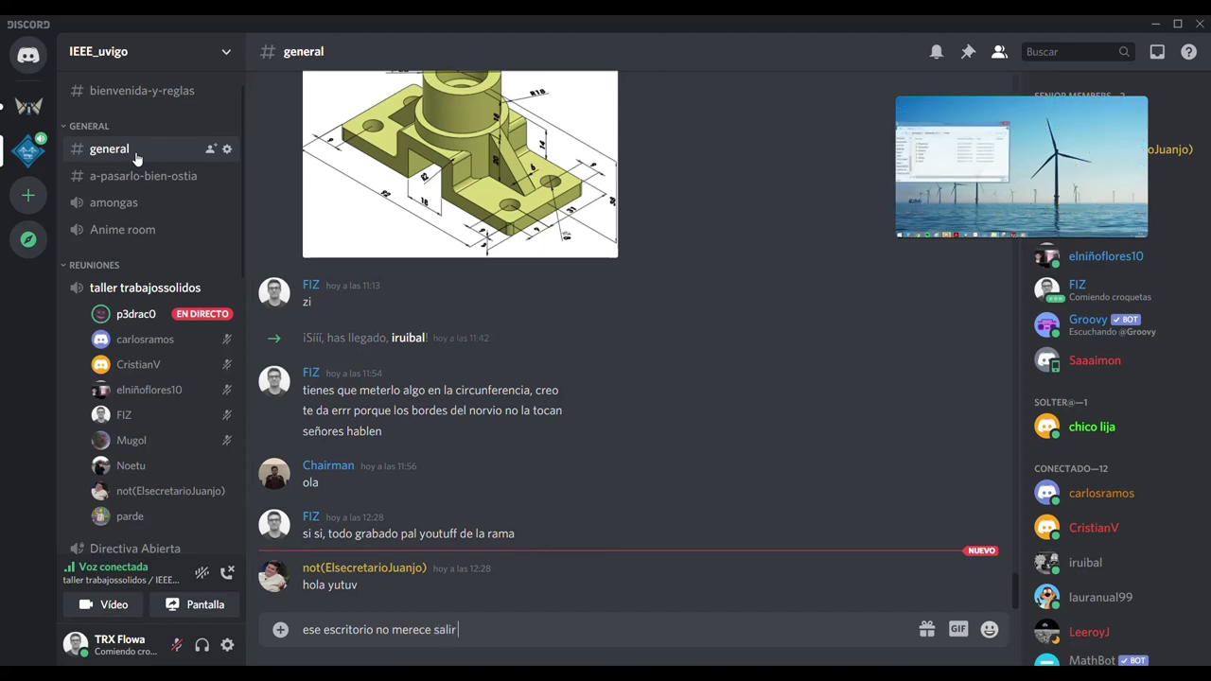
text( en nuestro)
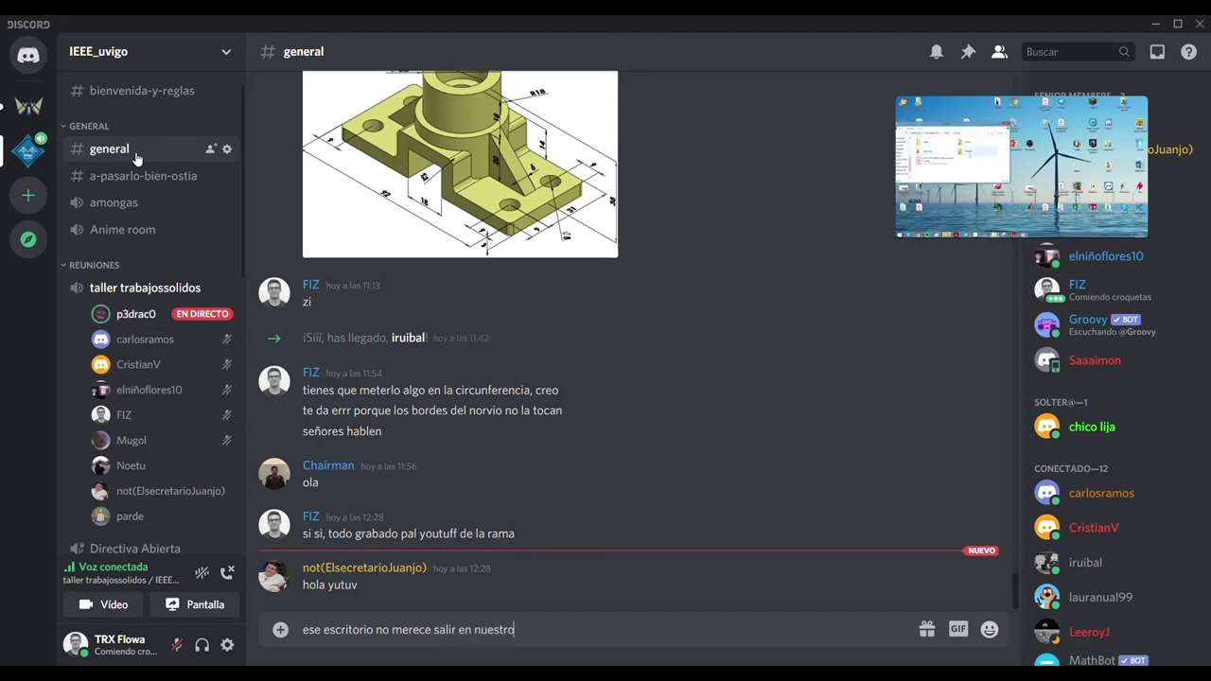
text(f)
key(Return)
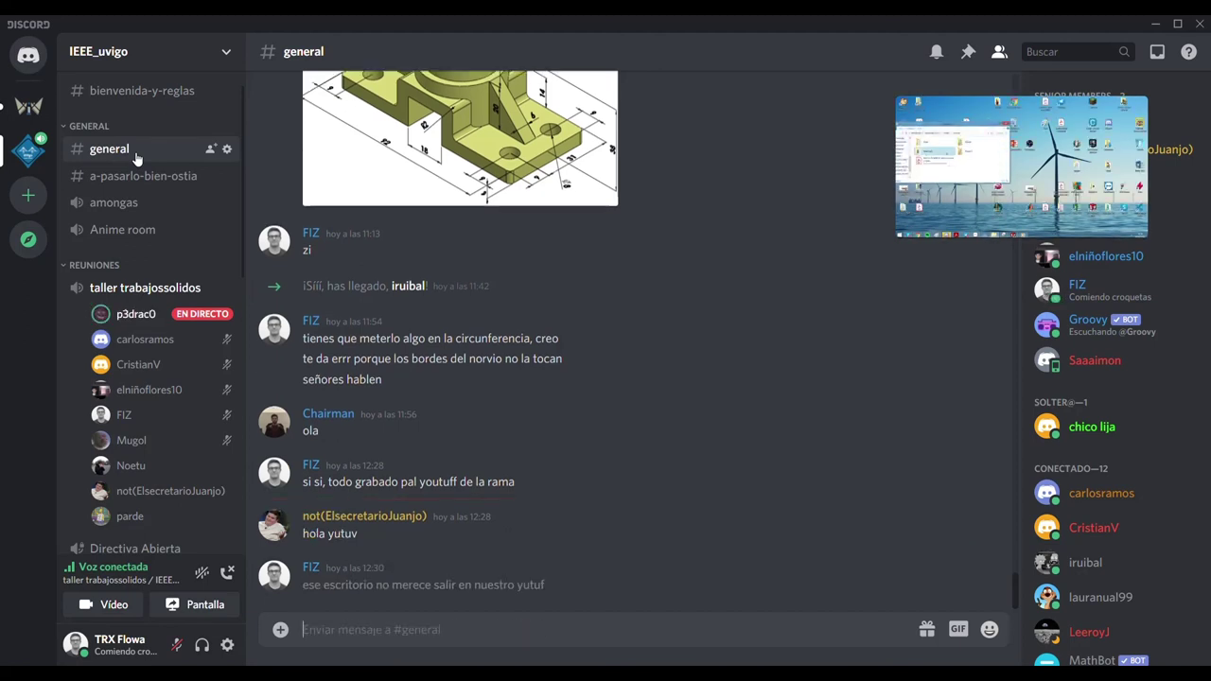
click(154, 292)
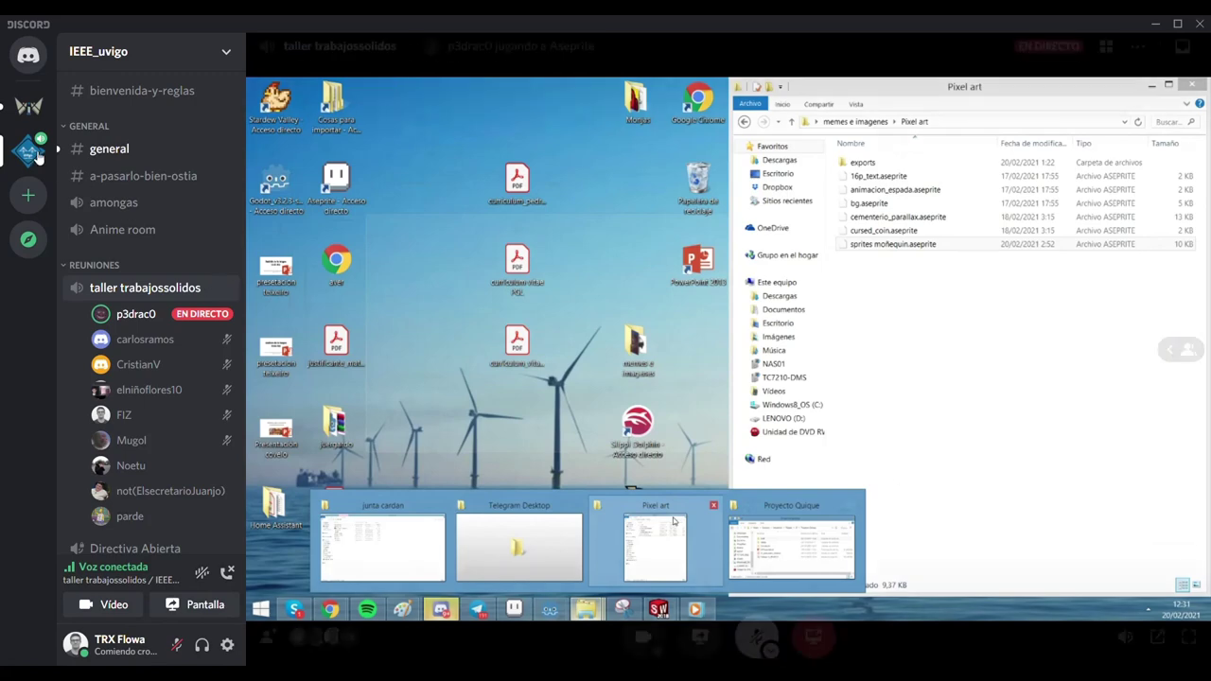
Post 'pero habla cabron' and 'que tienes micro' in #general, then show the taller trabajossolidos call as a participant grid
click(143, 156)
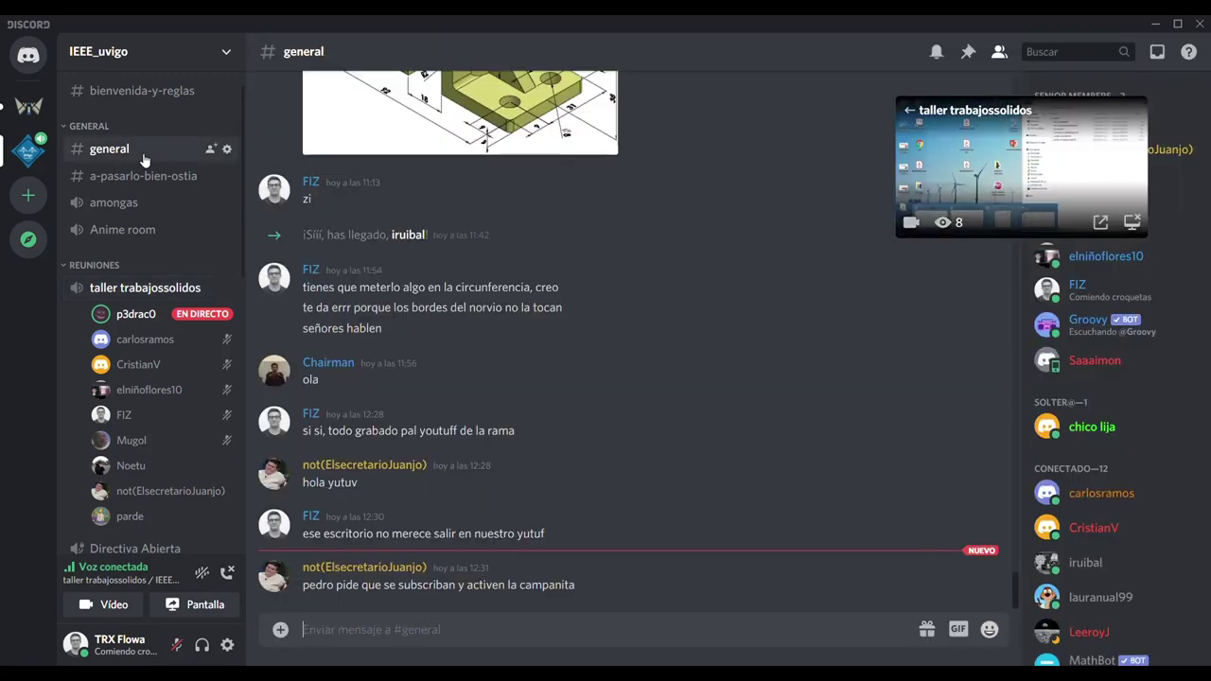
text(pero habla)
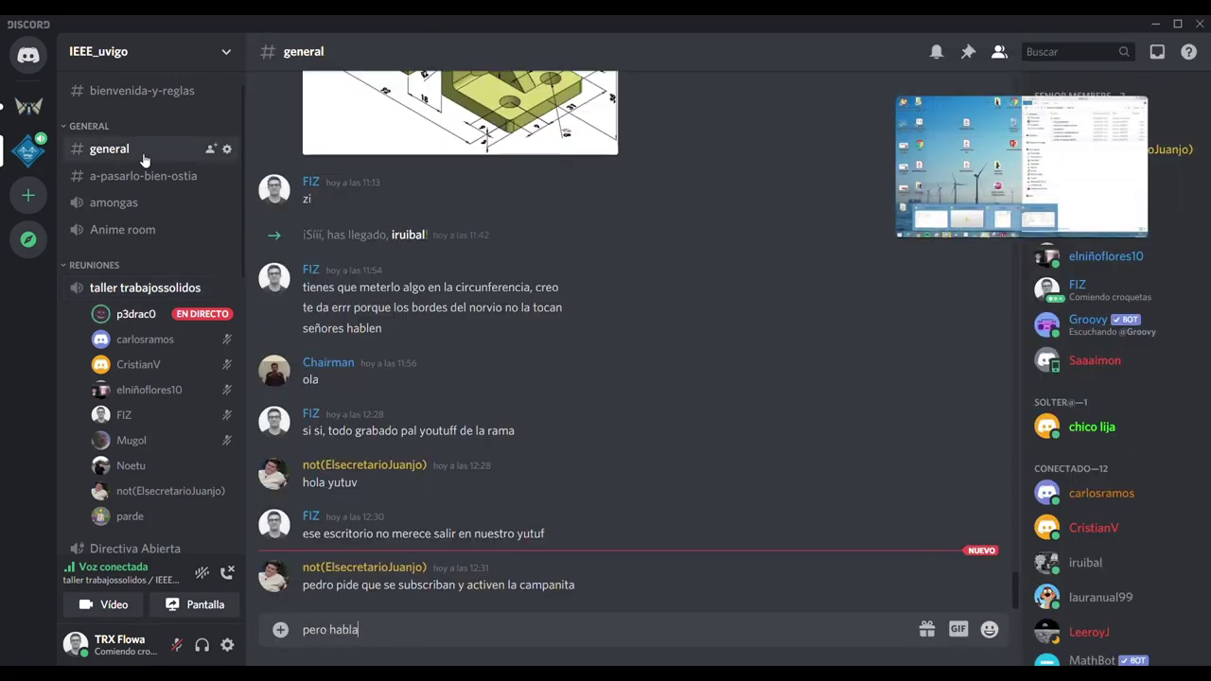
text( cabron)
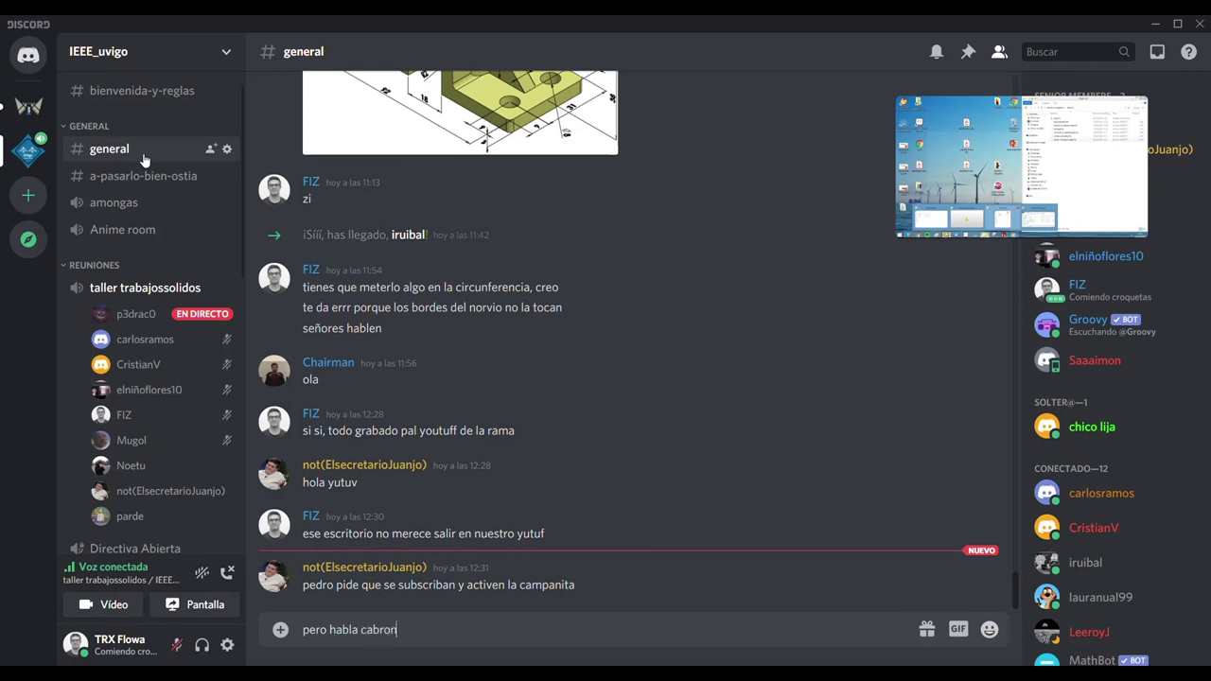
key(Return)
text(que tienes mic)
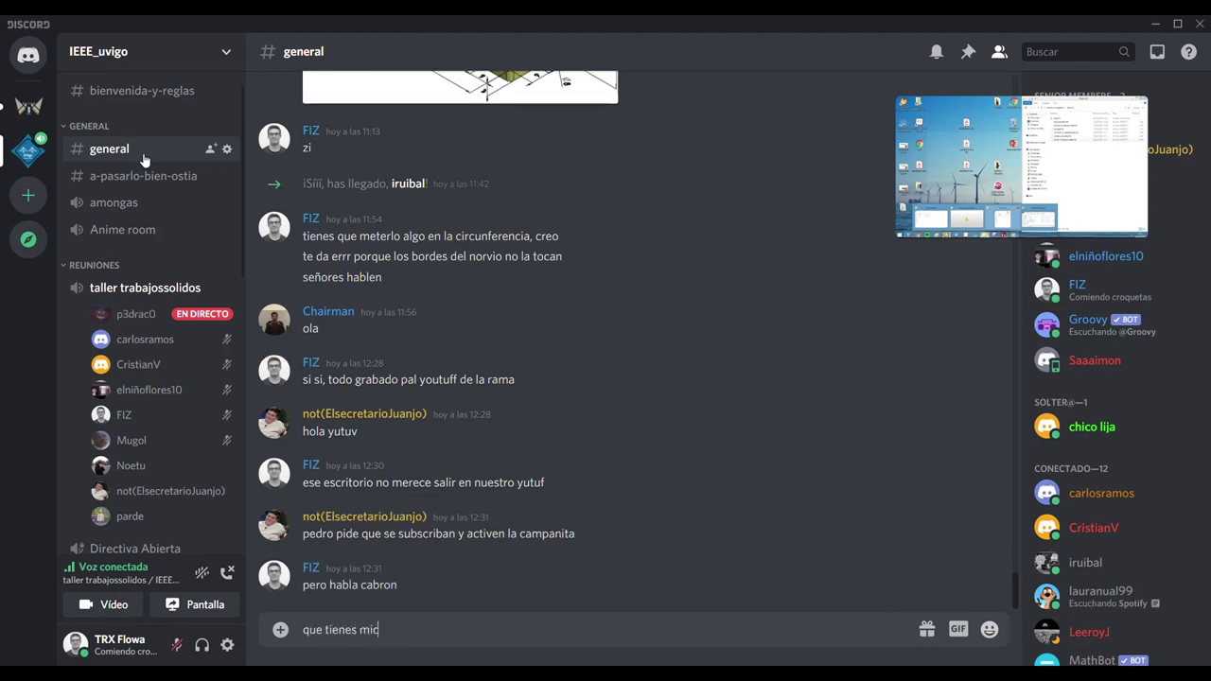
text(ro)
key(Return)
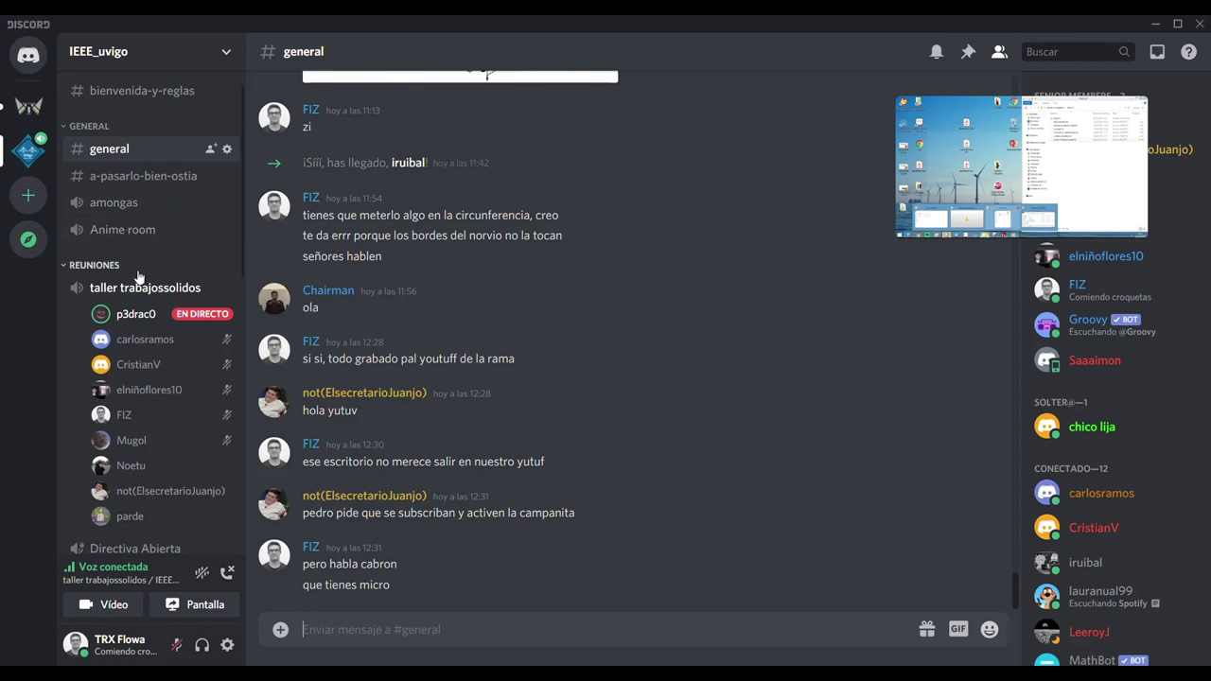
click(140, 292)
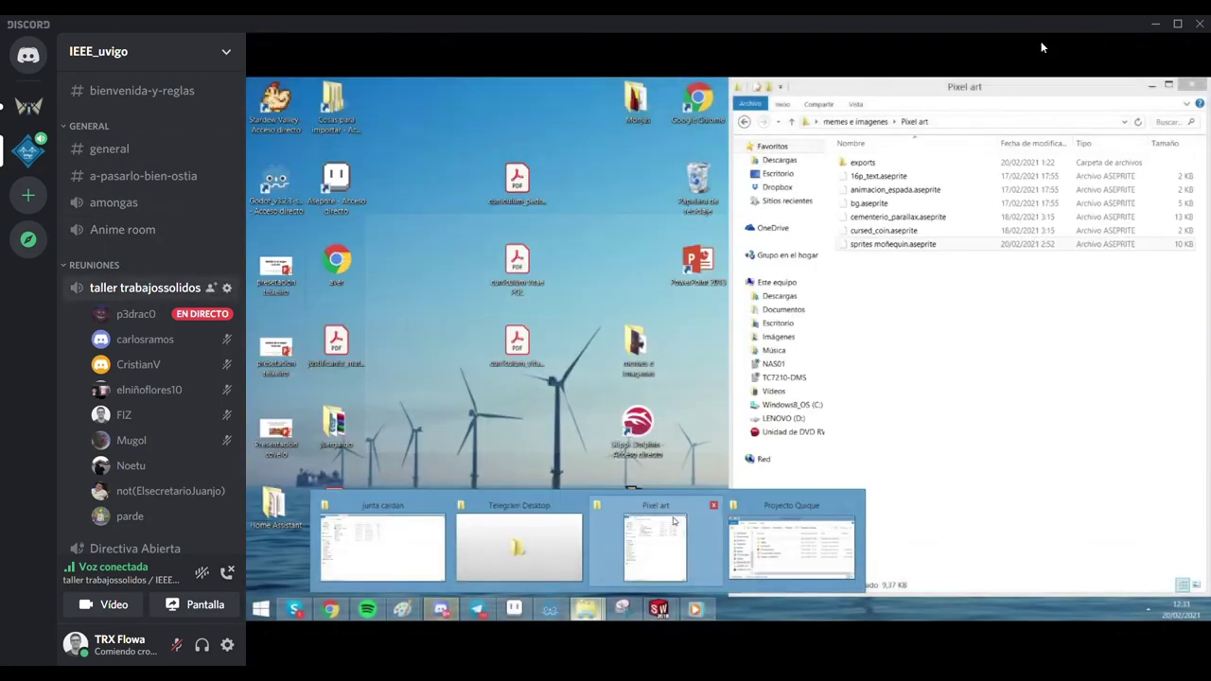
click(1107, 52)
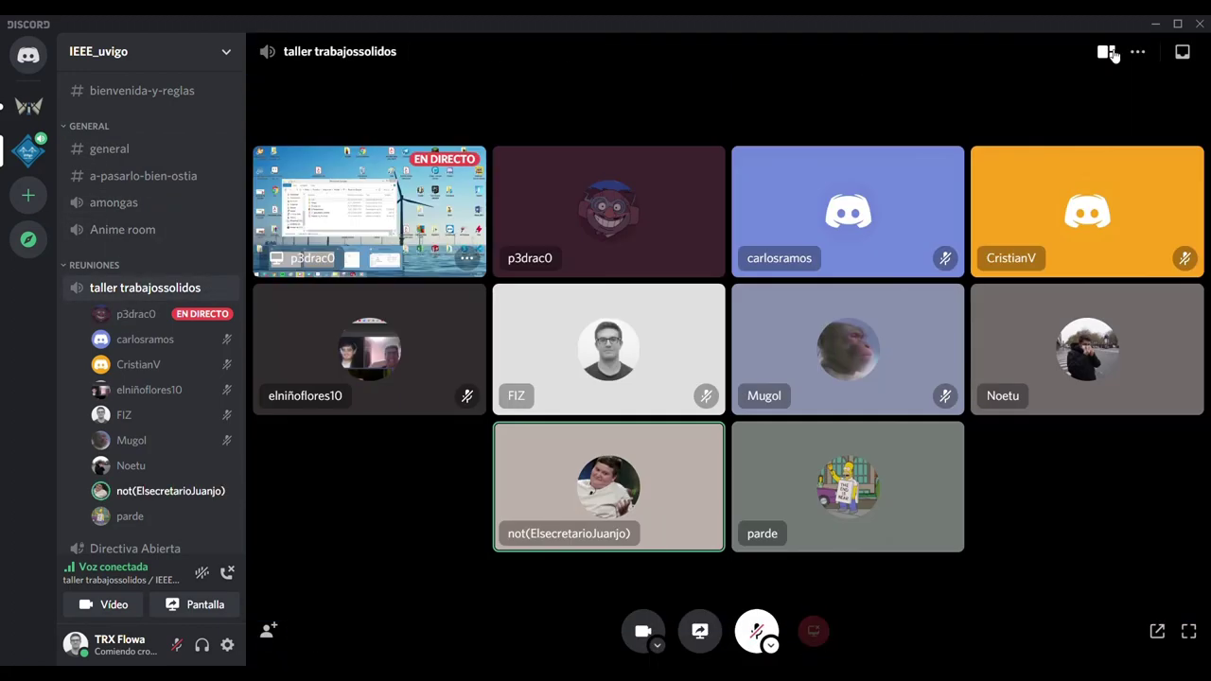